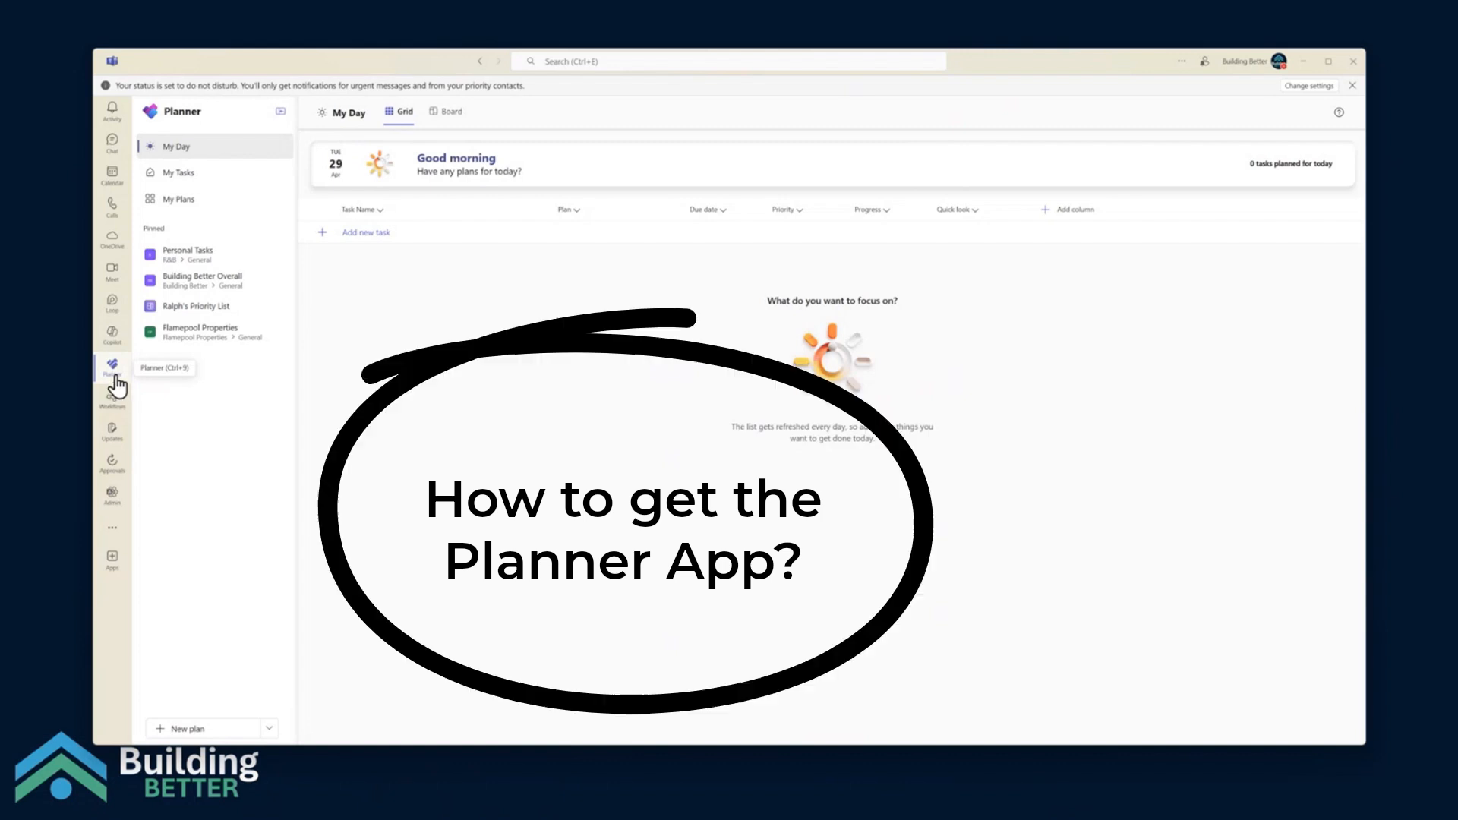
Search the additional apps for "planner" and unpin Planner from the Teams app bar
{"action": "left_click", "coordinate": [111, 530]}
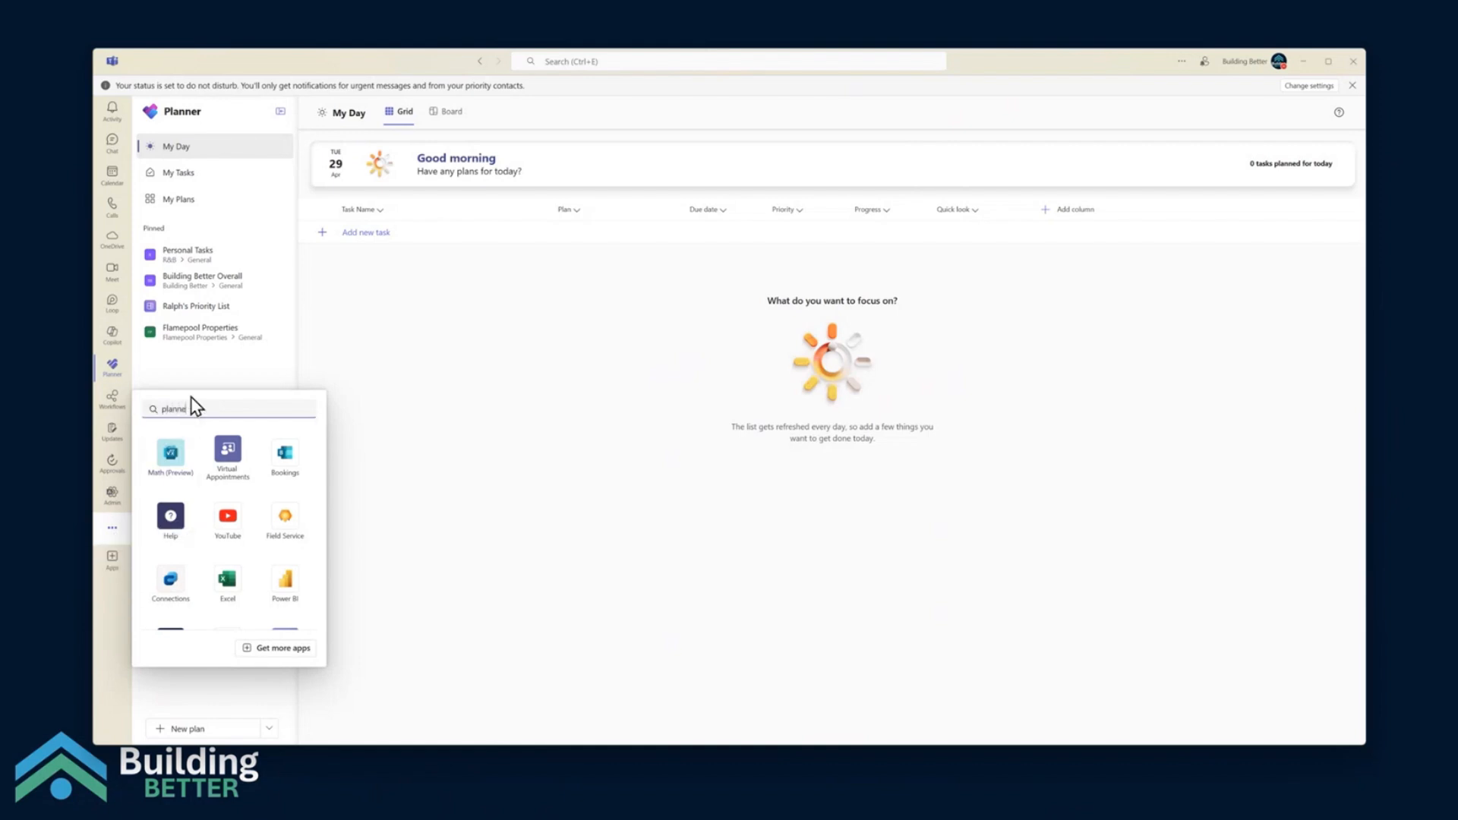
{"action": "type", "text": "r"}
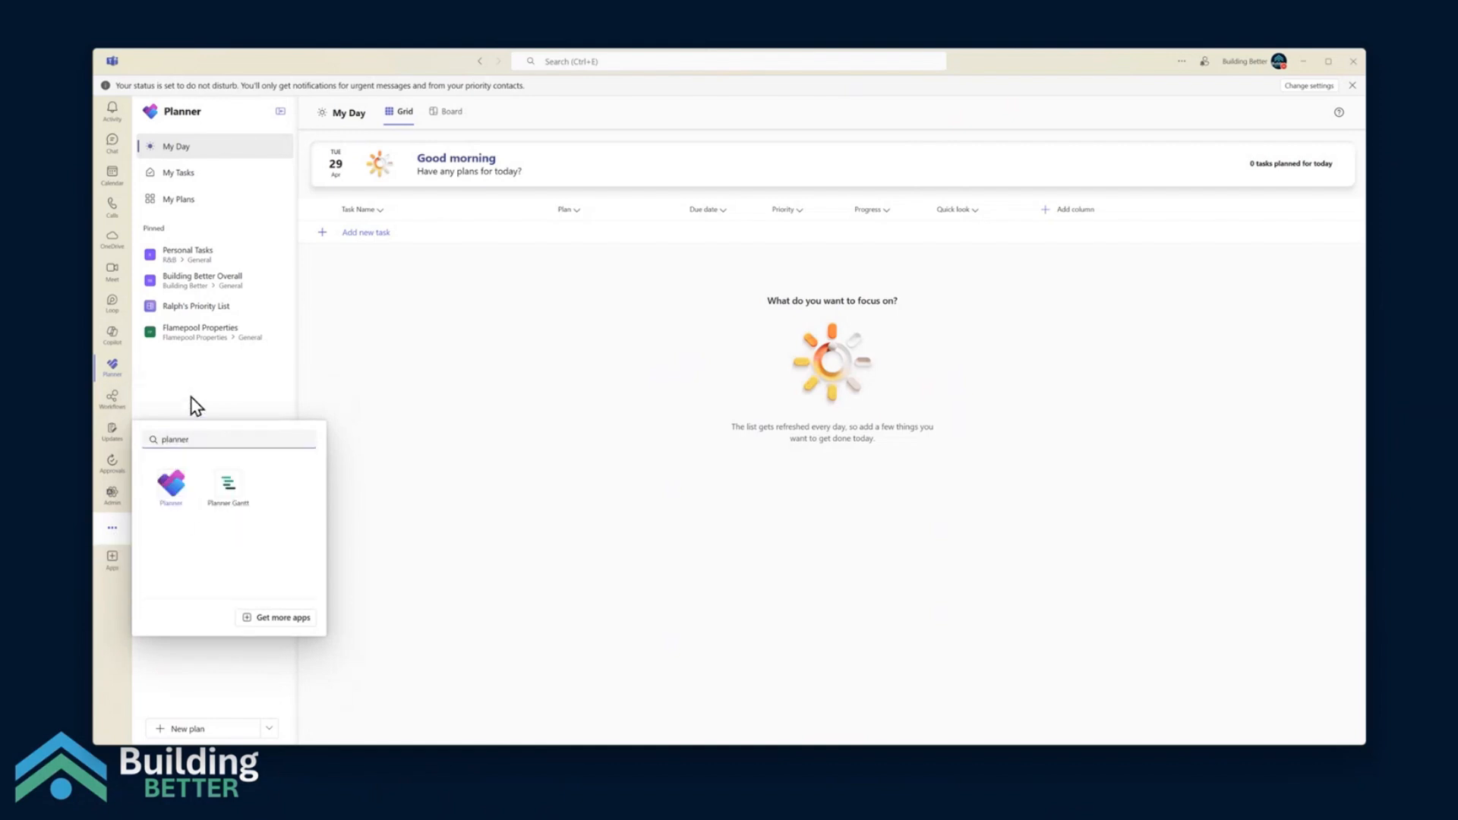
{"action": "right_click", "coordinate": [174, 498]}
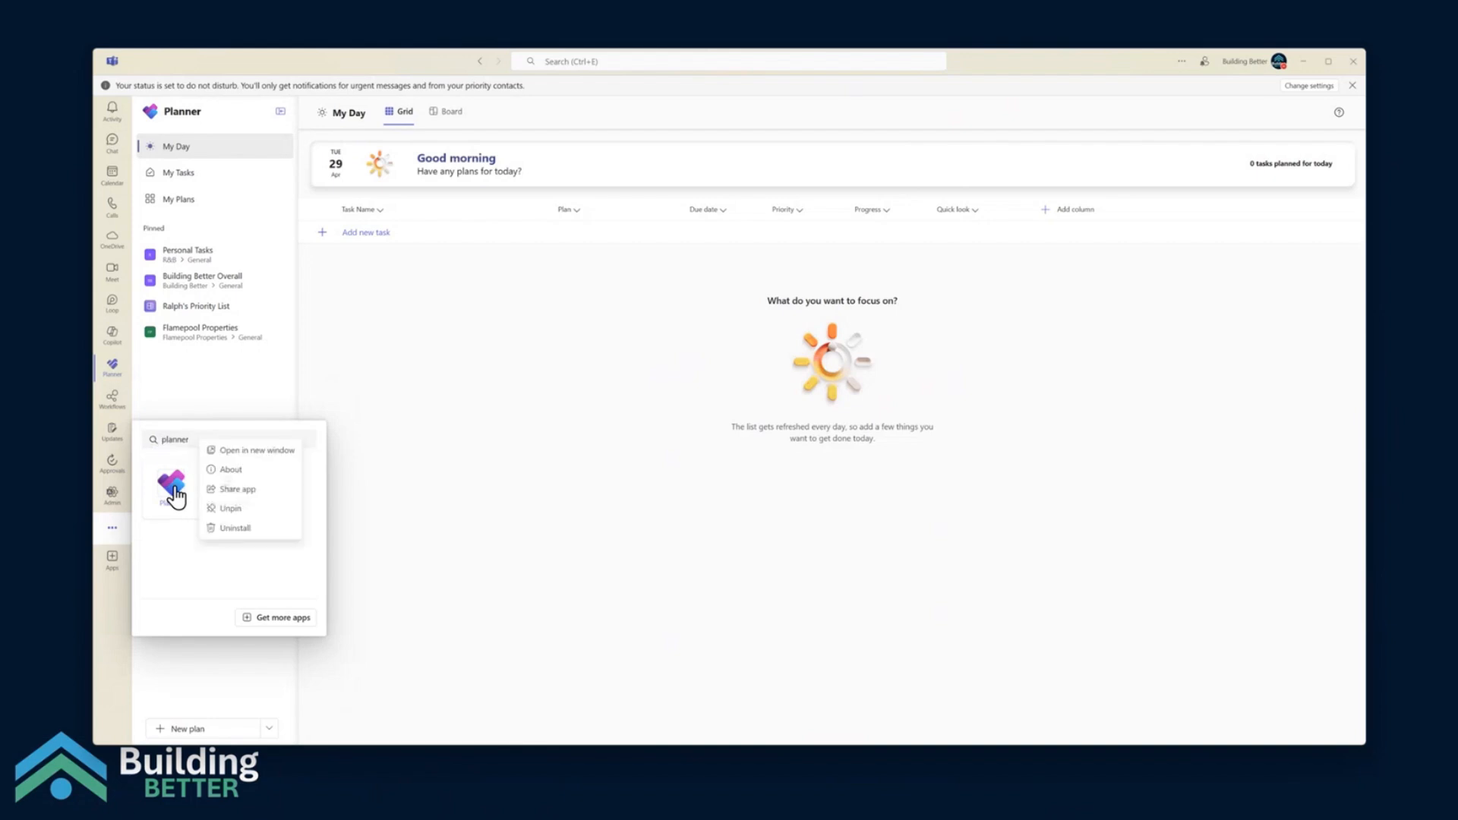
{"action": "left_click", "coordinate": [240, 510]}
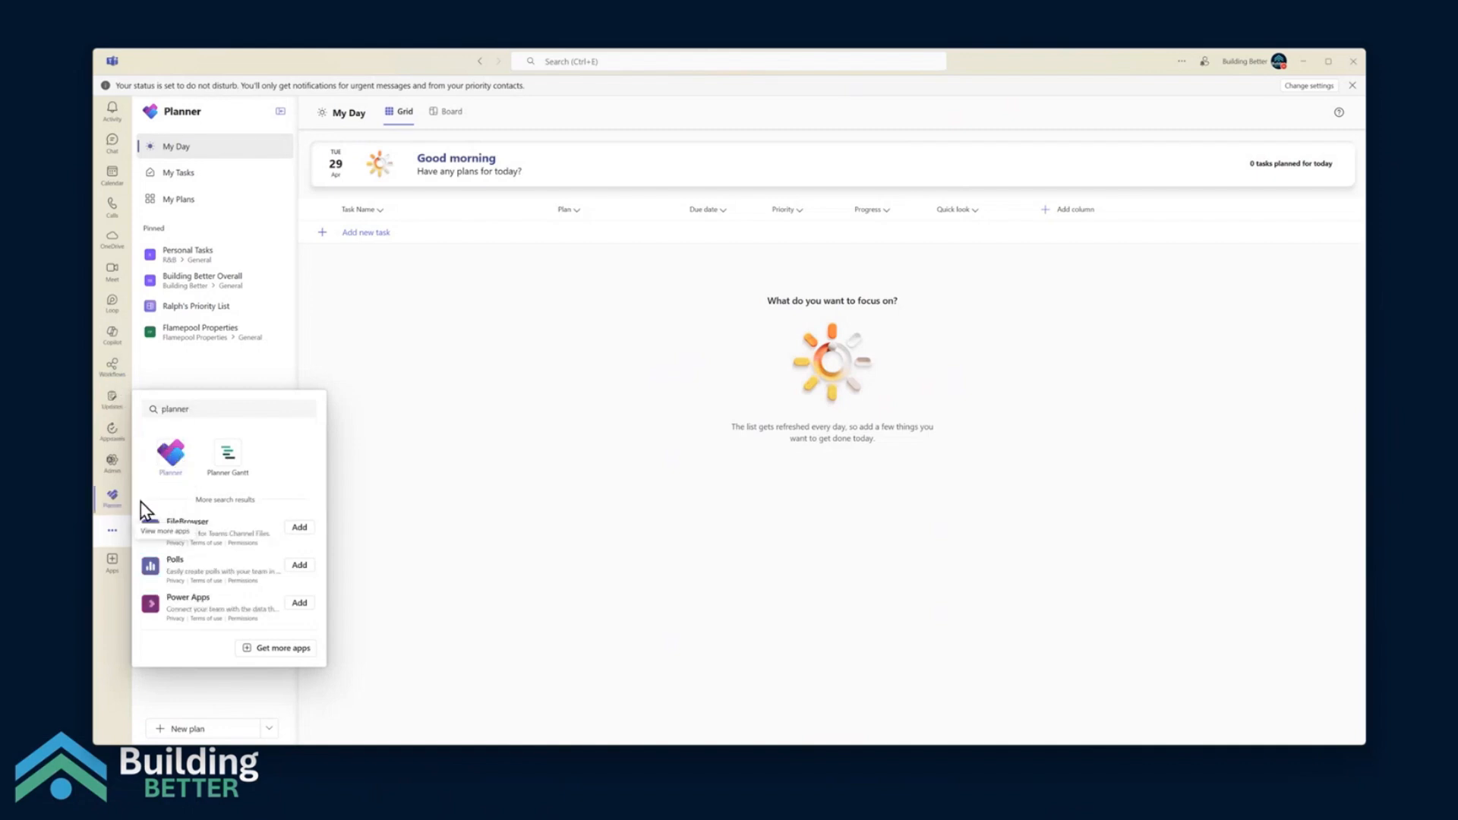
Pin Planner to the Teams app bar and move it up to just below Calendar
{"action": "right_click", "coordinate": [164, 468]}
{"action": "left_click", "coordinate": [222, 478]}
{"action": "left_click_drag", "start_coordinate": [109, 514], "coordinate": [111, 255]}
Search the Teams app store for "Planner" and view the details of Microsoft's Planner app
{"action": "left_click", "coordinate": [112, 563]}
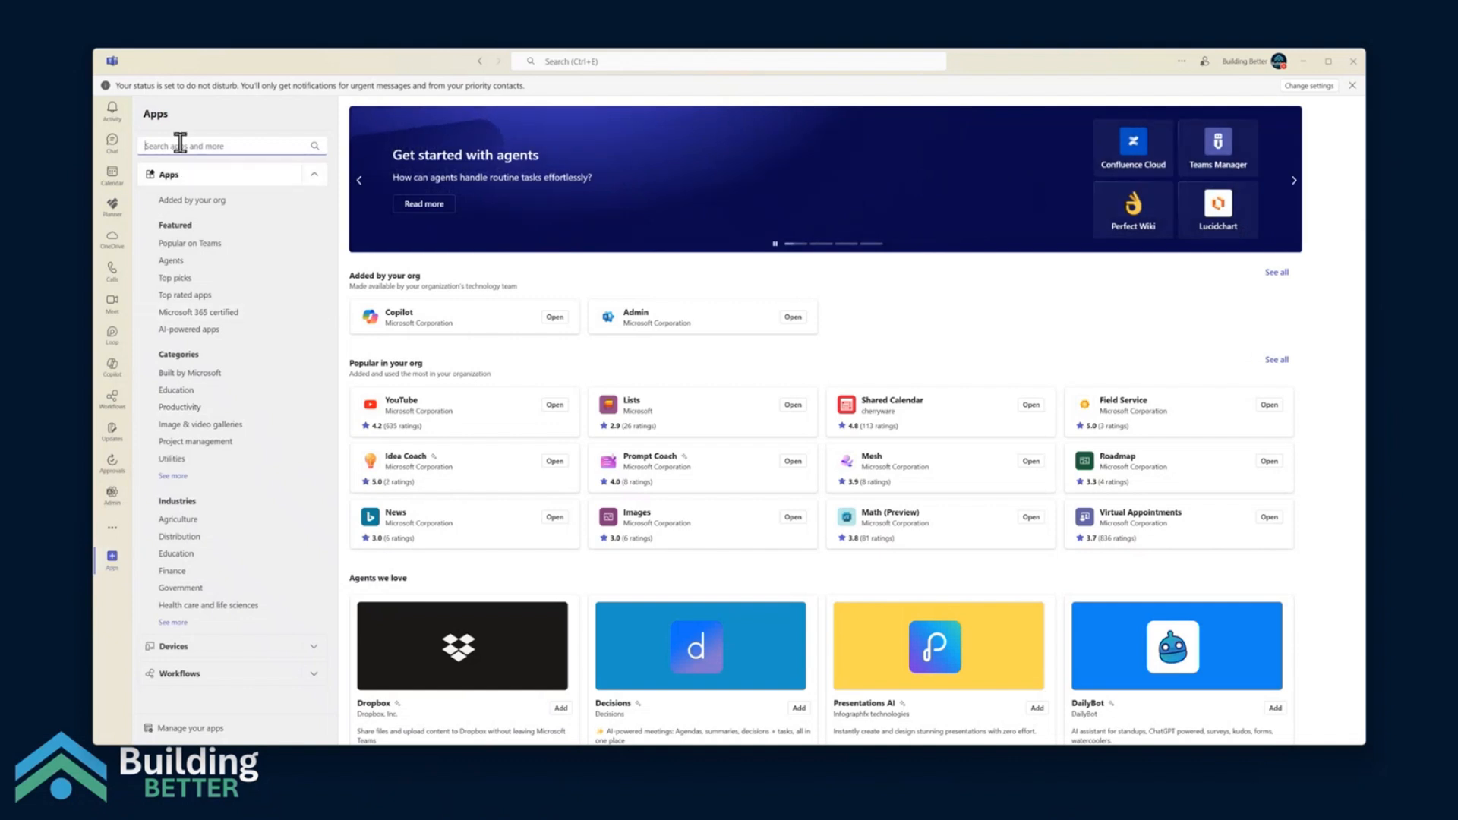
{"action": "type", "text": "Planner"}
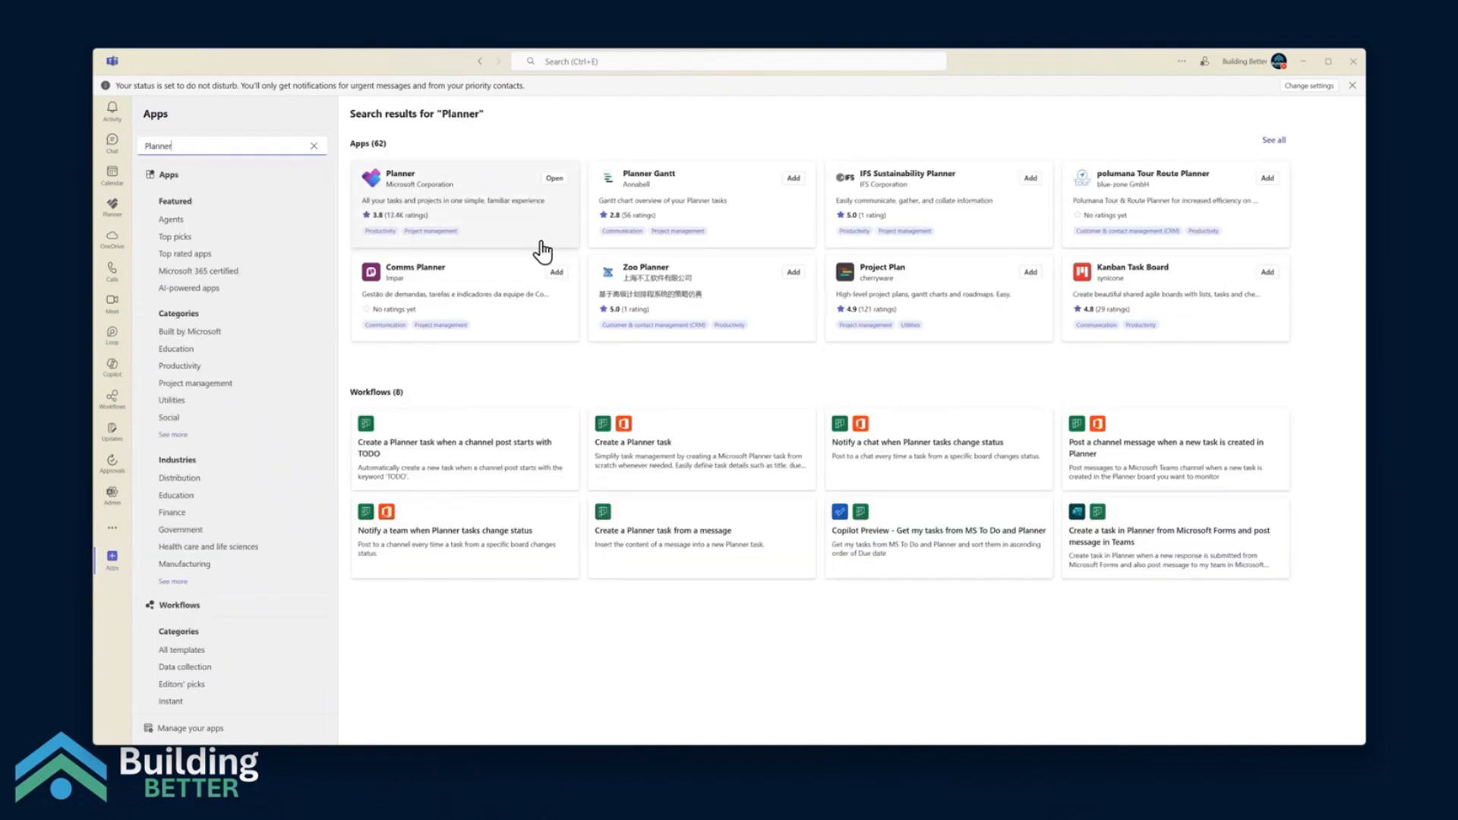
{"action": "left_click", "coordinate": [530, 226]}
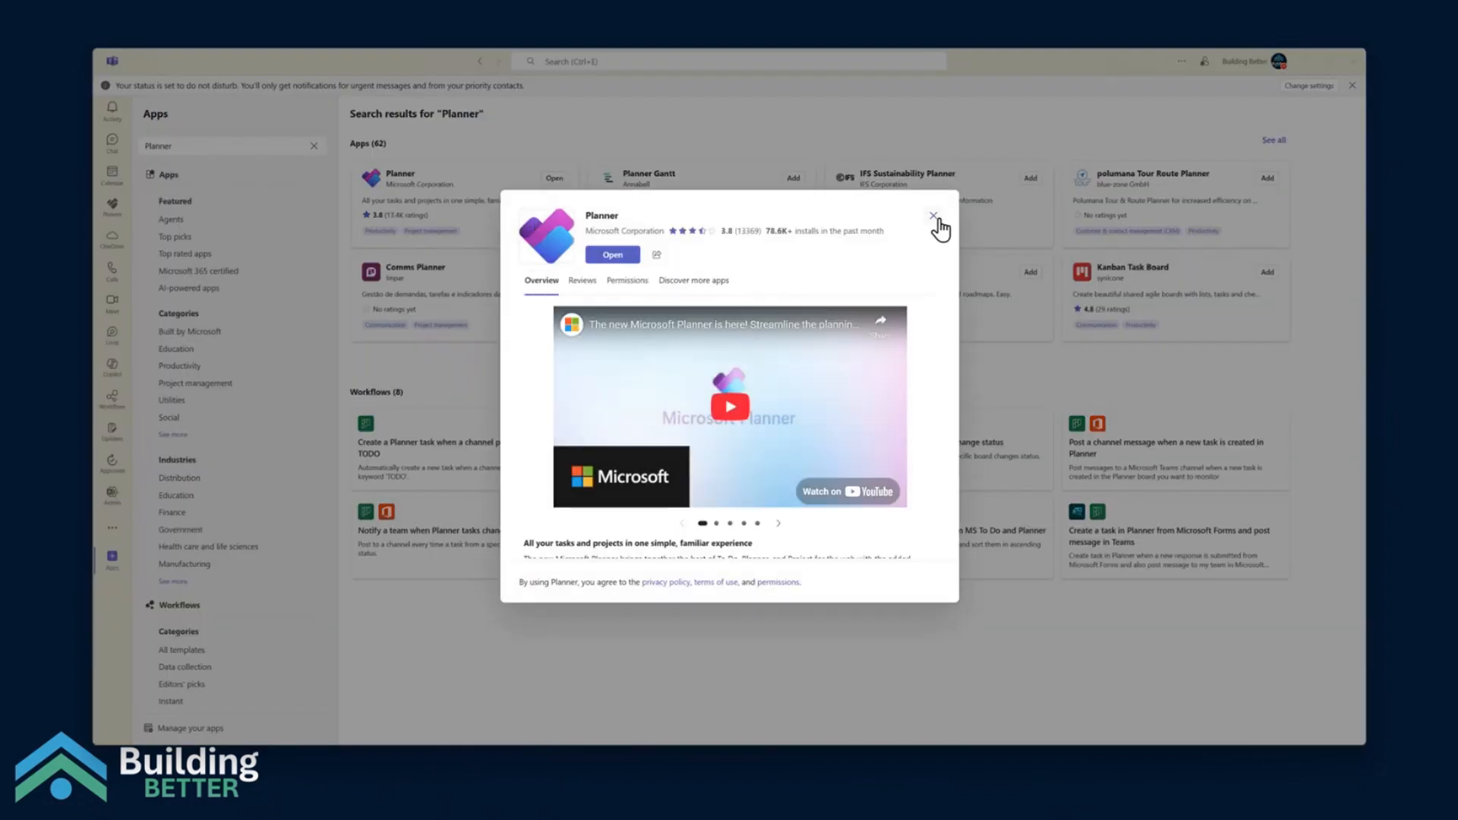
{"action": "left_click", "coordinate": [705, 185]}
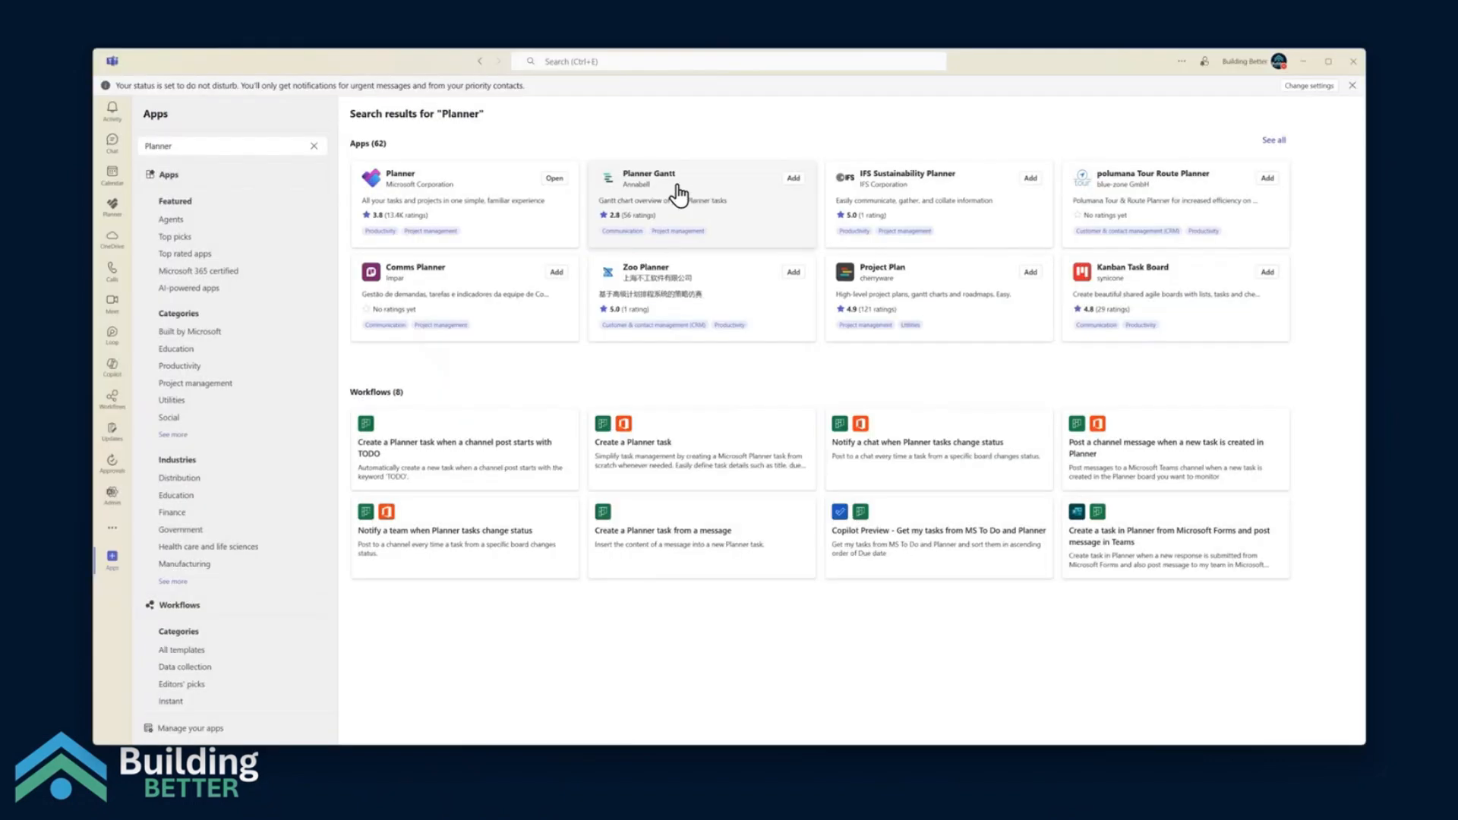
{"action": "left_click", "coordinate": [461, 215]}
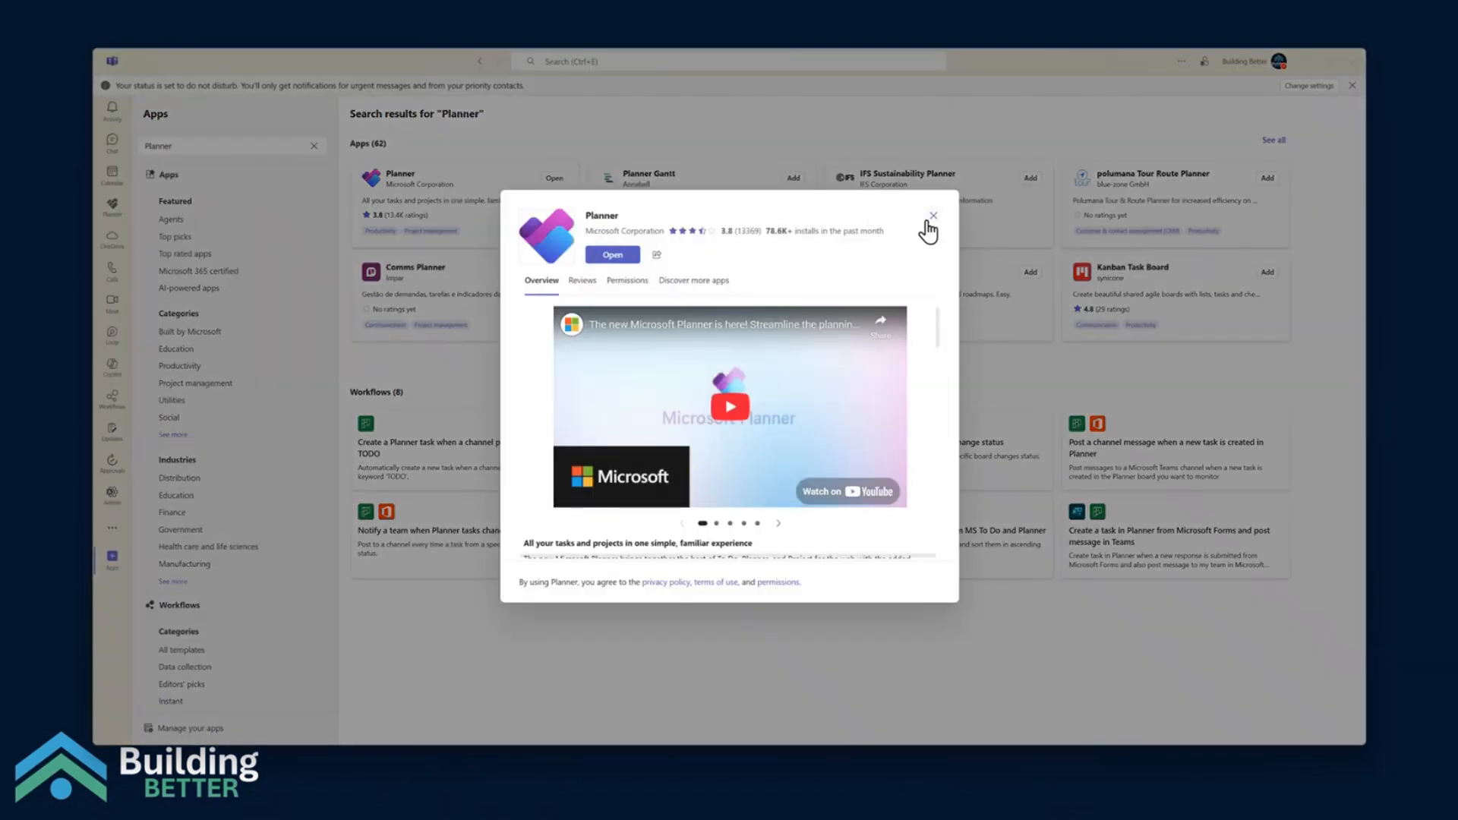
{"action": "left_click", "coordinate": [298, 463]}
{"action": "left_click", "coordinate": [112, 527]}
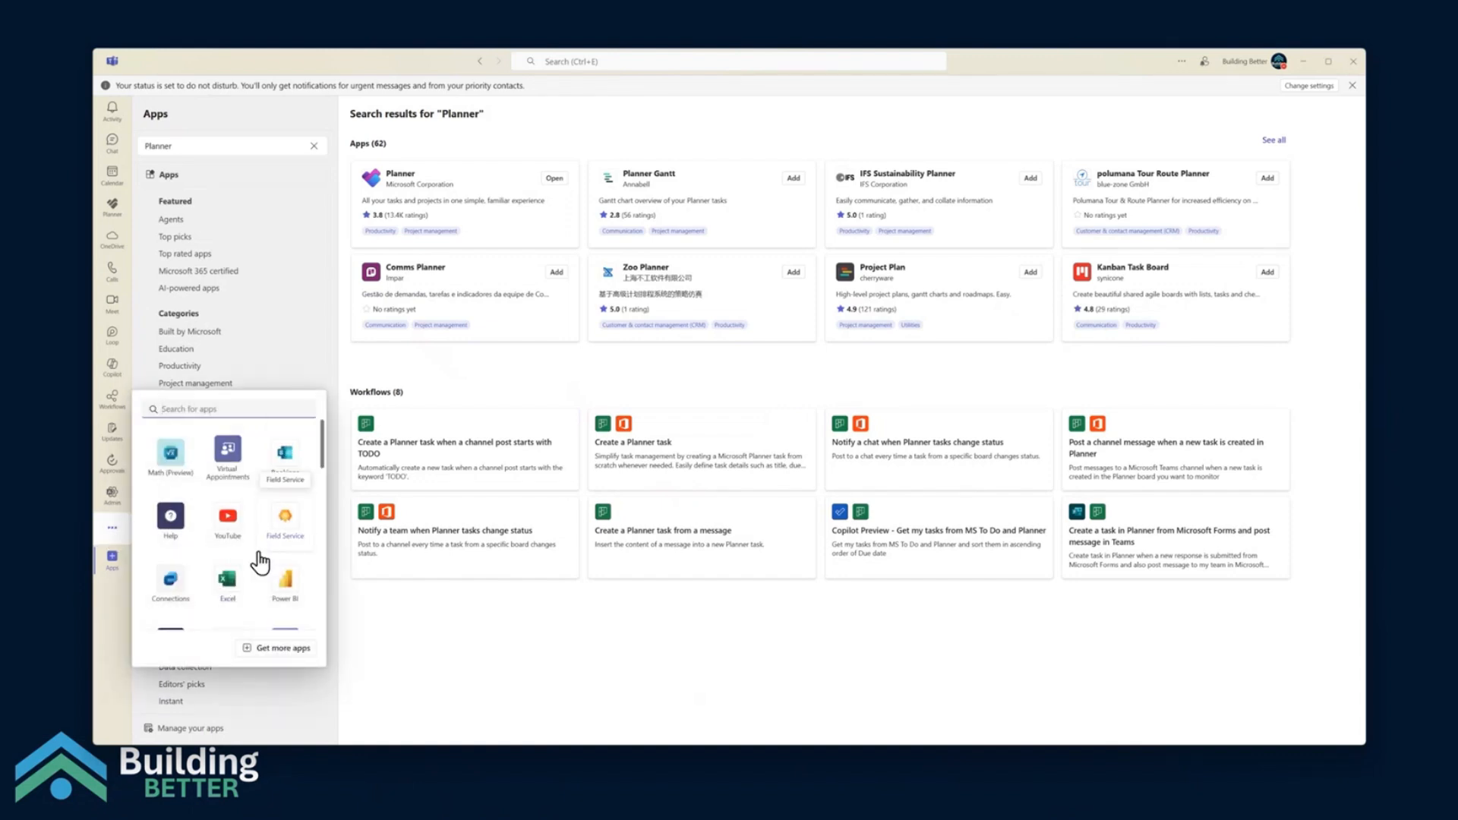
{"action": "left_click", "coordinate": [456, 630]}
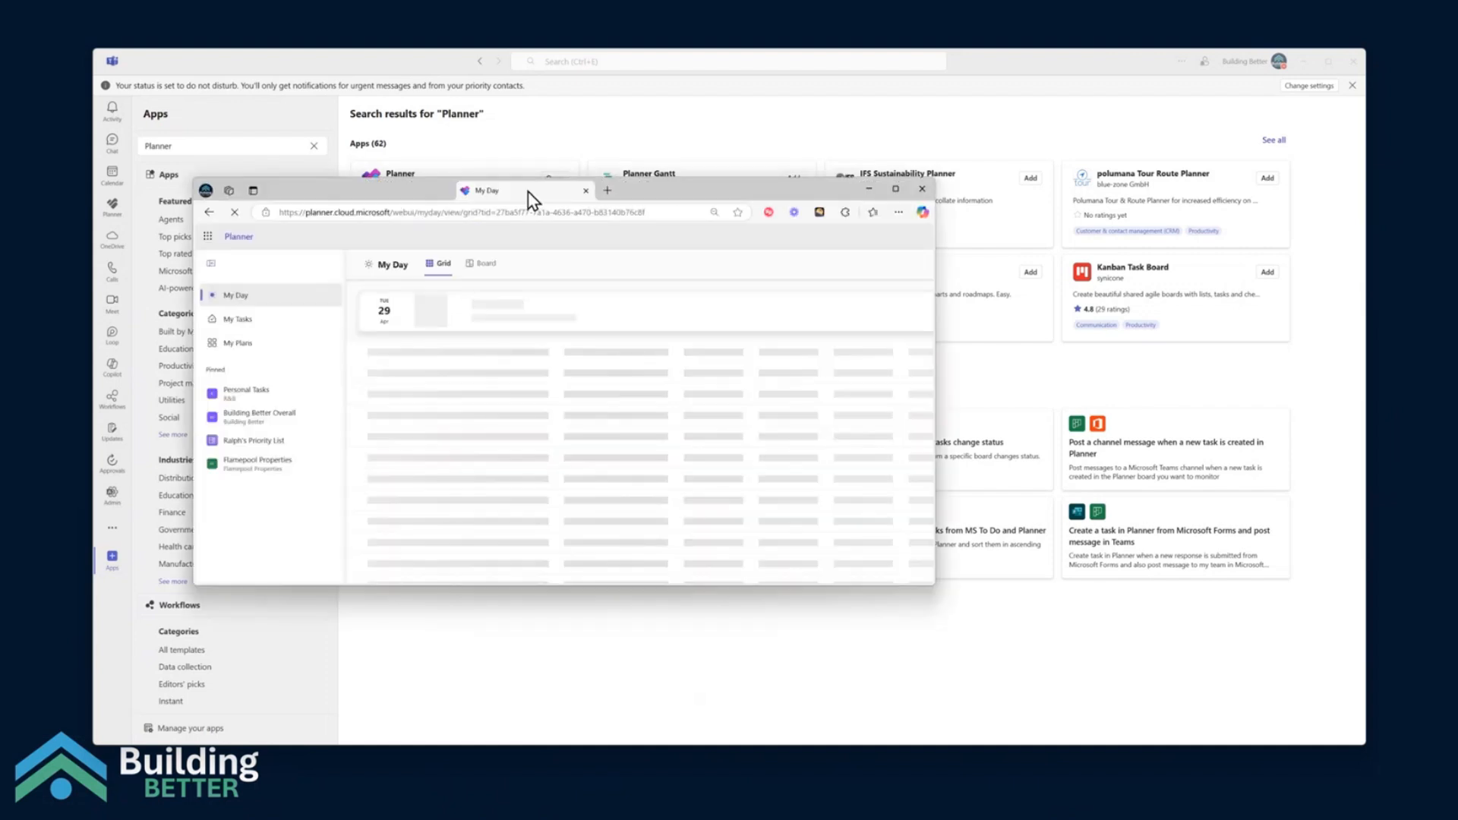
Switch to Planner in the Edge browser, enlarge its window, and look for Planner among all Microsoft 365 apps
{"action": "left_click_drag", "start_coordinate": [530, 186], "coordinate": [508, 94]}
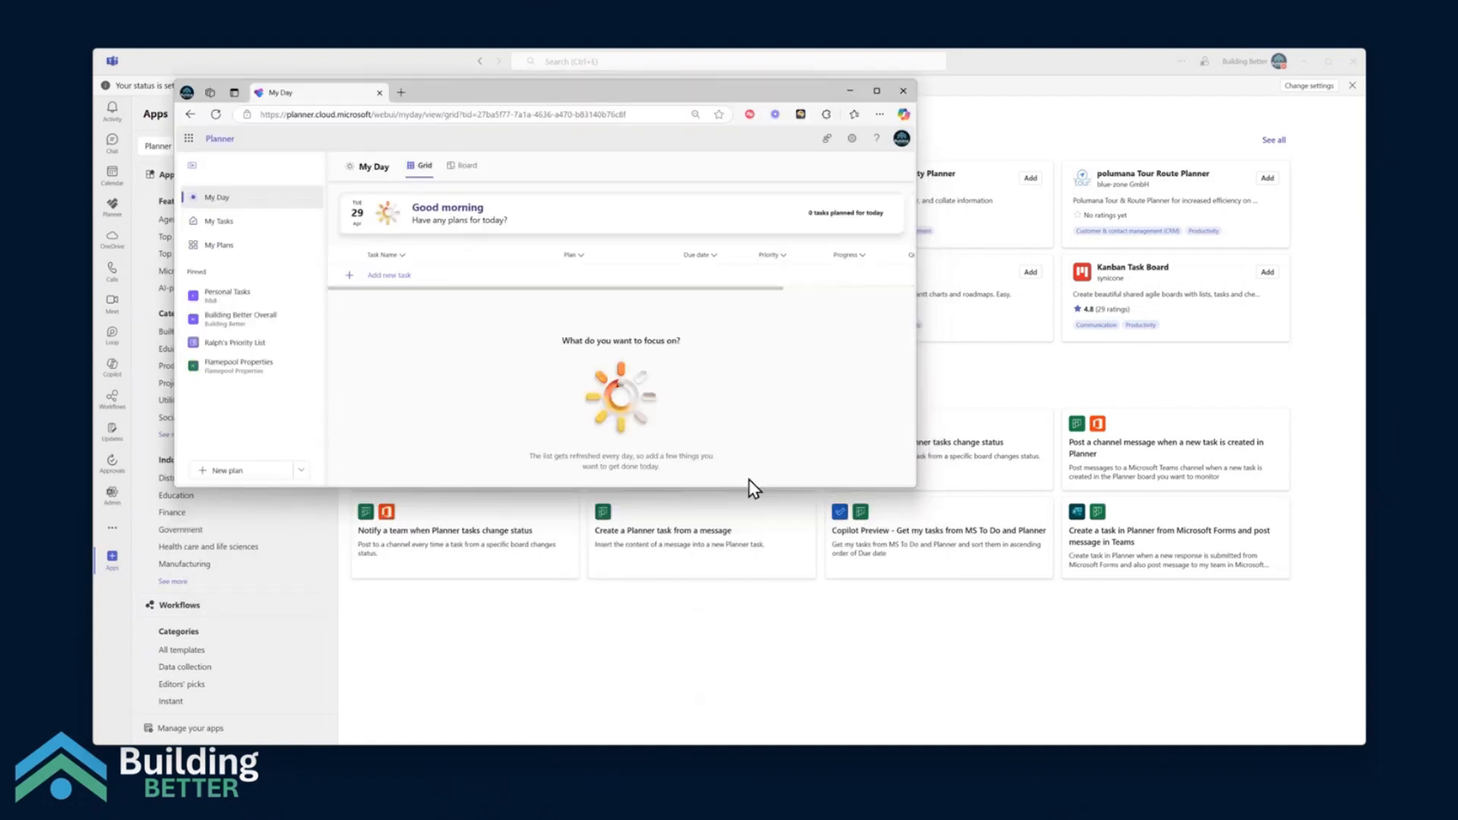
{"action": "left_click_drag", "start_coordinate": [916, 487], "coordinate": [1052, 639]}
{"action": "left_click", "coordinate": [189, 141]}
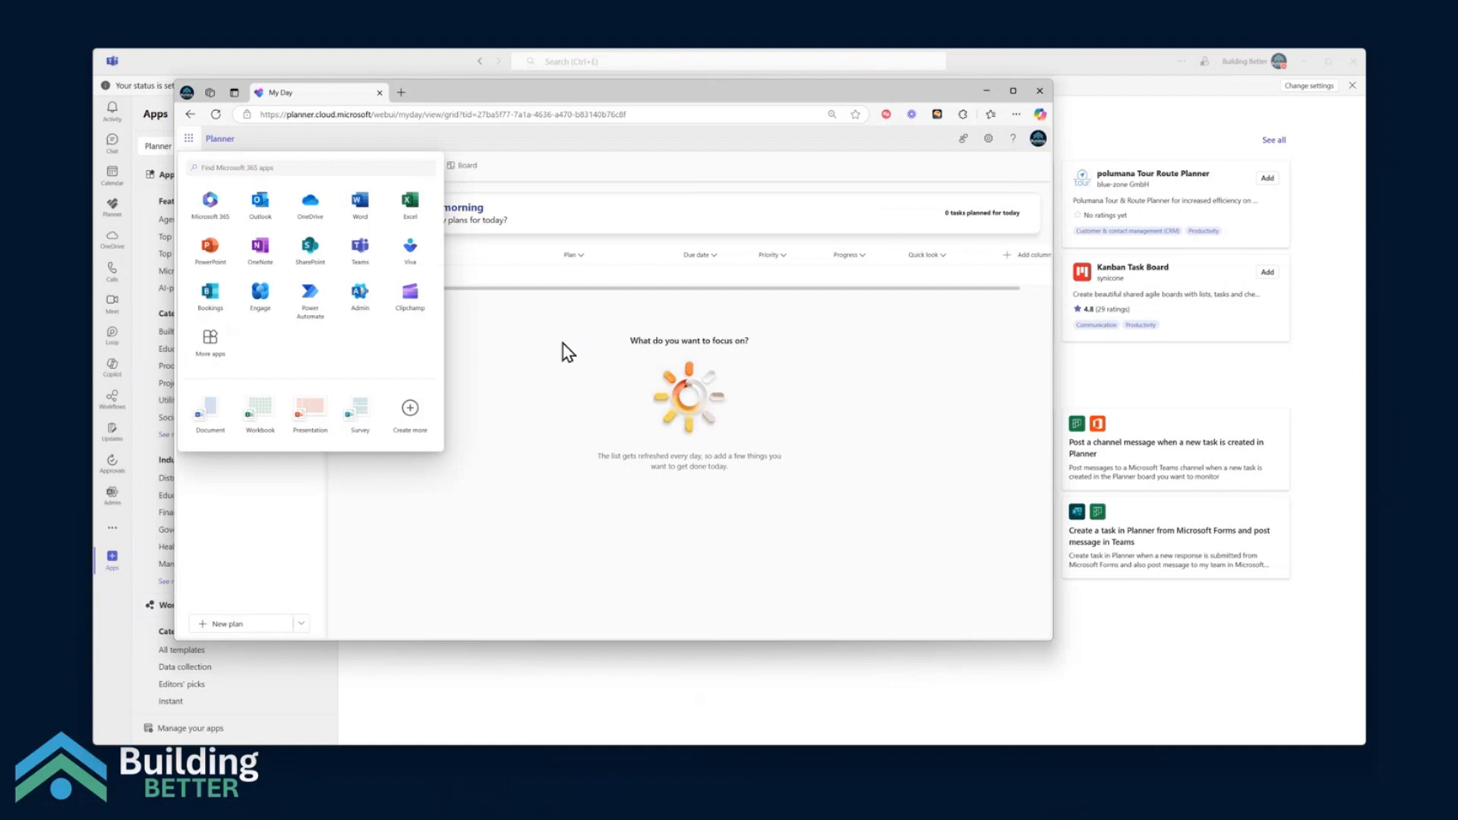
{"action": "left_click", "coordinate": [211, 349]}
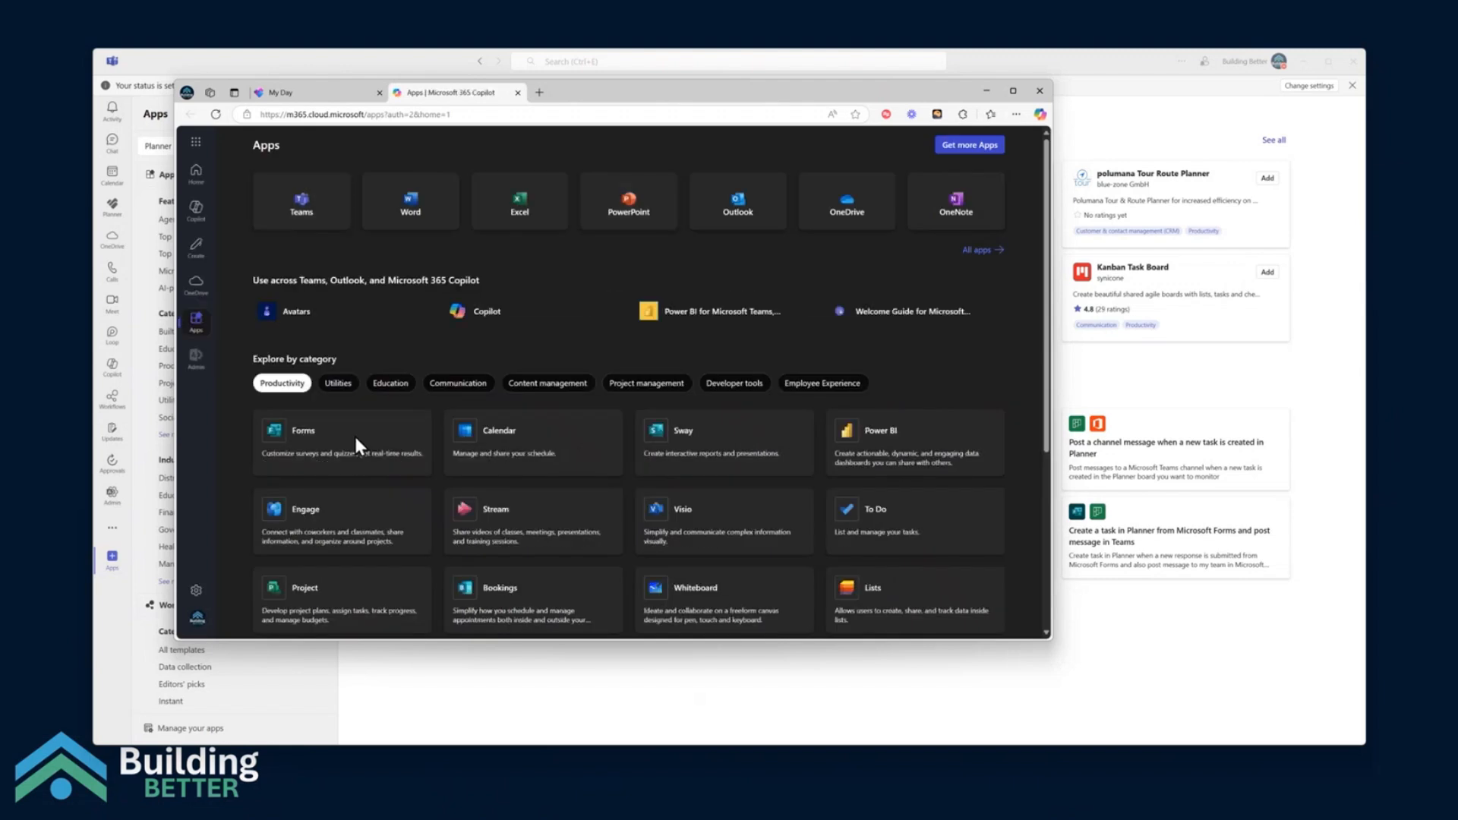
{"action": "scroll", "coordinate": [569, 539], "scroll_direction": "down", "scroll_amount": 4}
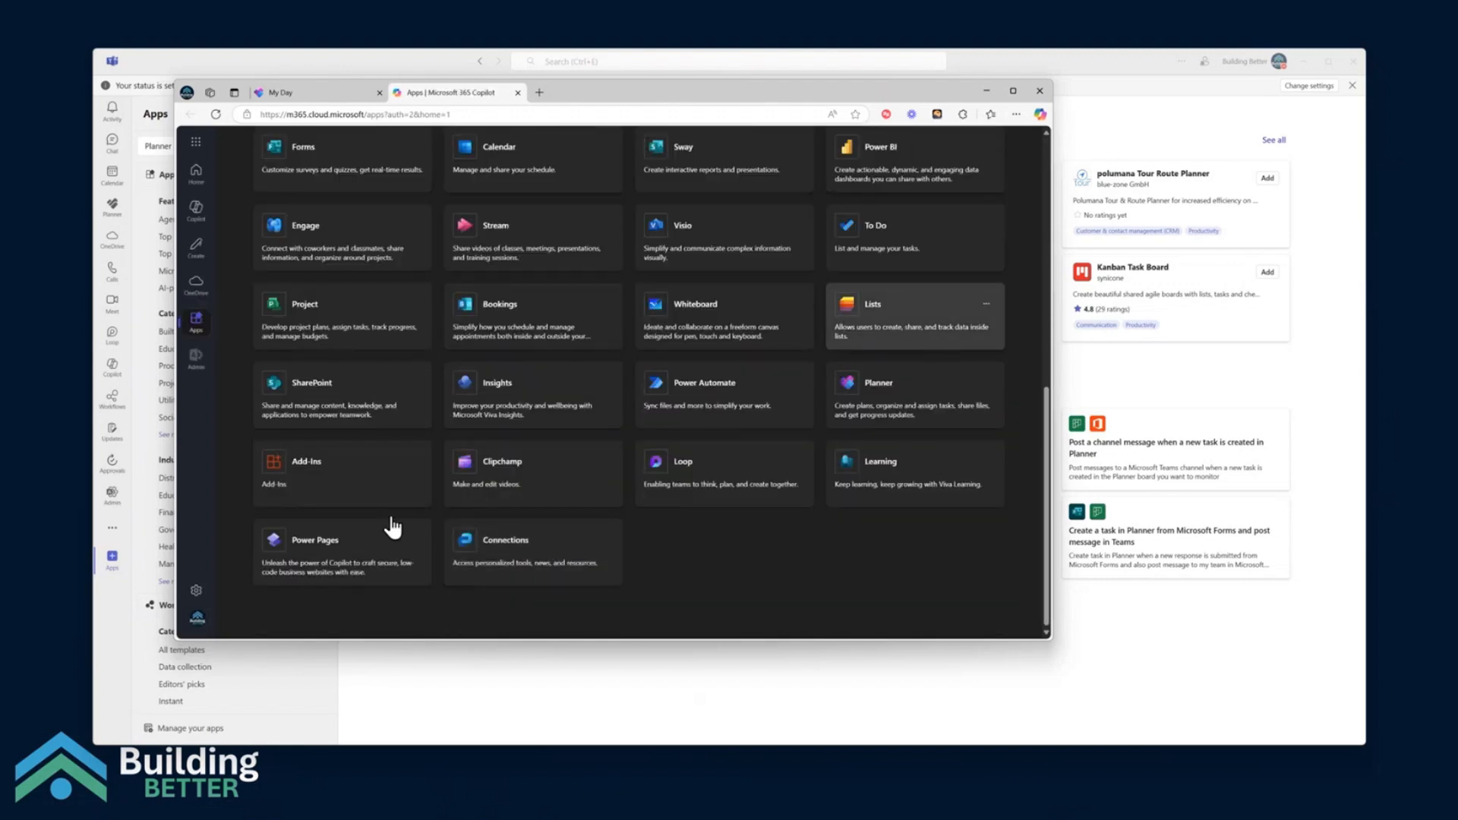
{"action": "scroll", "coordinate": [835, 561], "scroll_direction": "up", "scroll_amount": 4}
{"action": "scroll", "coordinate": [949, 585], "scroll_direction": "down", "scroll_amount": 3}
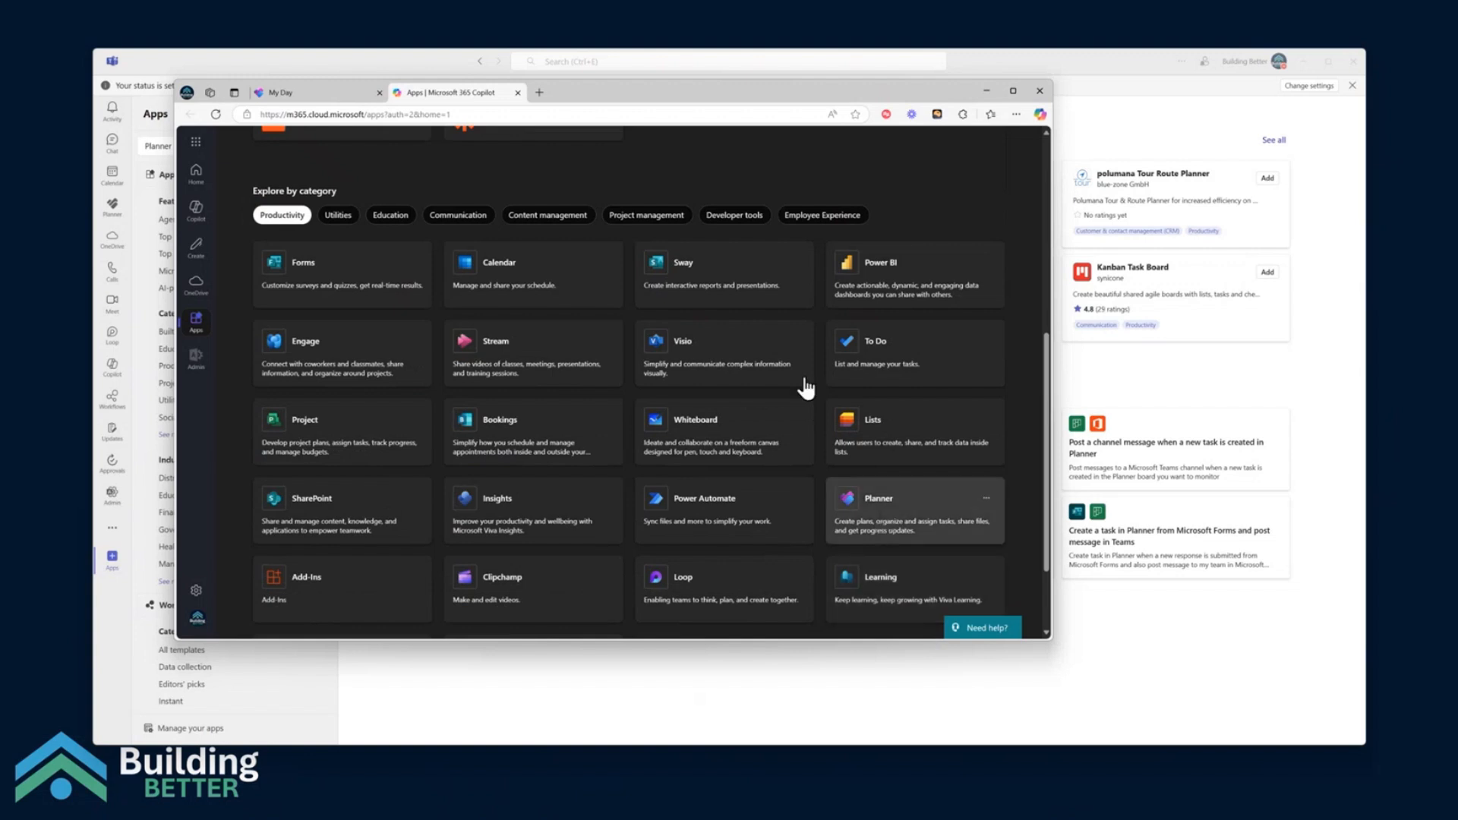
{"action": "left_click", "coordinate": [518, 93]}
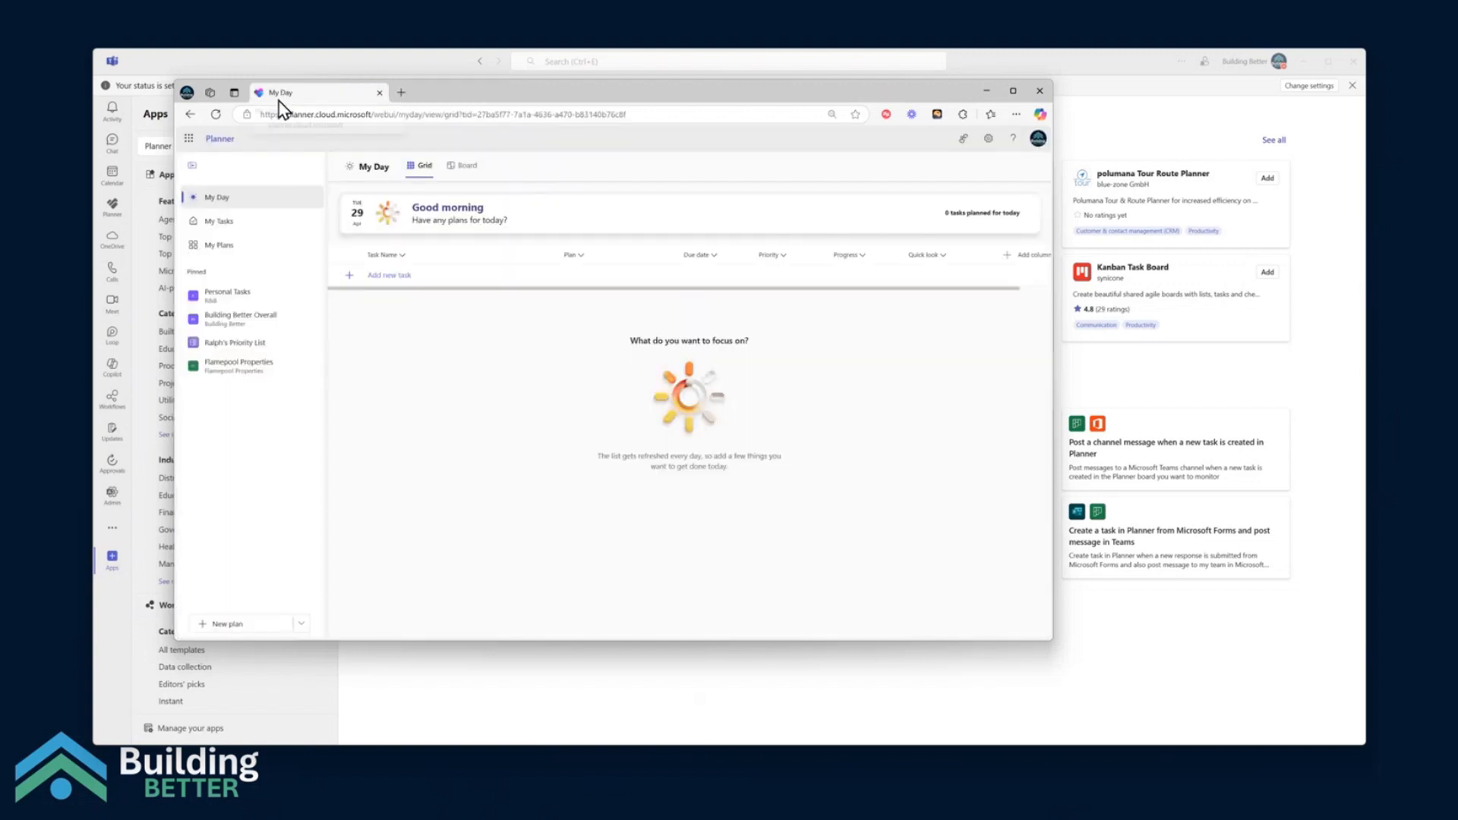
Install the Planner website as an app in Edge, keeping the name My Day
{"action": "left_click", "coordinate": [1015, 114]}
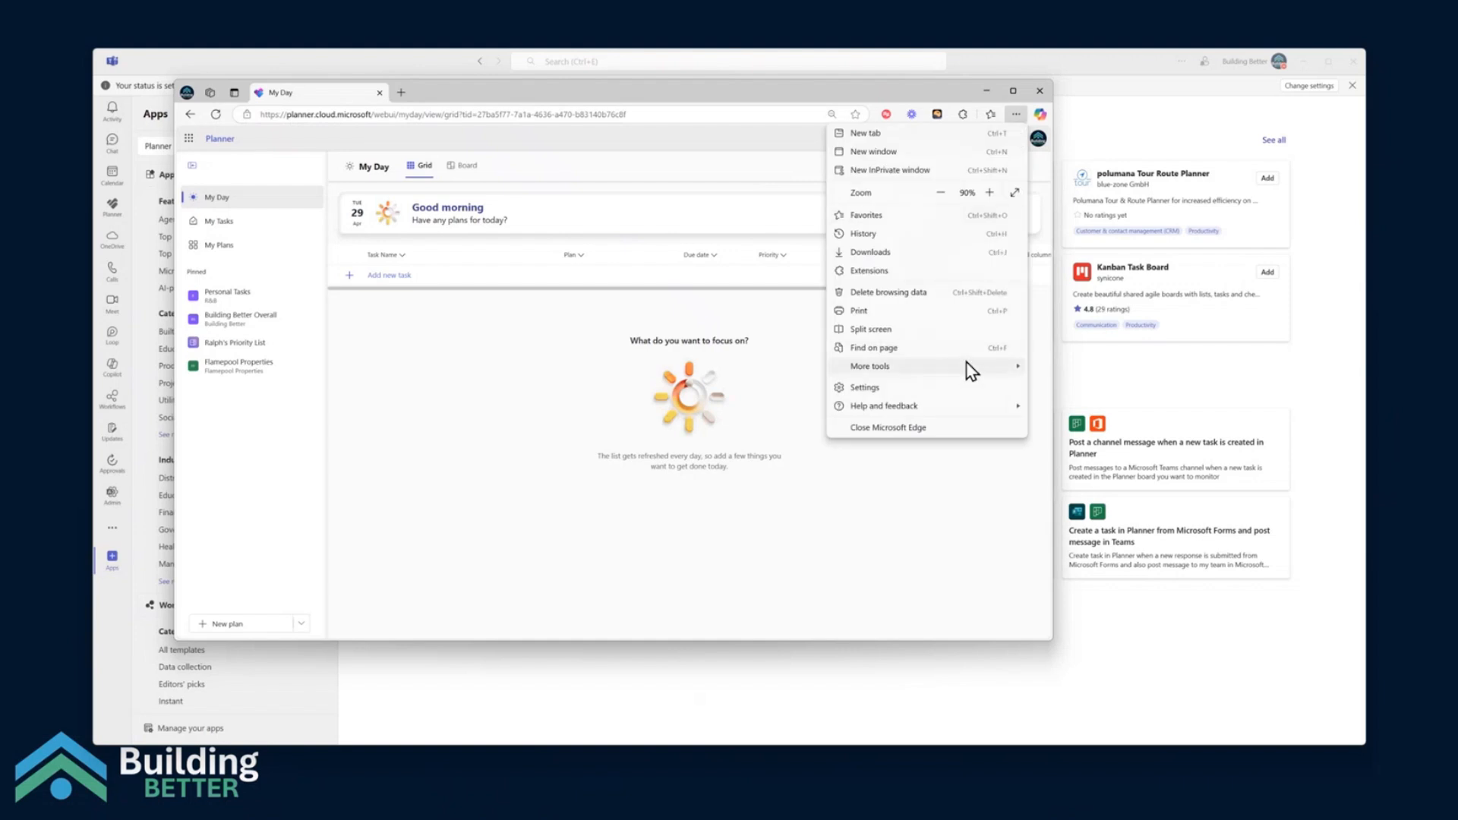
{"action": "mouse_move", "coordinate": [970, 370]}
{"action": "mouse_move", "coordinate": [1109, 431]}
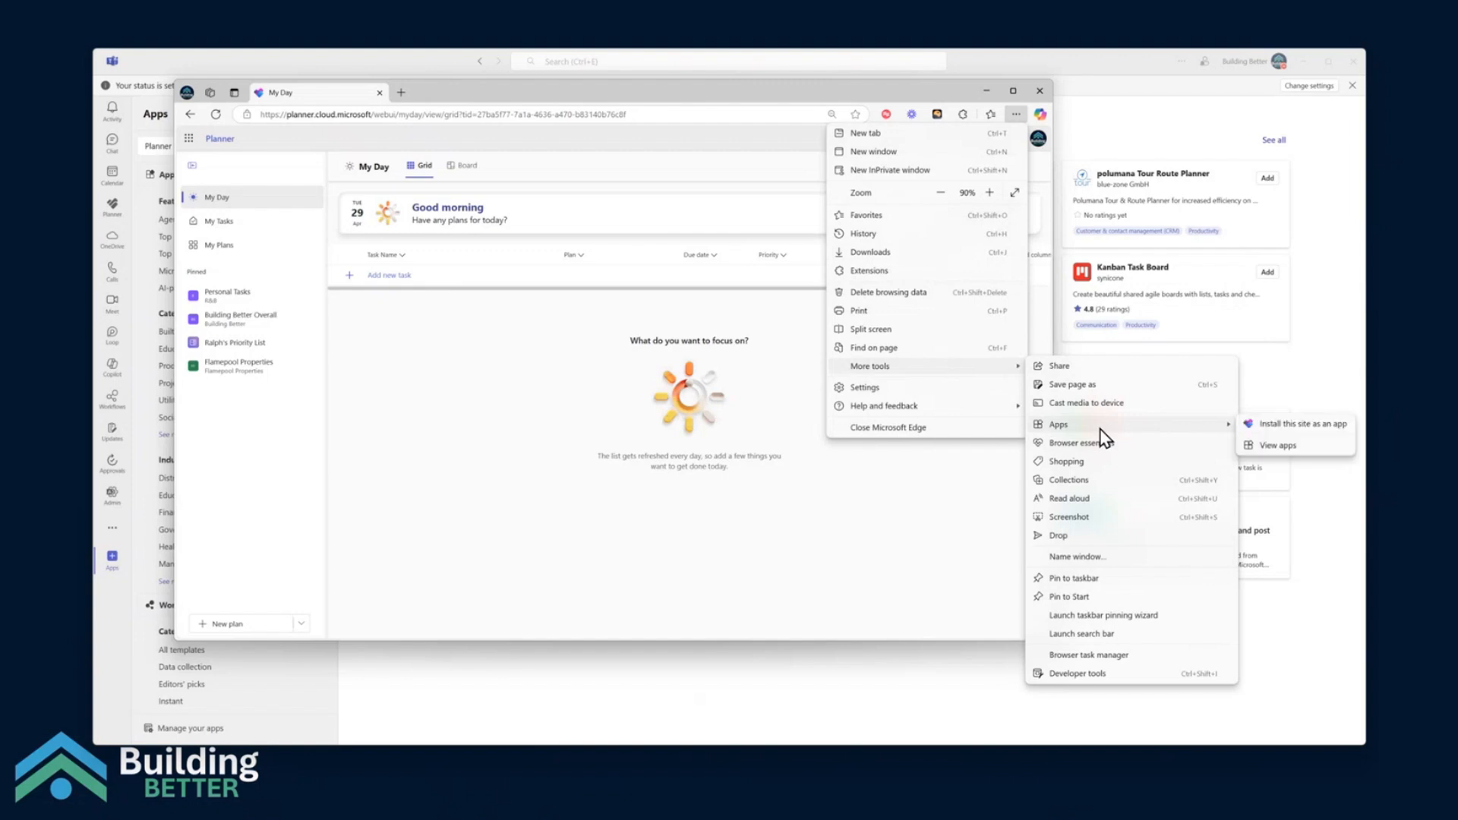
{"action": "left_click", "coordinate": [1318, 429]}
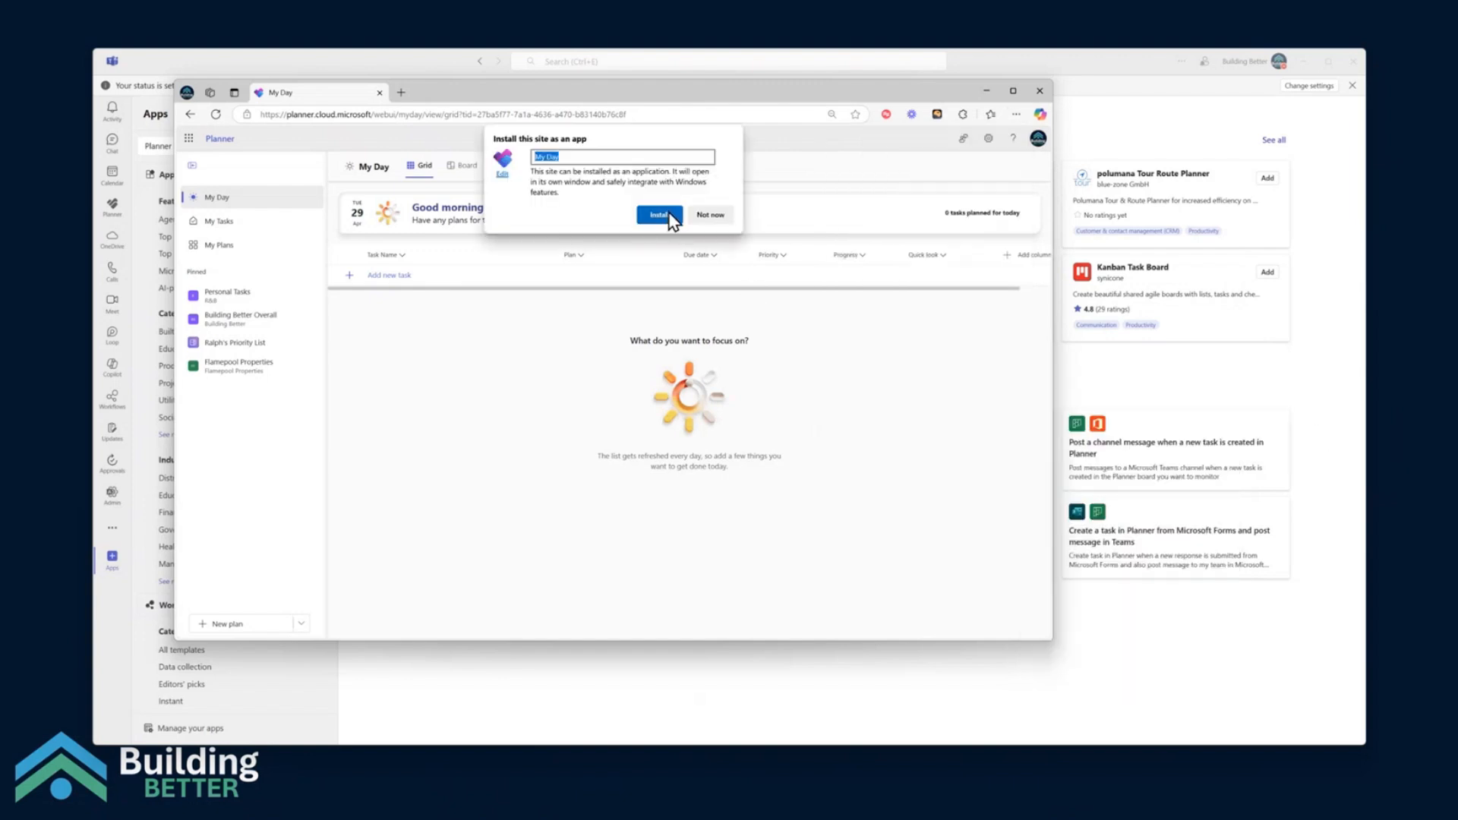
{"action": "left_click", "coordinate": [659, 216]}
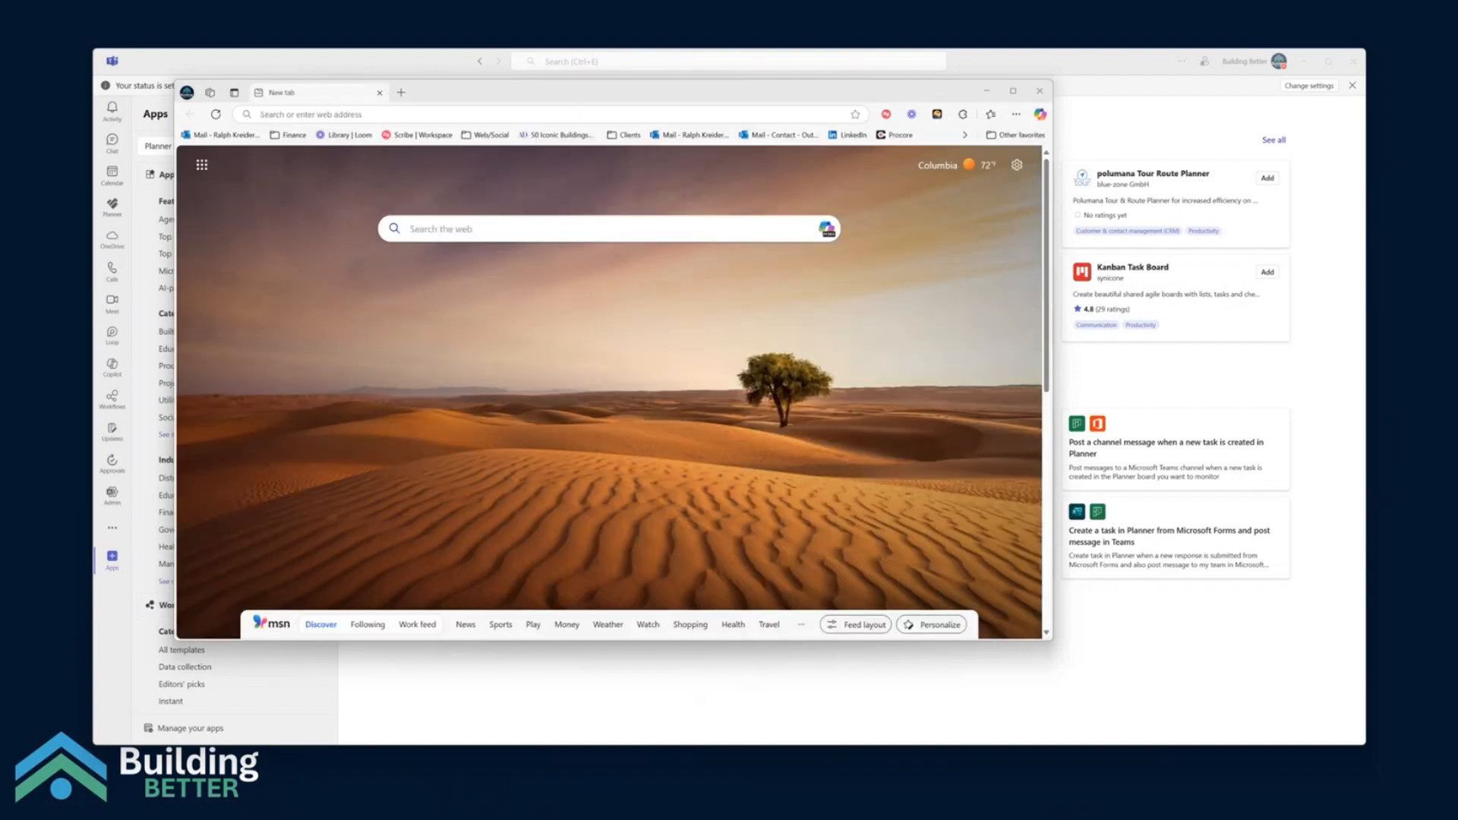
Bring the installed My Day app window into view and close the Edge browser window behind it
{"action": "mouse_move", "coordinate": [997, 811]}
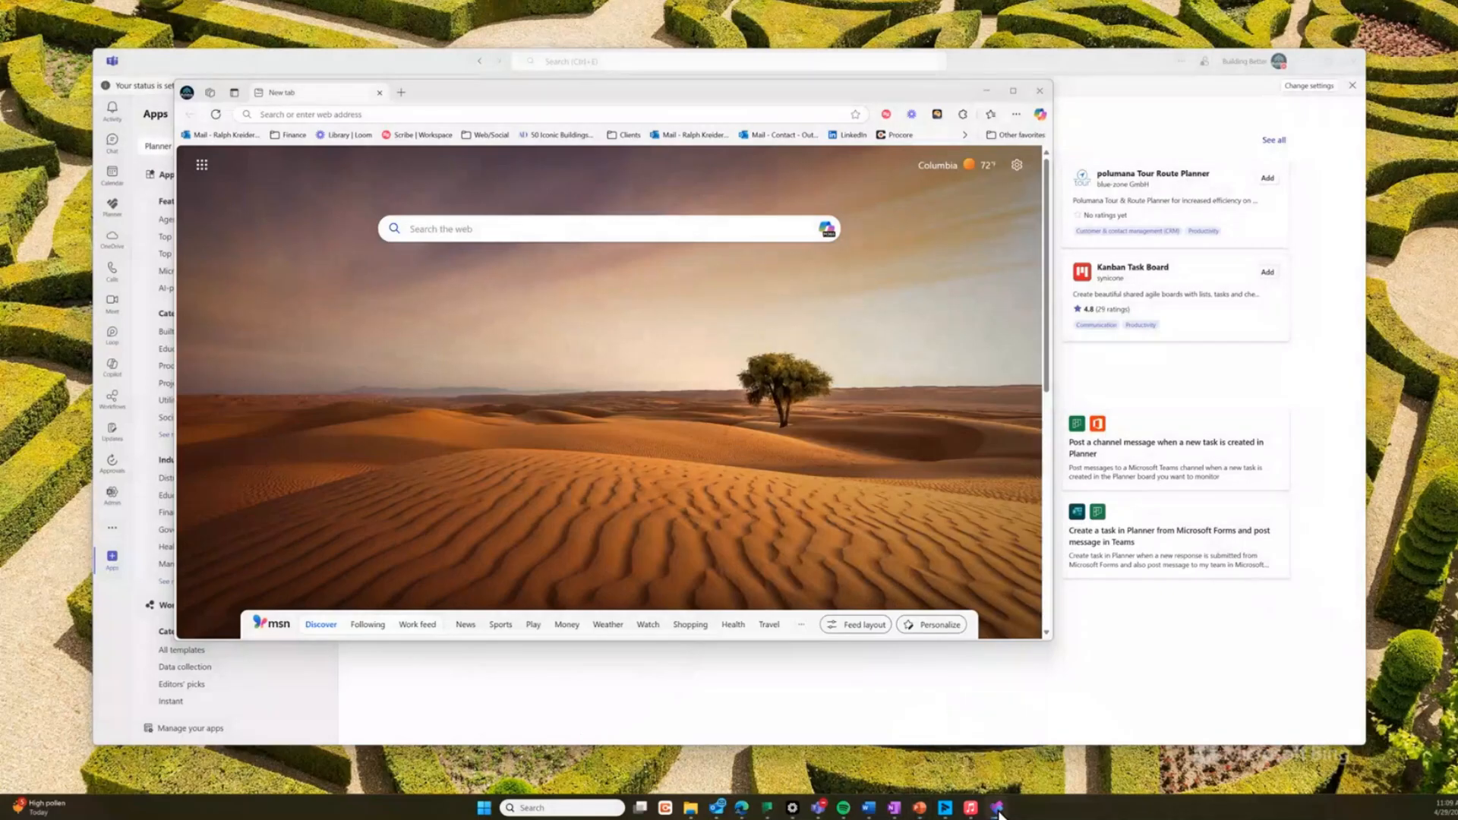
{"action": "left_click_drag", "start_coordinate": [607, 817], "coordinate": [555, 163]}
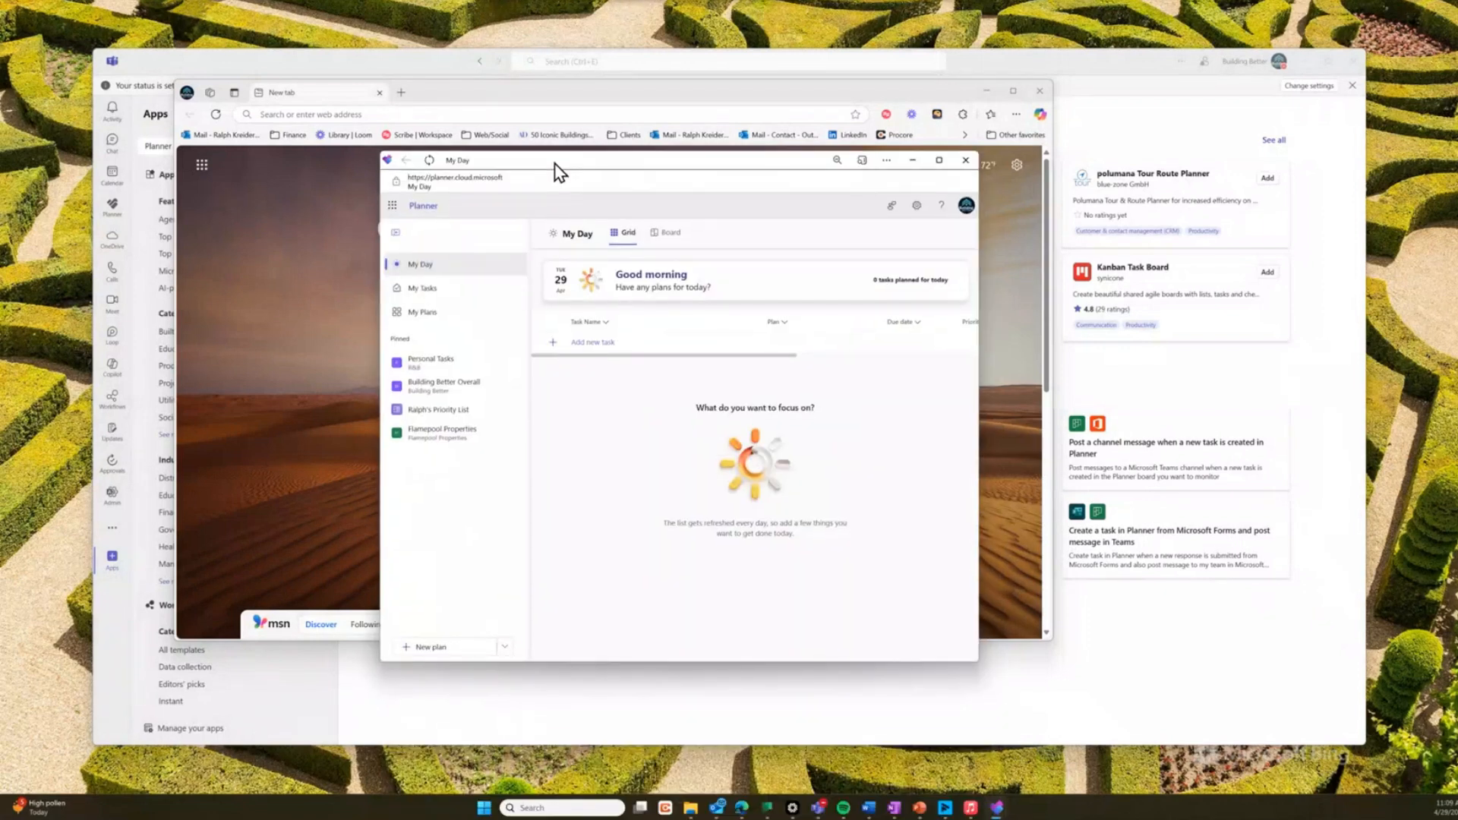
{"action": "left_click", "coordinate": [1038, 91]}
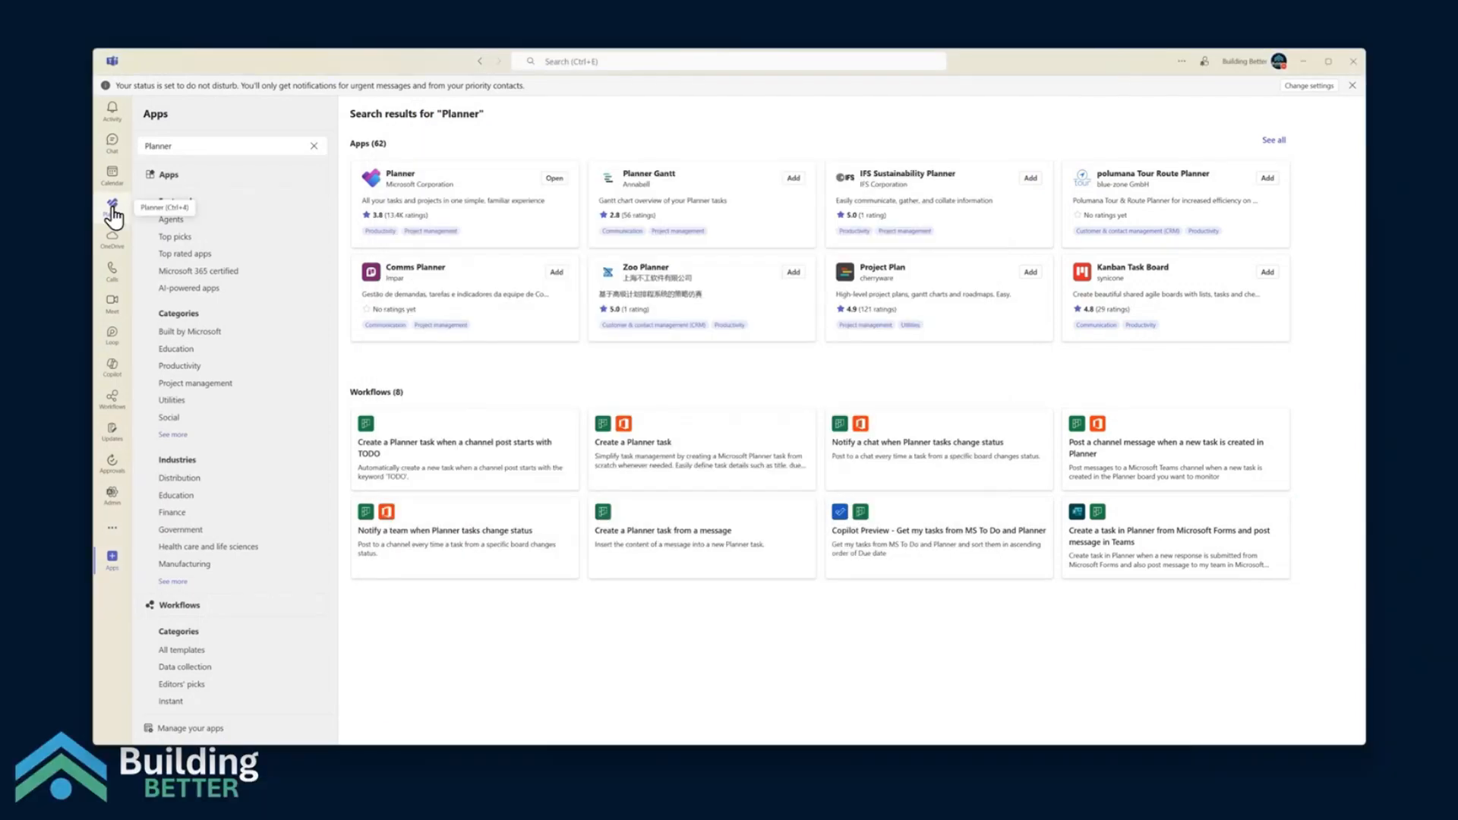
Open My Tasks in Planner within Teams and add the "Procore Groundbreak presentation" task to My Day
{"action": "left_click", "coordinate": [112, 205]}
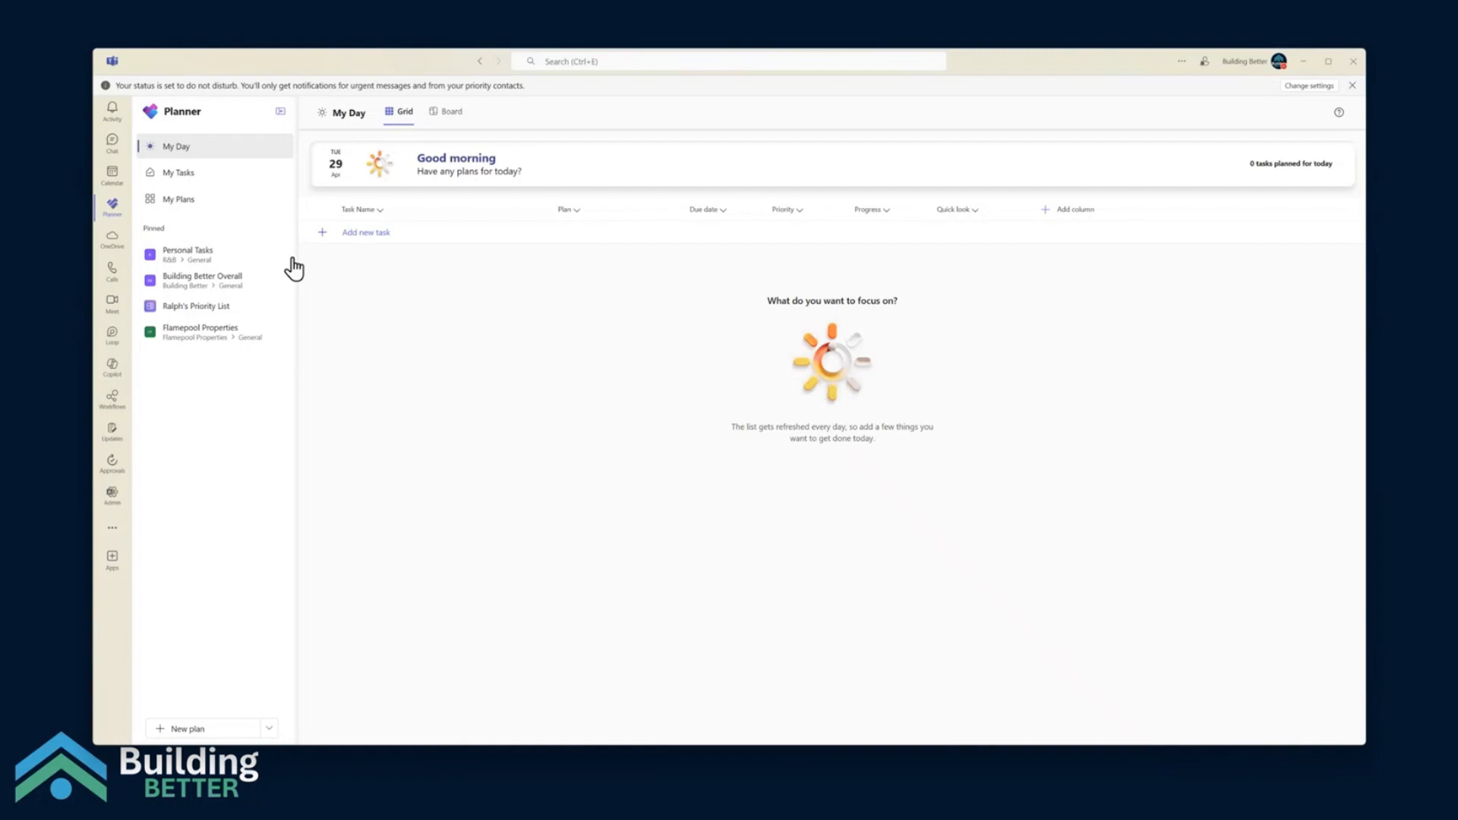
{"action": "left_click", "coordinate": [179, 187]}
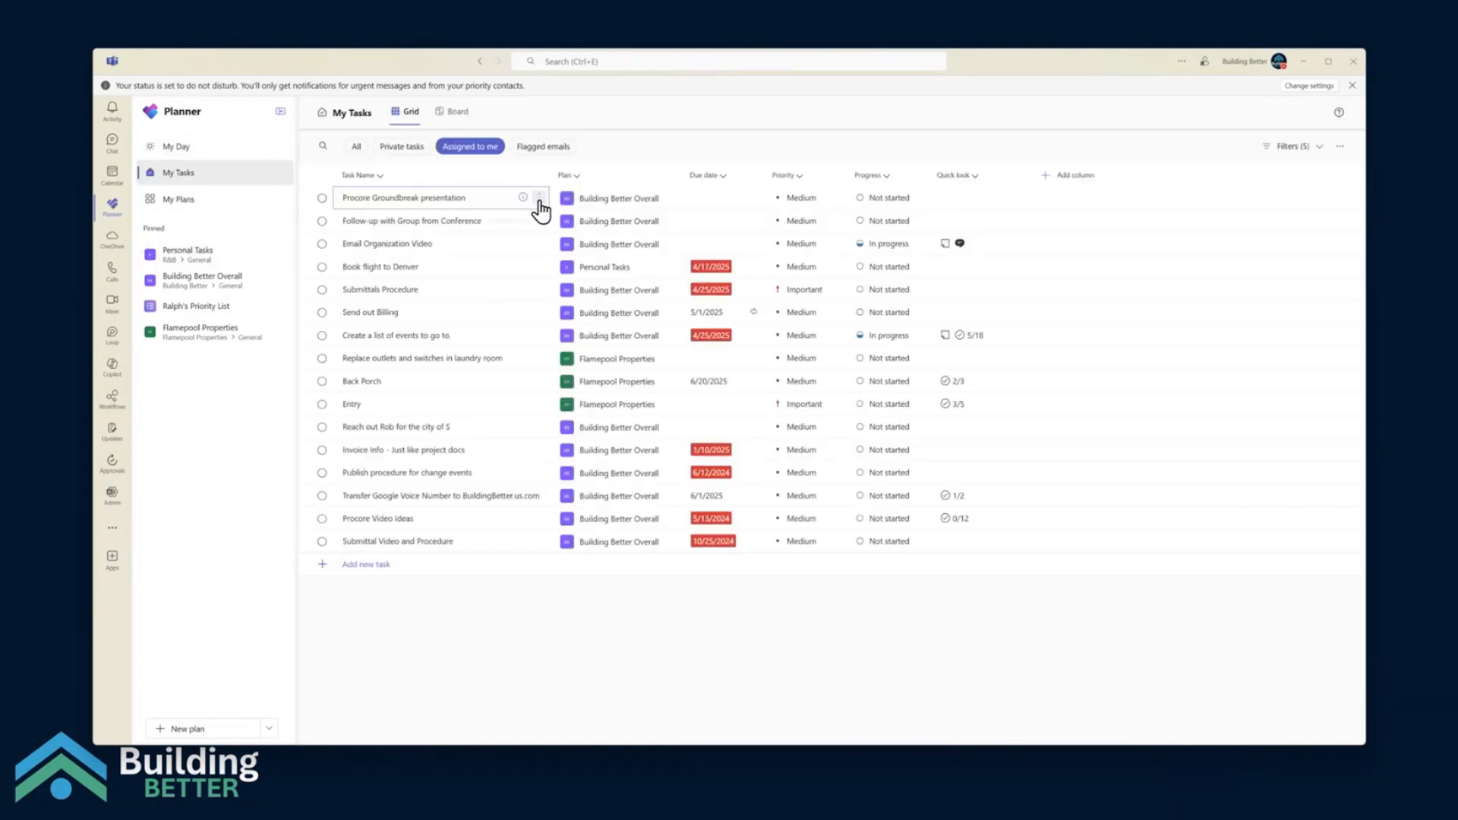
{"action": "left_click", "coordinate": [539, 198]}
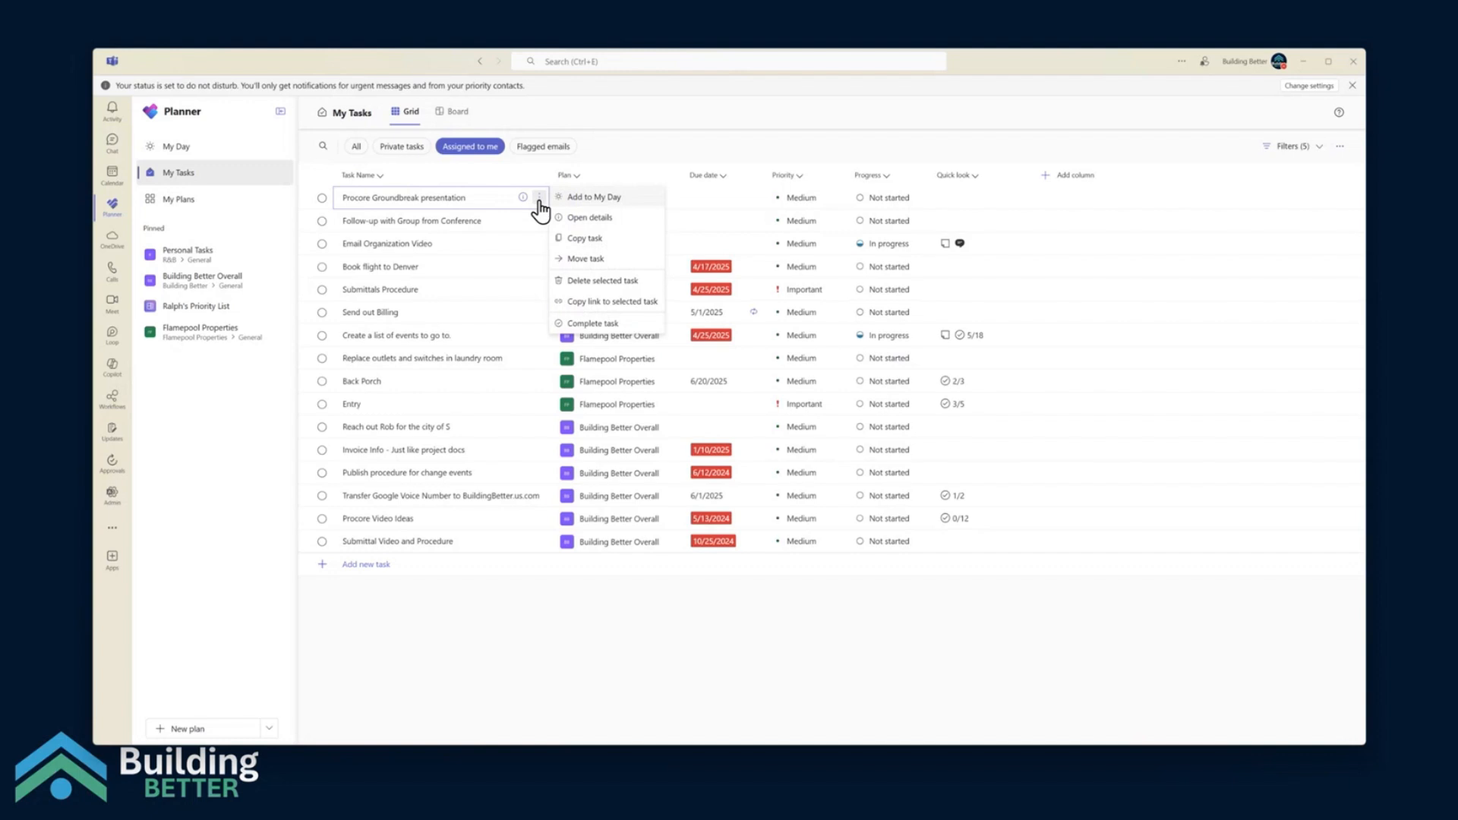
{"action": "left_click", "coordinate": [597, 199]}
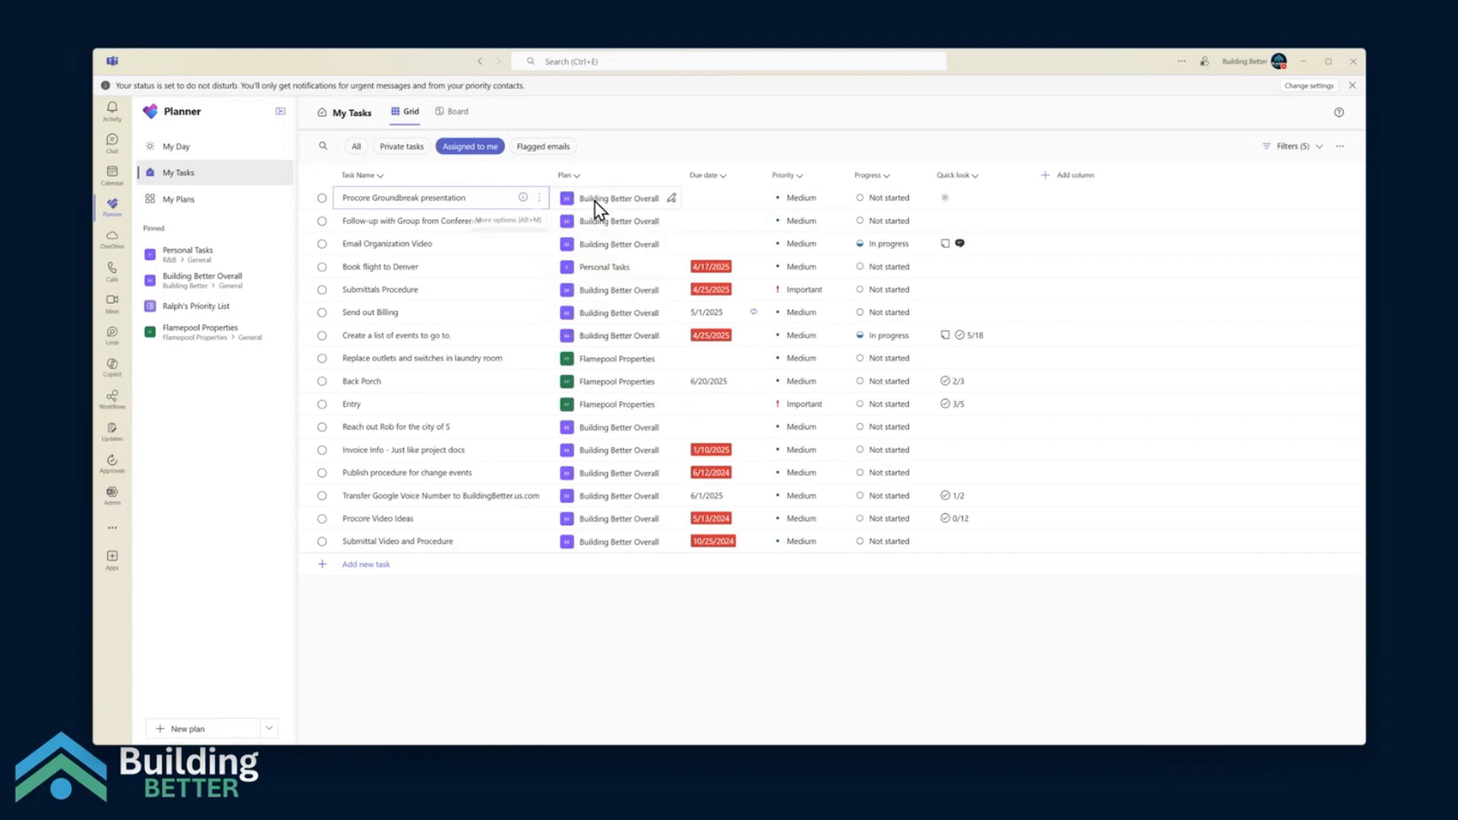
In My Day, set the due date of the "Procore Groundbreak presentation" task to 4/30/2025
{"action": "left_click", "coordinate": [171, 147]}
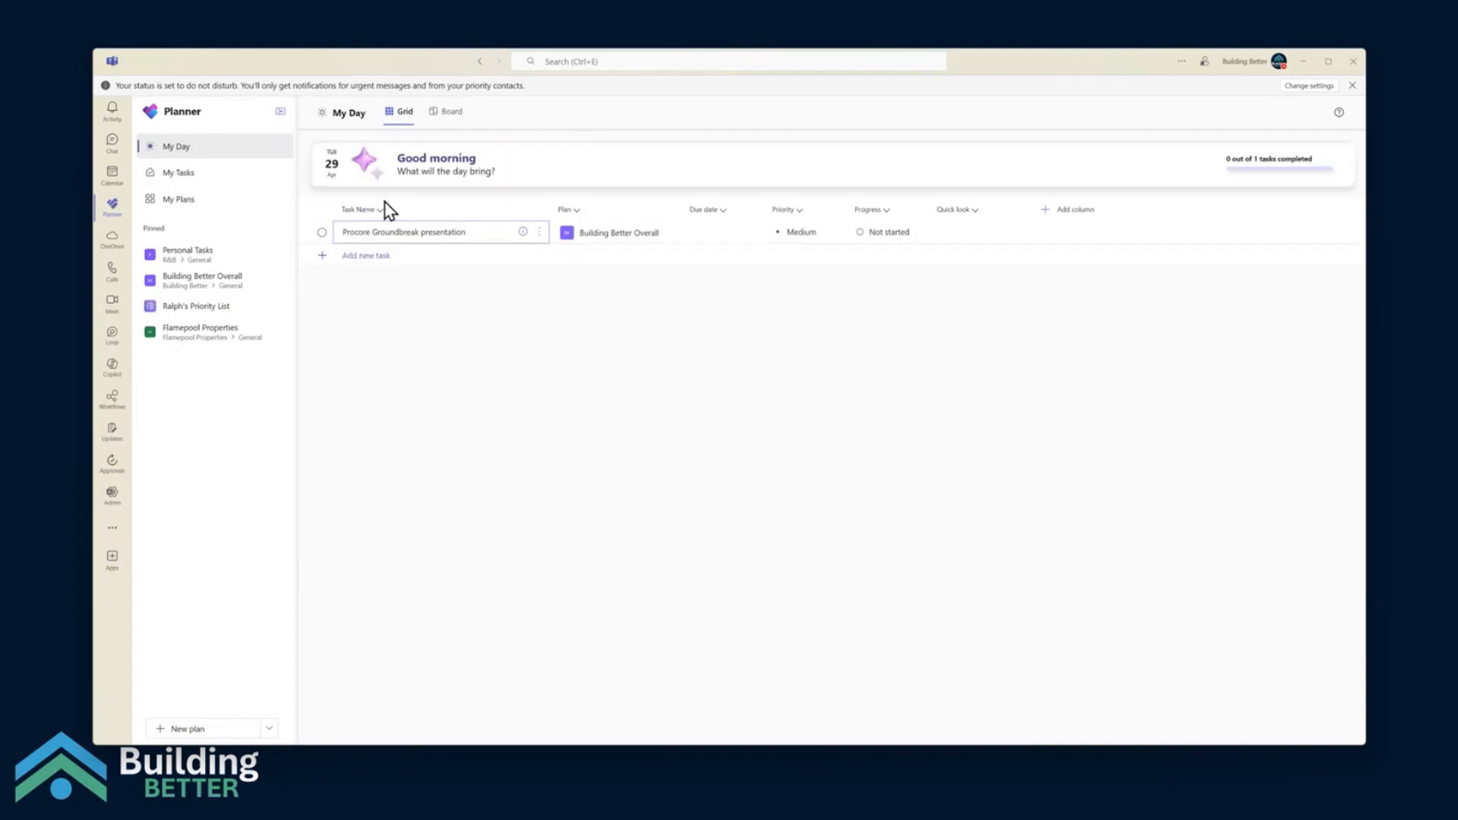
{"action": "left_click", "coordinate": [751, 234]}
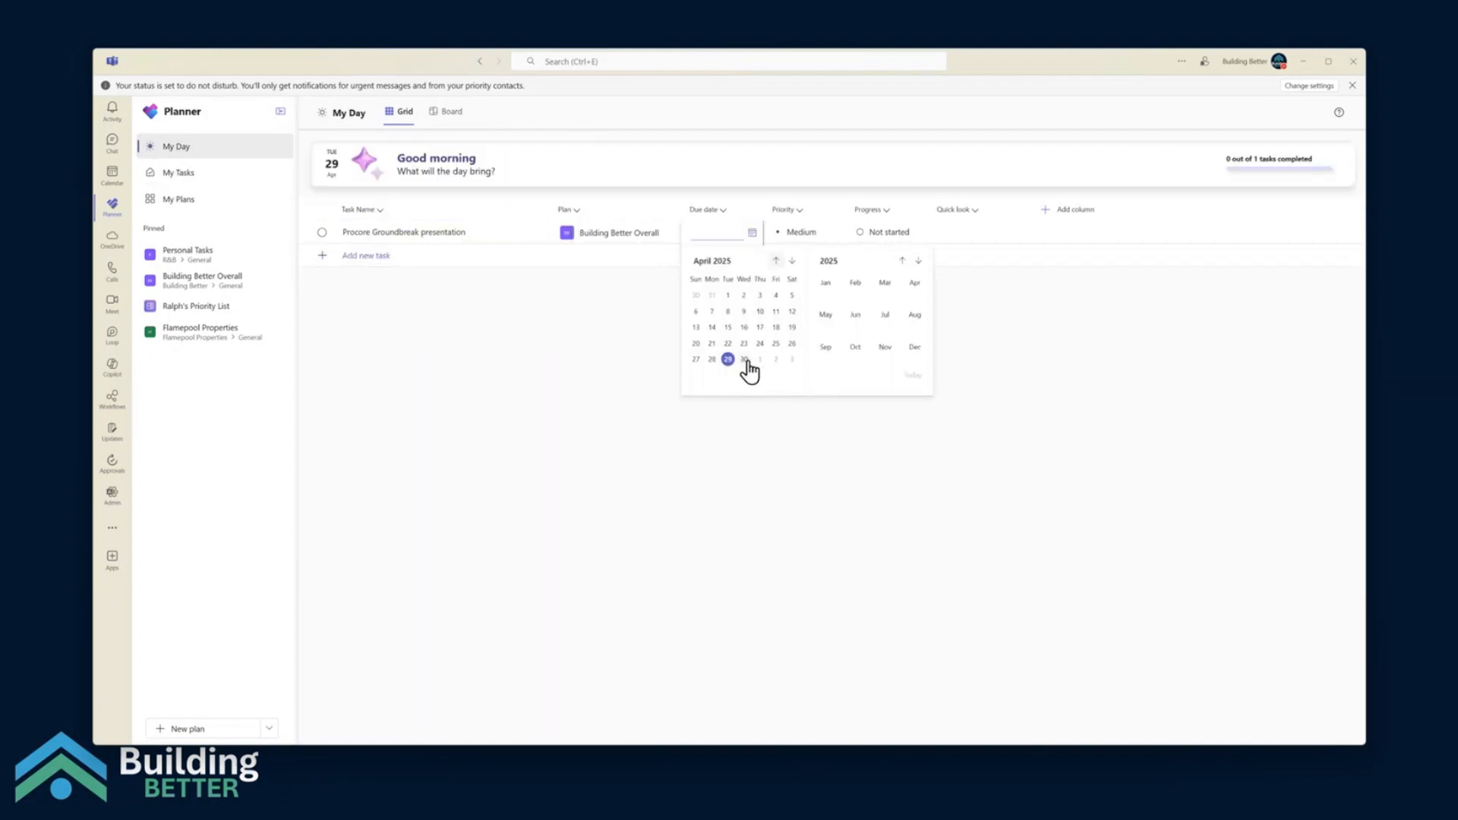
{"action": "left_click", "coordinate": [747, 360]}
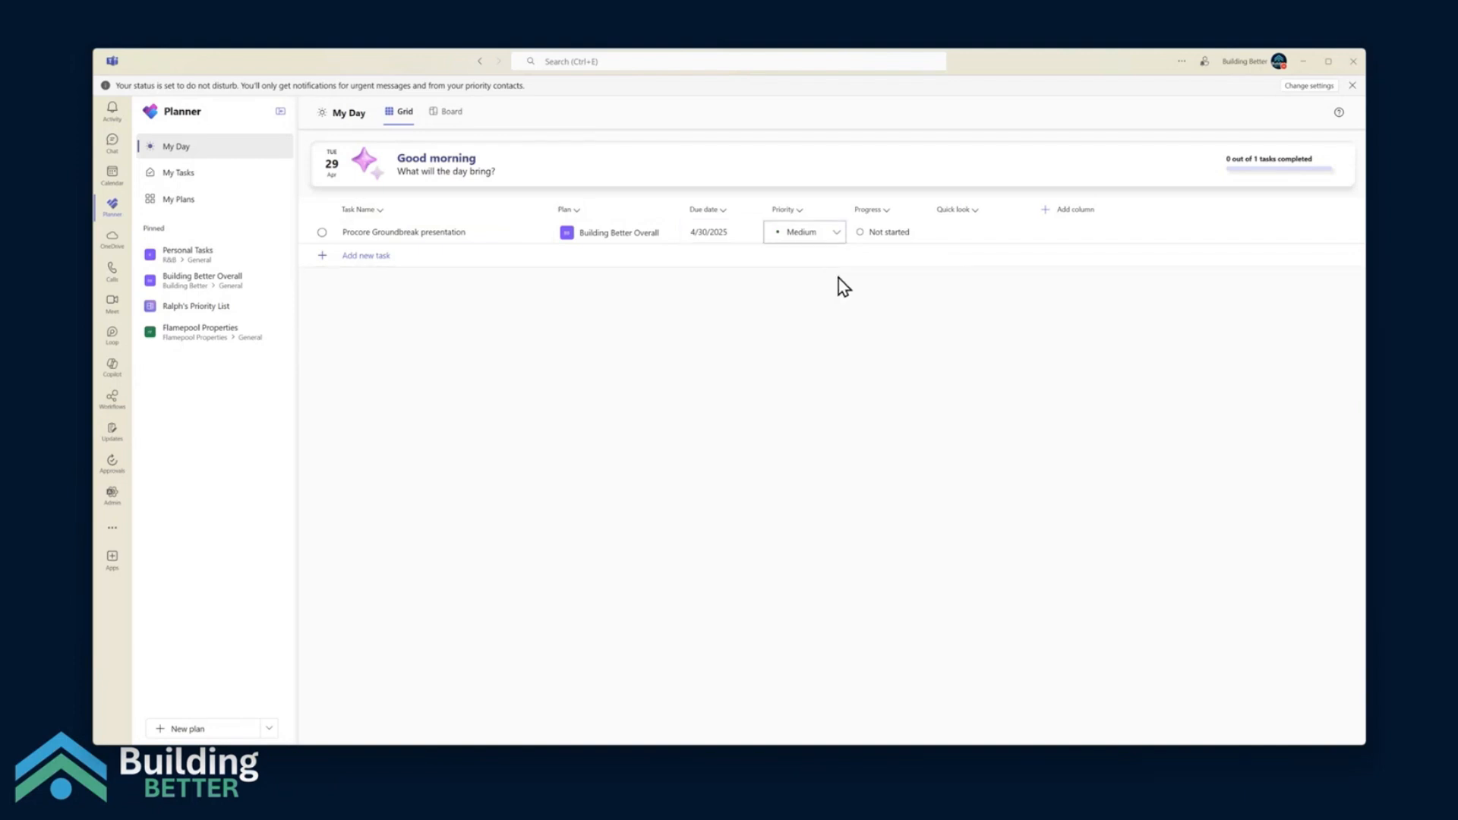
Set the "Procore Groundbreak presentation" task's priority to Important and its progress to In progress
{"action": "left_click", "coordinate": [836, 241]}
{"action": "left_click", "coordinate": [805, 278]}
{"action": "left_click", "coordinate": [919, 233]}
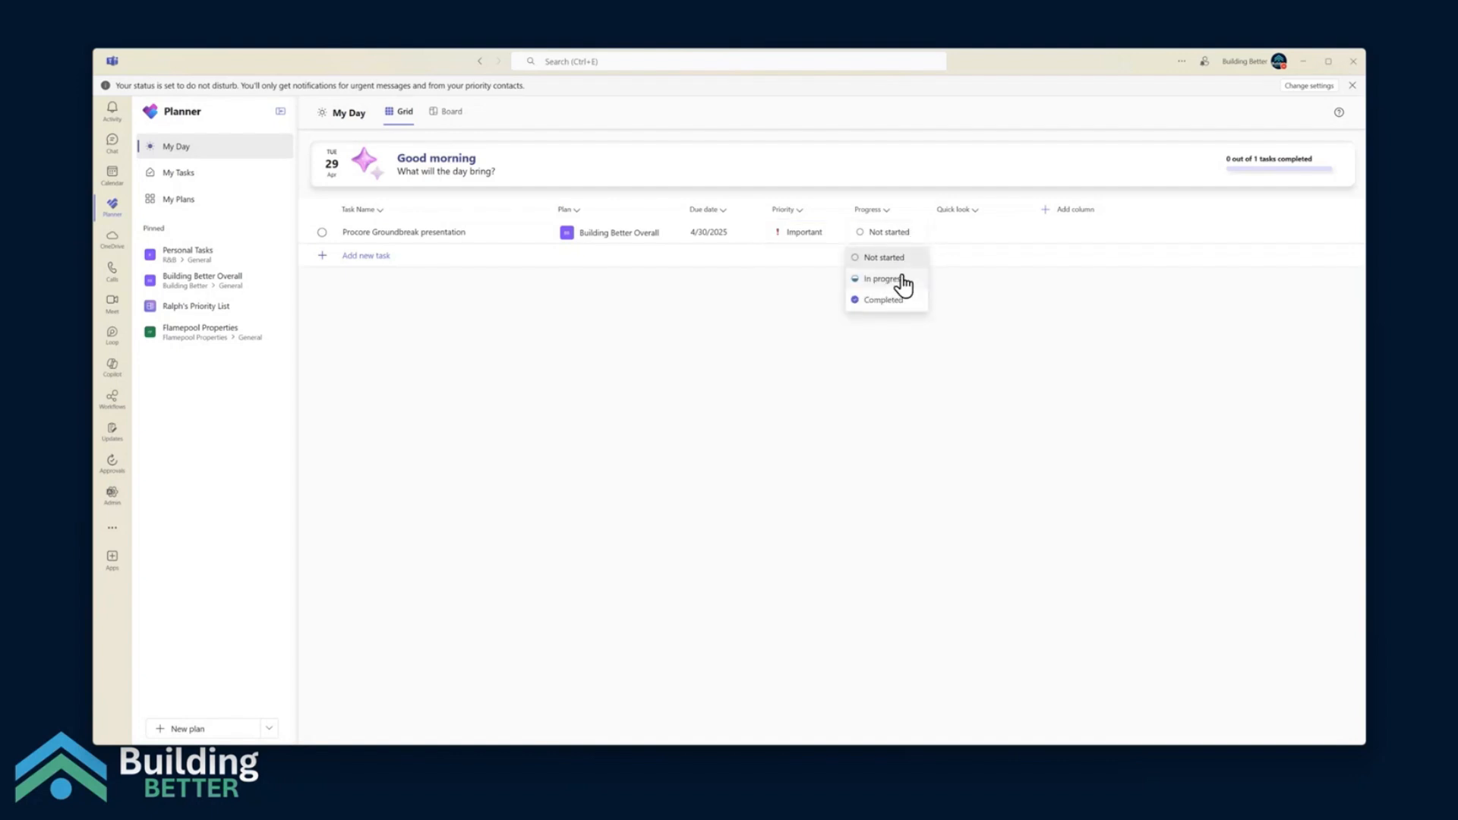
{"action": "left_click", "coordinate": [900, 281]}
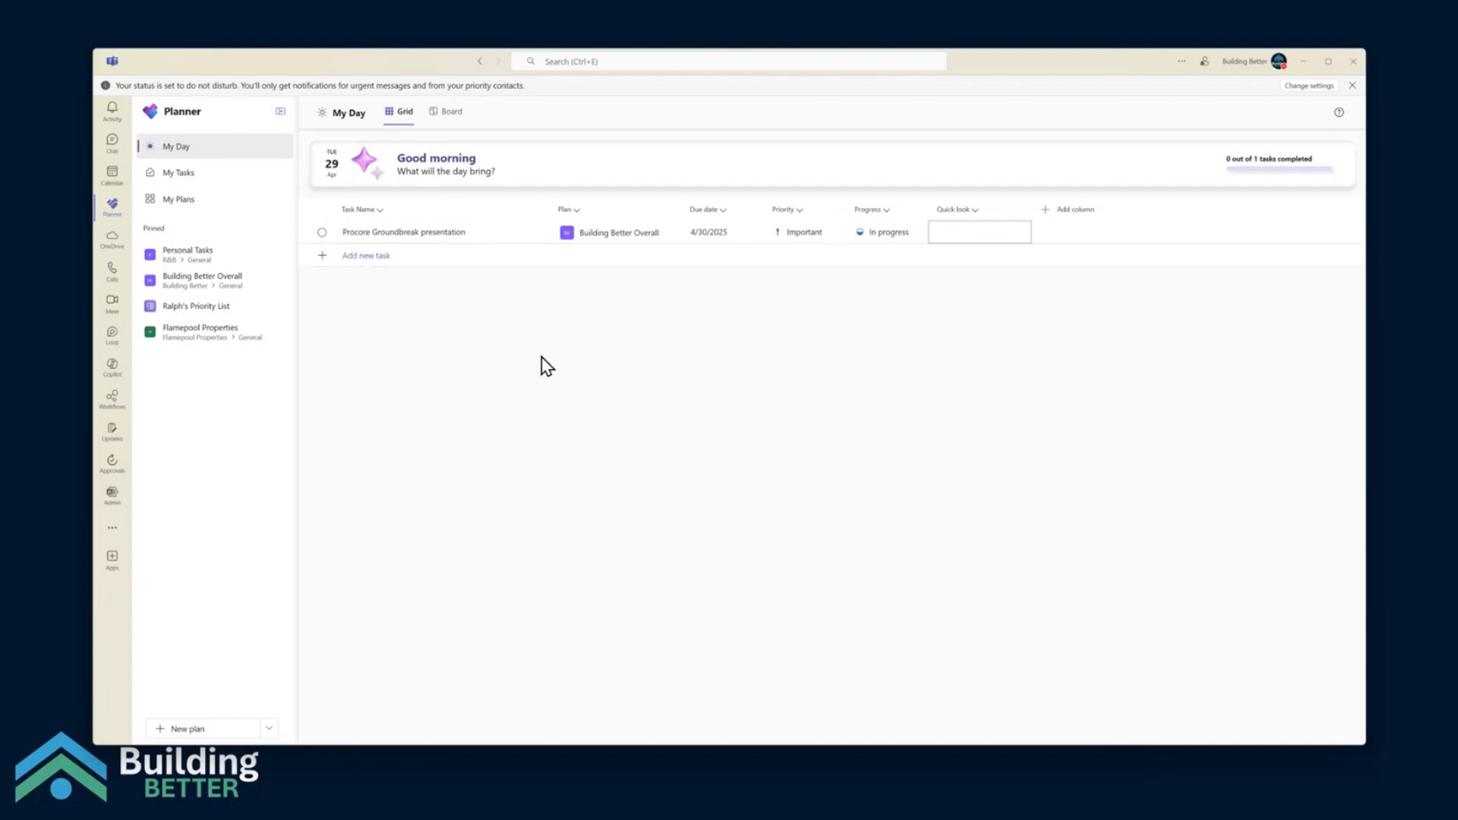
Switch My Day to the Board view to show the task as a card
{"action": "left_click", "coordinate": [451, 114]}
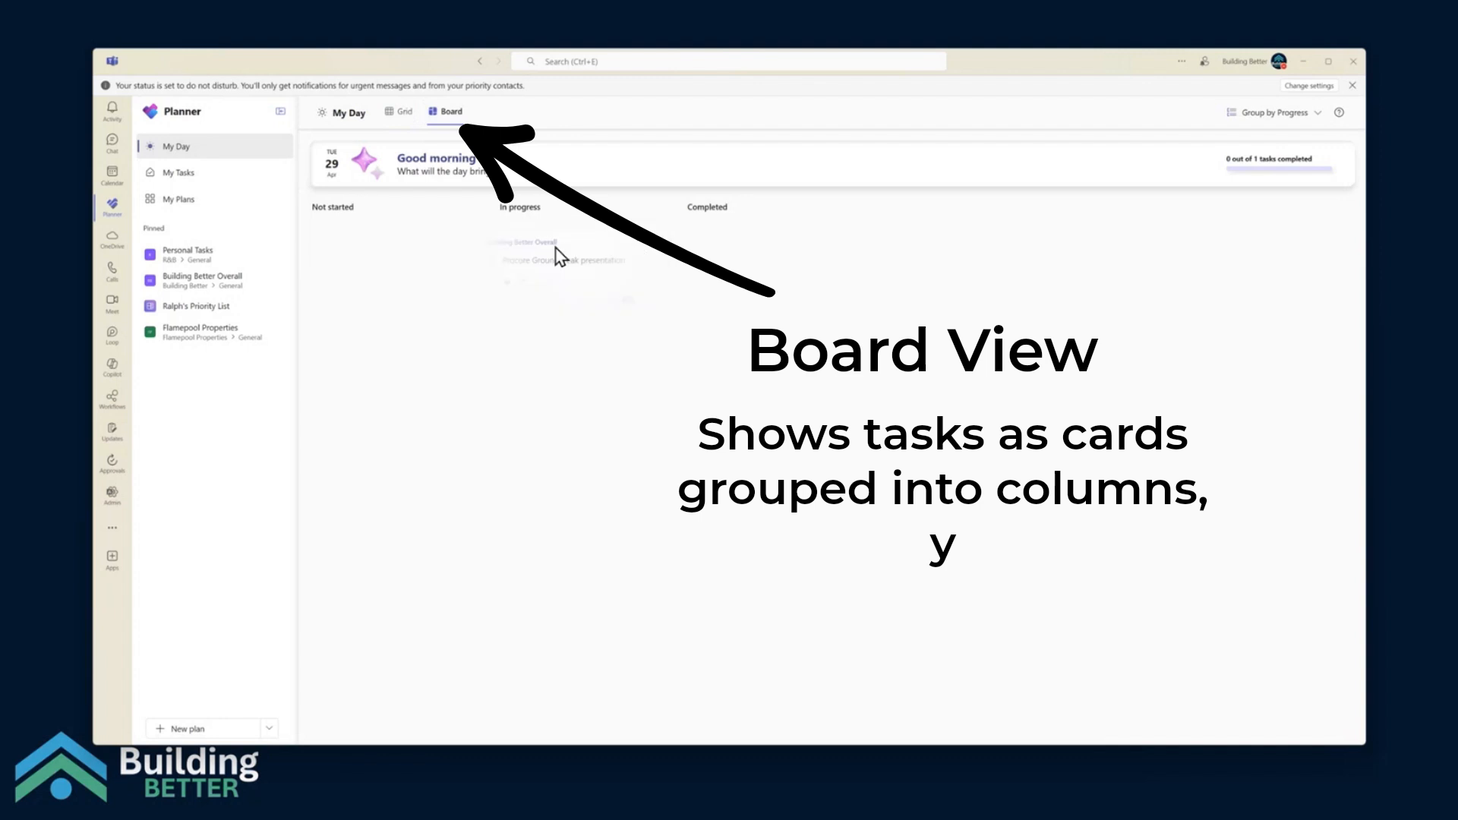
{"action": "left_click_drag", "start_coordinate": [557, 248], "coordinate": [573, 276]}
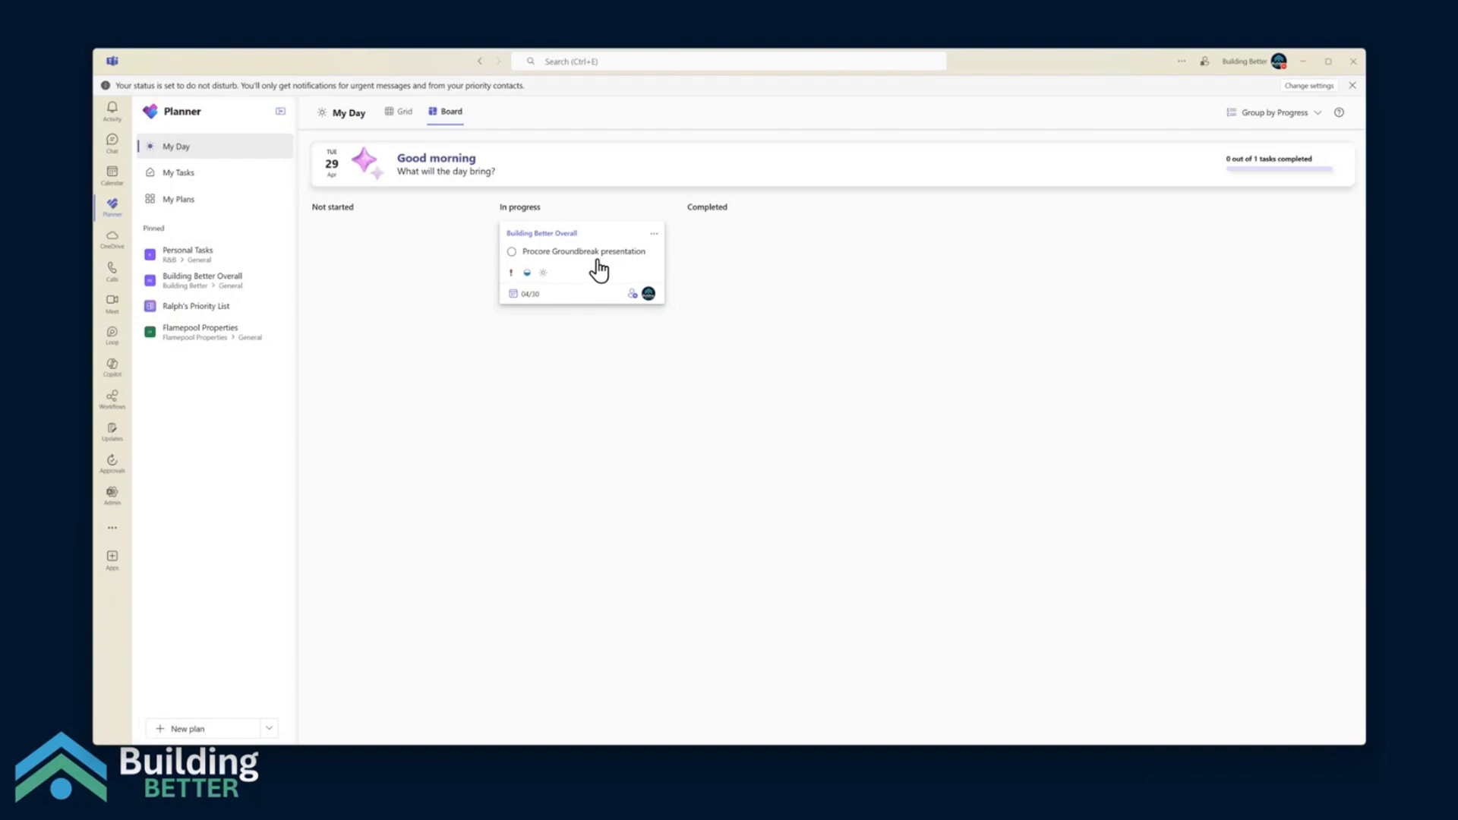
Compare My Day's Grid and Board views, and check the Priority column's sort and hide options in the grid
{"action": "left_click", "coordinate": [399, 125]}
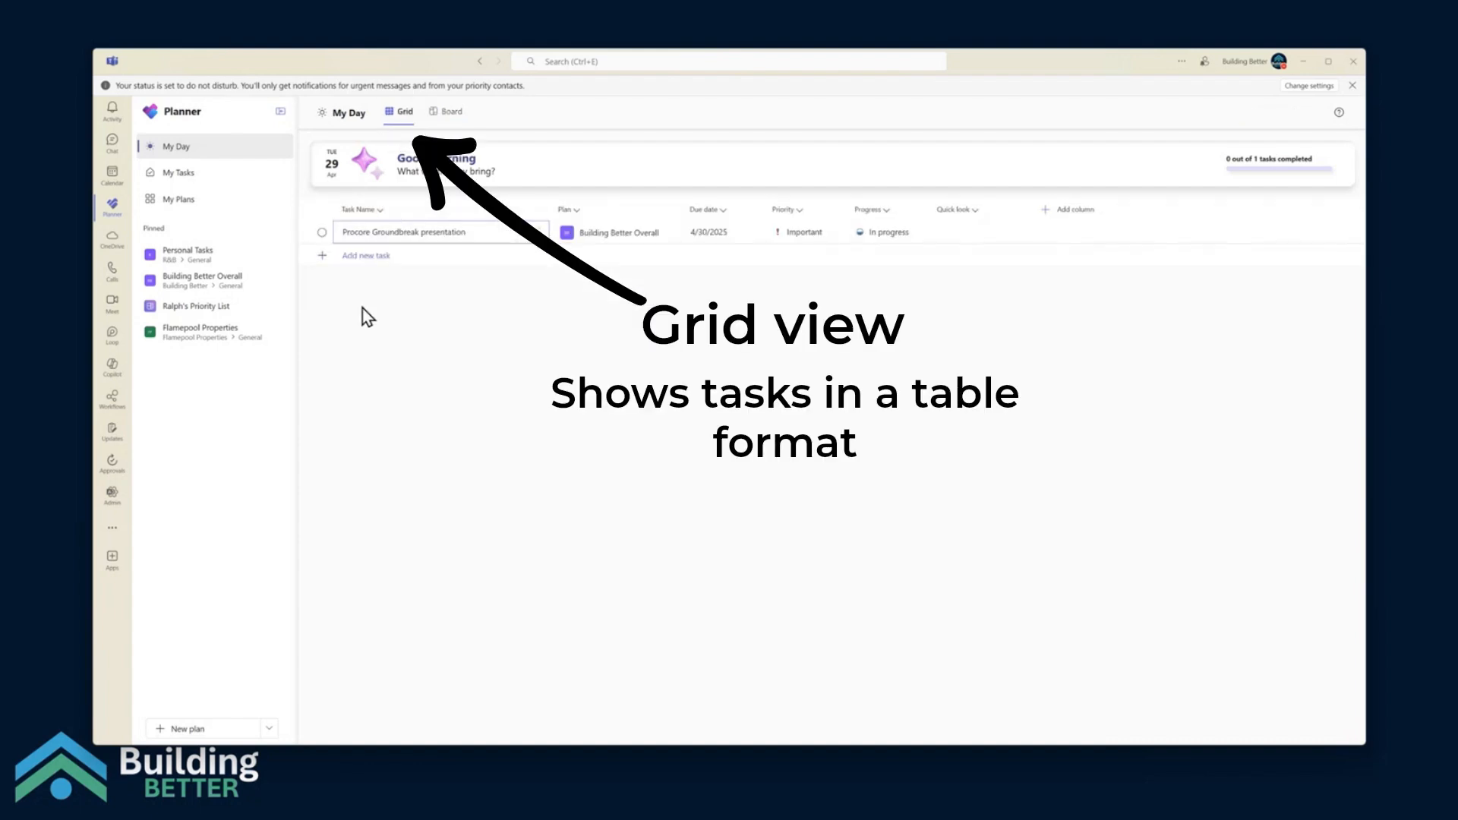
{"action": "left_click", "coordinate": [451, 128]}
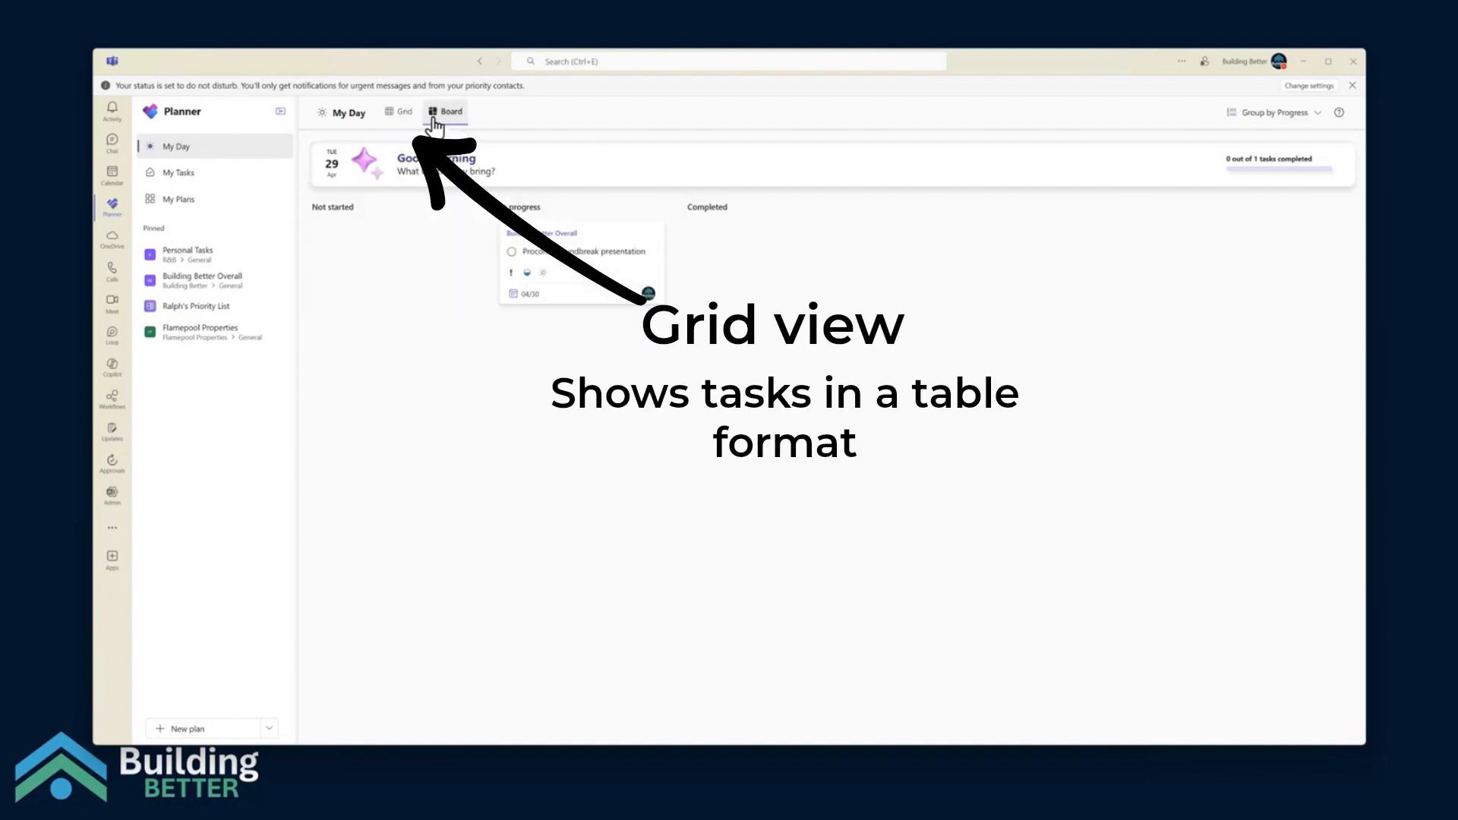
{"action": "left_click", "coordinate": [397, 124]}
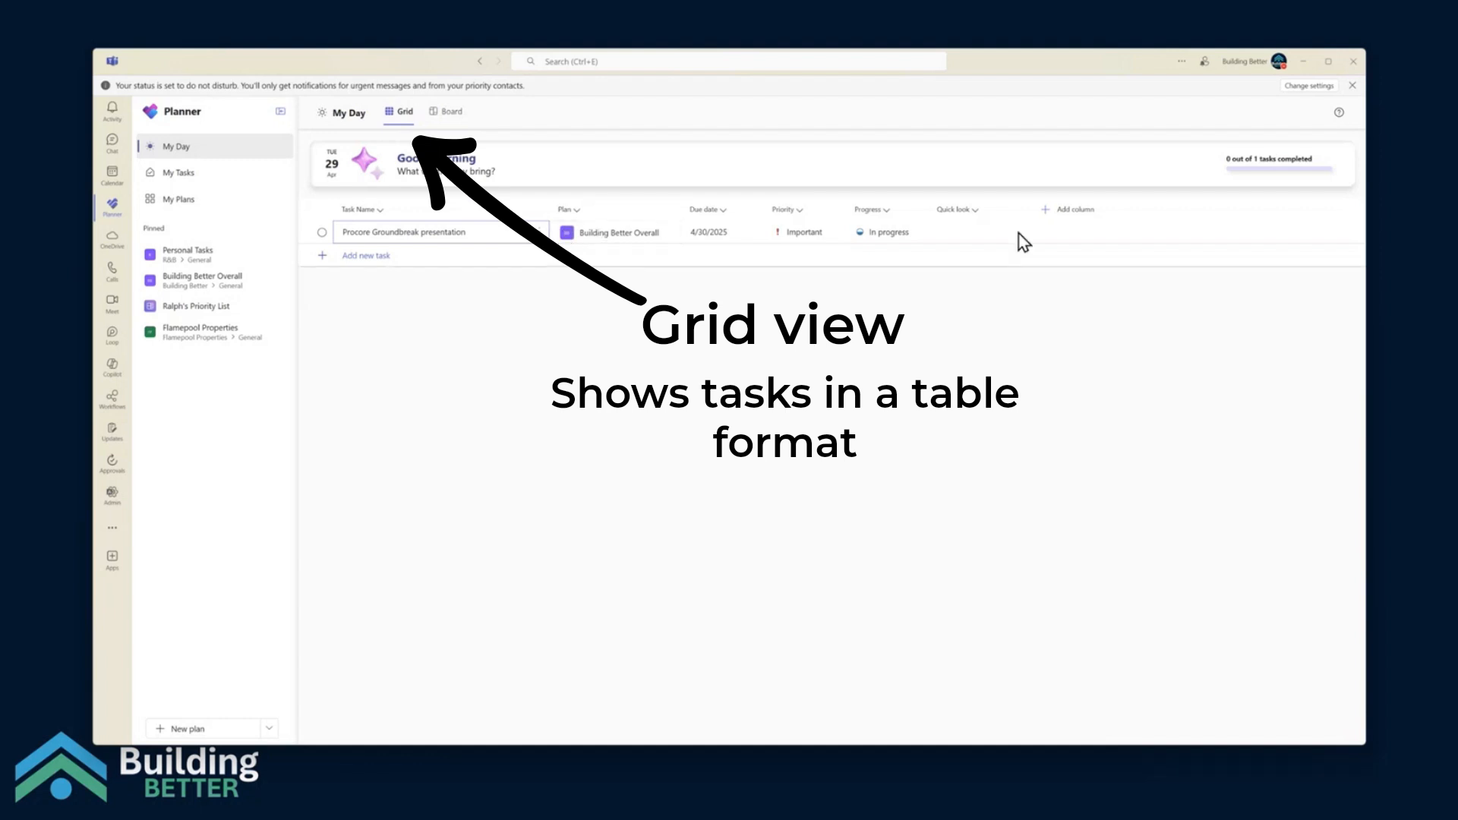
{"action": "left_click", "coordinate": [801, 214]}
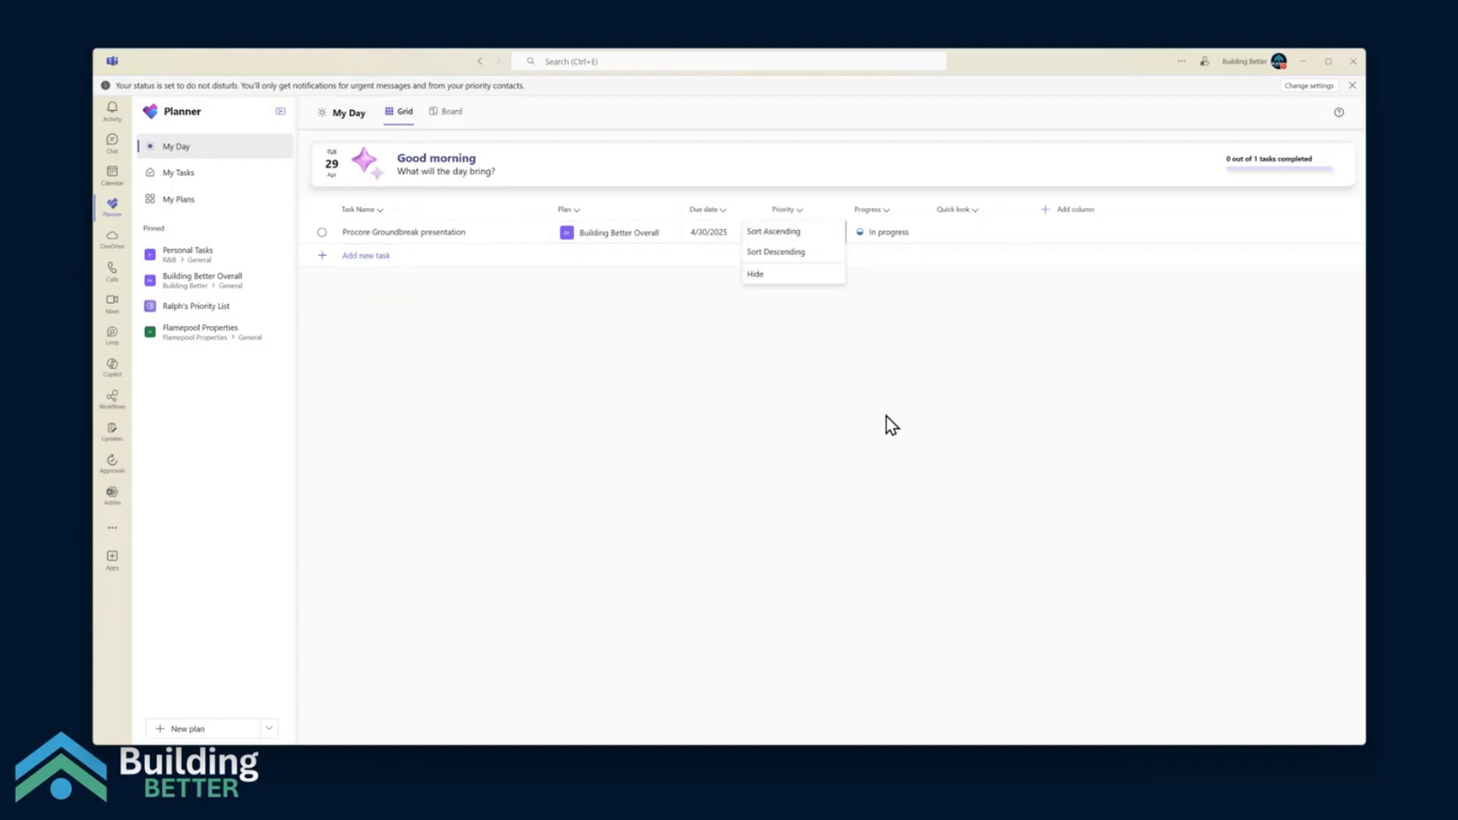
{"action": "key", "text": "Escape"}
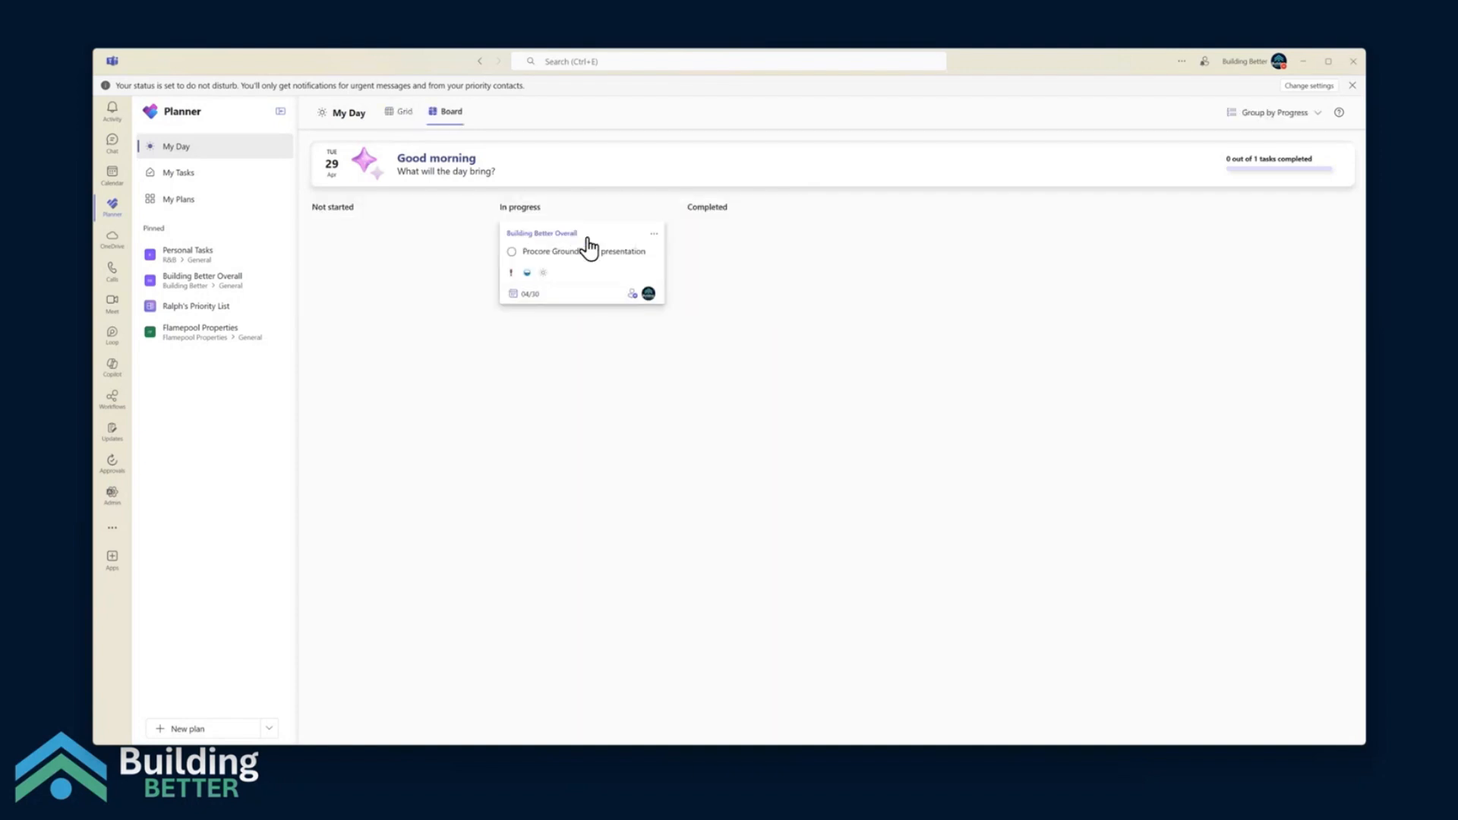
Group the My Day board by plan, by due date and by plan again, and return the grouping to progress
{"action": "left_click", "coordinate": [1285, 114]}
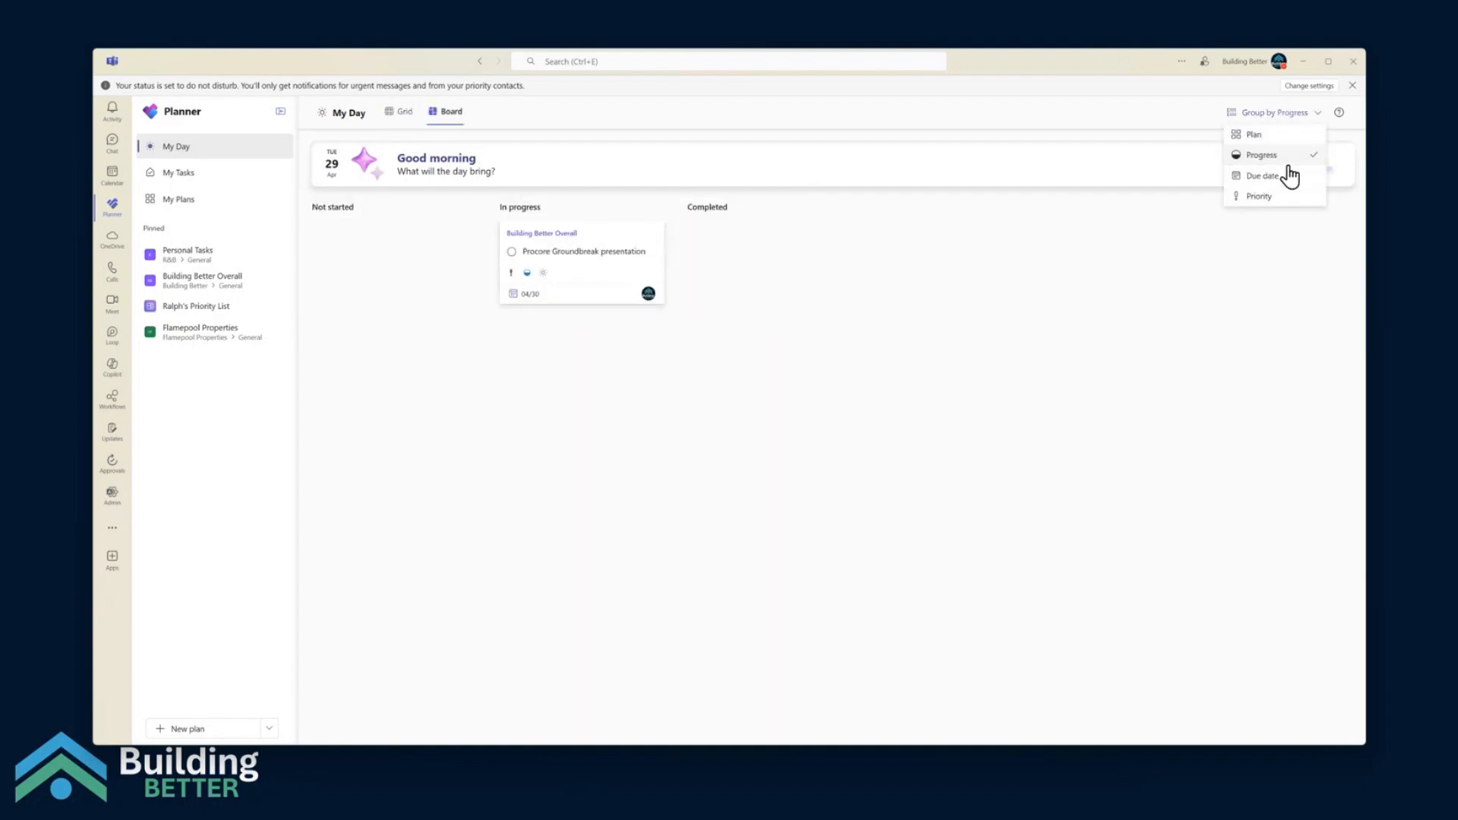
{"action": "left_click", "coordinate": [1272, 138]}
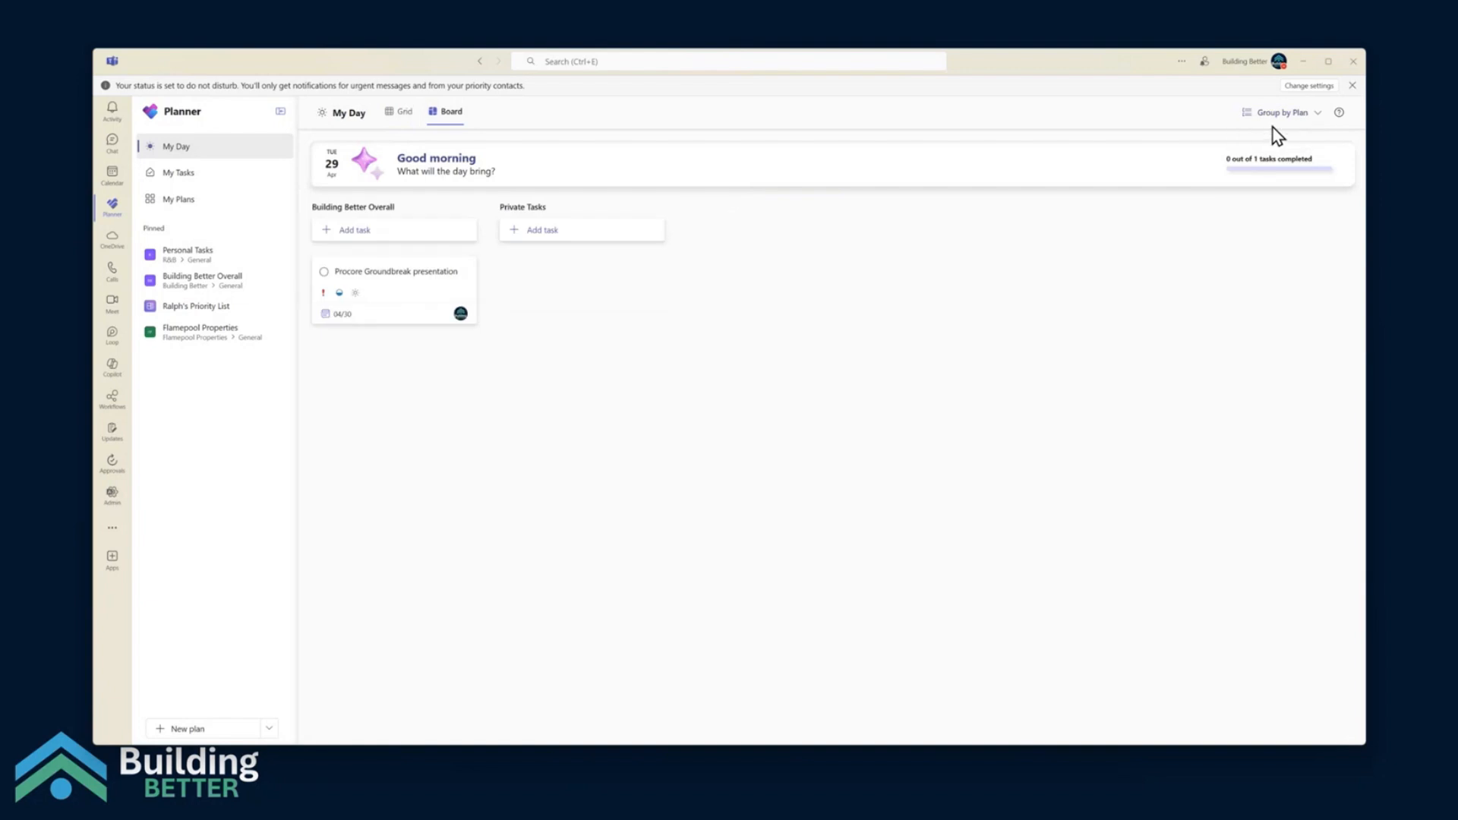
{"action": "left_click", "coordinate": [1276, 114]}
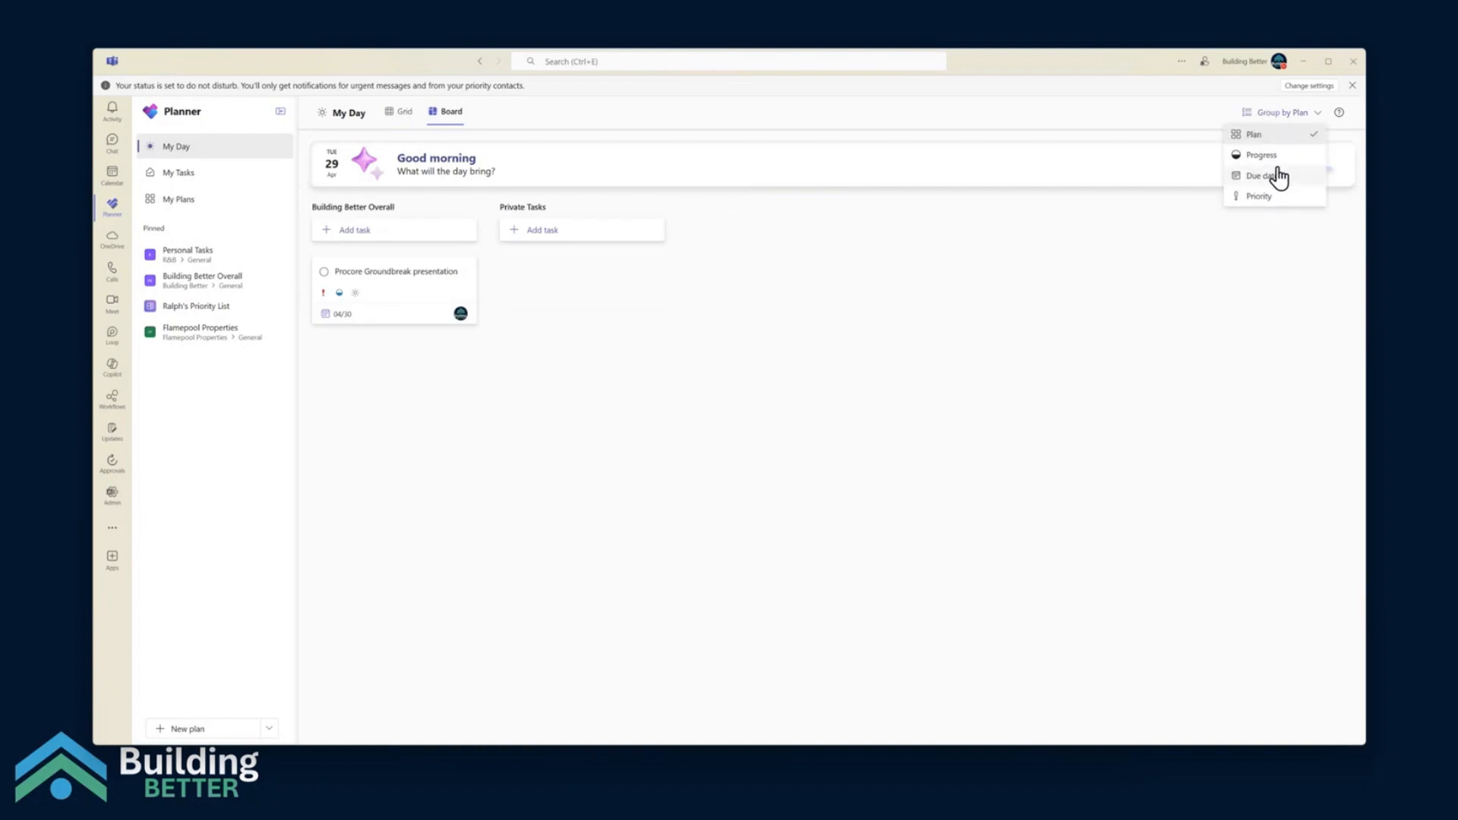
{"action": "left_click", "coordinate": [1269, 178]}
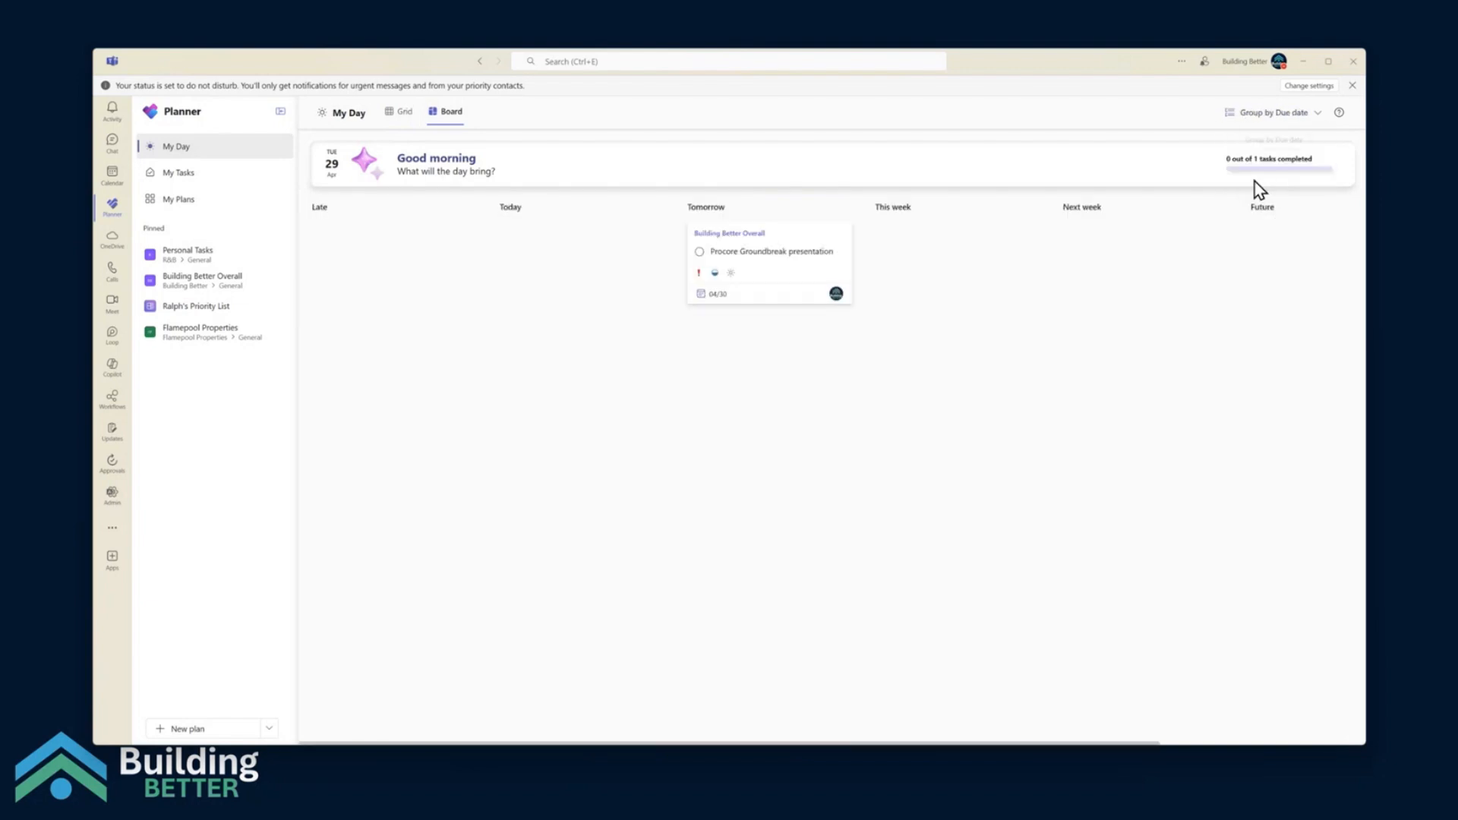
{"action": "left_click", "coordinate": [1269, 116]}
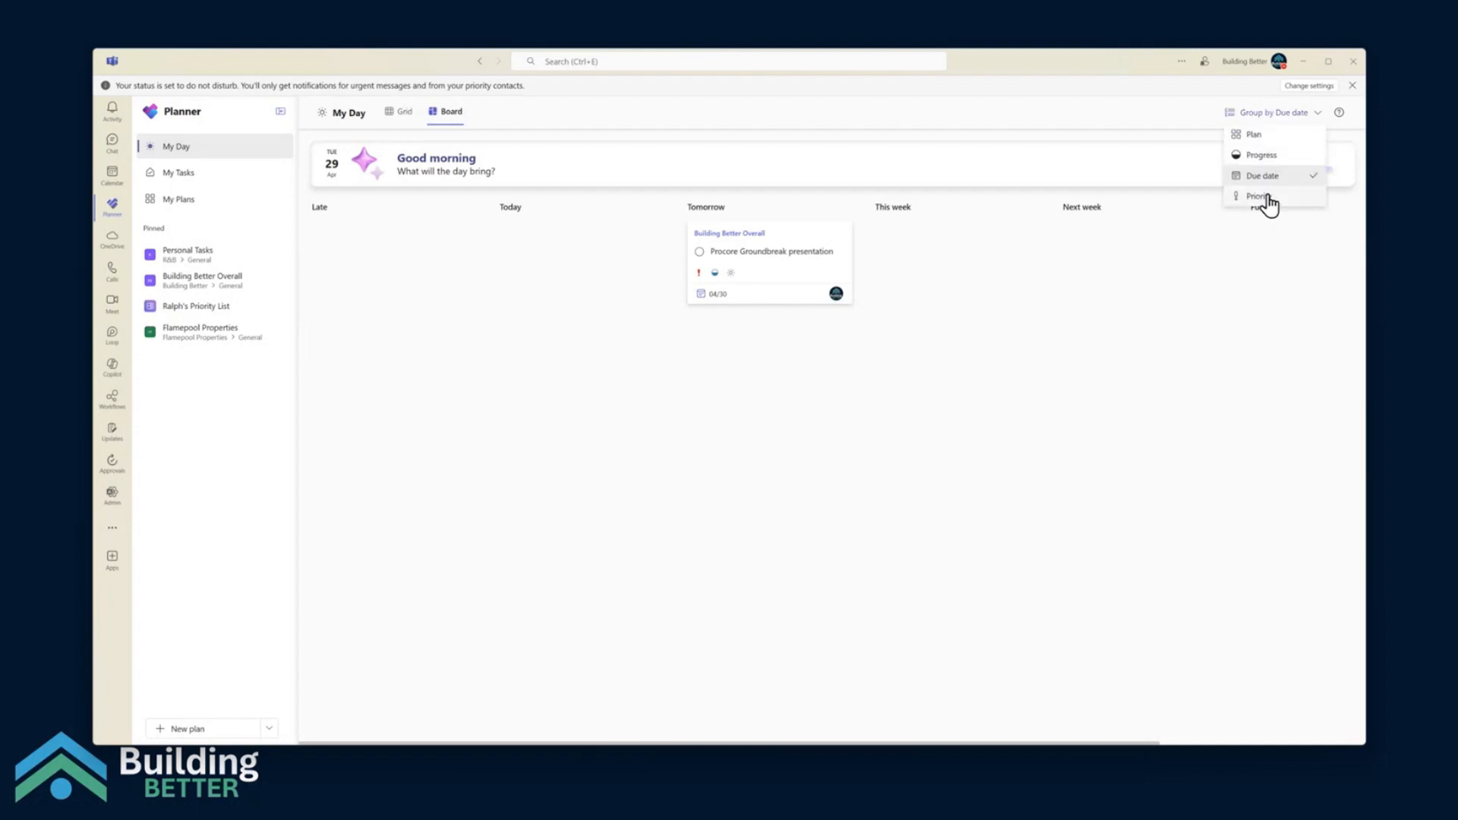
{"action": "left_click", "coordinate": [1260, 135]}
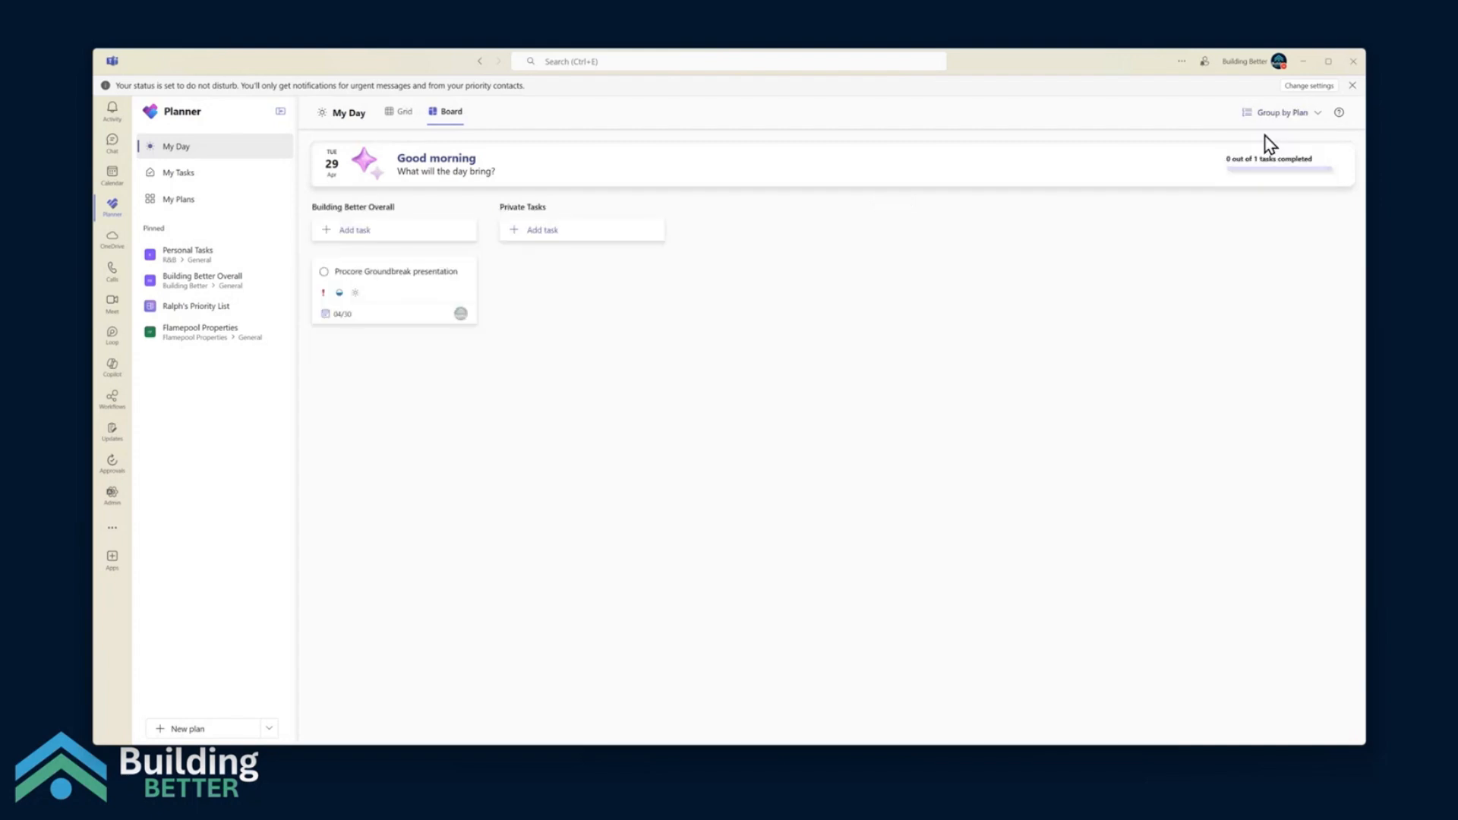
{"action": "left_click", "coordinate": [1270, 114]}
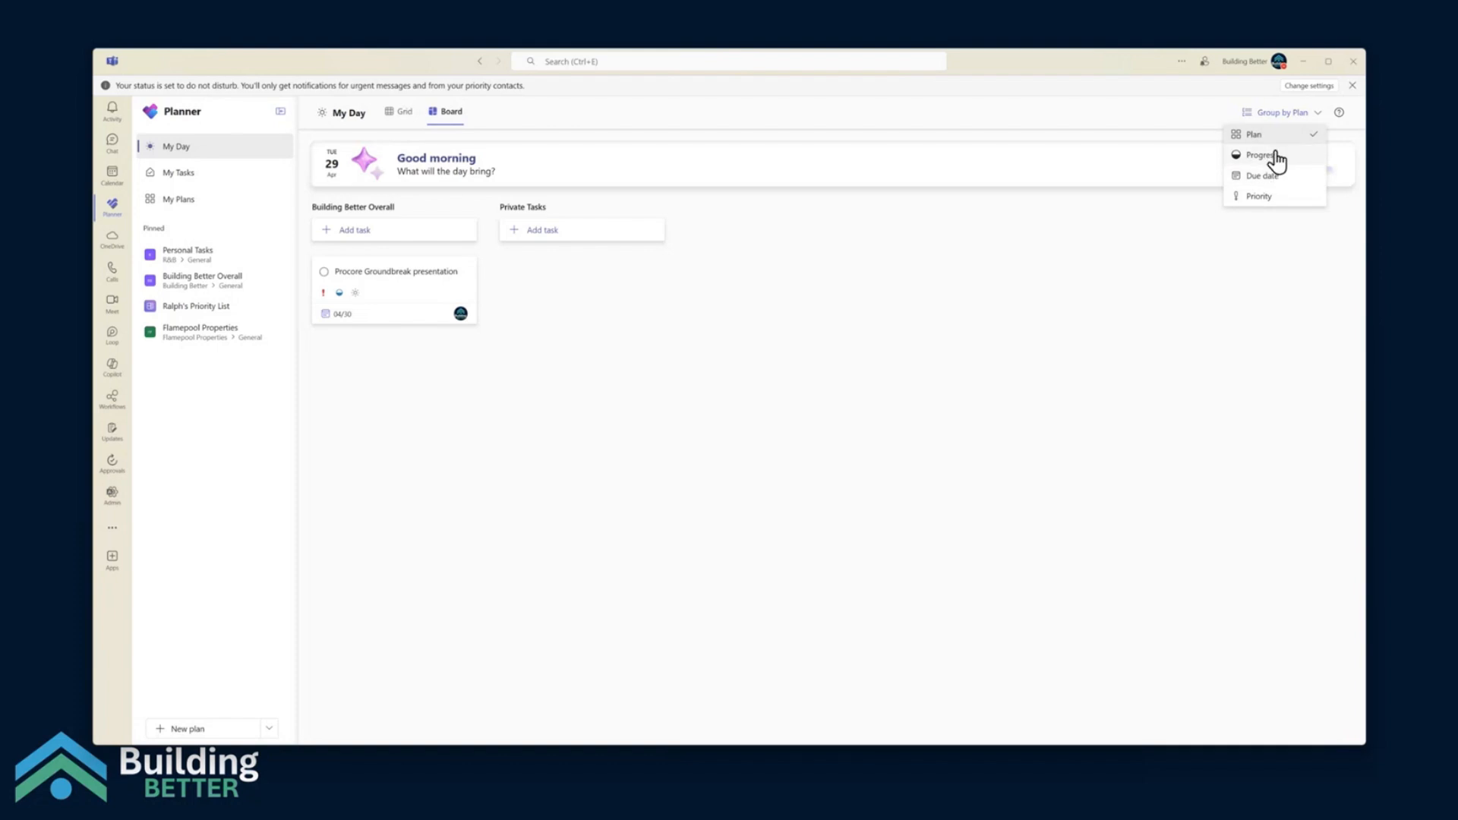
{"action": "left_click", "coordinate": [1276, 153]}
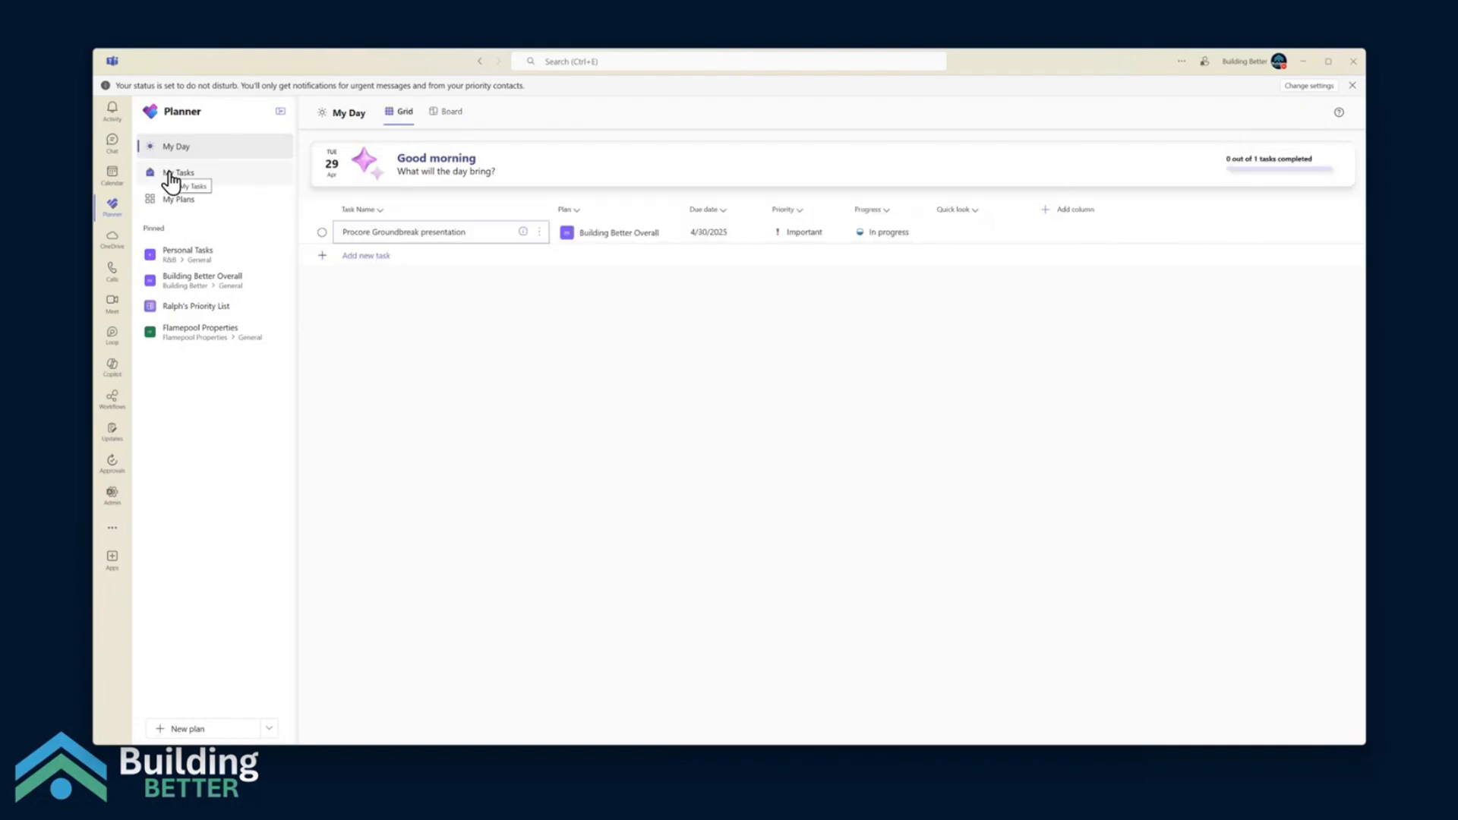
From My Tasks, add the "Follow-up with Group from Conference" and "Submittals Procedure" tasks to My Day
{"action": "left_click", "coordinate": [170, 176]}
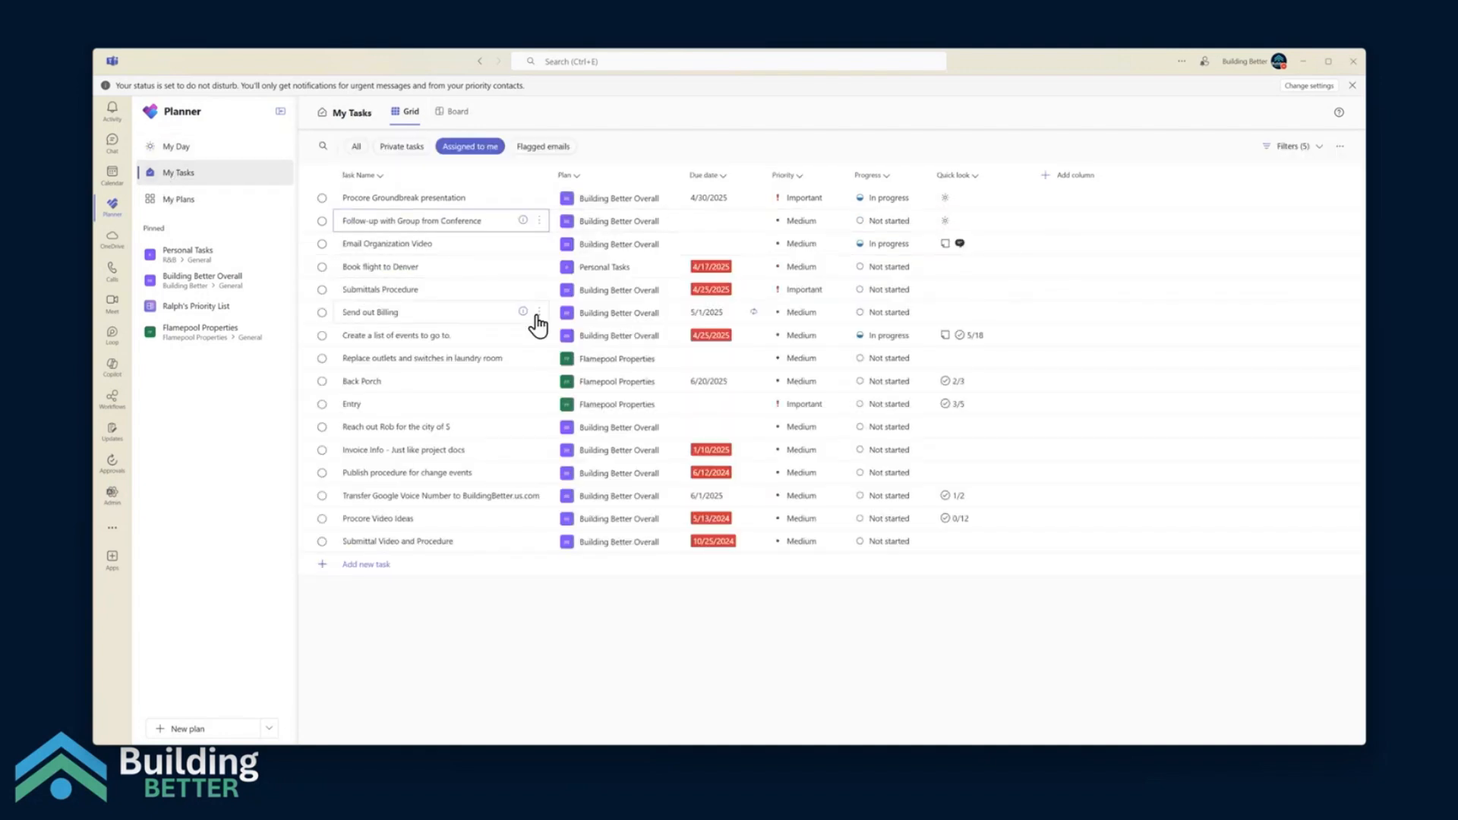
{"action": "left_click", "coordinate": [539, 290]}
{"action": "left_click", "coordinate": [582, 291]}
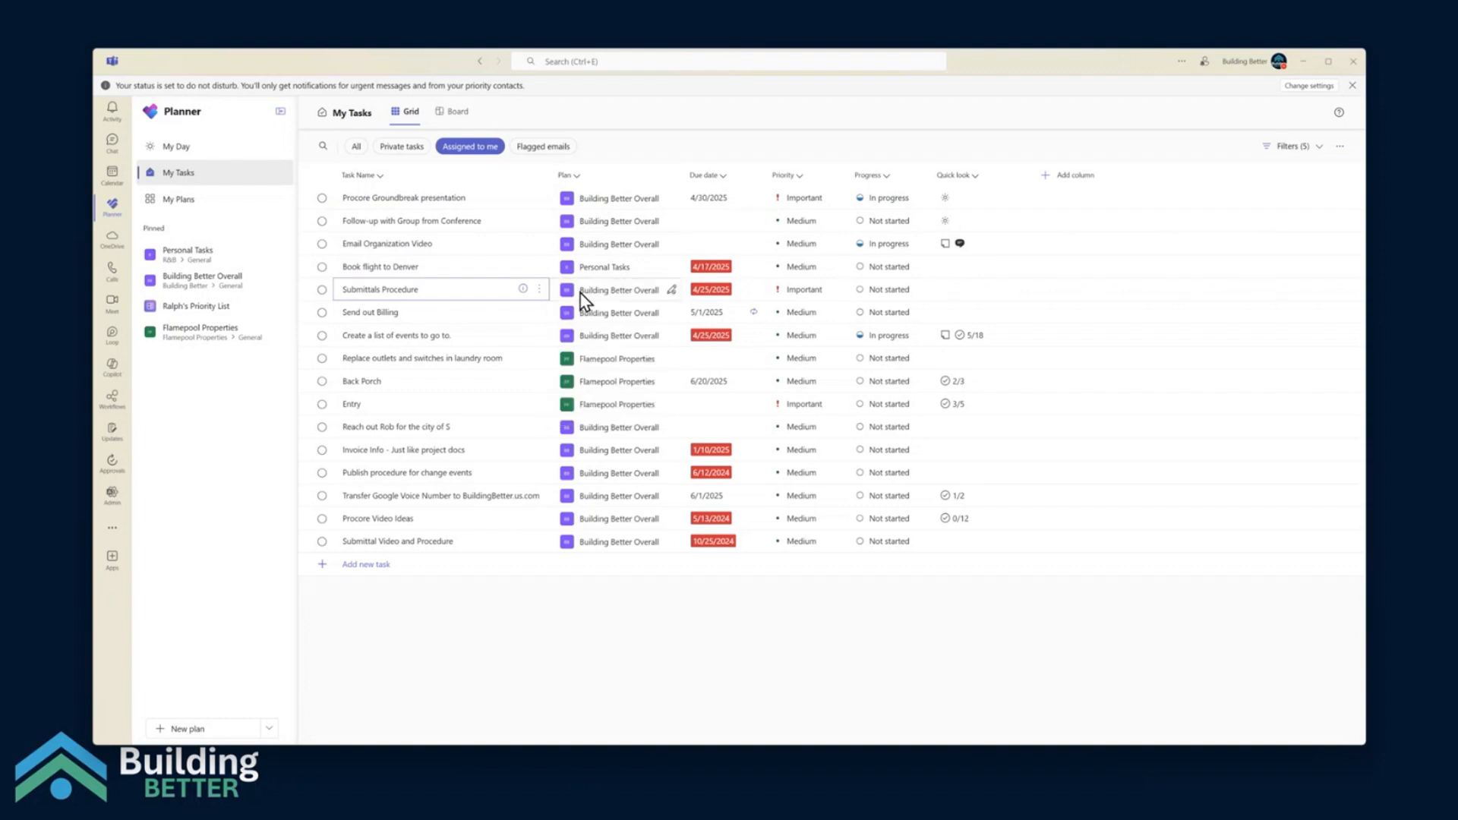
Show My Day as a board and try to move the "Submittals Procedure" card below the other Not started card
{"action": "left_click", "coordinate": [202, 147]}
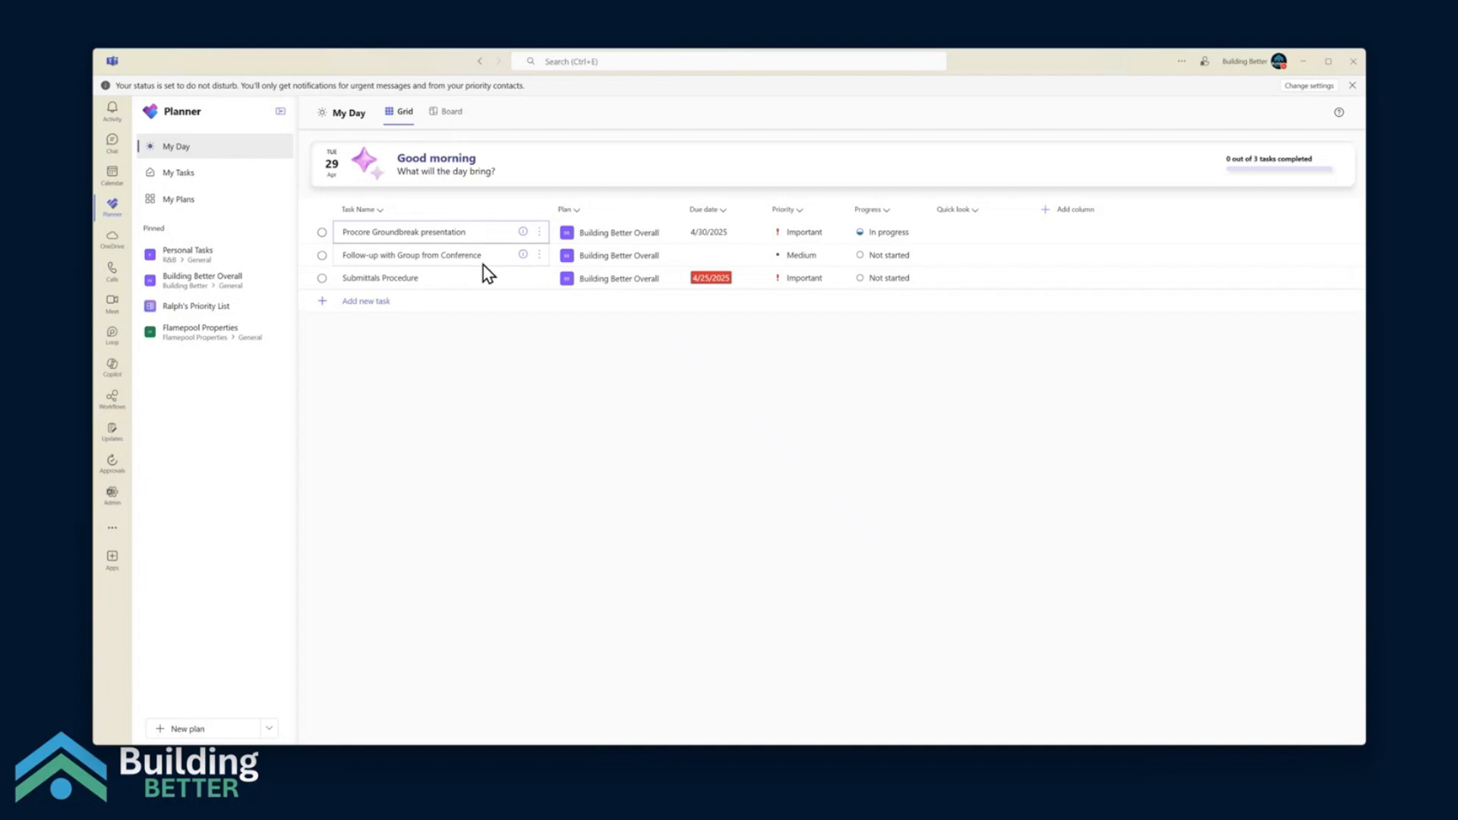
{"action": "left_click", "coordinate": [446, 112]}
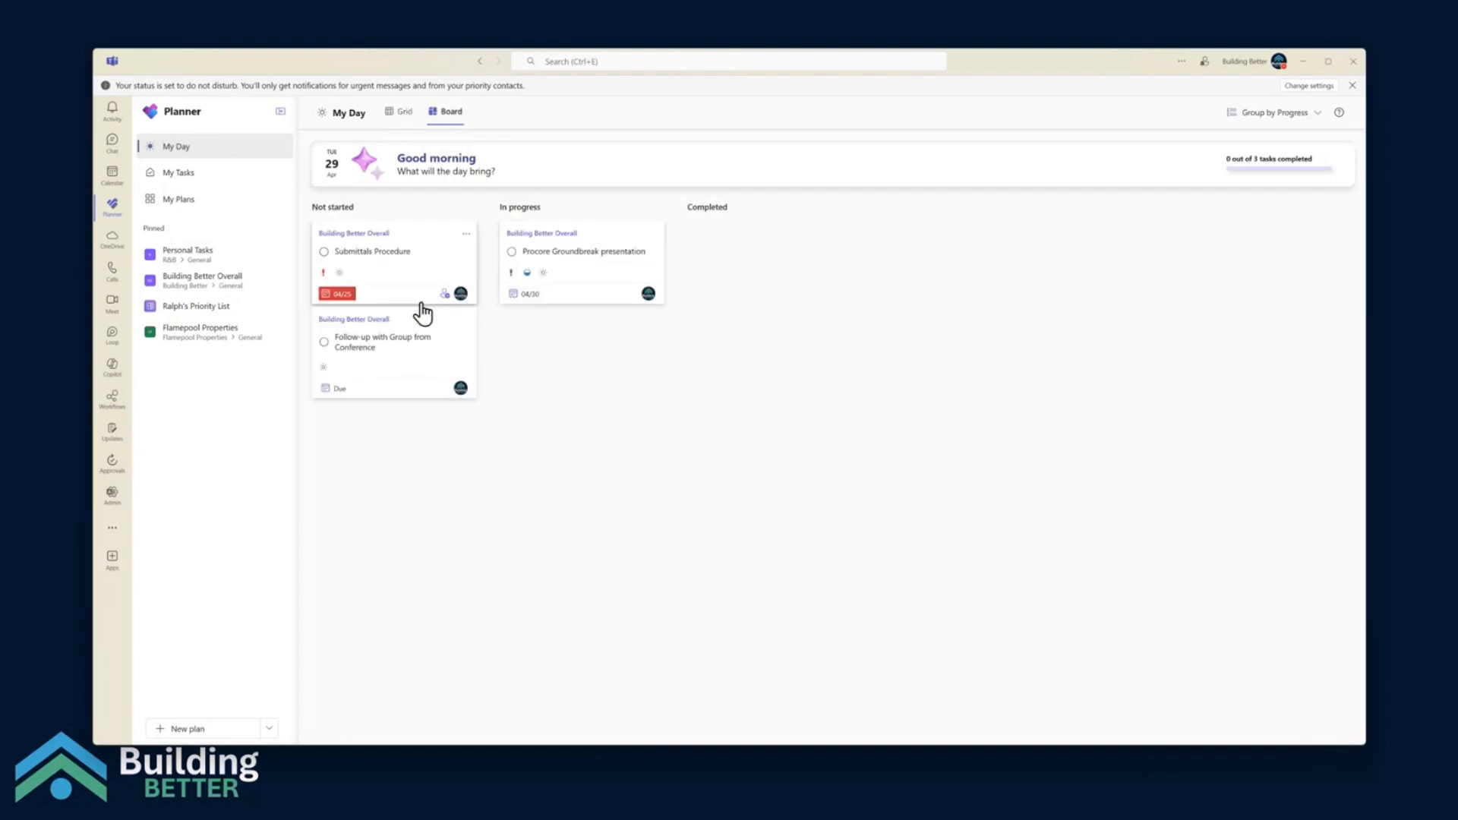
{"action": "left_click_drag", "start_coordinate": [411, 266], "coordinate": [410, 367]}
{"action": "left_click_drag", "start_coordinate": [397, 253], "coordinate": [394, 347]}
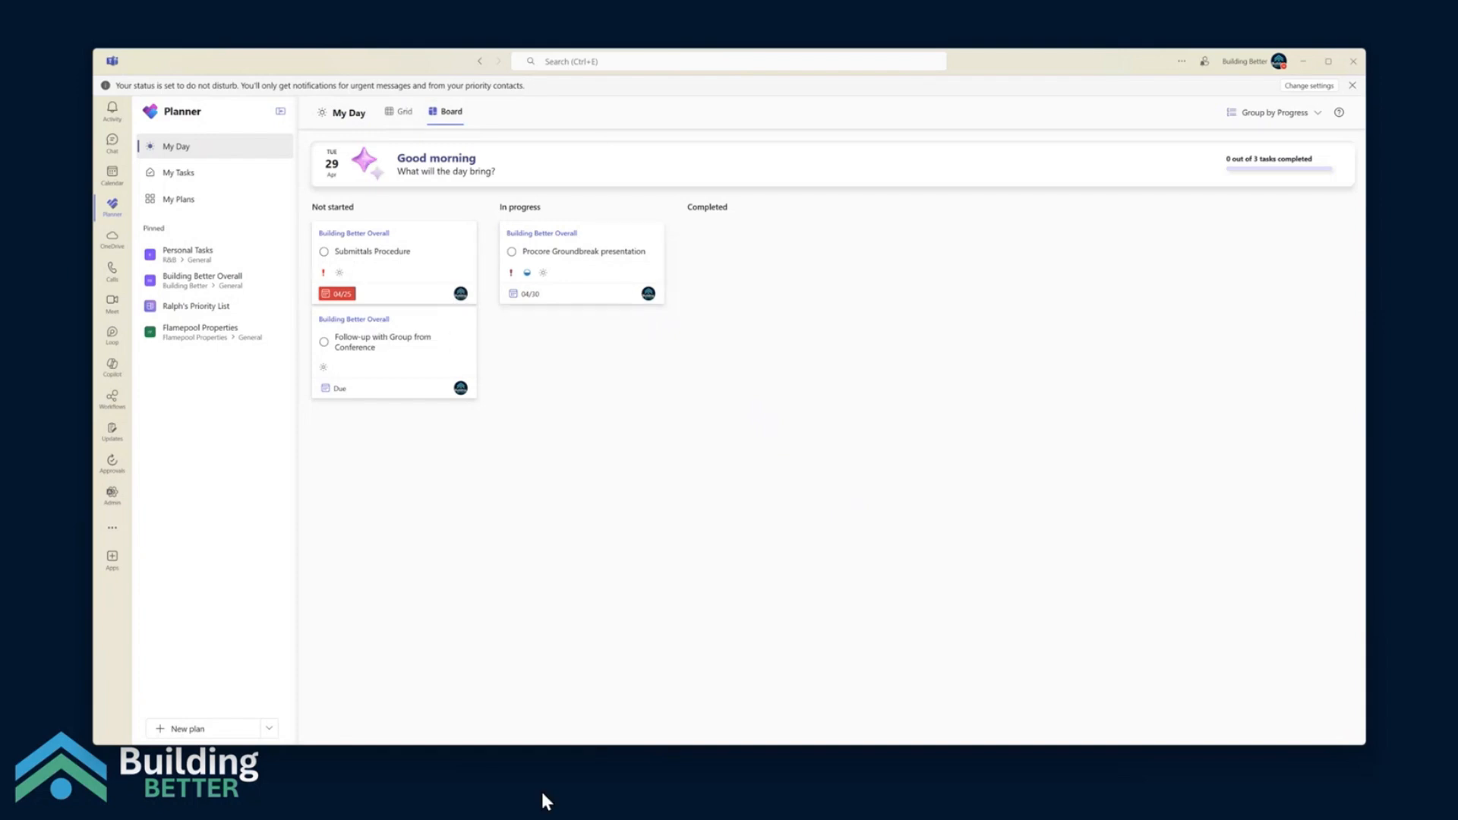
Open Planner in its own window and move that window clear of the main Teams window
{"action": "right_click", "coordinate": [111, 208]}
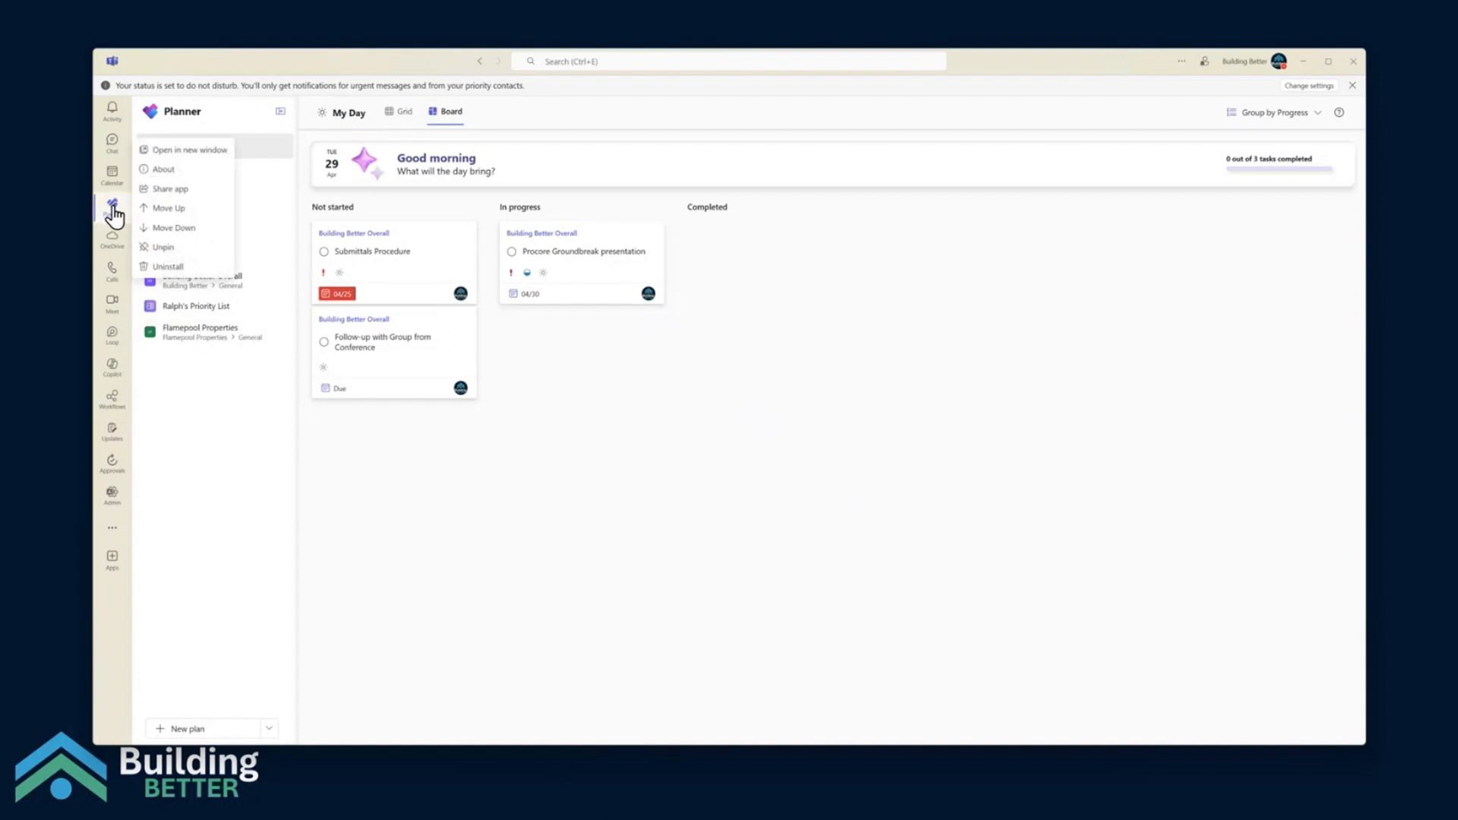
{"action": "left_click", "coordinate": [191, 151]}
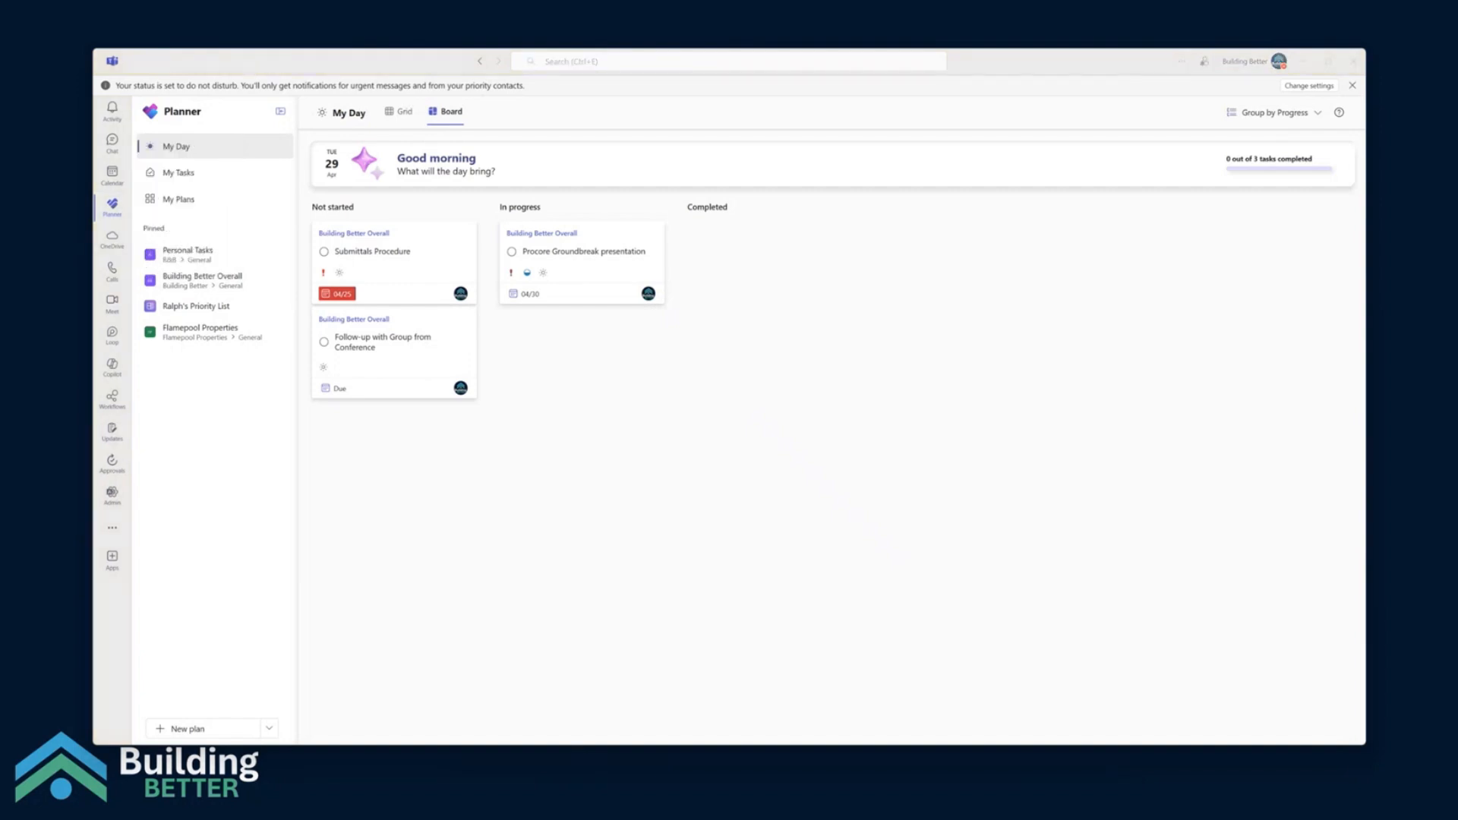
{"action": "left_click_drag", "start_coordinate": [536, 565], "coordinate": [457, 148]}
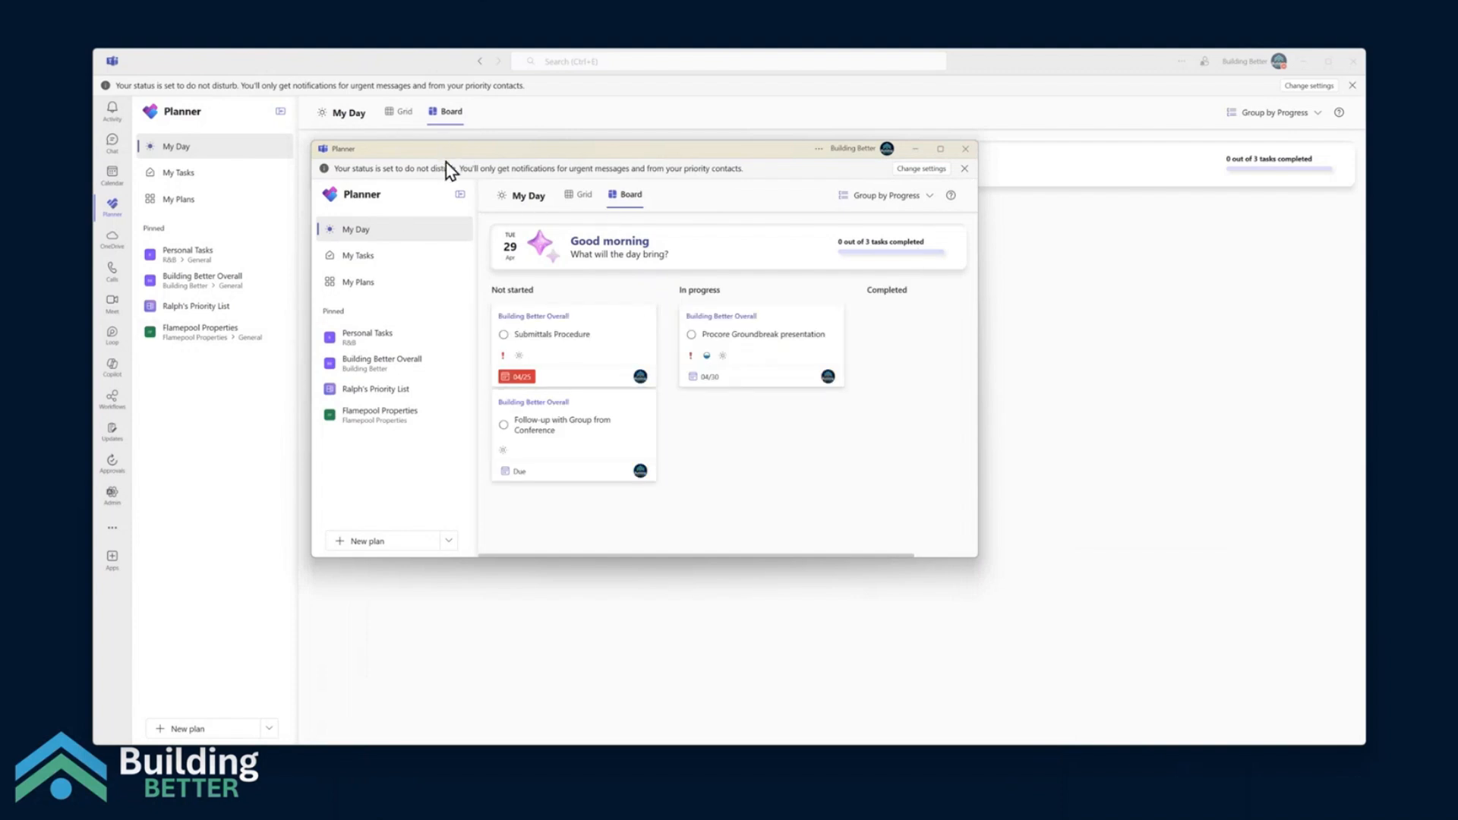
{"action": "mouse_move", "coordinate": [1457, 235]}
{"action": "left_mouse_down"}
{"action": "mouse_move", "coordinate": [896, 243]}
{"action": "mouse_move", "coordinate": [953, 303]}
{"action": "mouse_move", "coordinate": [676, 257]}
{"action": "mouse_move", "coordinate": [1457, 251]}
{"action": "left_mouse_up"}
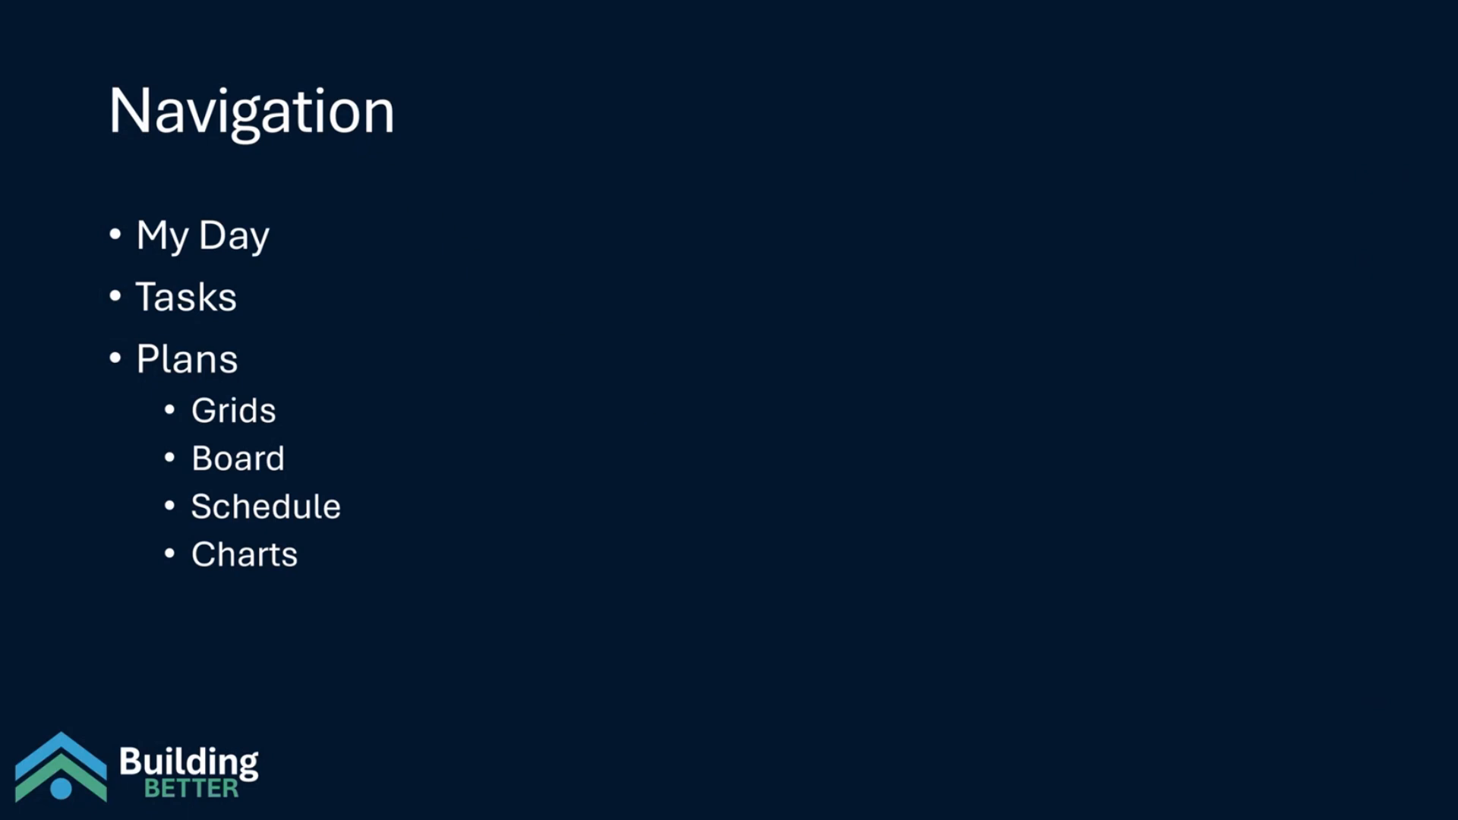
{"action": "left_click_drag", "start_coordinate": [1457, 216], "coordinate": [524, 161]}
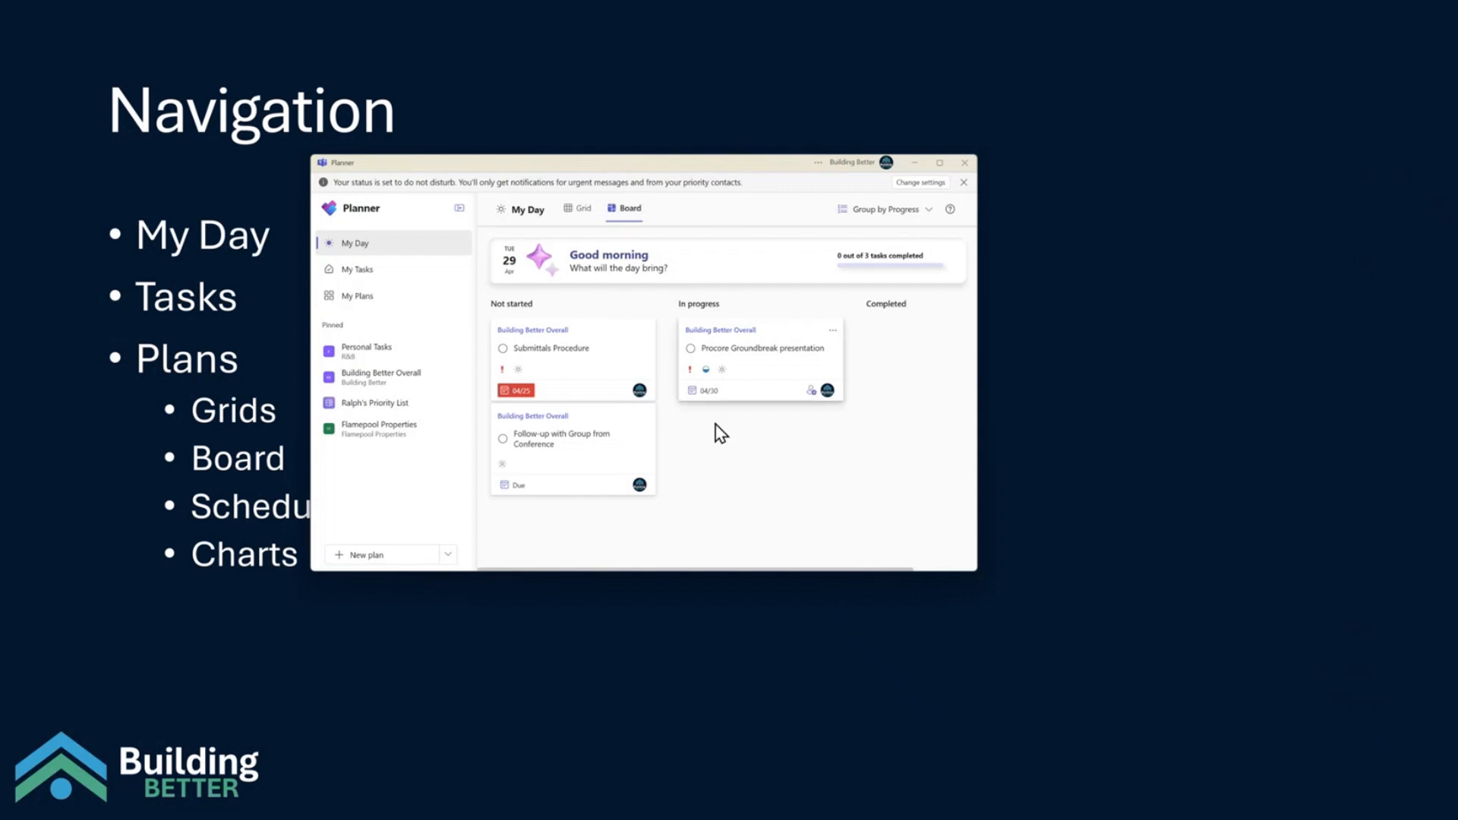
Open My Tasks and look through the private tasks, the flagged emails and the tasks assigned to me
{"action": "left_click", "coordinate": [373, 279]}
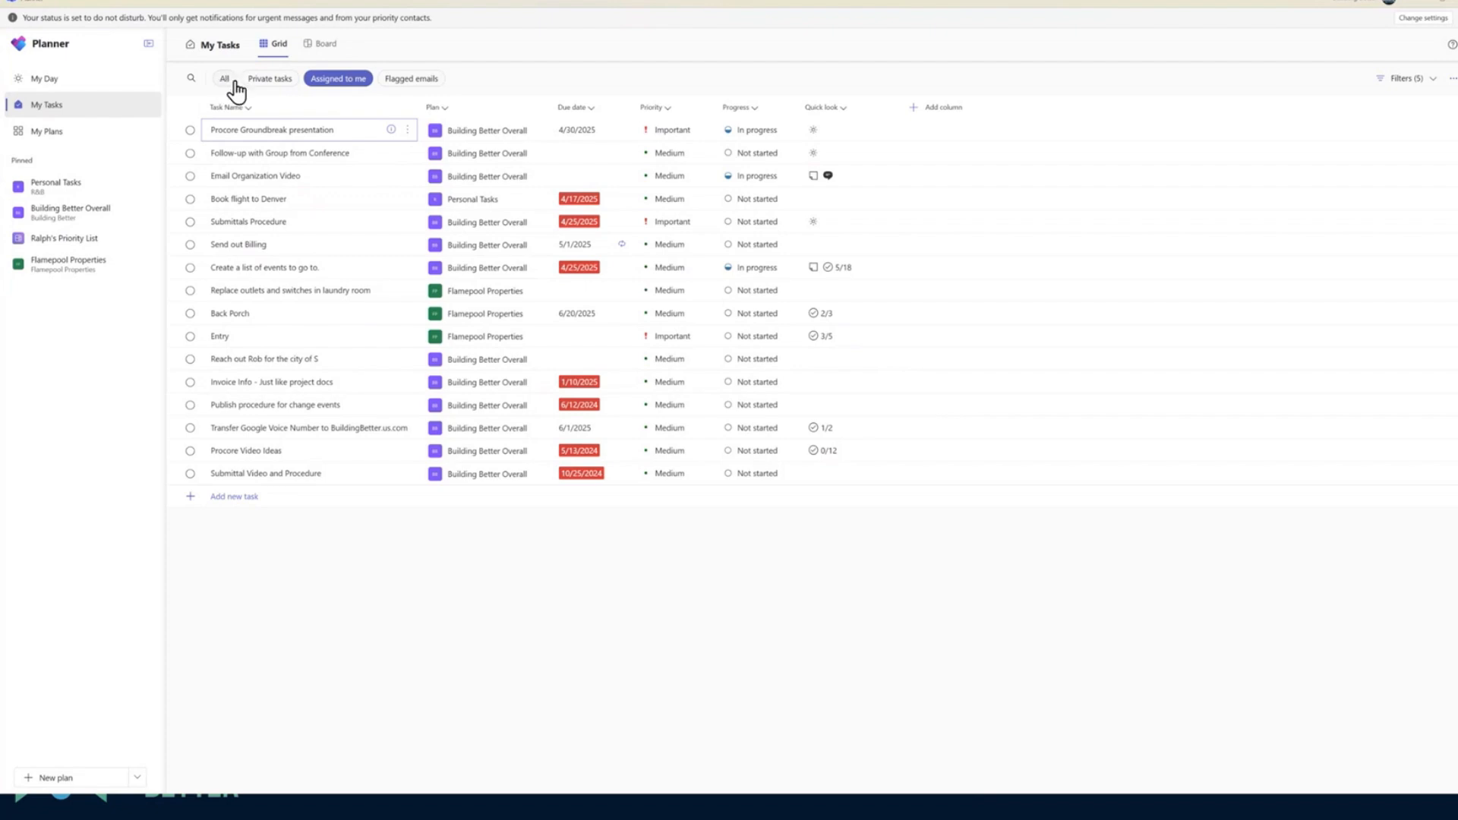
{"action": "left_click", "coordinate": [267, 81]}
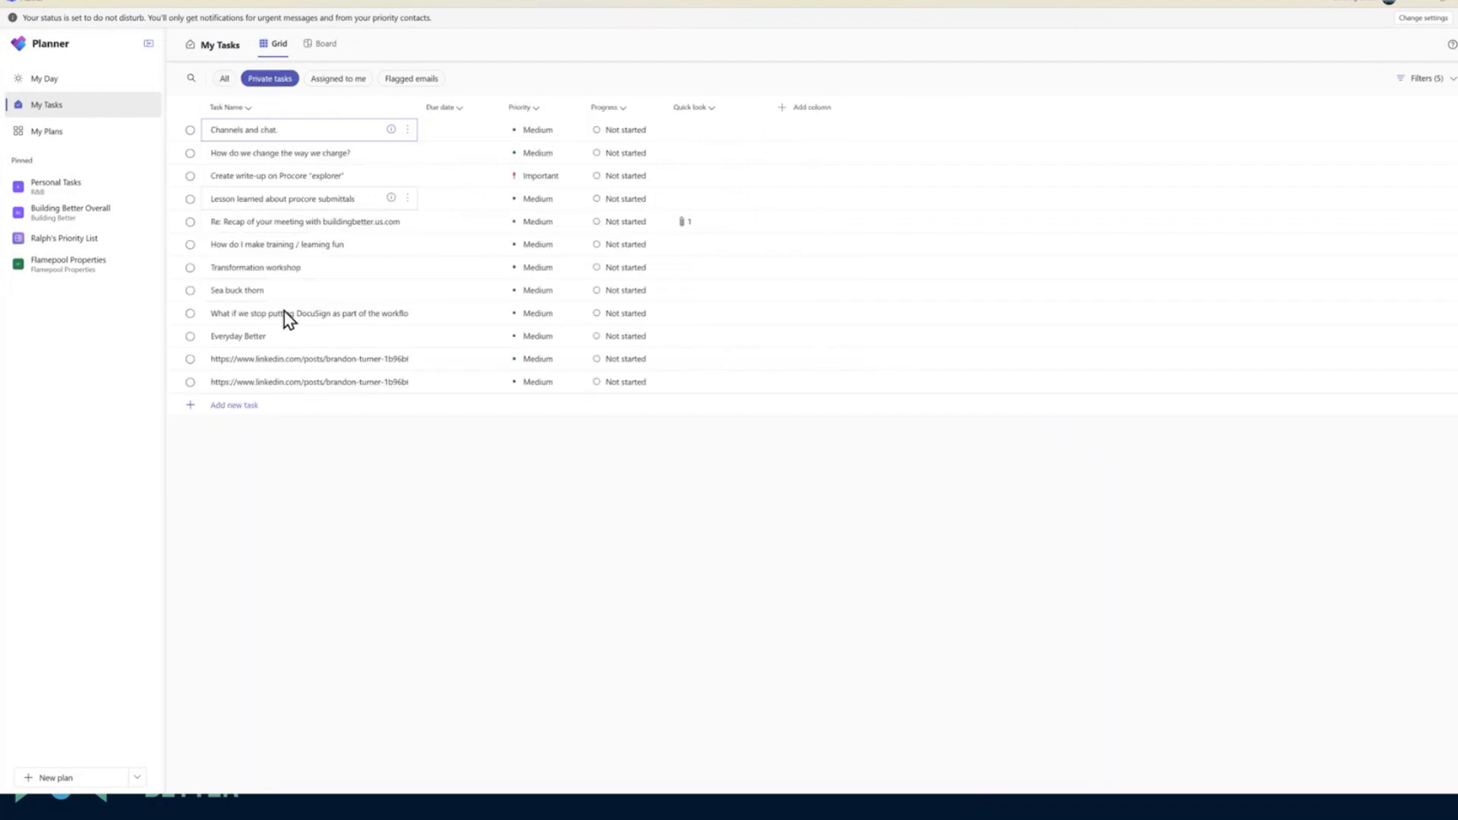
{"action": "left_click", "coordinate": [391, 80]}
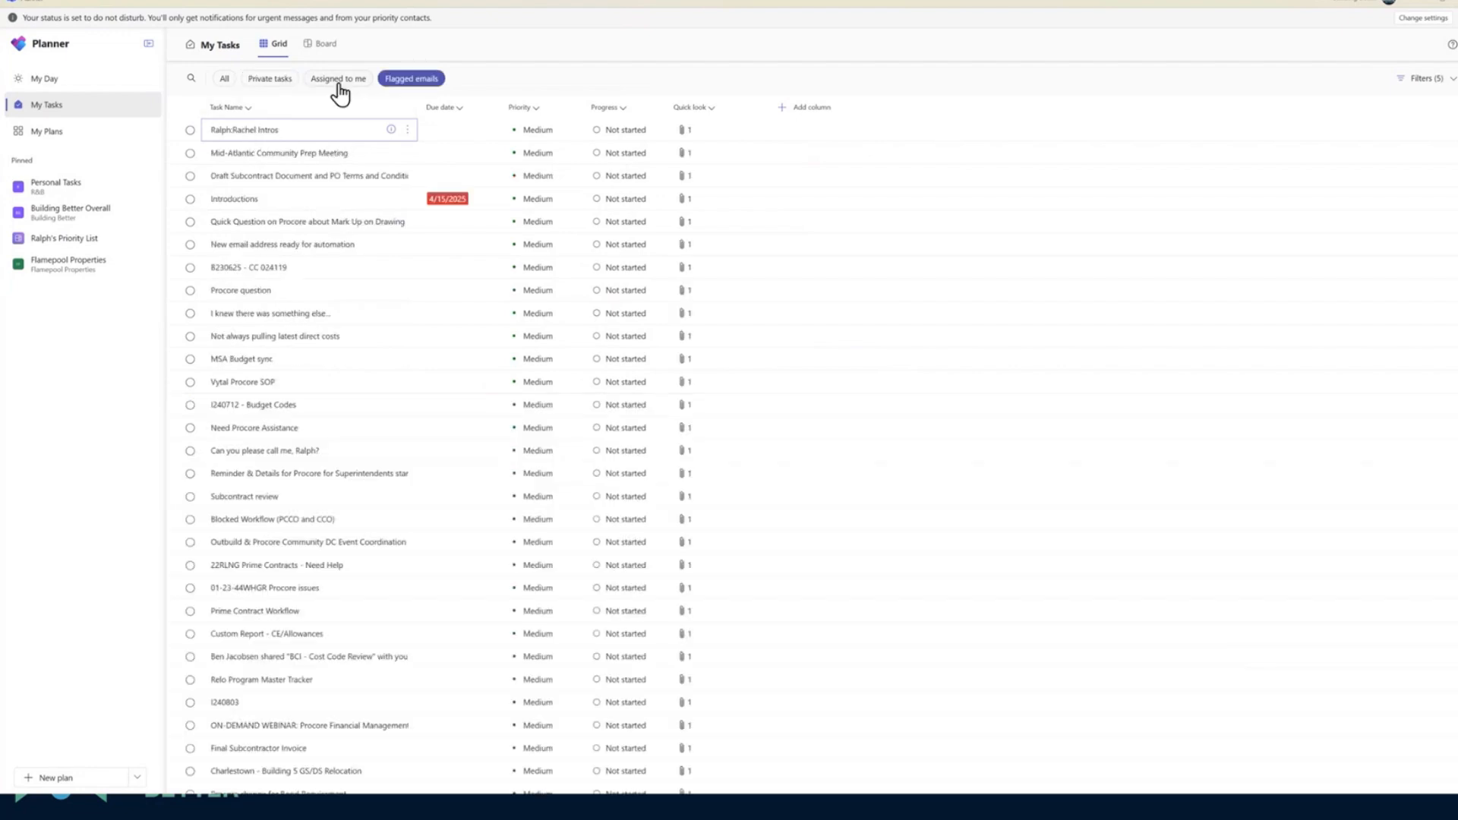
{"action": "left_click", "coordinate": [339, 84]}
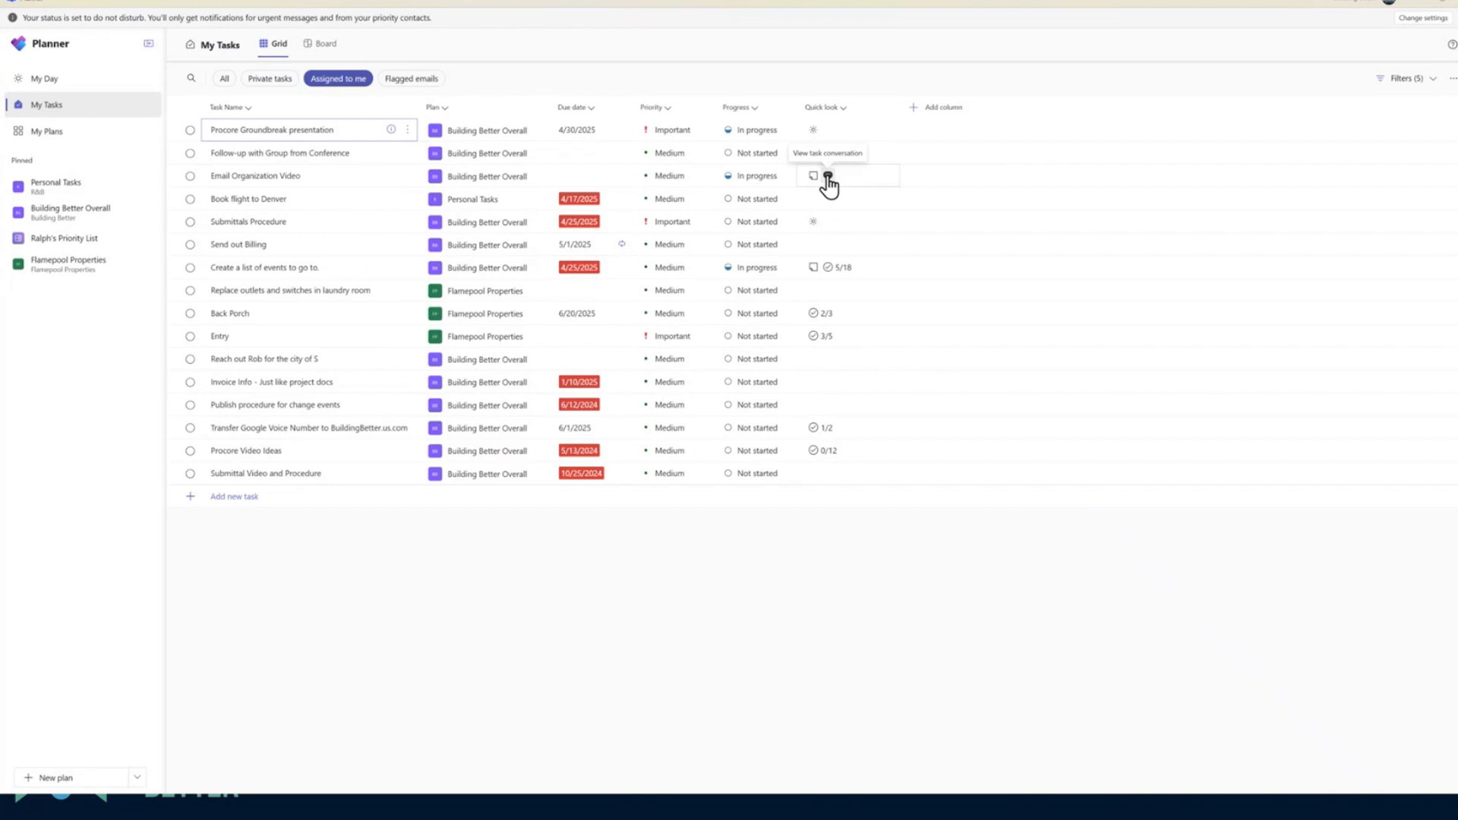
View the details of the "Book flight to Denver" task, and review the due date, priority and progress filter options
{"action": "left_click", "coordinate": [356, 203]}
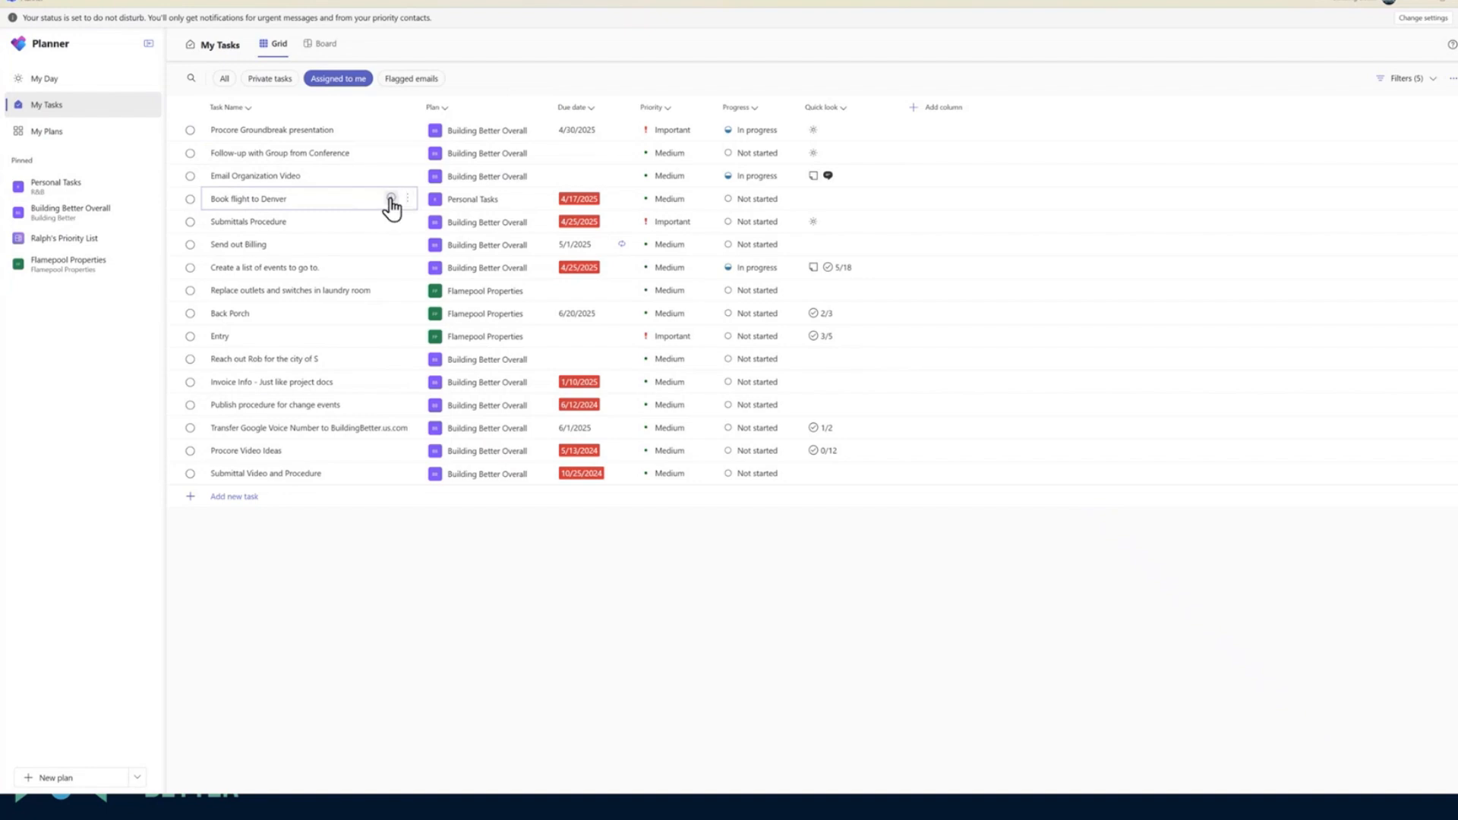
{"action": "left_click", "coordinate": [390, 199]}
{"action": "left_click", "coordinate": [1424, 82]}
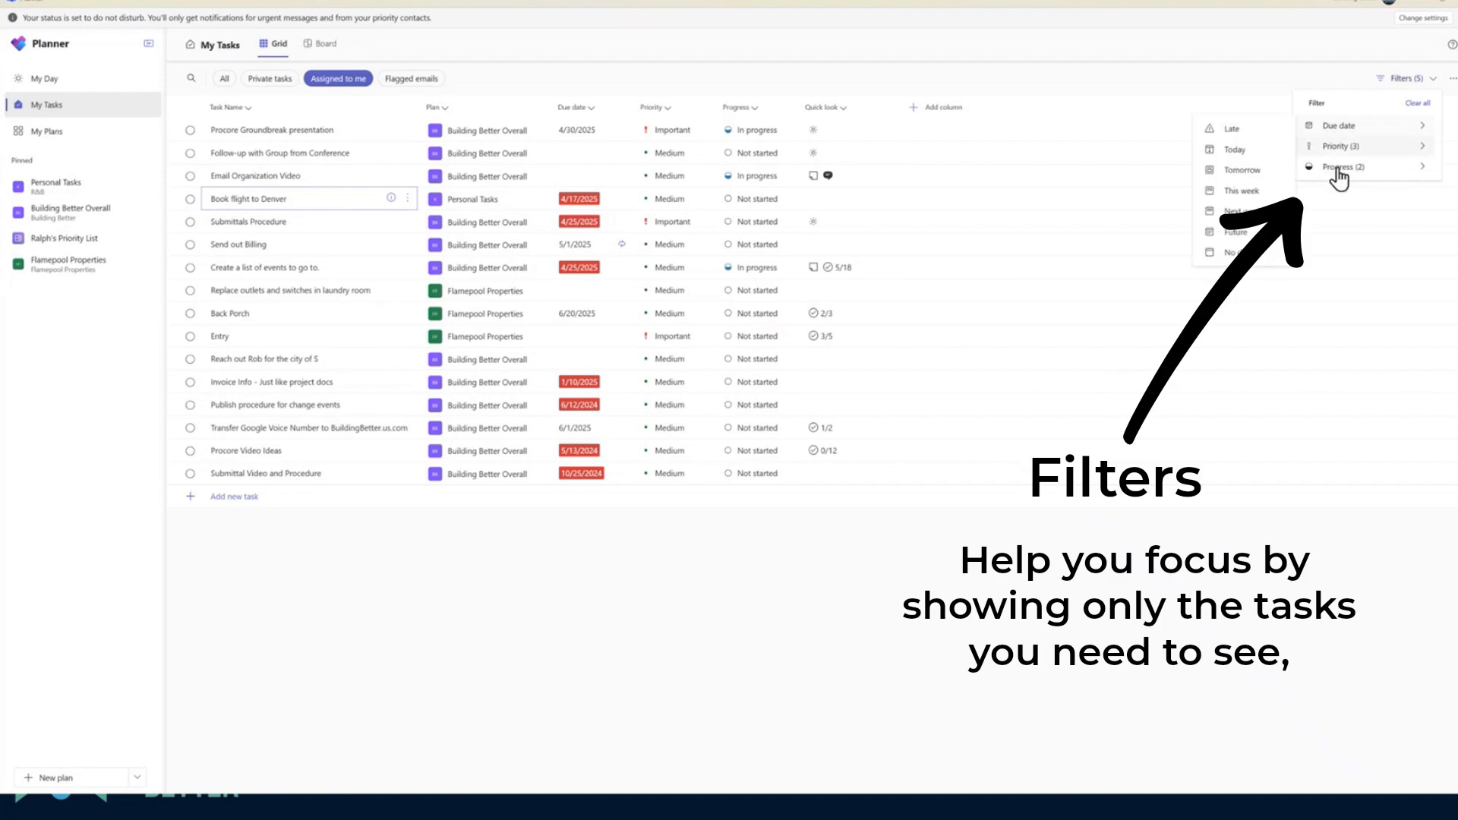
{"action": "mouse_move", "coordinate": [1344, 175]}
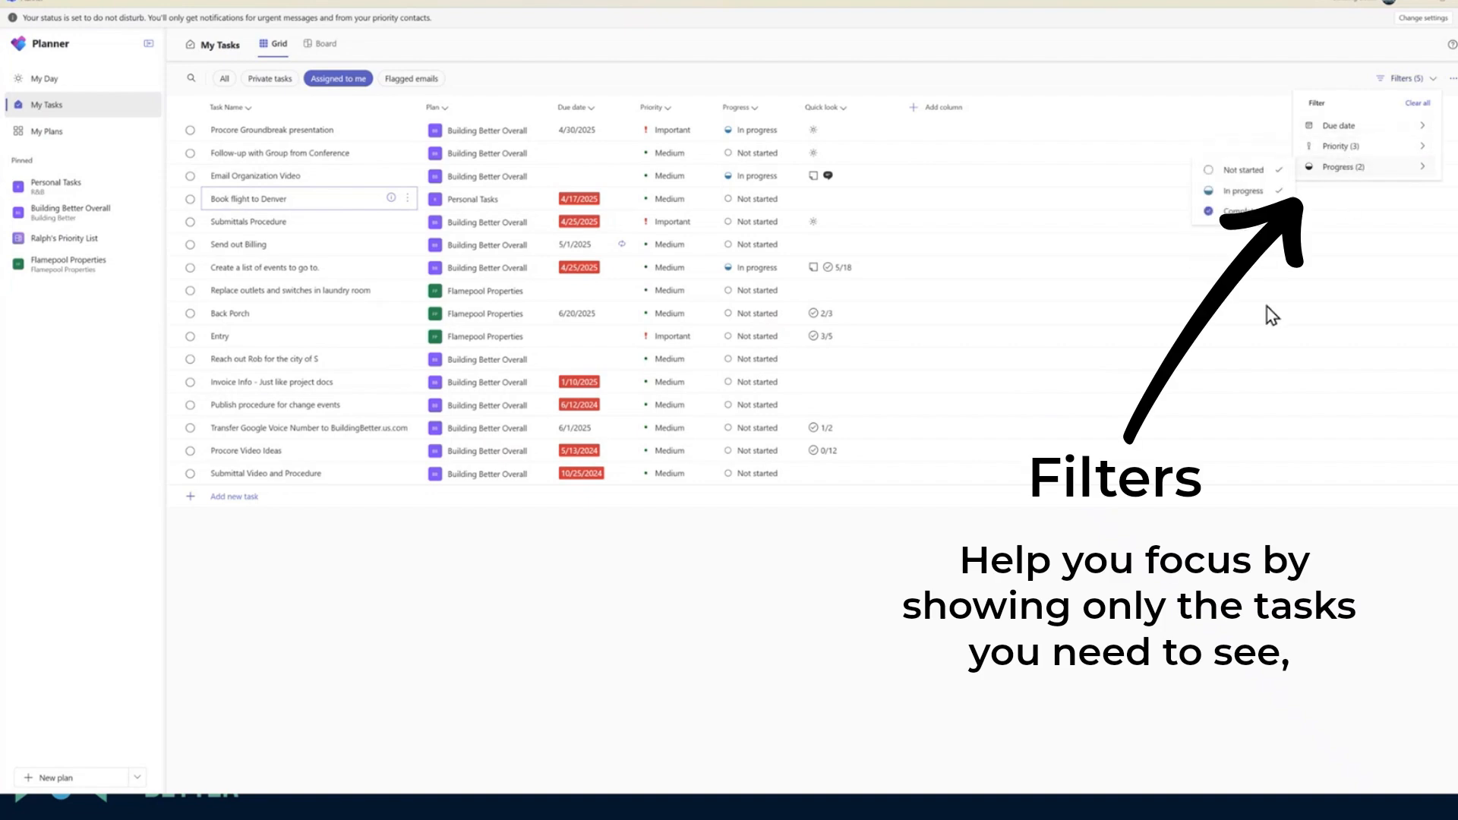
{"action": "left_click", "coordinate": [1169, 94]}
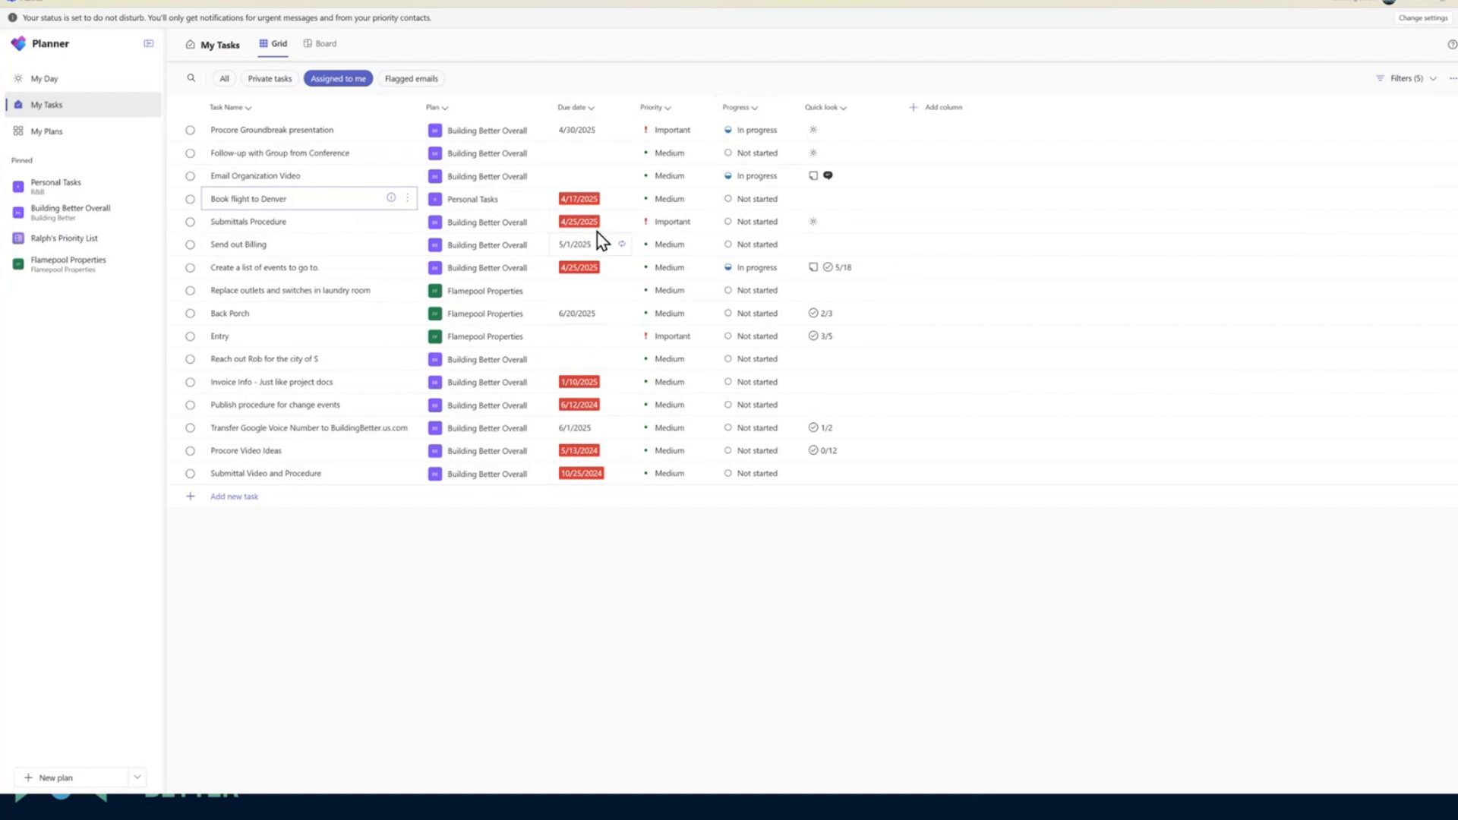
Show the assigned tasks as a board and compare them grouped by plan, due date and priority, ending with grouping by progress
{"action": "left_click", "coordinate": [323, 45]}
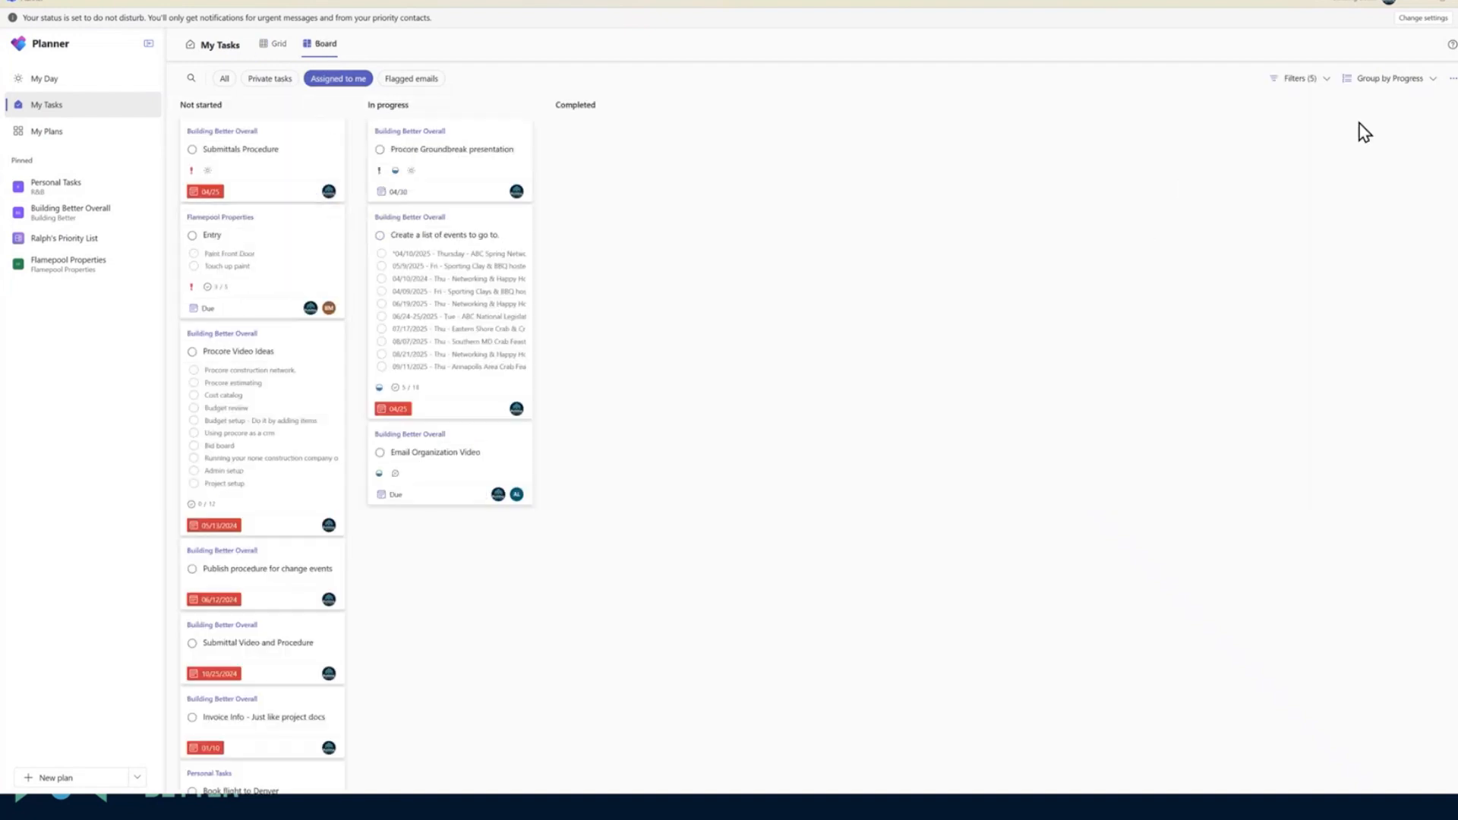
{"action": "left_click", "coordinate": [1401, 82]}
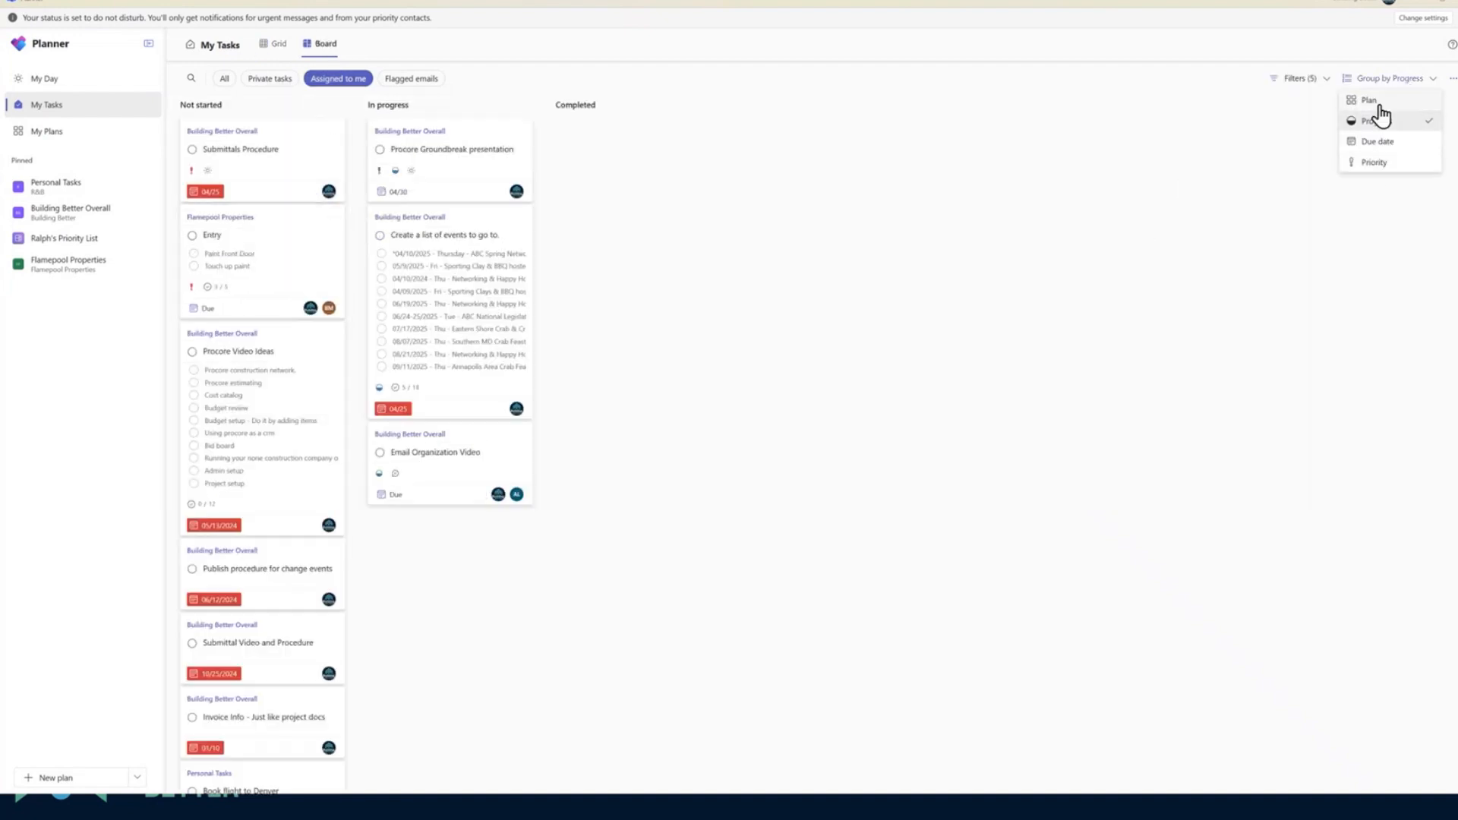
{"action": "left_click", "coordinate": [1371, 101]}
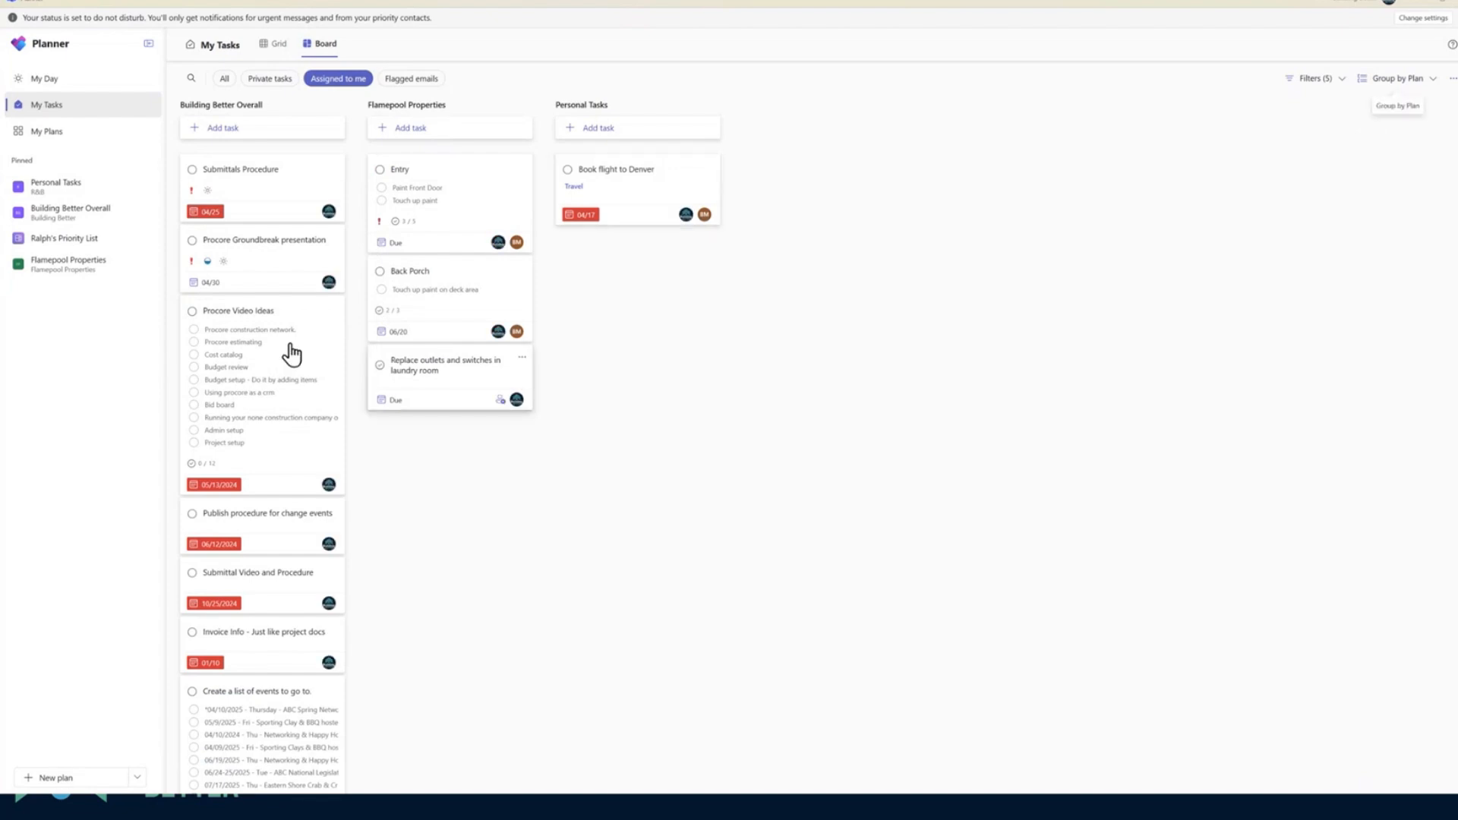
{"action": "left_click", "coordinate": [1404, 82]}
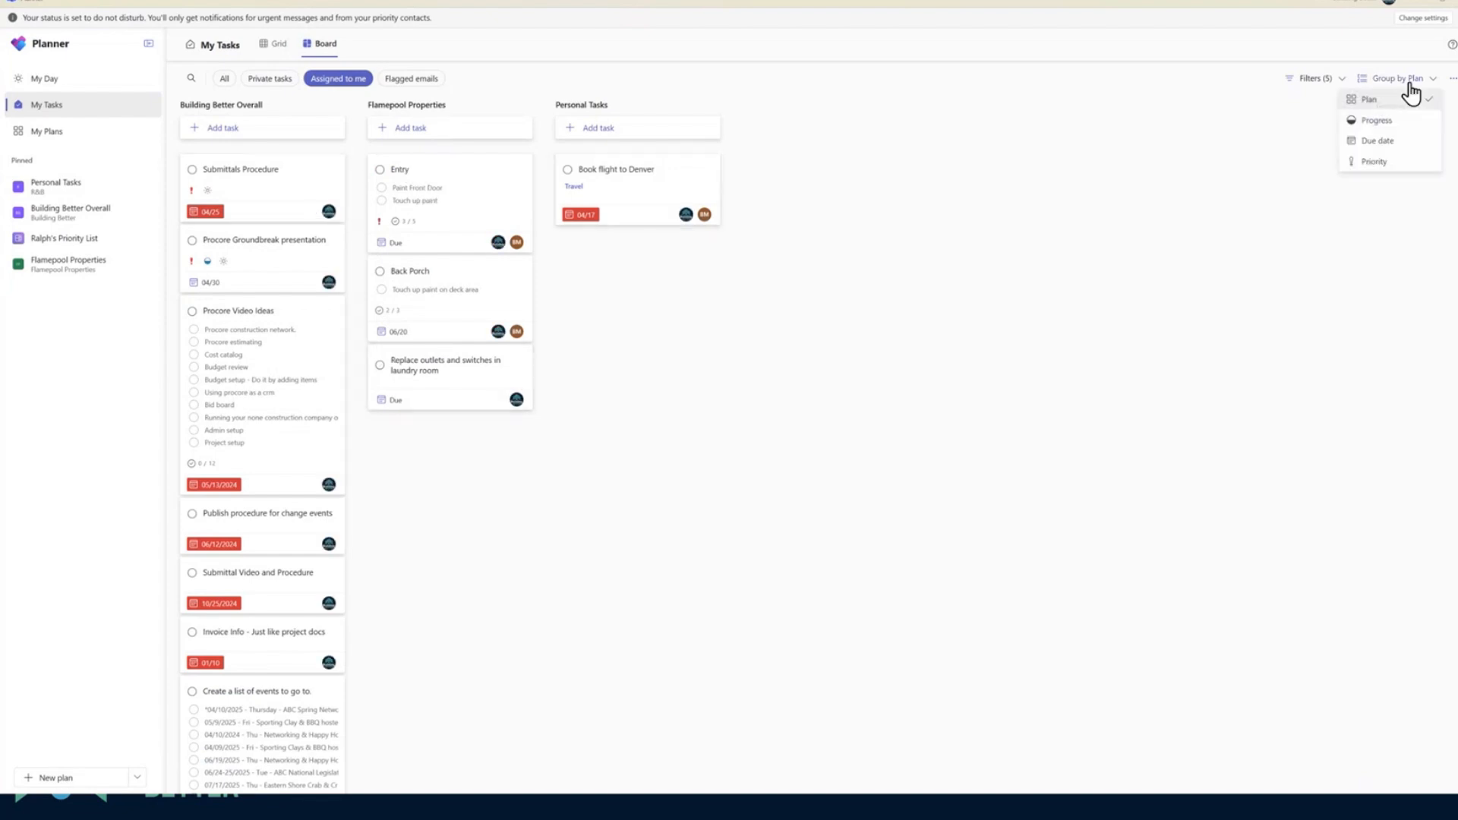
{"action": "left_click", "coordinate": [1391, 143]}
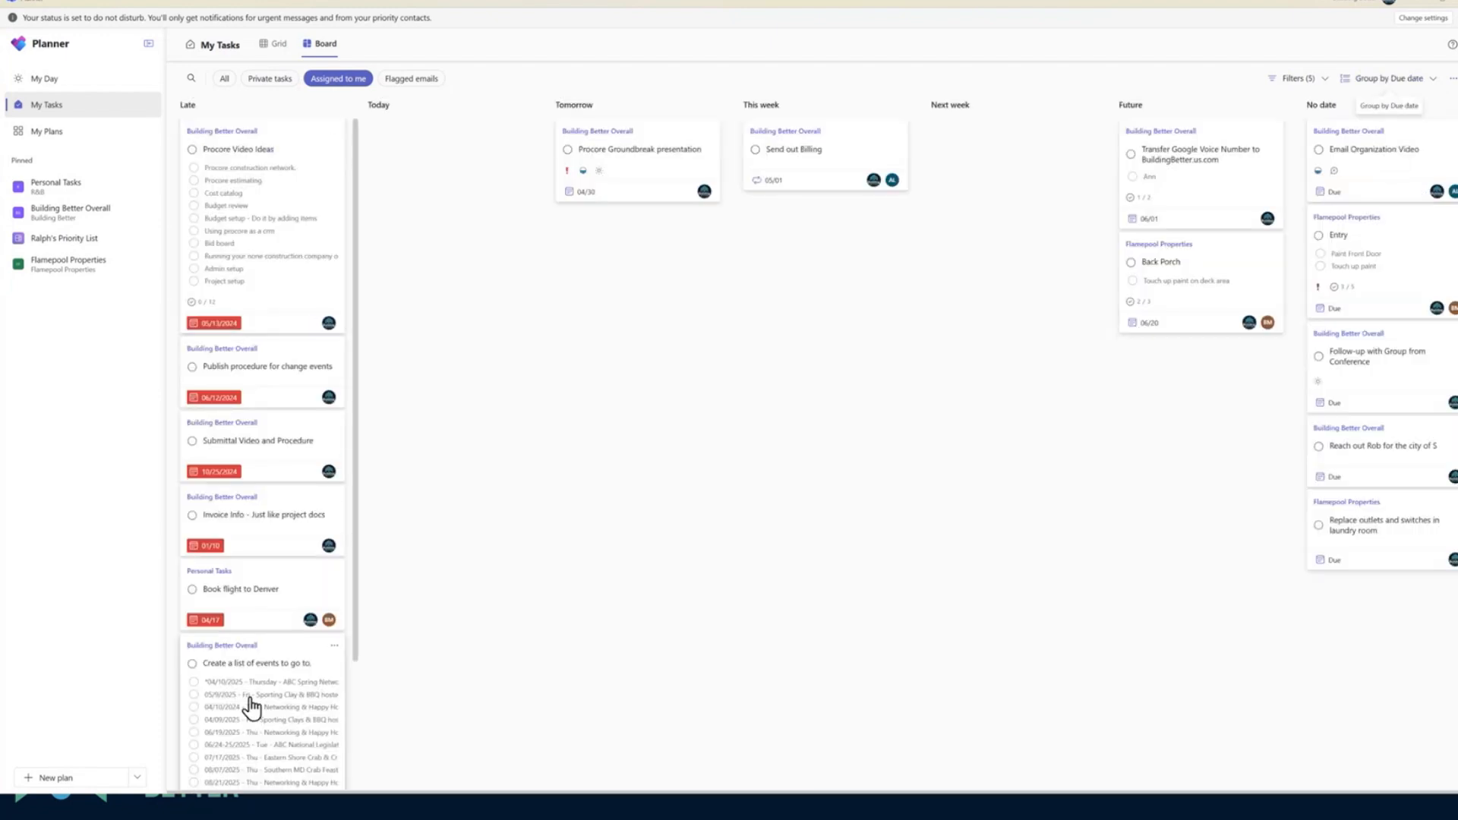
{"action": "left_click", "coordinate": [1416, 83]}
{"action": "left_click", "coordinate": [1383, 162]}
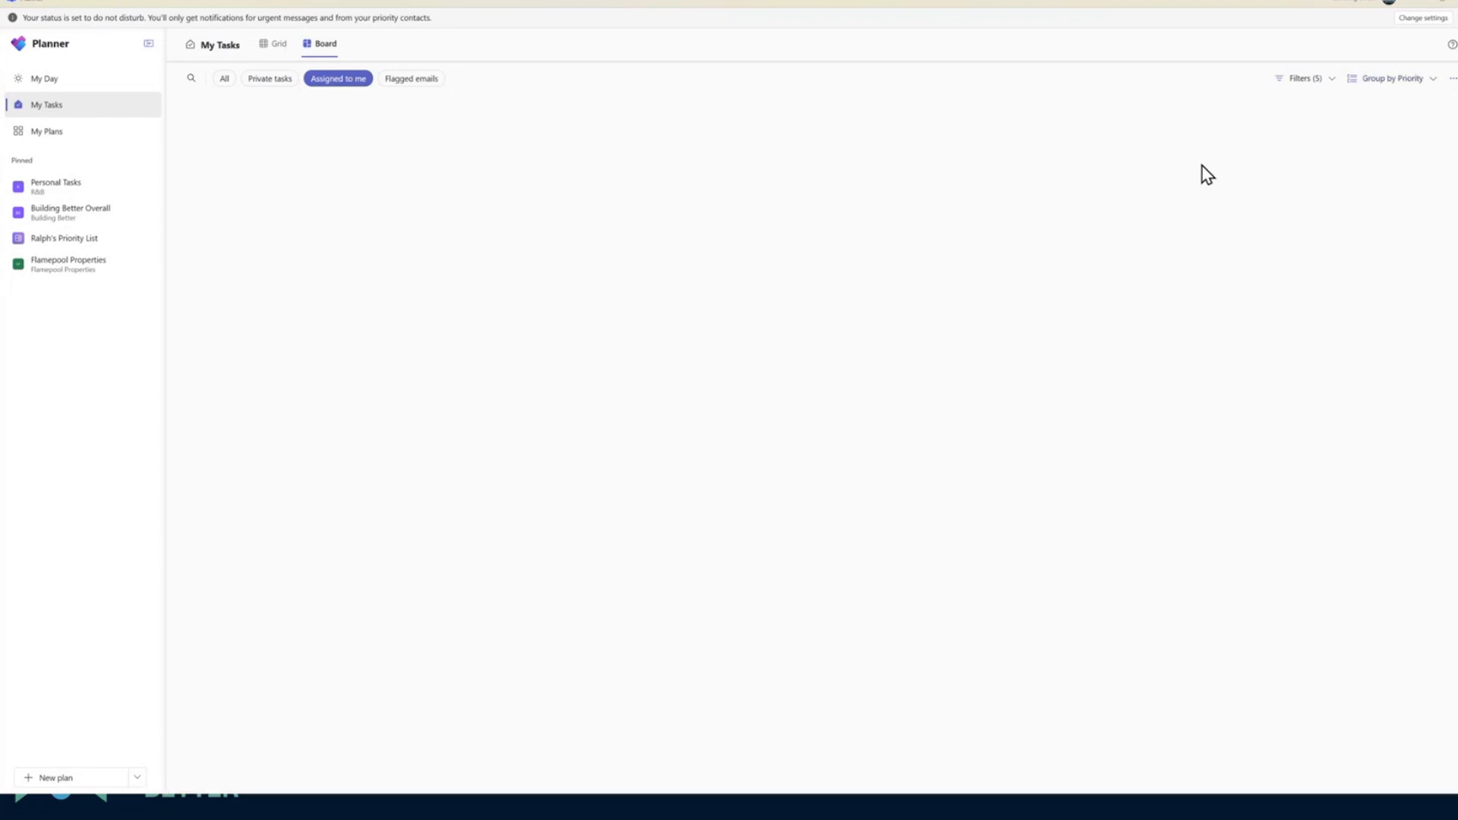
{"action": "left_click", "coordinate": [1401, 81]}
{"action": "left_click", "coordinate": [1365, 146]}
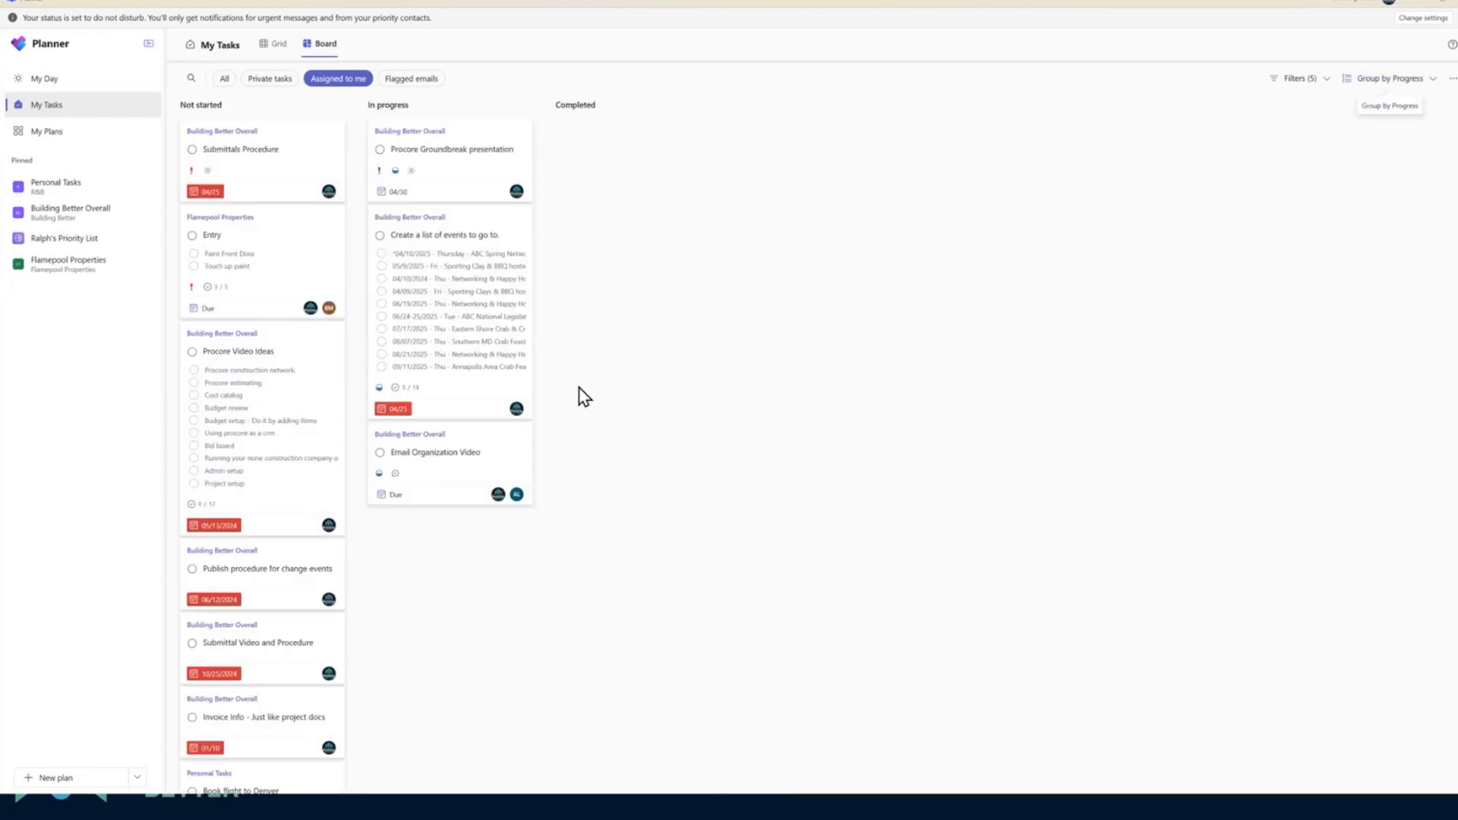
Show the assigned tasks as a grid sorted by due date in ascending order
{"action": "left_click", "coordinate": [276, 43]}
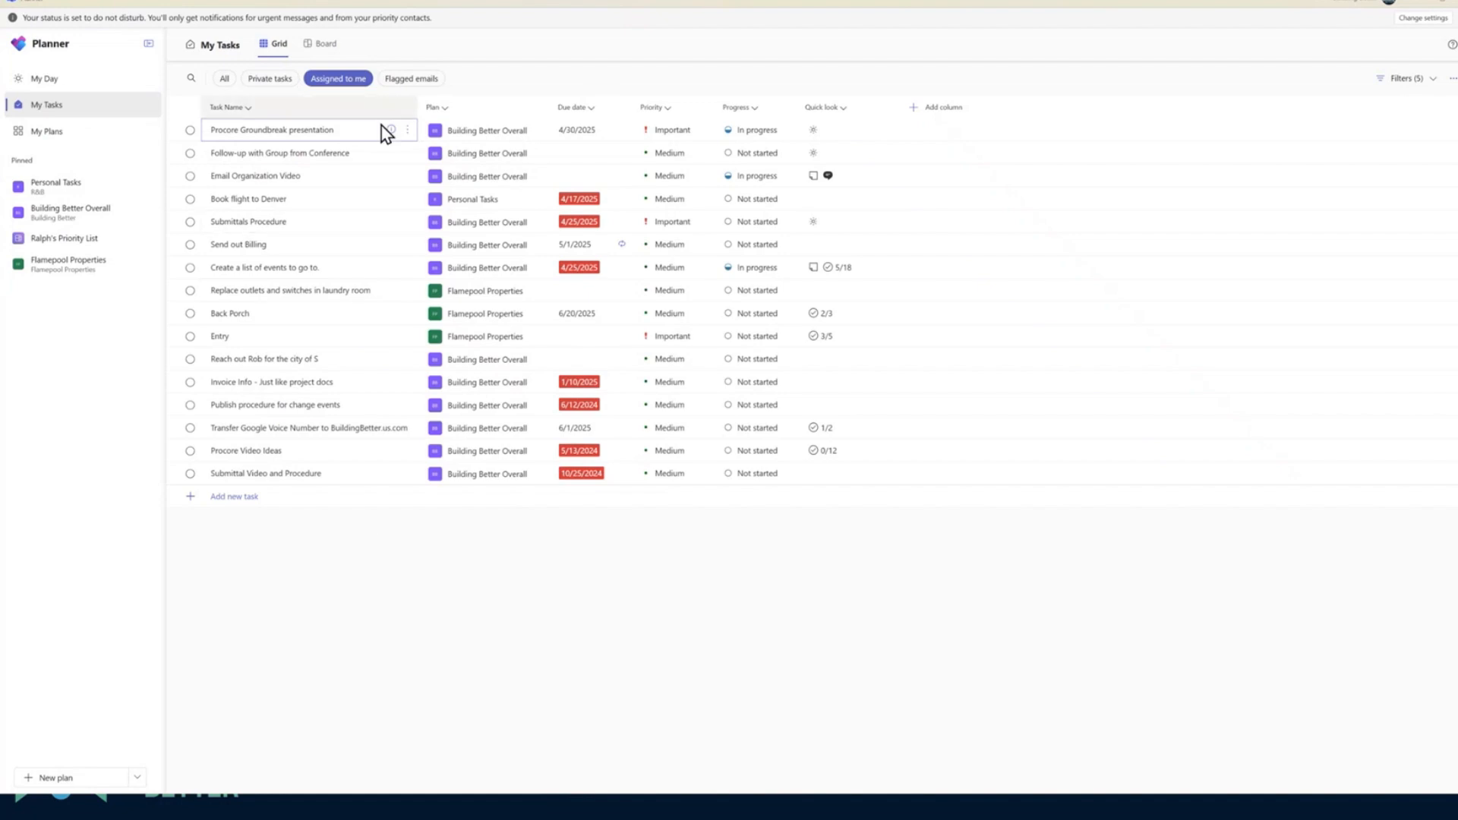
{"action": "left_click", "coordinate": [331, 46]}
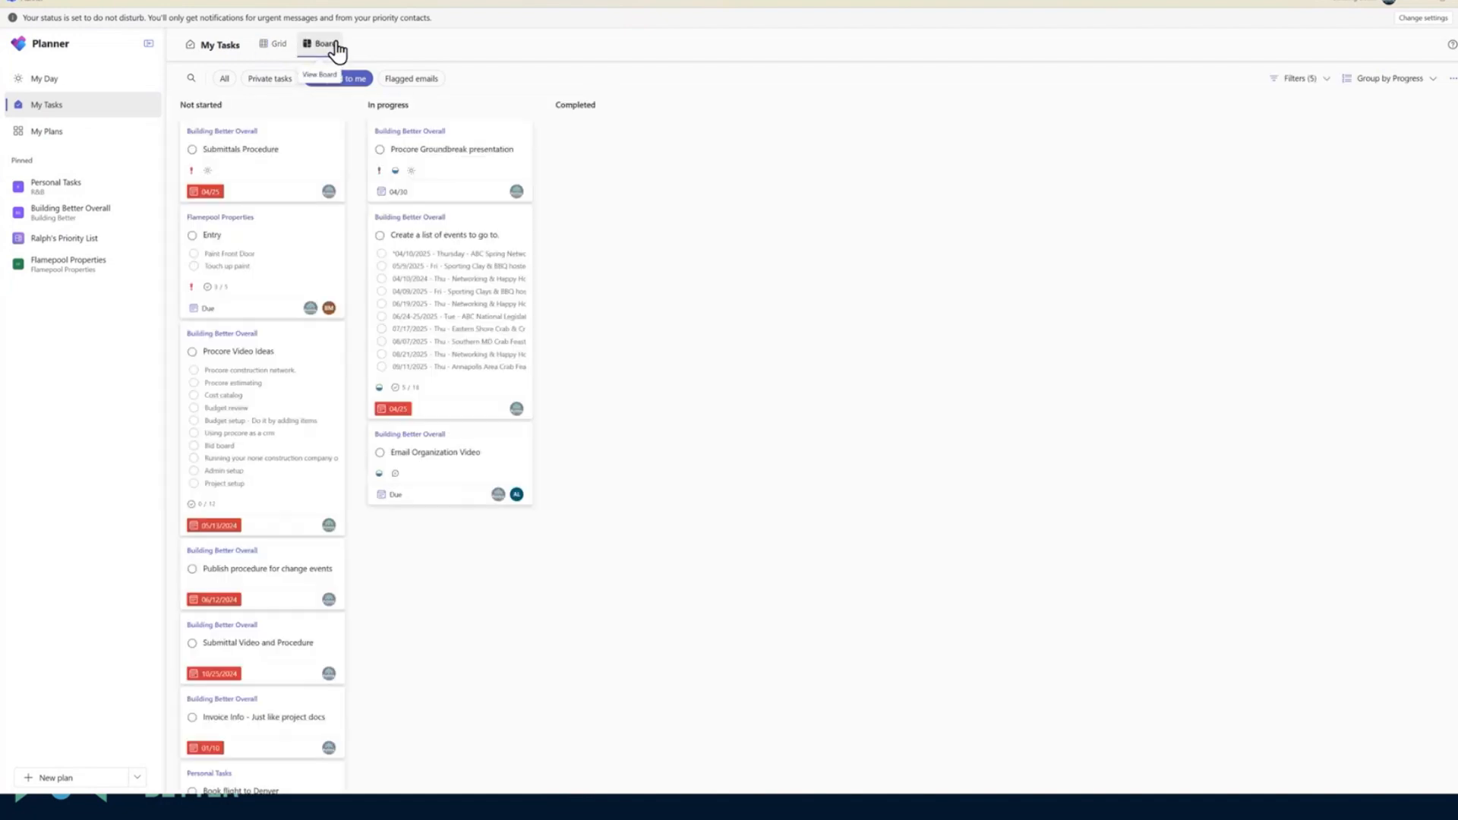
{"action": "left_click", "coordinate": [275, 47]}
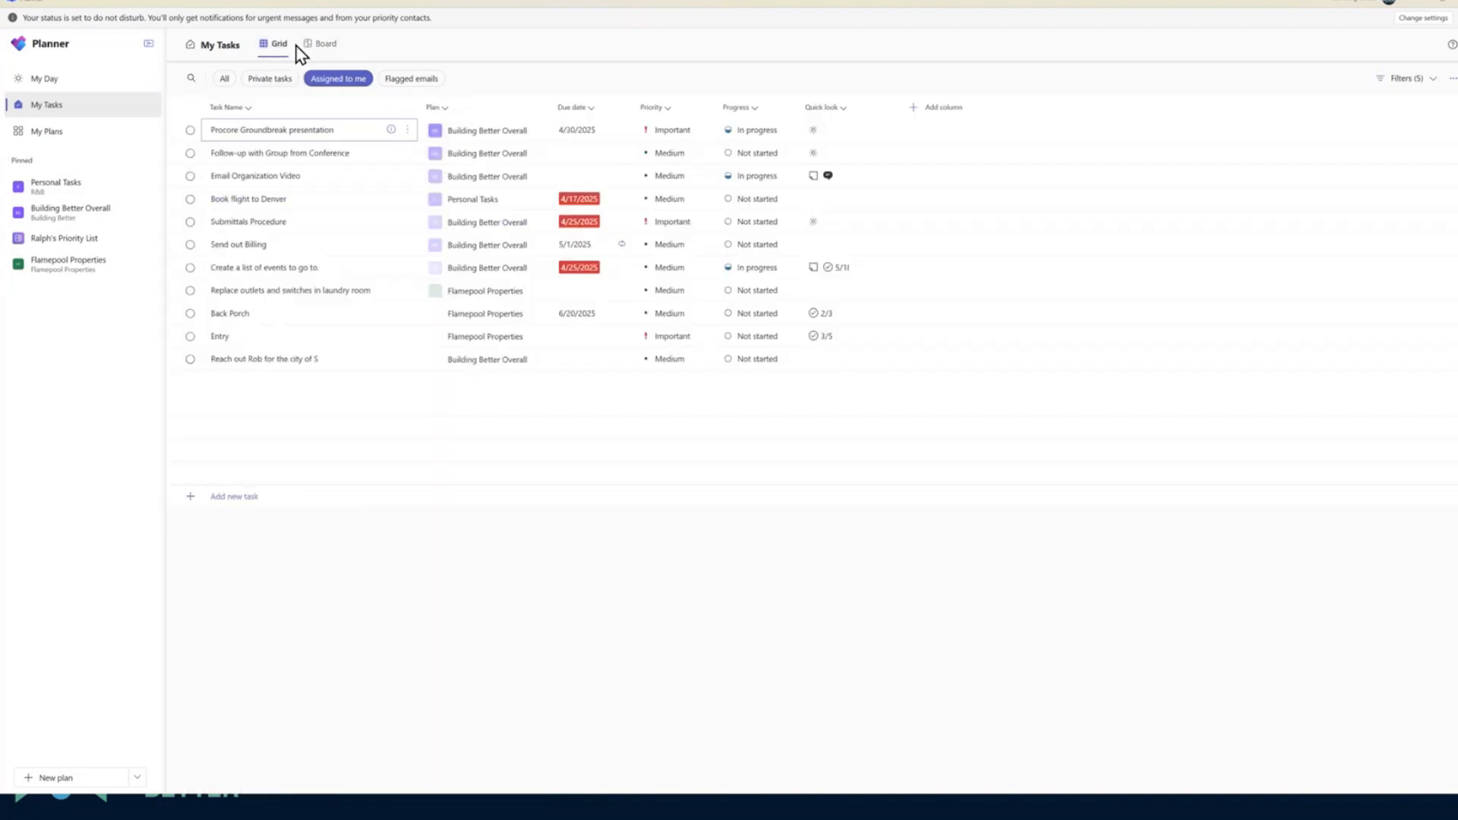
{"action": "left_click", "coordinate": [594, 114]}
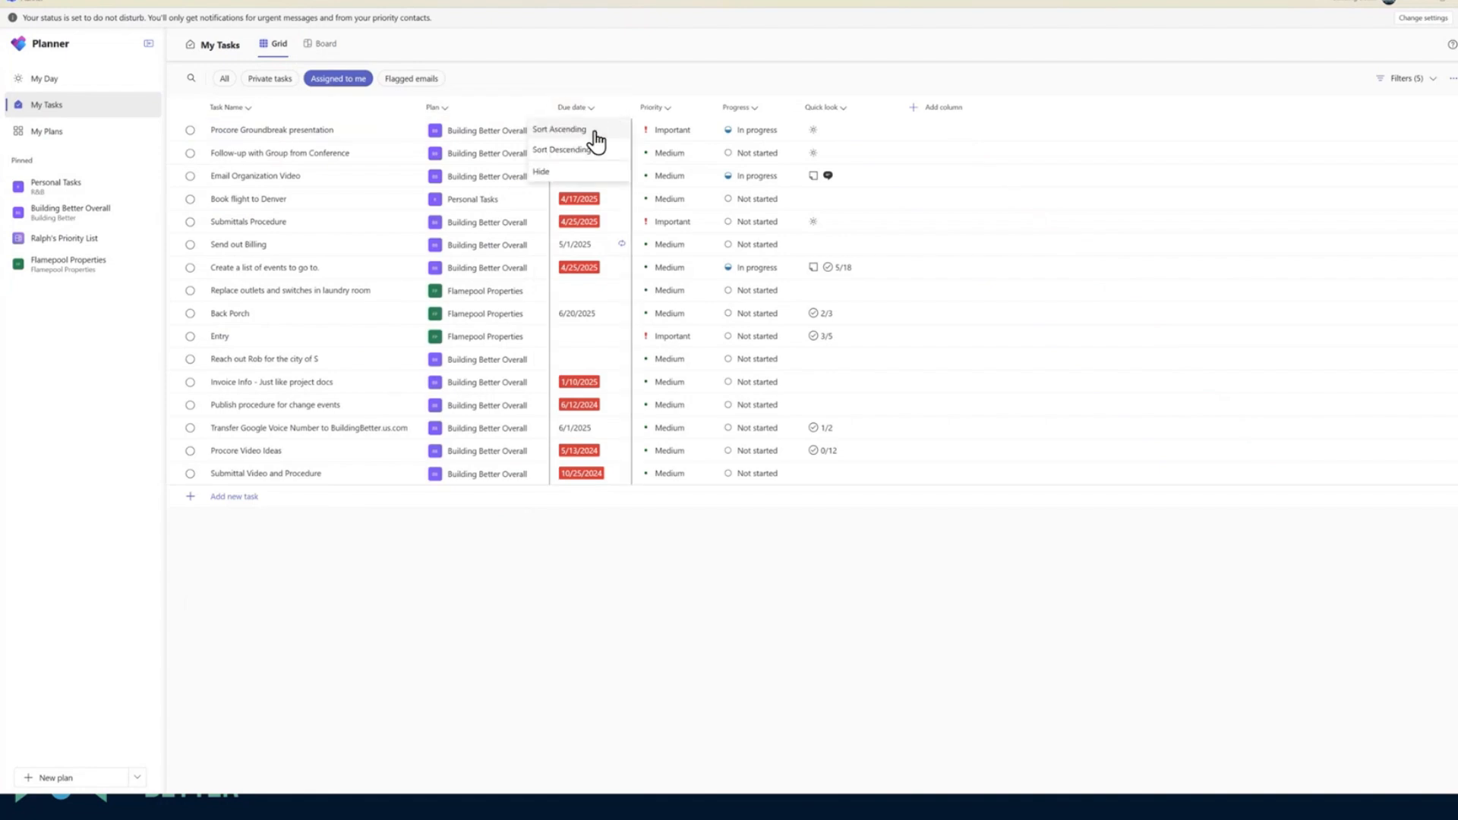
{"action": "left_click", "coordinate": [589, 132]}
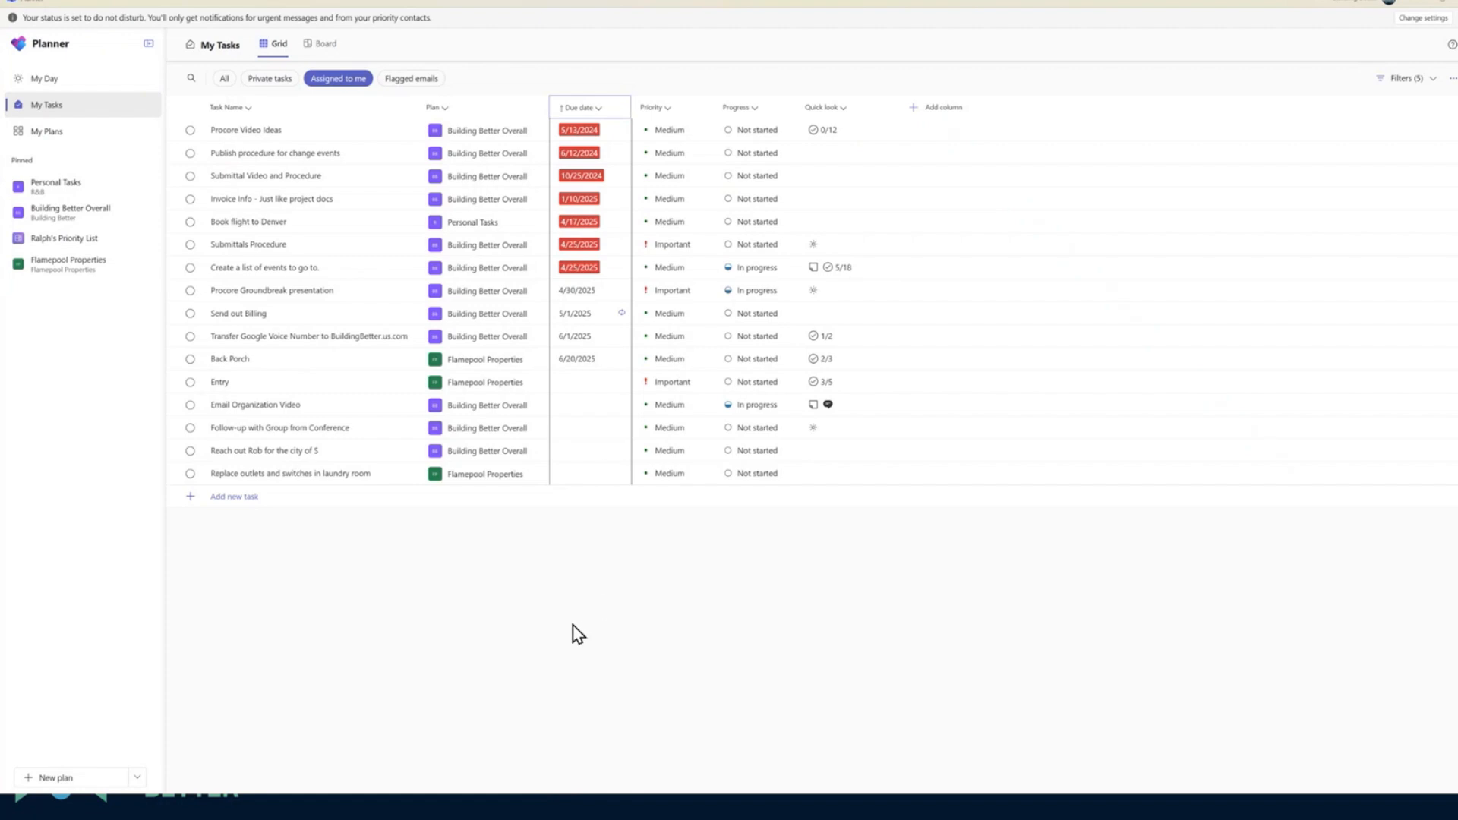
Open My Plans and unpin the shared priority list and Personal Tasks plans
{"action": "left_click", "coordinate": [46, 133]}
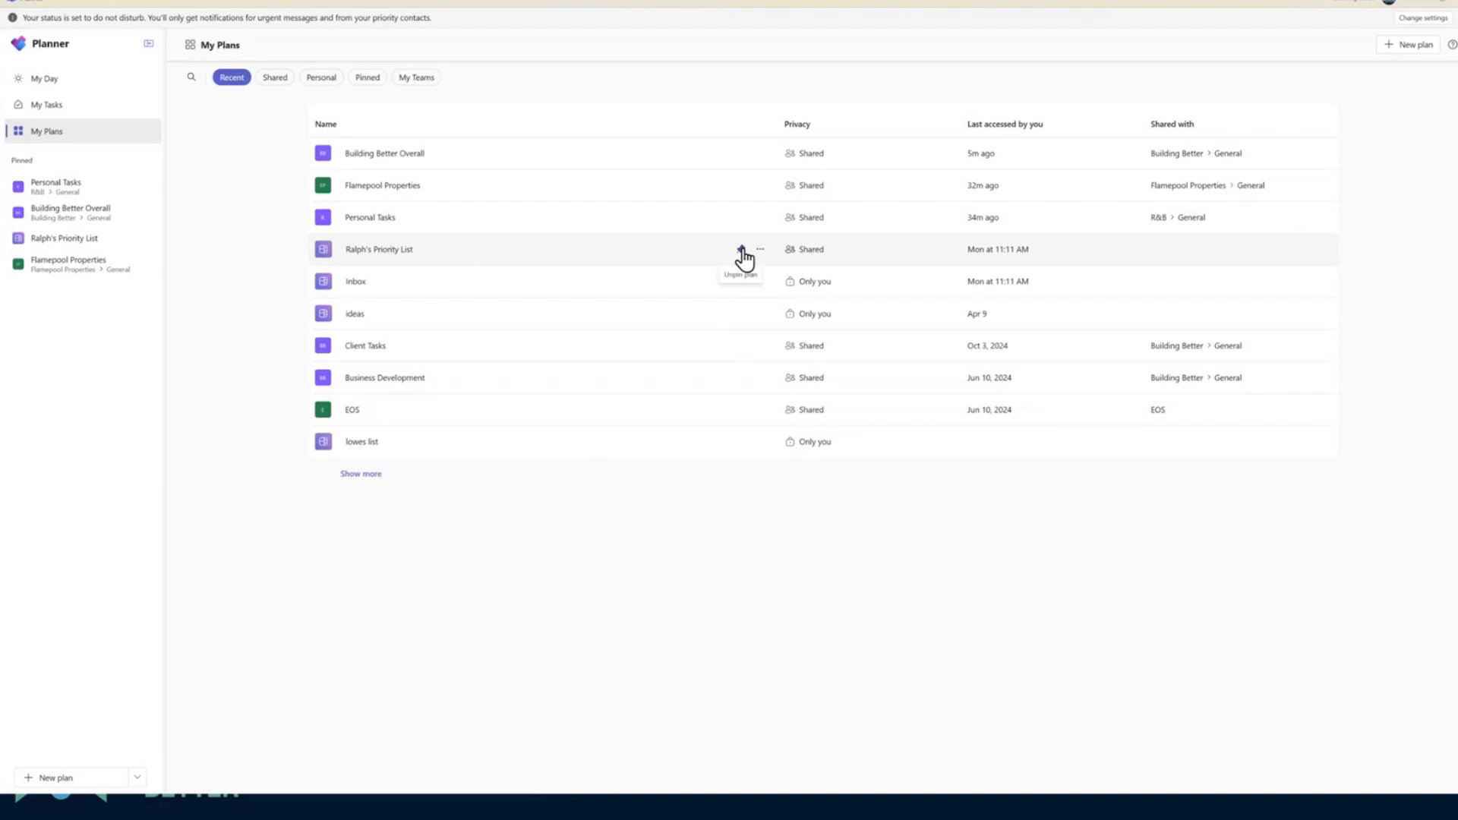
{"action": "left_click", "coordinate": [741, 250]}
{"action": "left_click", "coordinate": [741, 250]}
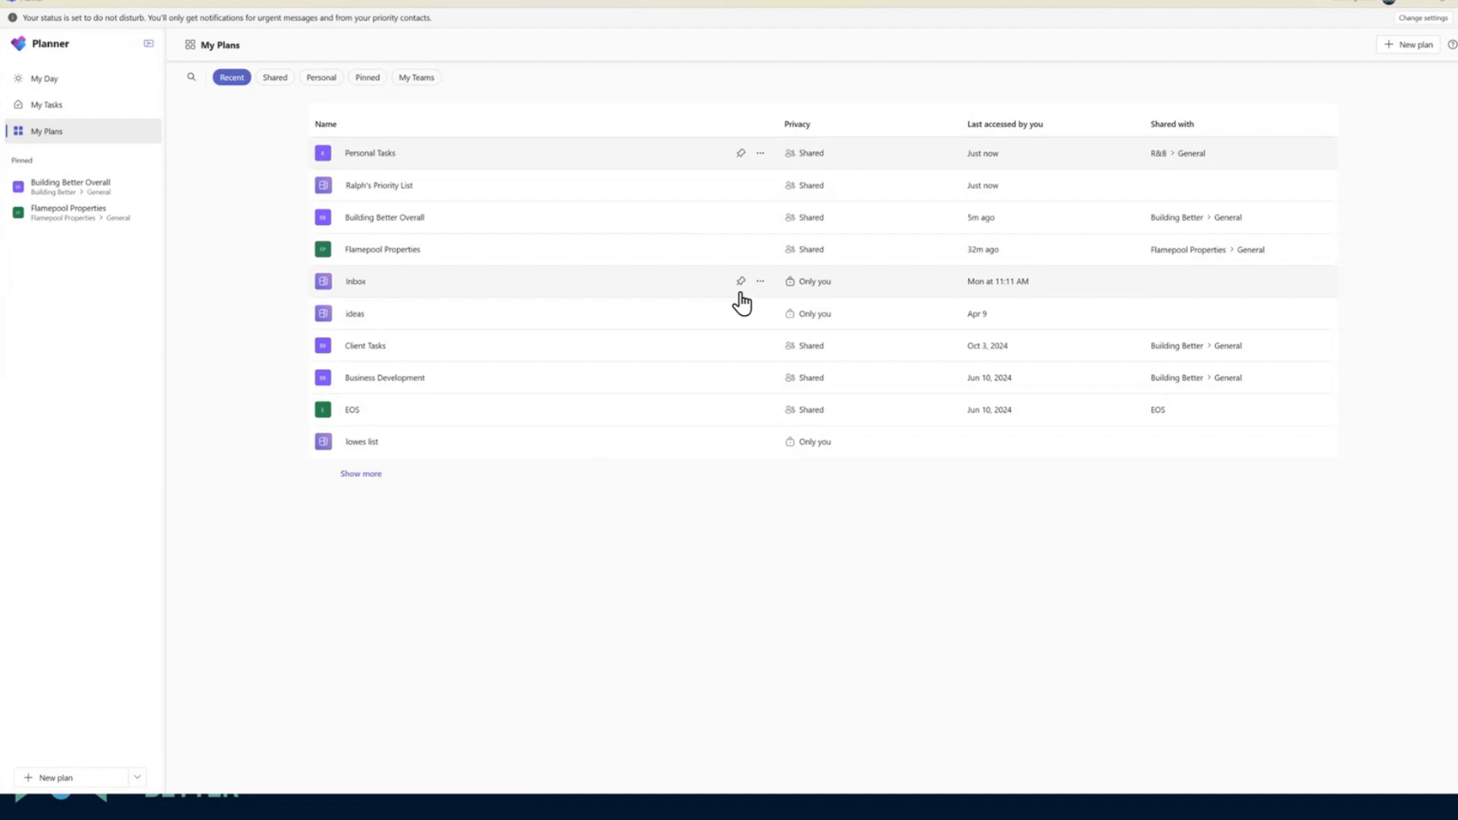
Pin the Personal Tasks and shared priority list plans again, and review the additional options for the priority list
{"action": "left_click", "coordinate": [741, 163]}
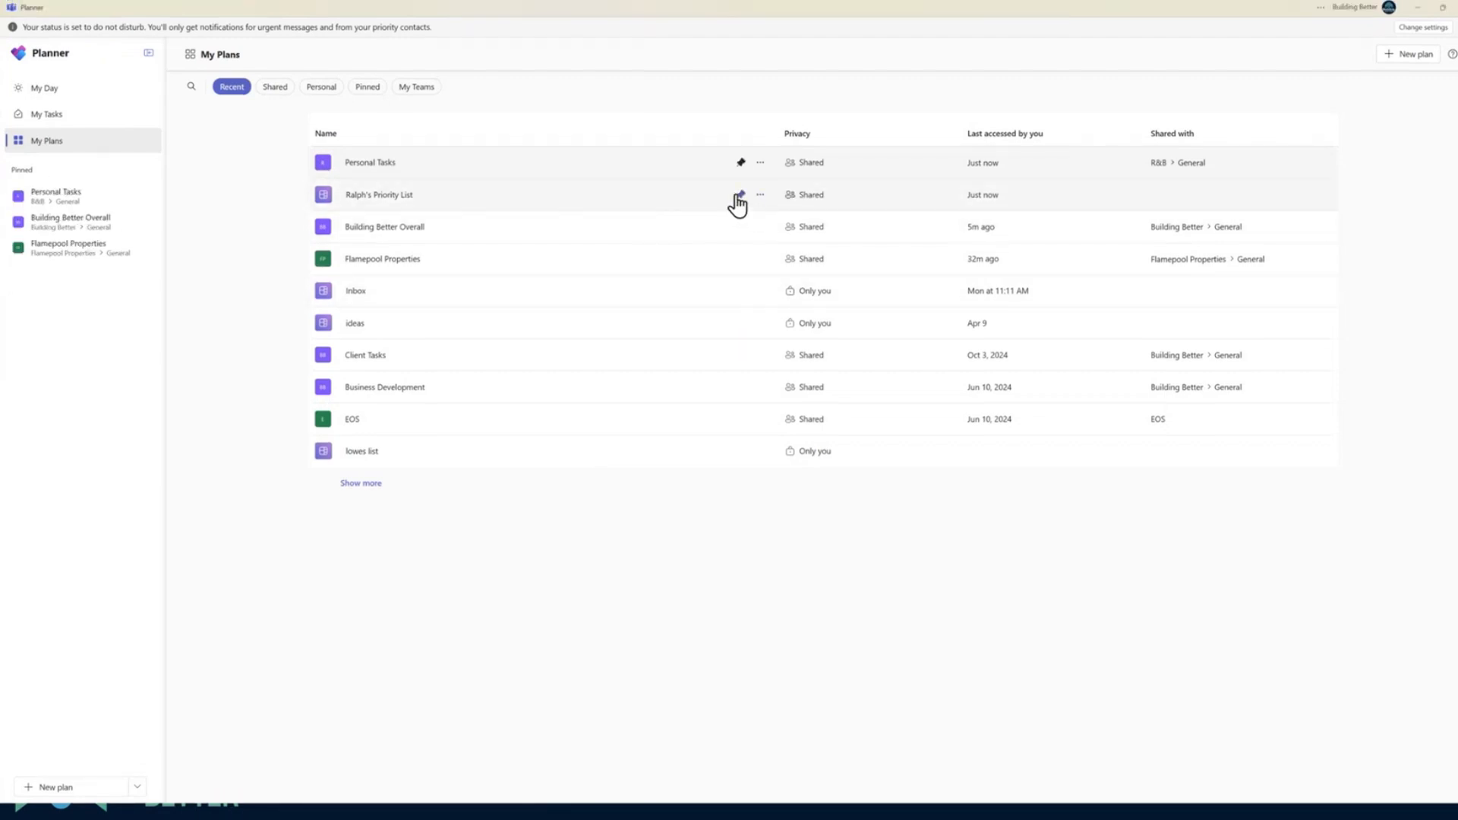
{"action": "left_click", "coordinate": [740, 195]}
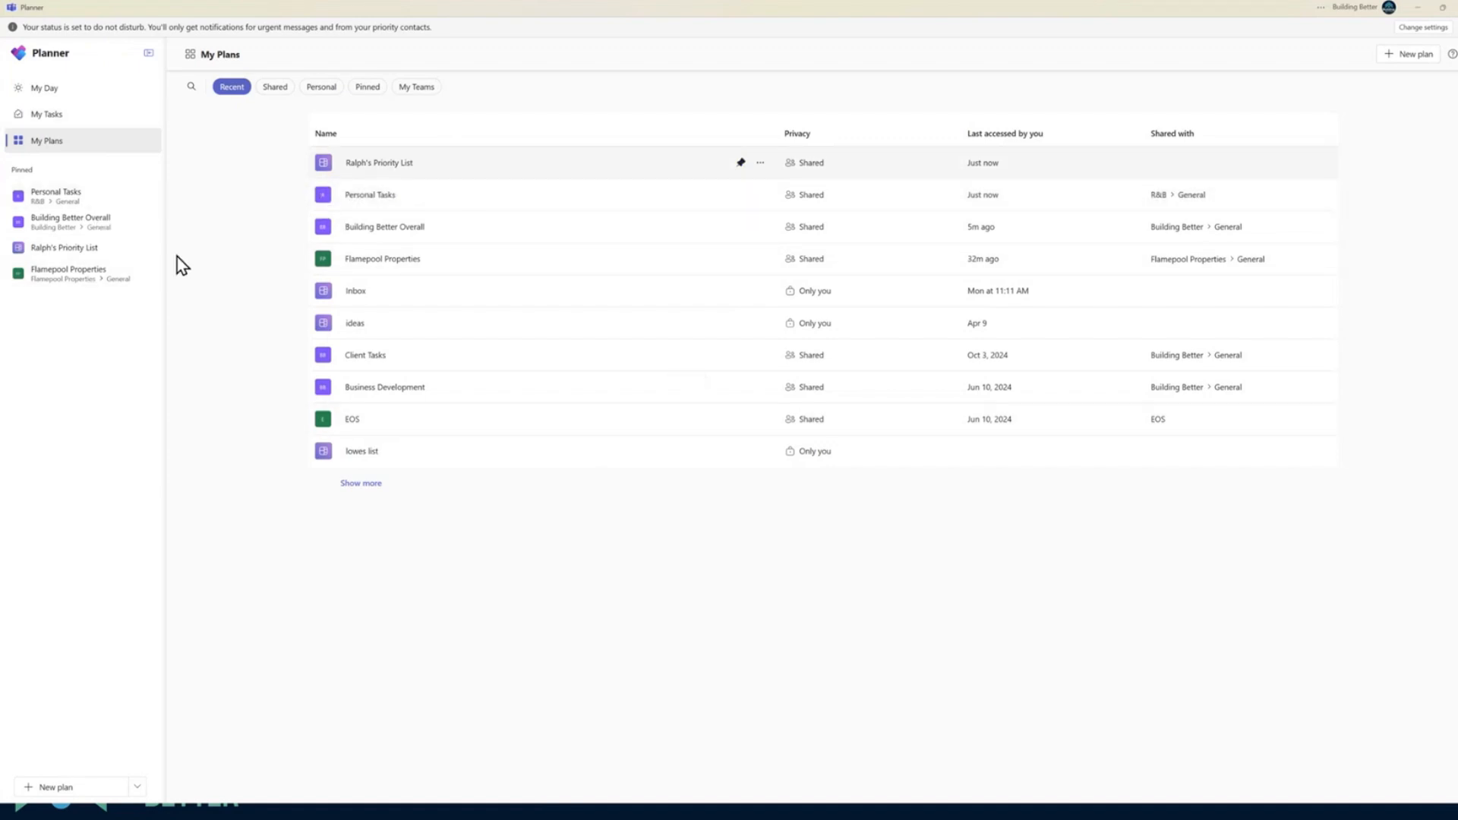
{"action": "left_click", "coordinate": [760, 162]}
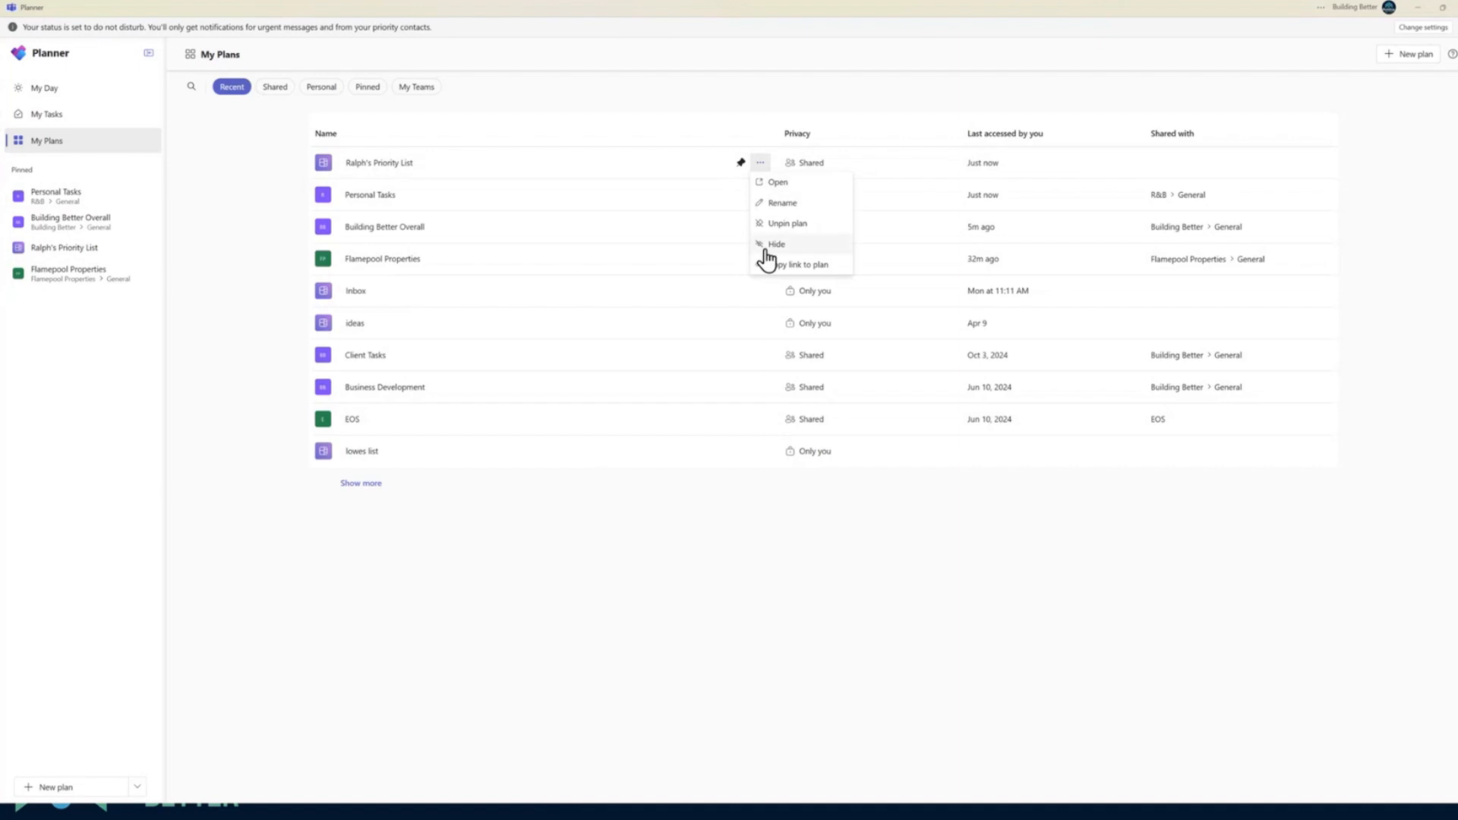
{"action": "left_click", "coordinate": [713, 659]}
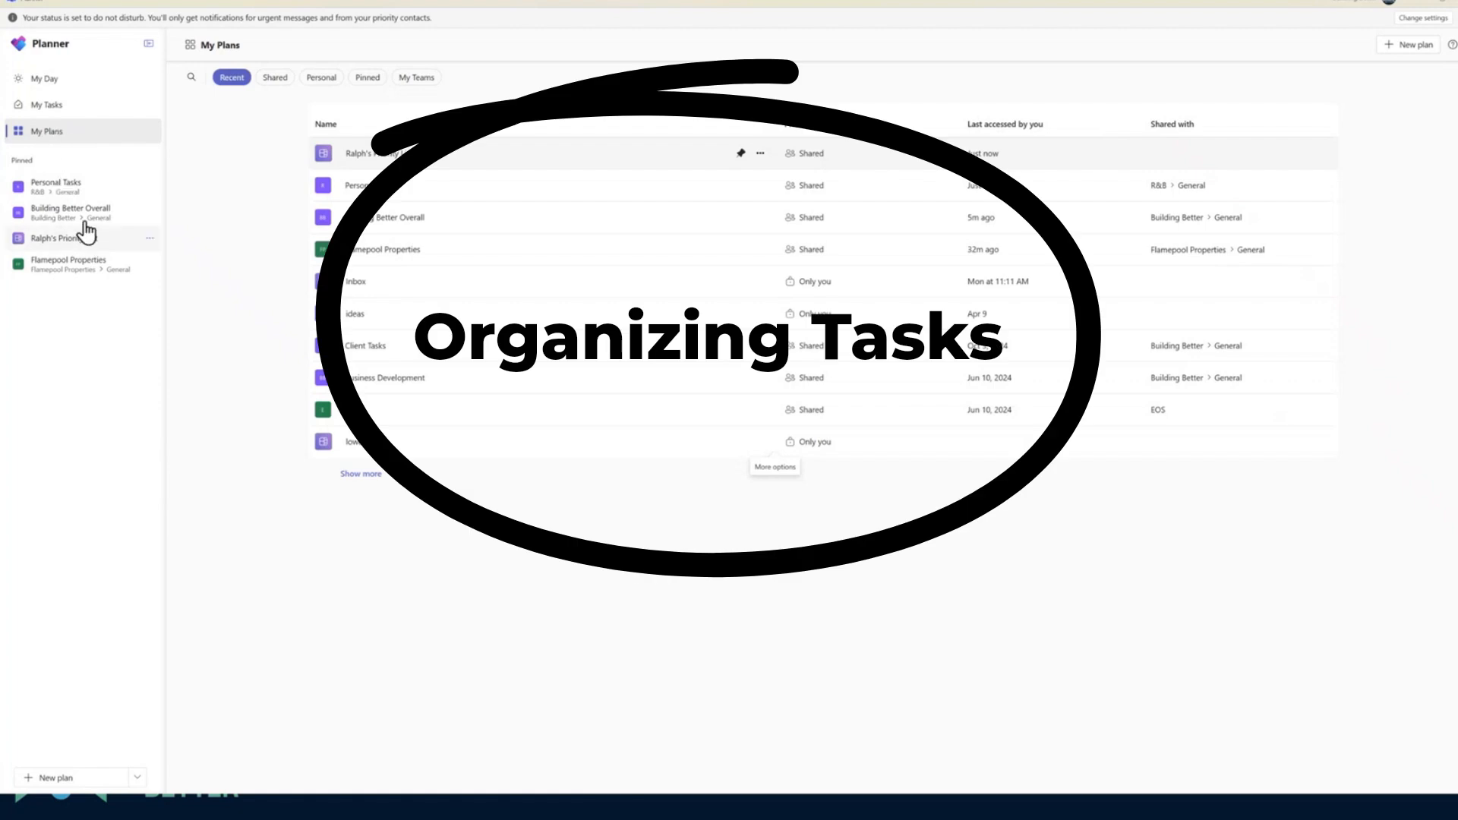
Open the pinned Flamepool Properties plan and look through its board, schedule and charts
{"action": "left_click", "coordinate": [68, 266]}
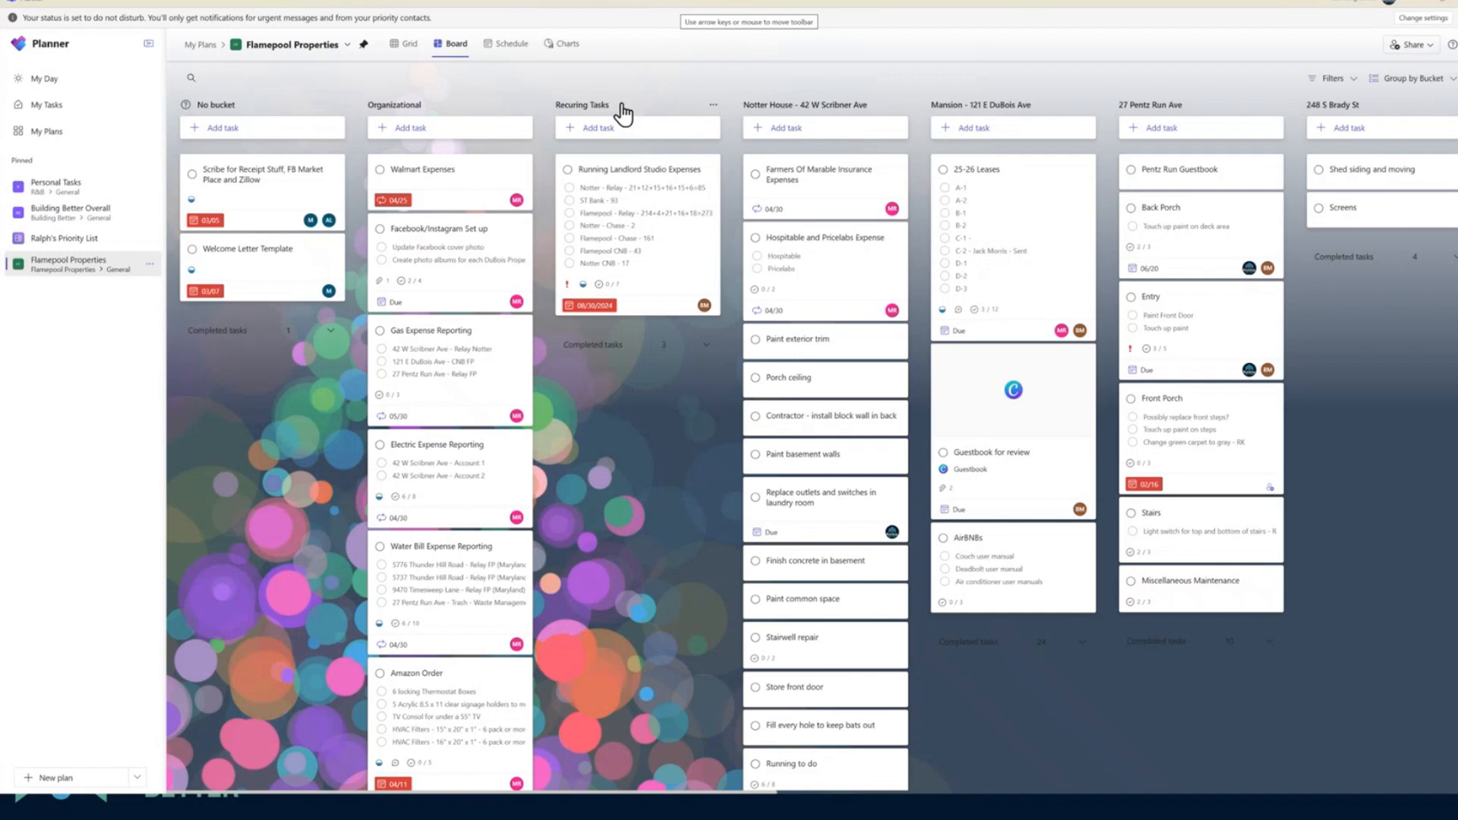
{"action": "mouse_move", "coordinate": [622, 108]}
{"action": "left_mouse_down"}
{"action": "mouse_move", "coordinate": [780, 114]}
{"action": "mouse_move", "coordinate": [629, 109]}
{"action": "left_mouse_up"}
{"action": "left_click", "coordinate": [501, 48]}
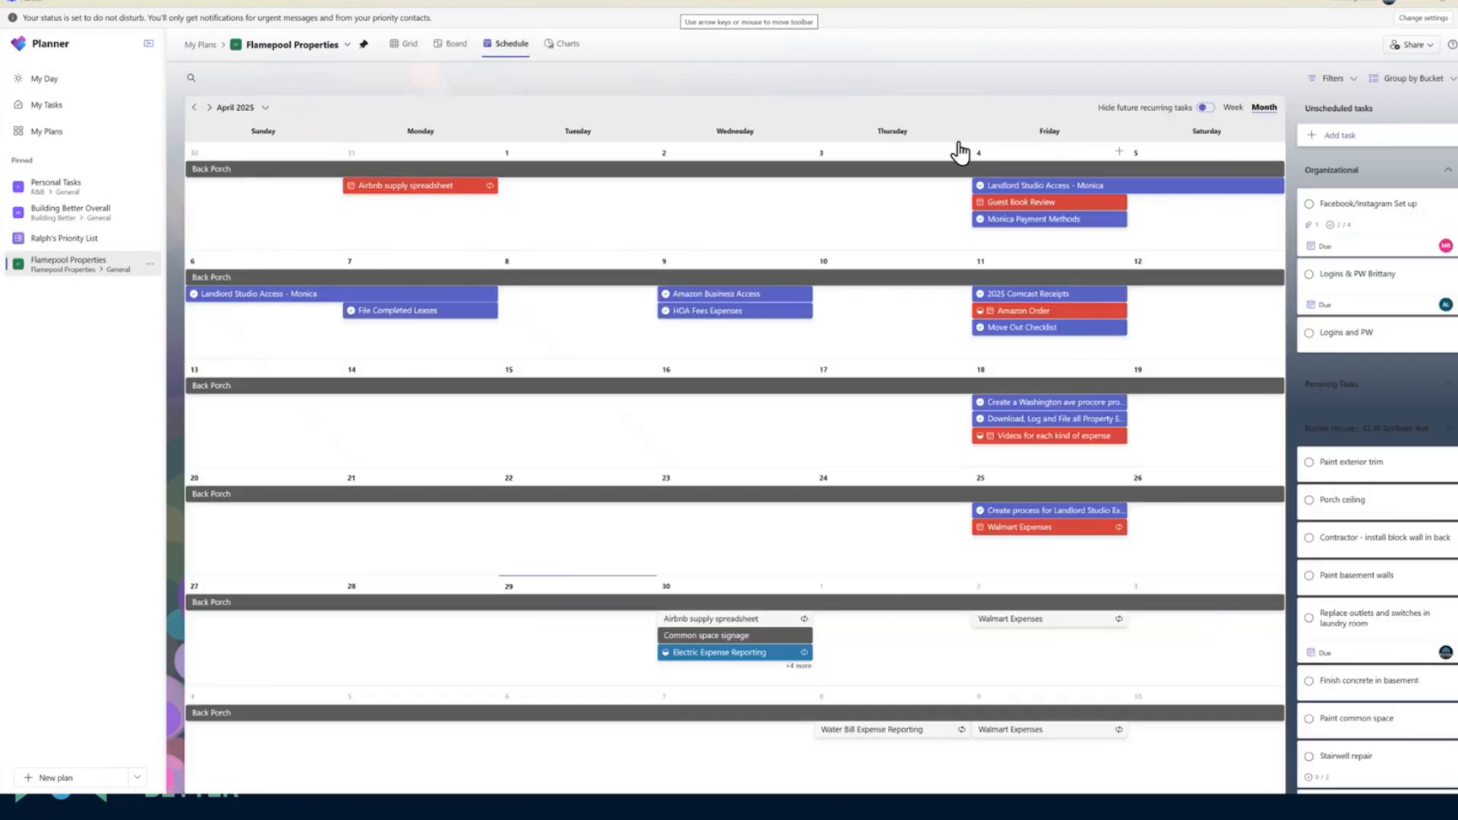
{"action": "left_click", "coordinate": [563, 46]}
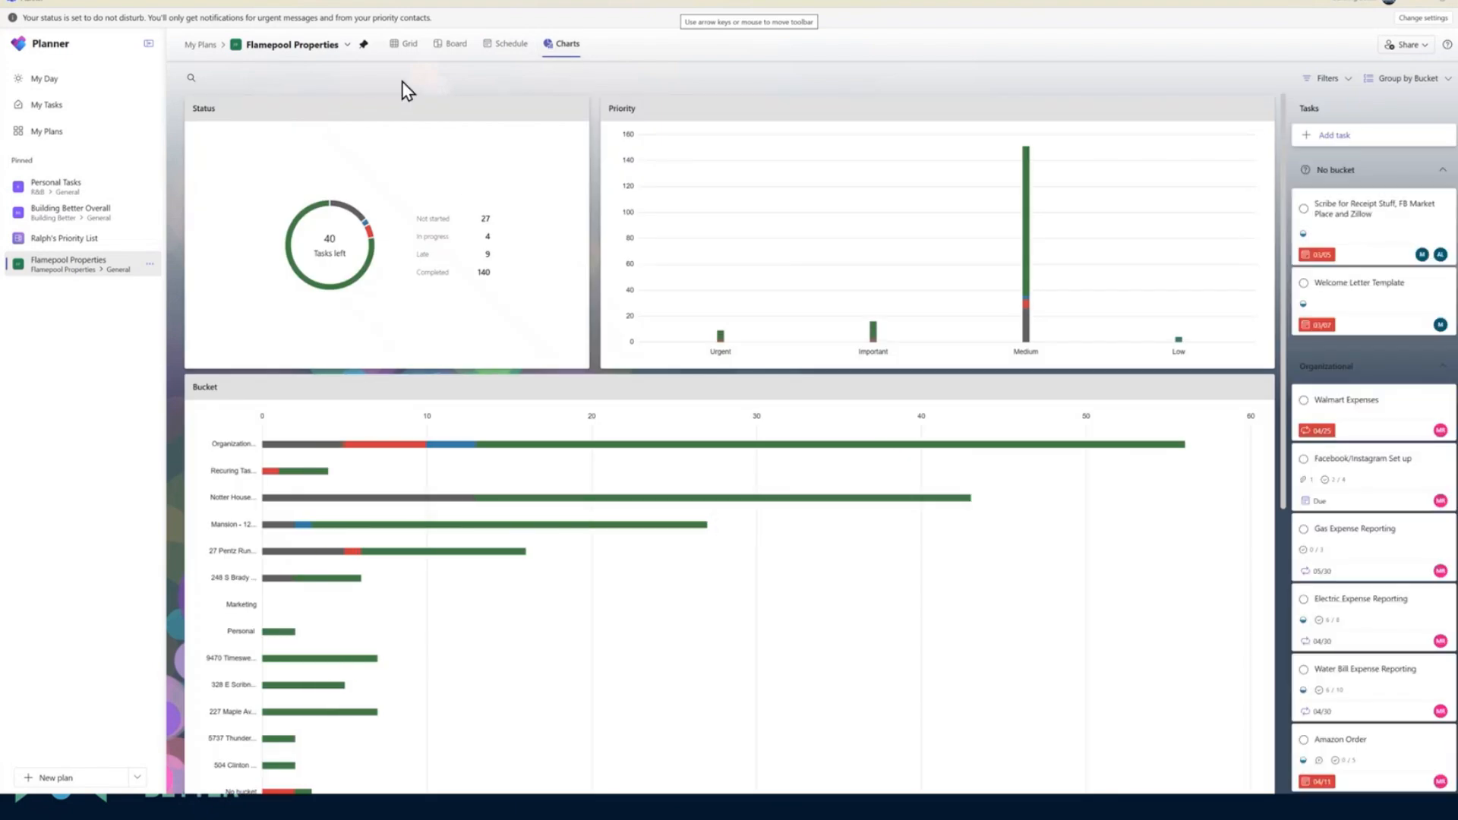
Show the Flamepool Properties tasks as a grid and filter them by progress to Not started and In progress
{"action": "left_click", "coordinate": [405, 44]}
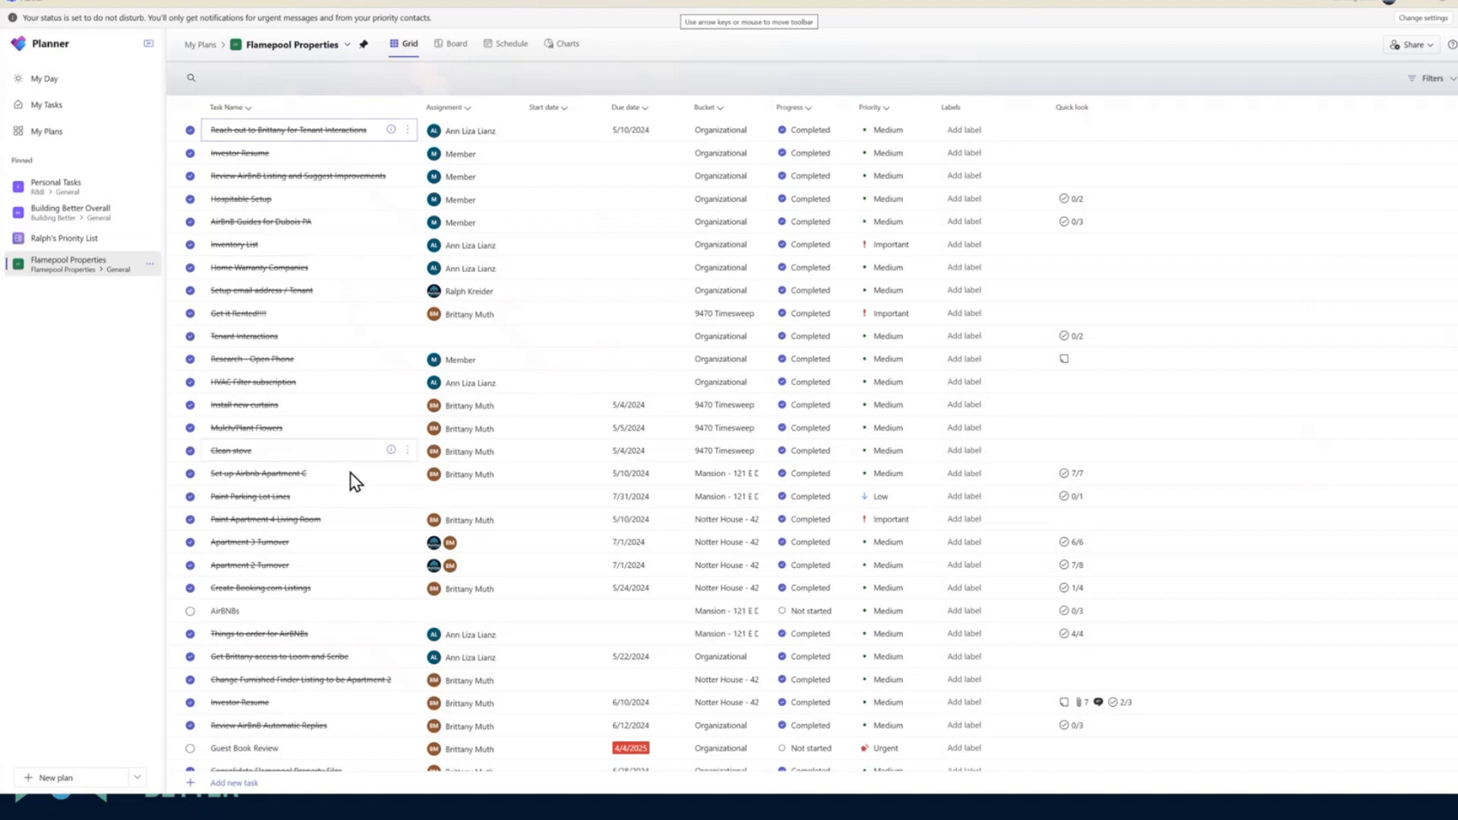
{"action": "left_click", "coordinate": [1428, 79]}
{"action": "left_click", "coordinate": [1358, 167]}
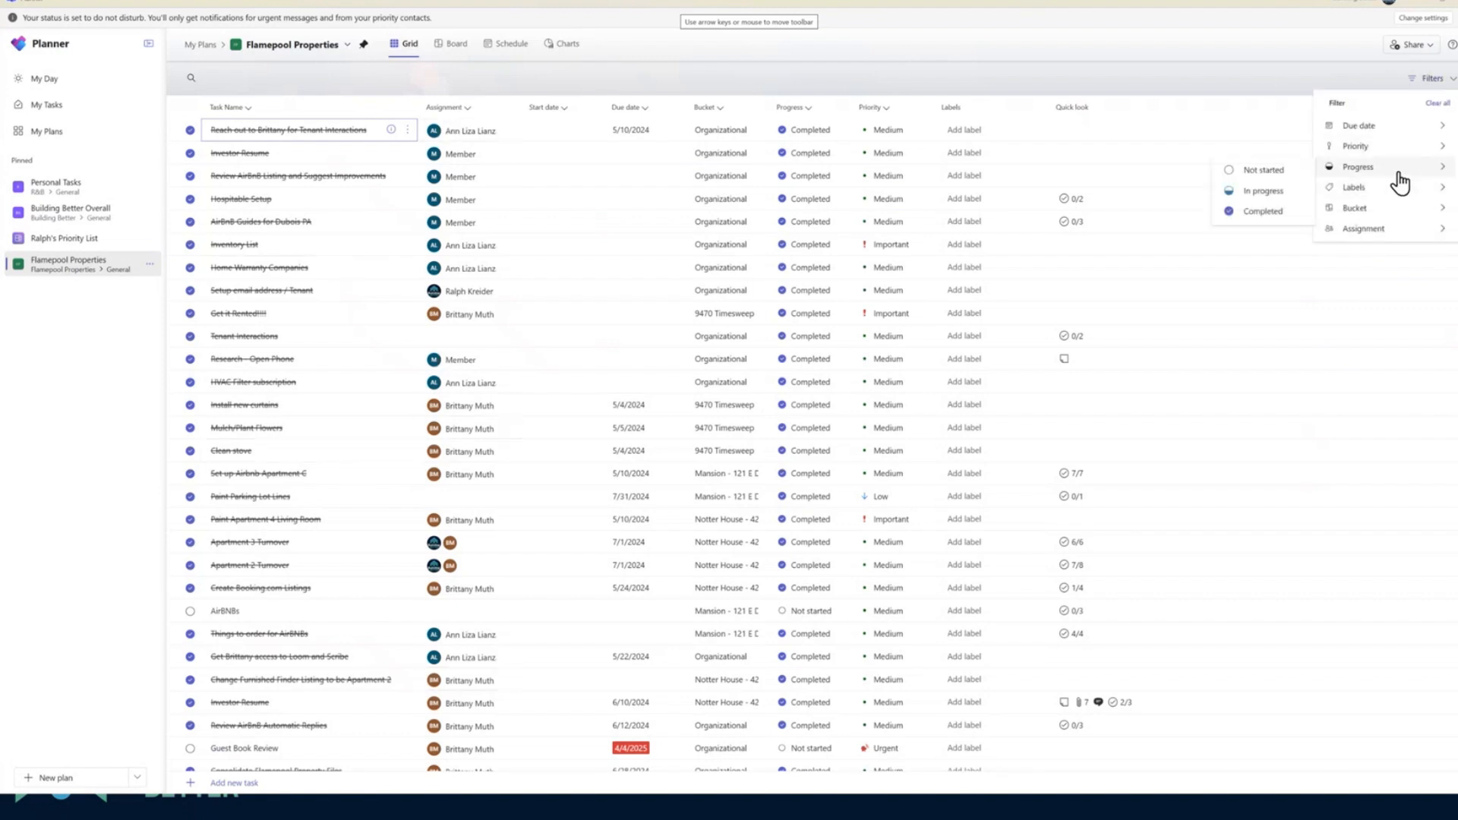
{"action": "left_click", "coordinate": [1267, 170]}
{"action": "left_click", "coordinate": [1283, 199]}
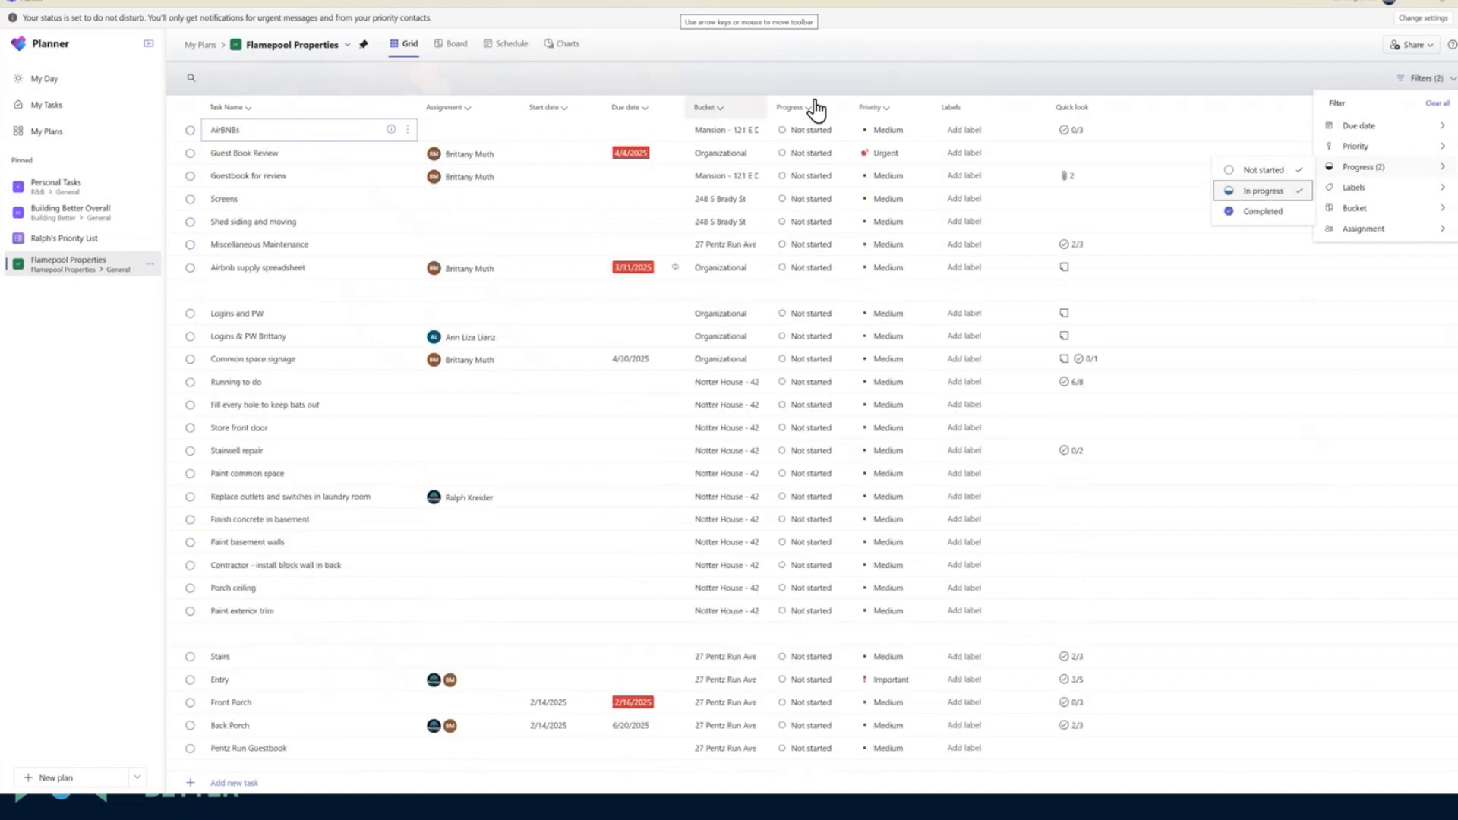
{"action": "left_click", "coordinate": [1207, 74]}
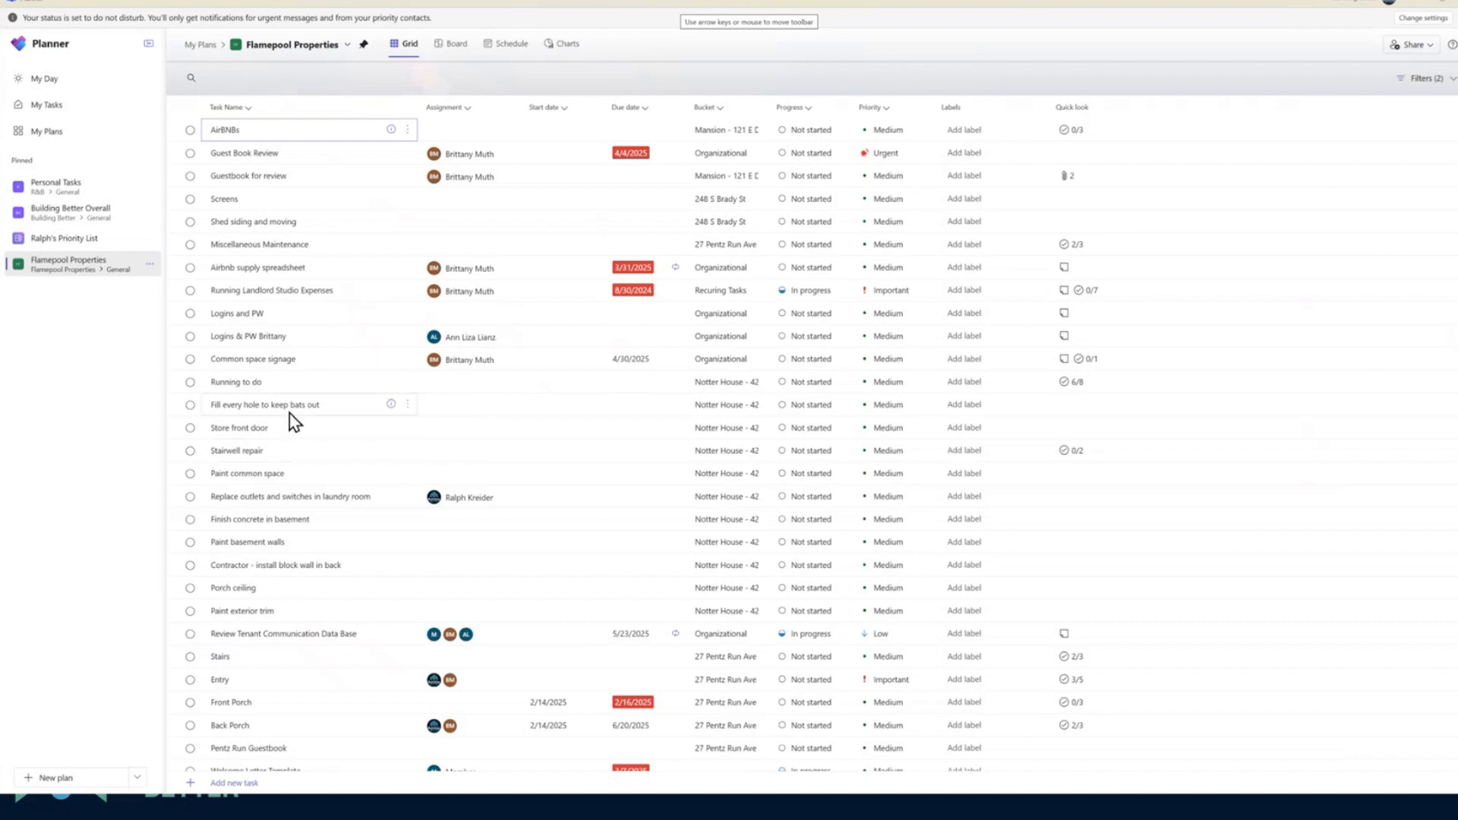
{"action": "left_click", "coordinate": [619, 809]}
{"action": "left_click", "coordinate": [646, 690]}
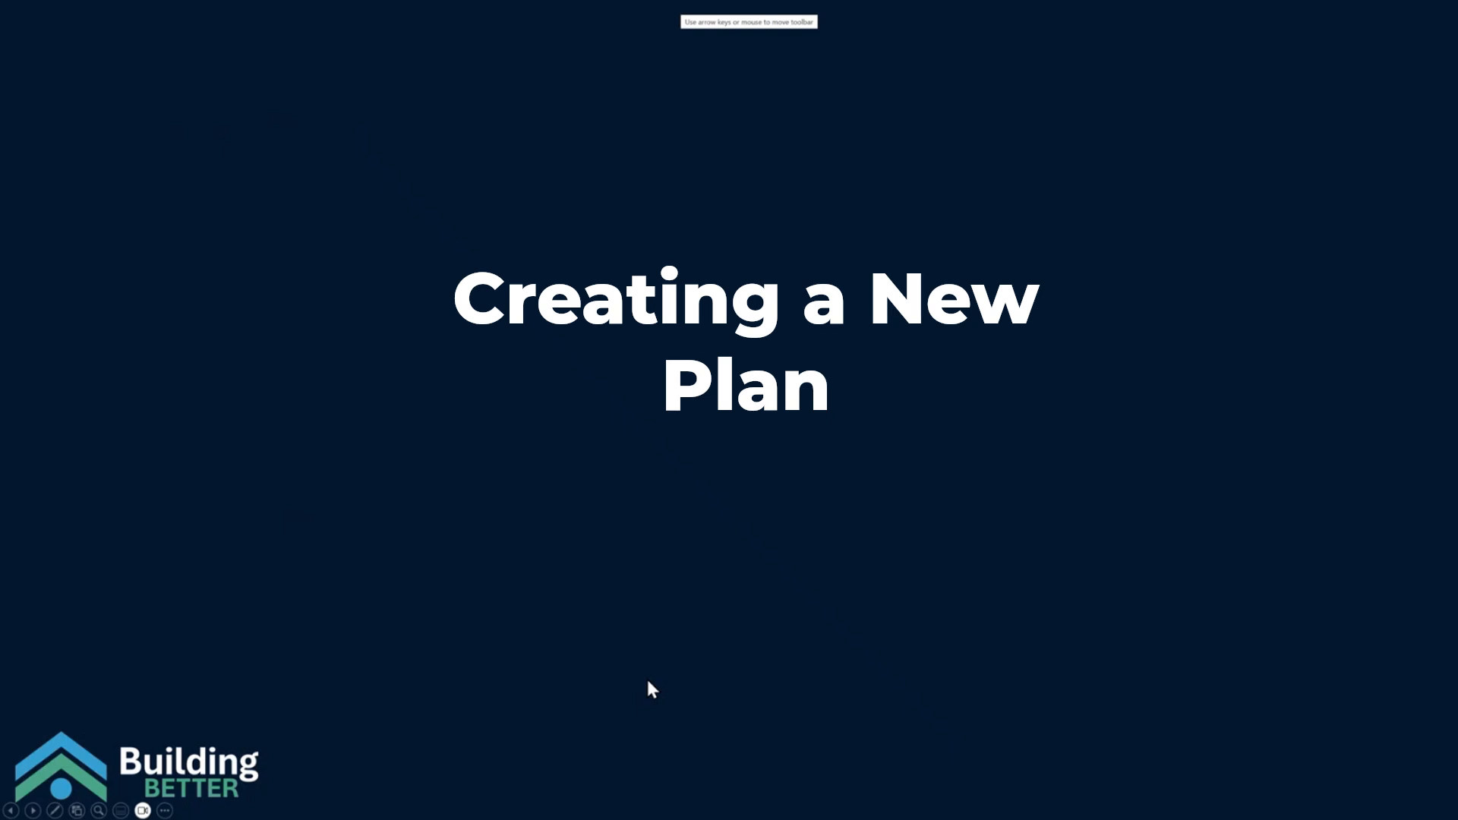
{"action": "key", "text": "alt+Tab"}
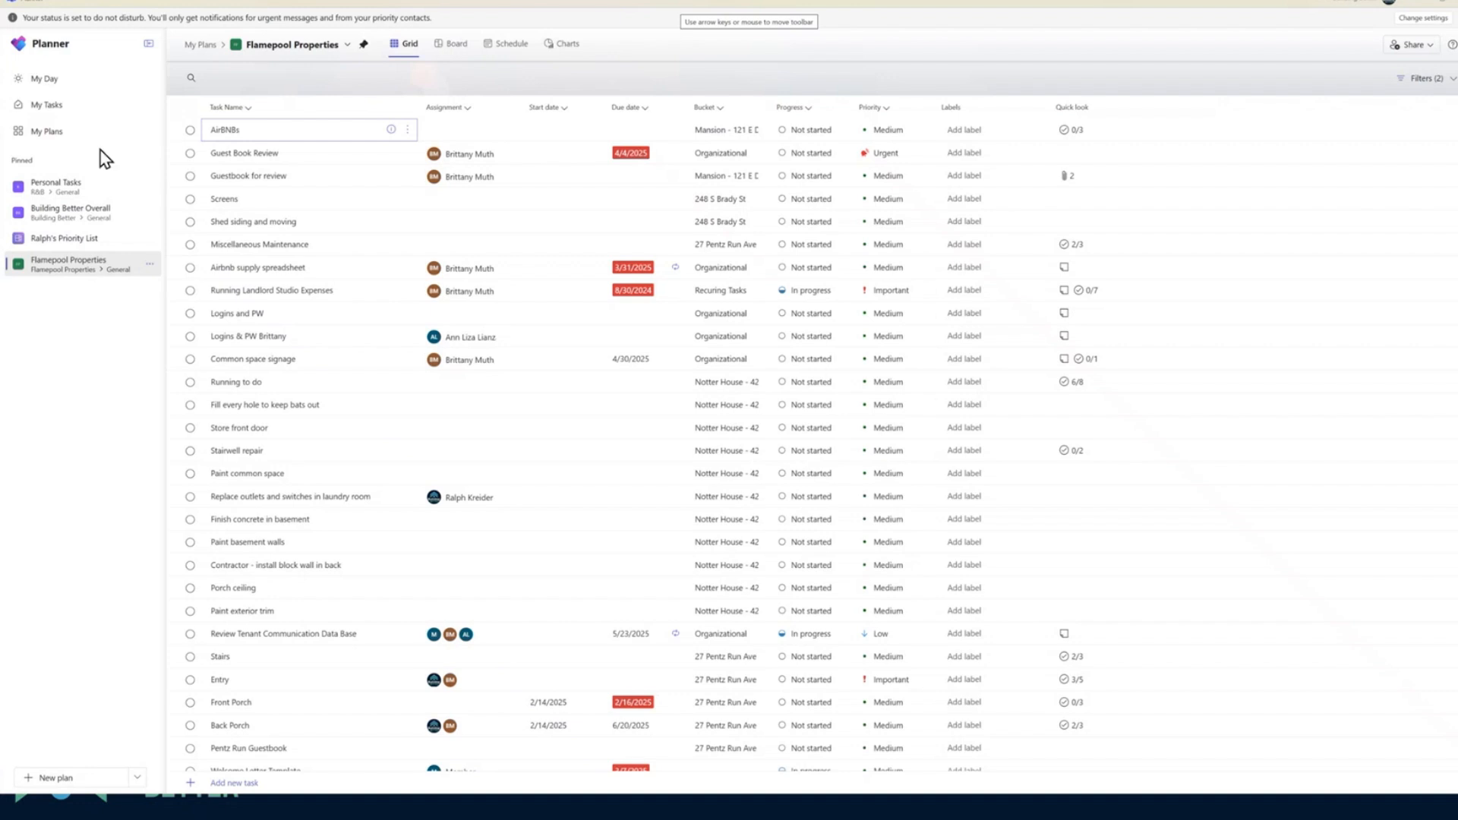
Start creating a new plan from My Plans and preview the Simple Plan template
{"action": "left_click", "coordinate": [60, 133]}
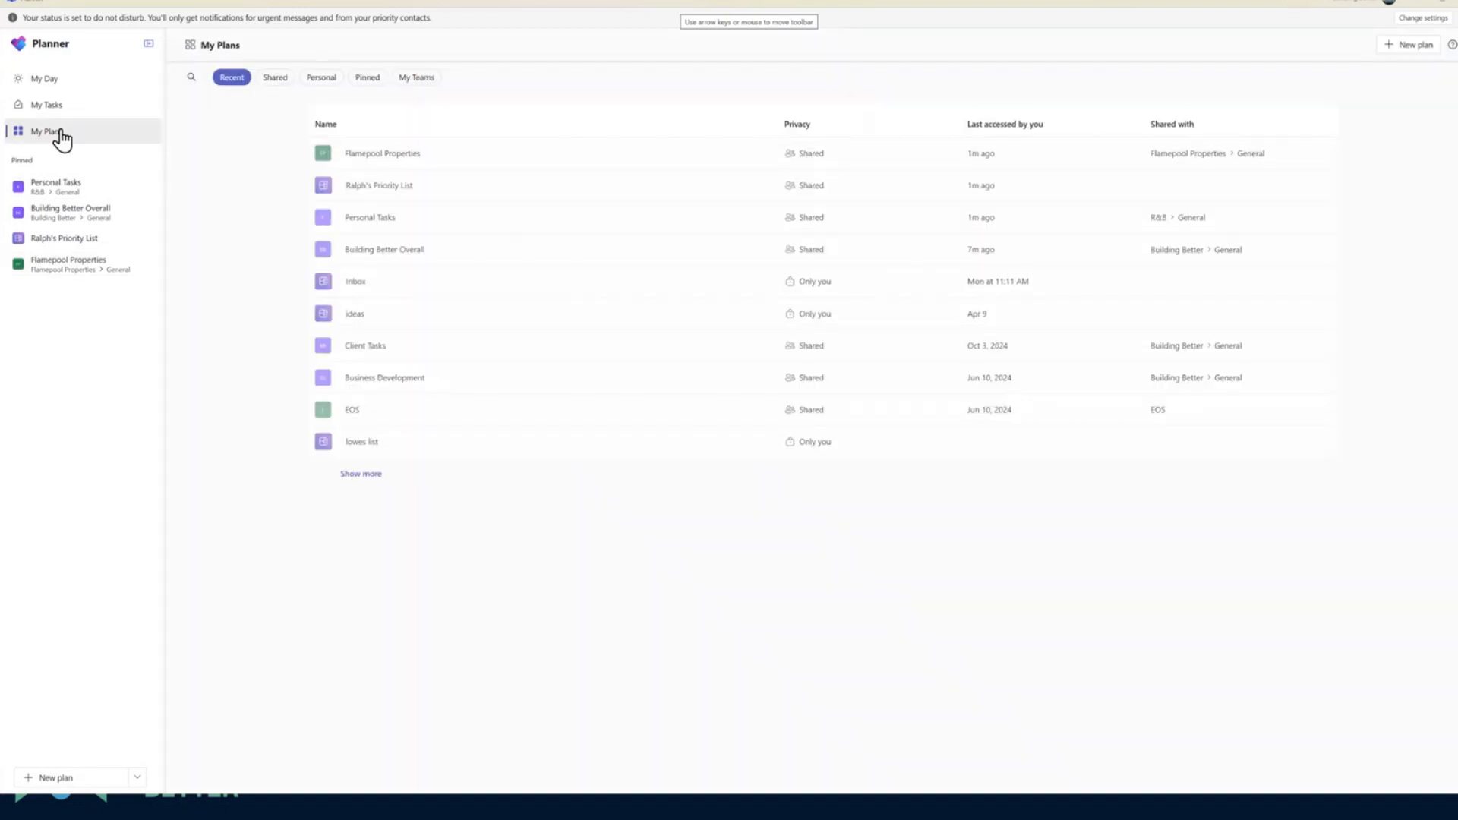
{"action": "left_click", "coordinate": [1409, 45]}
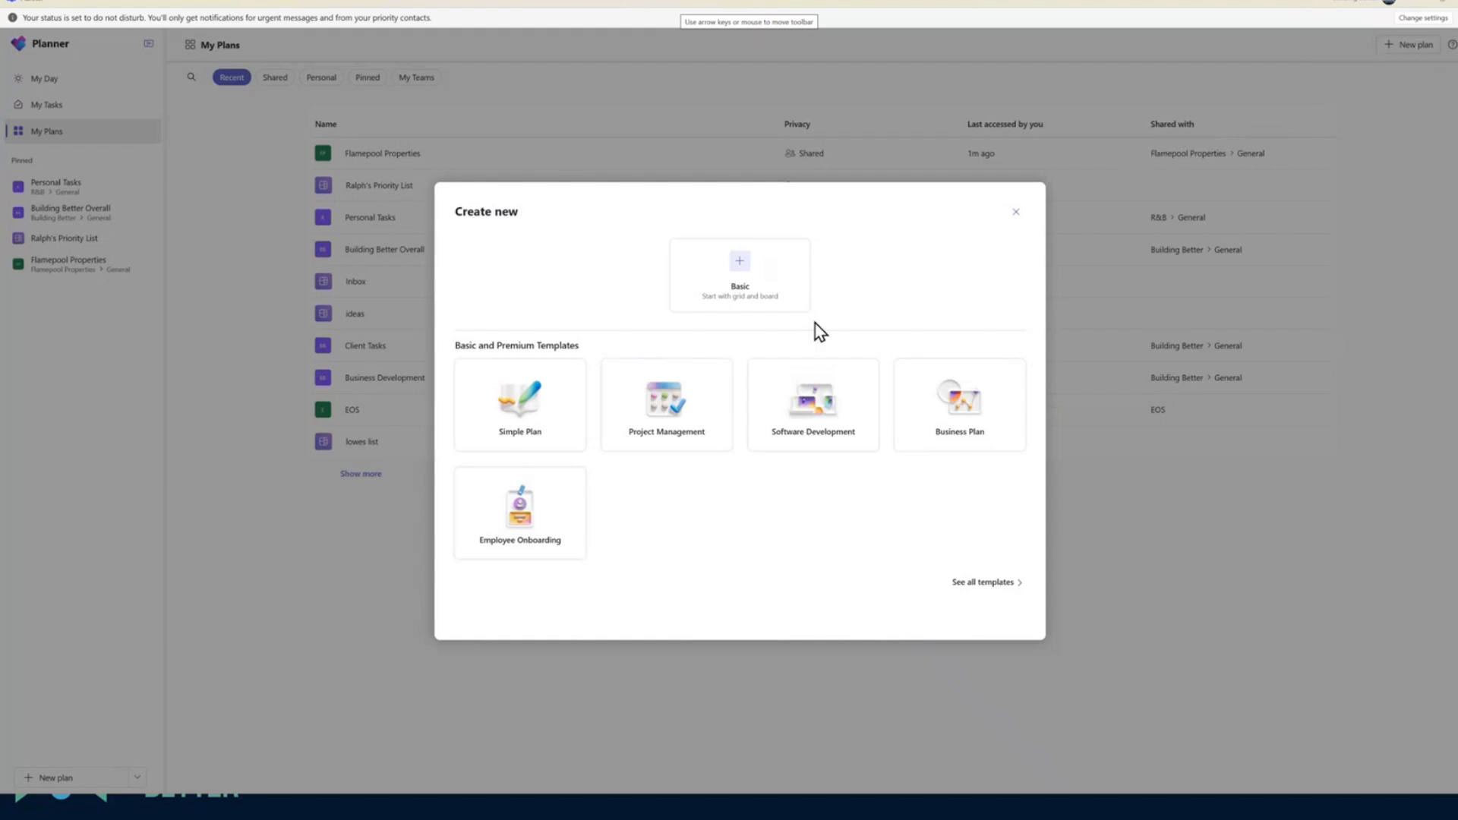
{"action": "left_click", "coordinate": [542, 422]}
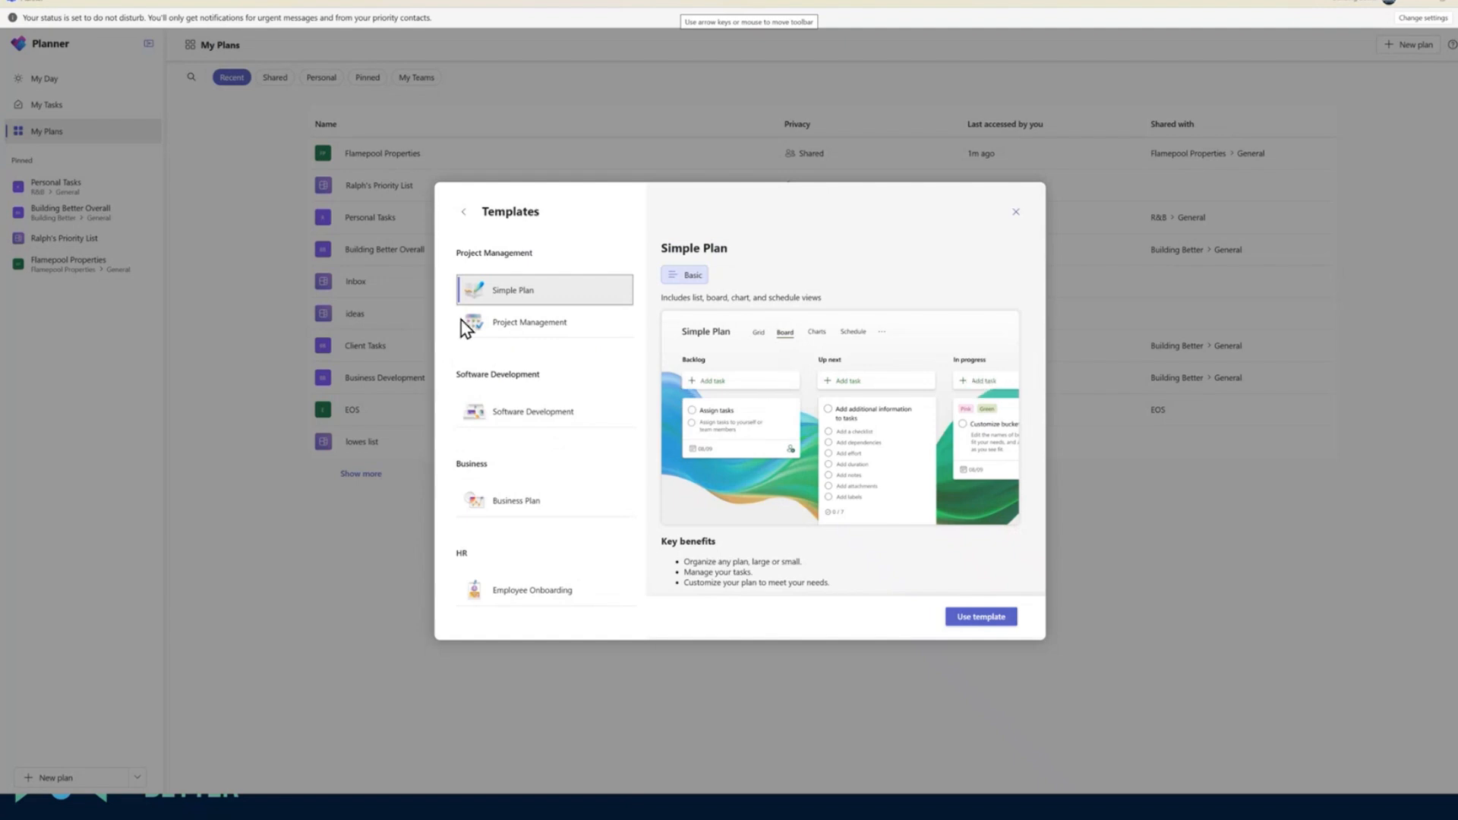
Preview the Project Management, Software Development, Business Plan and Employee Onboarding templates, and select Simple Plan again
{"action": "left_click", "coordinate": [508, 328]}
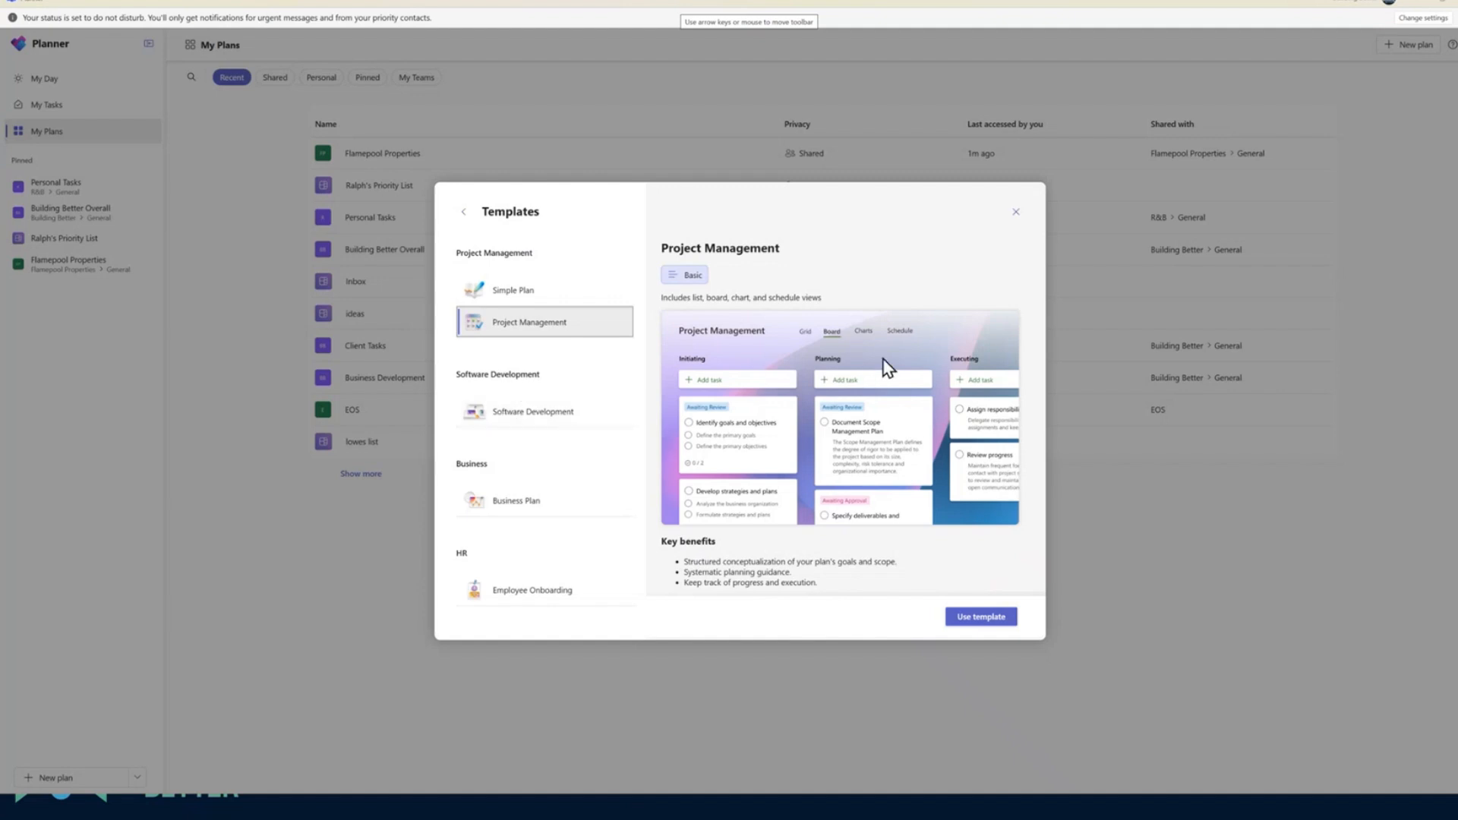
{"action": "left_click", "coordinate": [515, 416]}
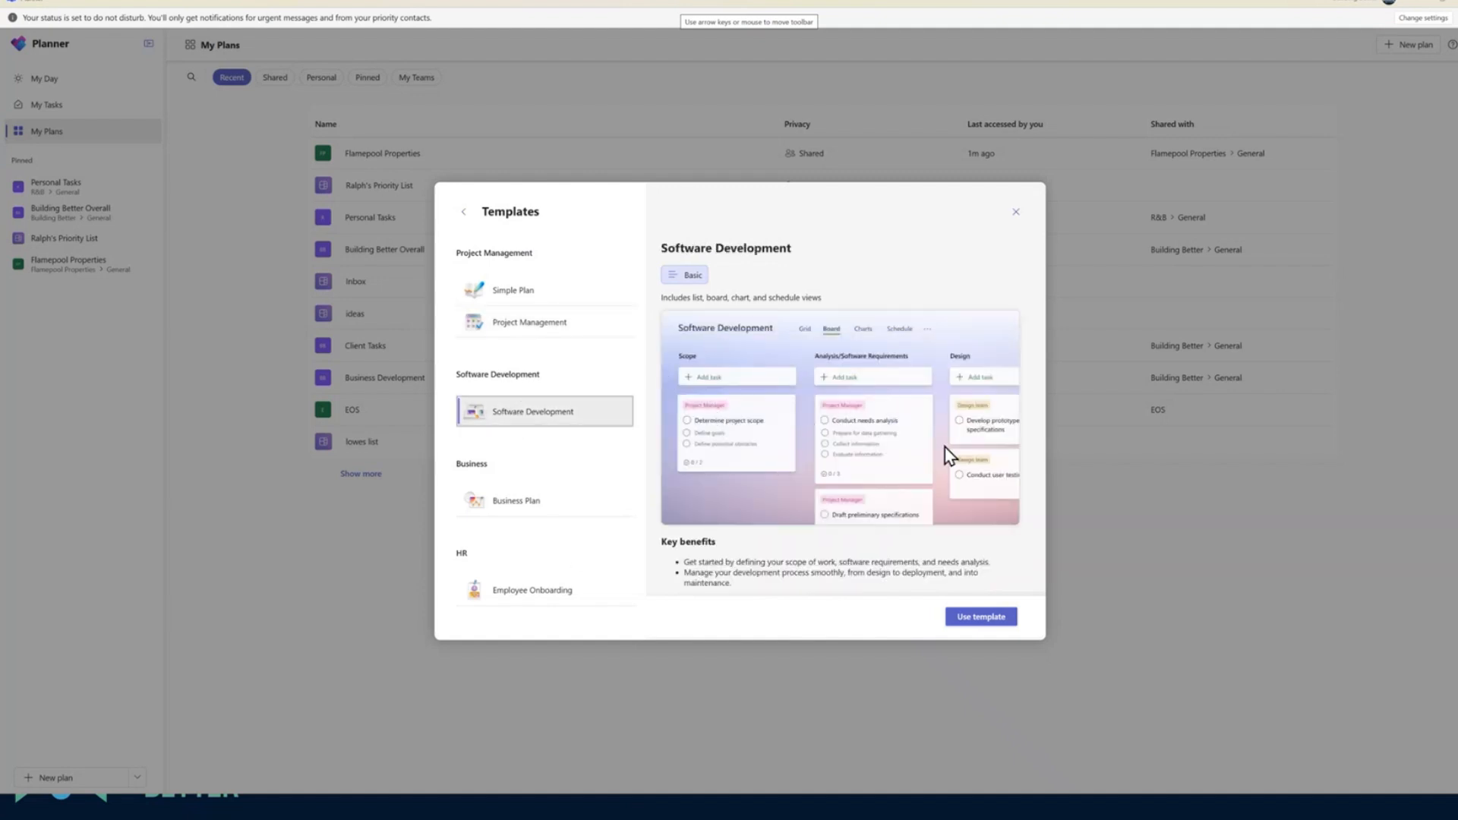
{"action": "left_click", "coordinate": [537, 506]}
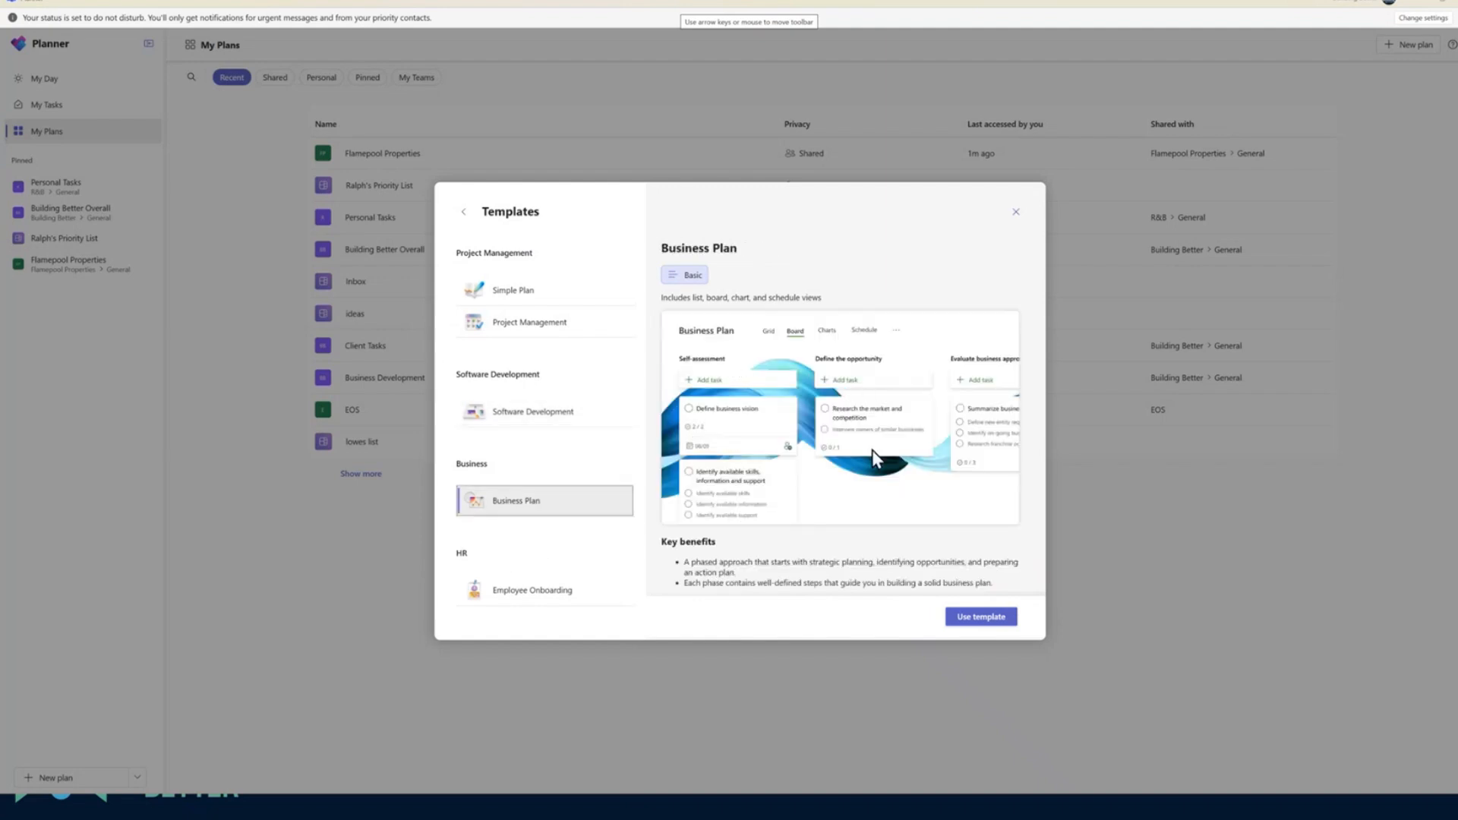
{"action": "left_click", "coordinate": [563, 592]}
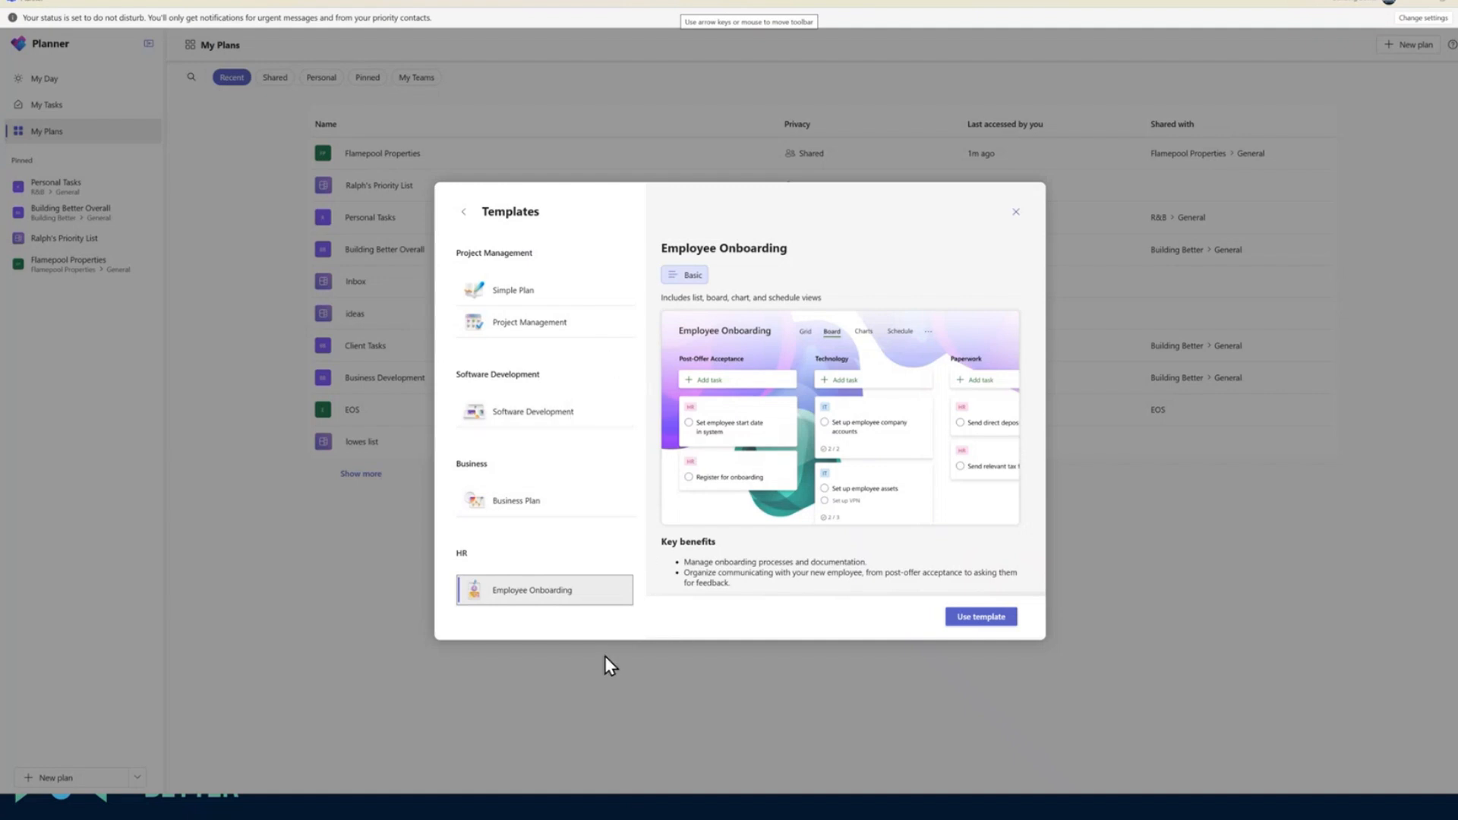
{"action": "left_click", "coordinate": [510, 296]}
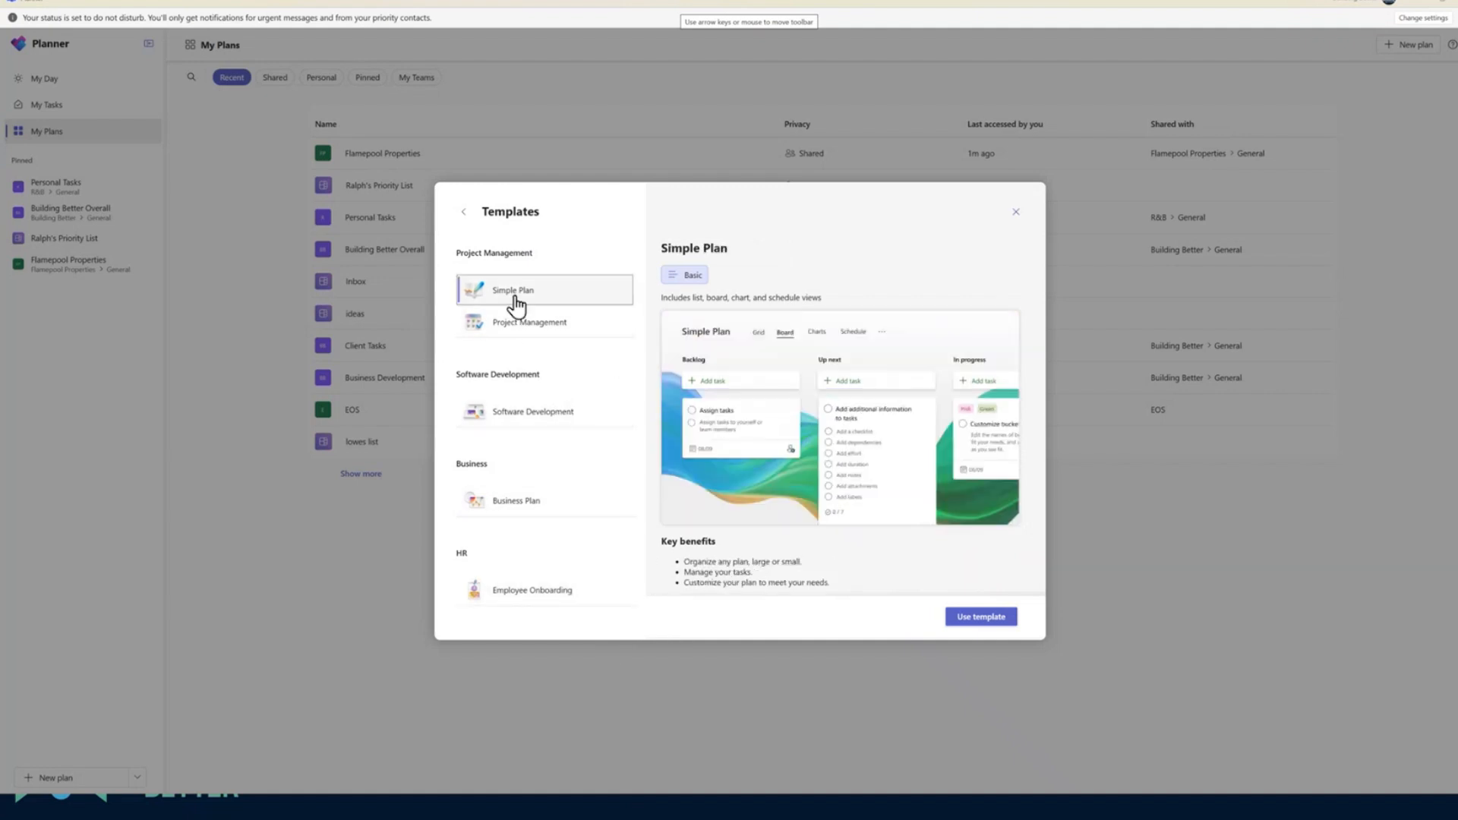
Create a plan named Tech Tip Planning from the Simple Plan template, add it to the Tech Tips group and pin it
{"action": "left_click", "coordinate": [974, 618]}
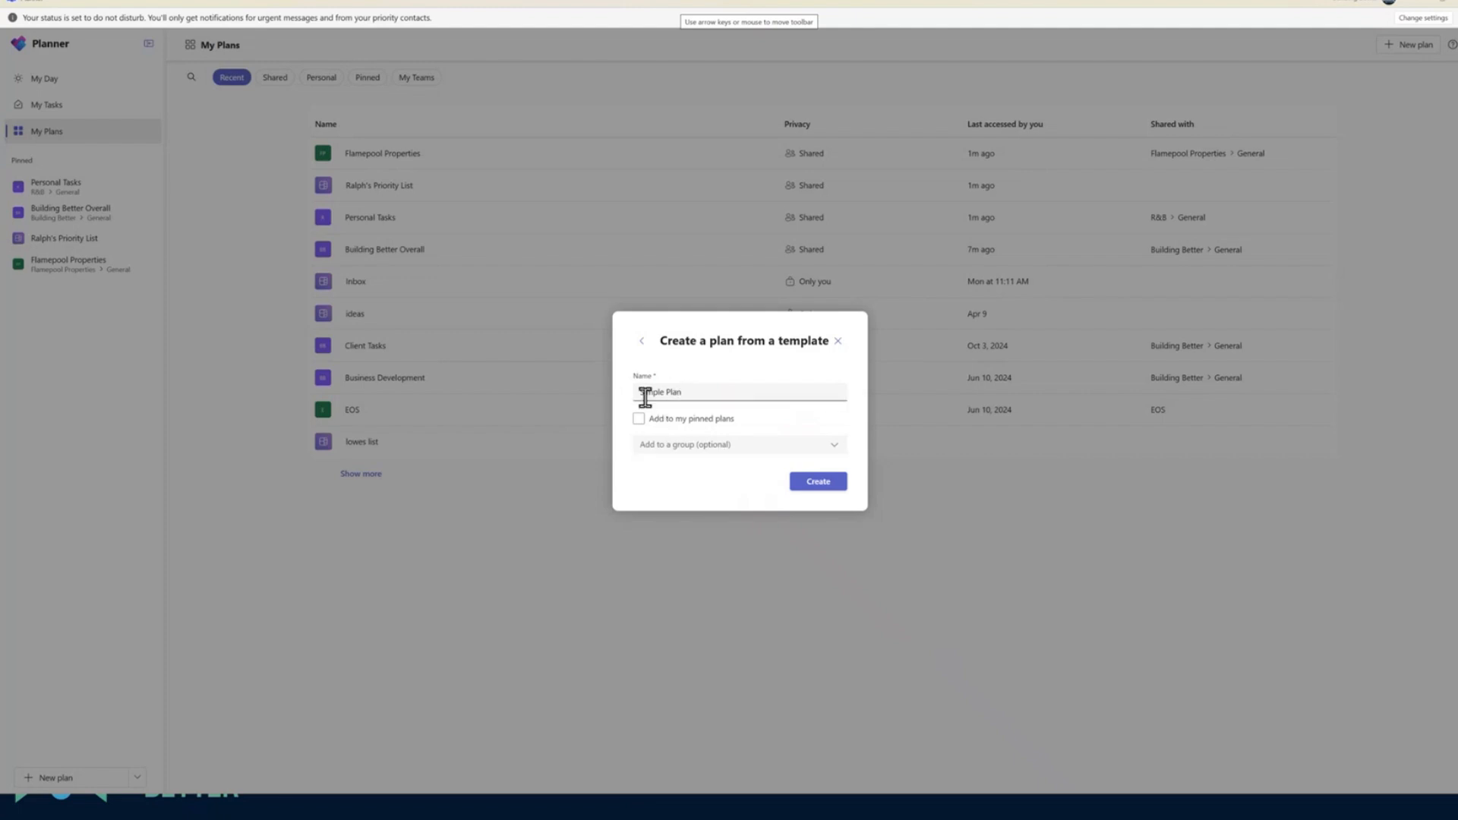
{"action": "left_click_drag", "start_coordinate": [638, 393], "coordinate": [694, 394]}
{"action": "type", "text": "Teh"}
{"action": "left_click", "coordinate": [693, 446]}
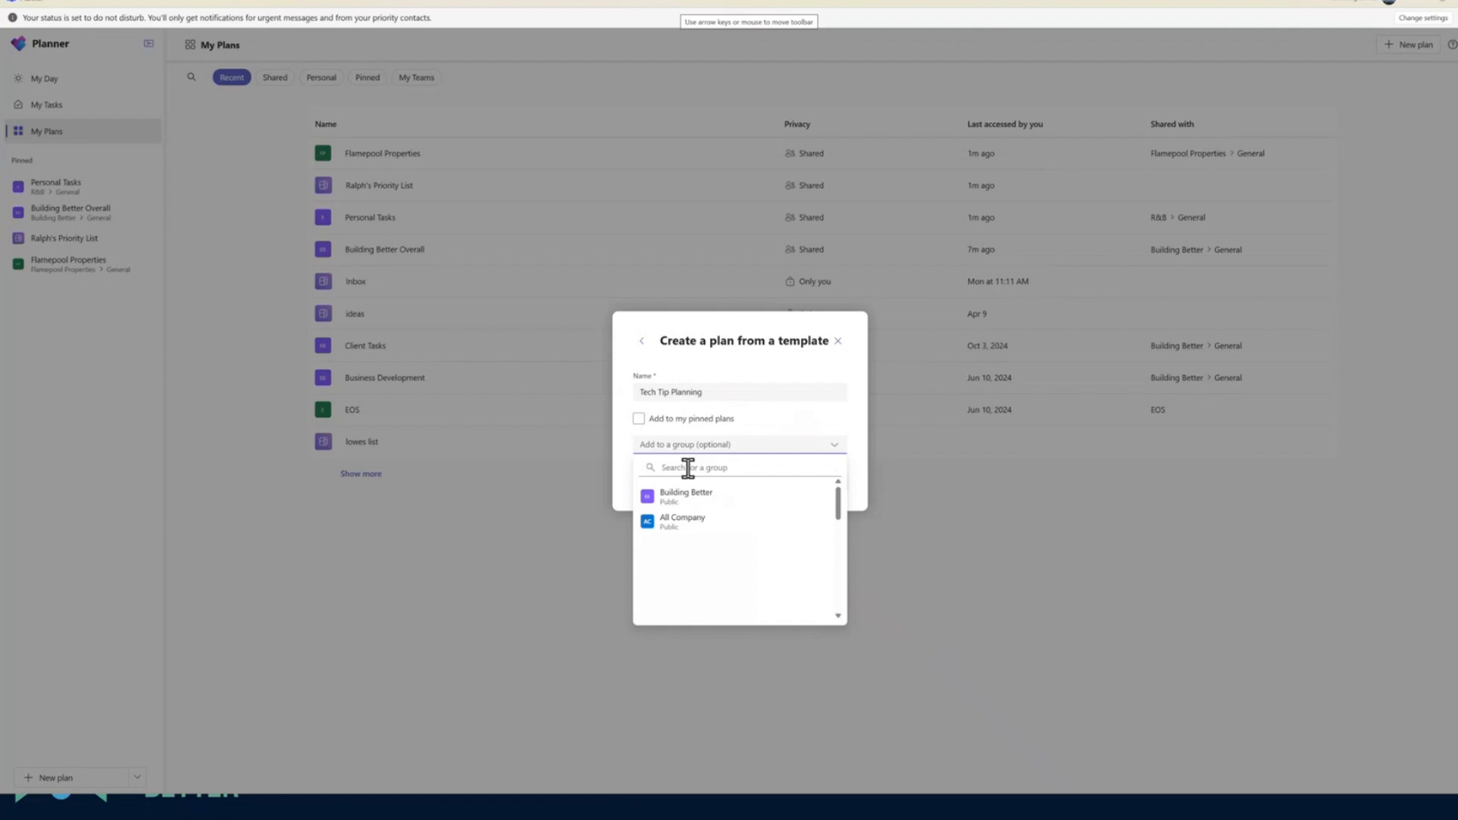
{"action": "left_click", "coordinate": [688, 468]}
{"action": "type", "text": "tech"}
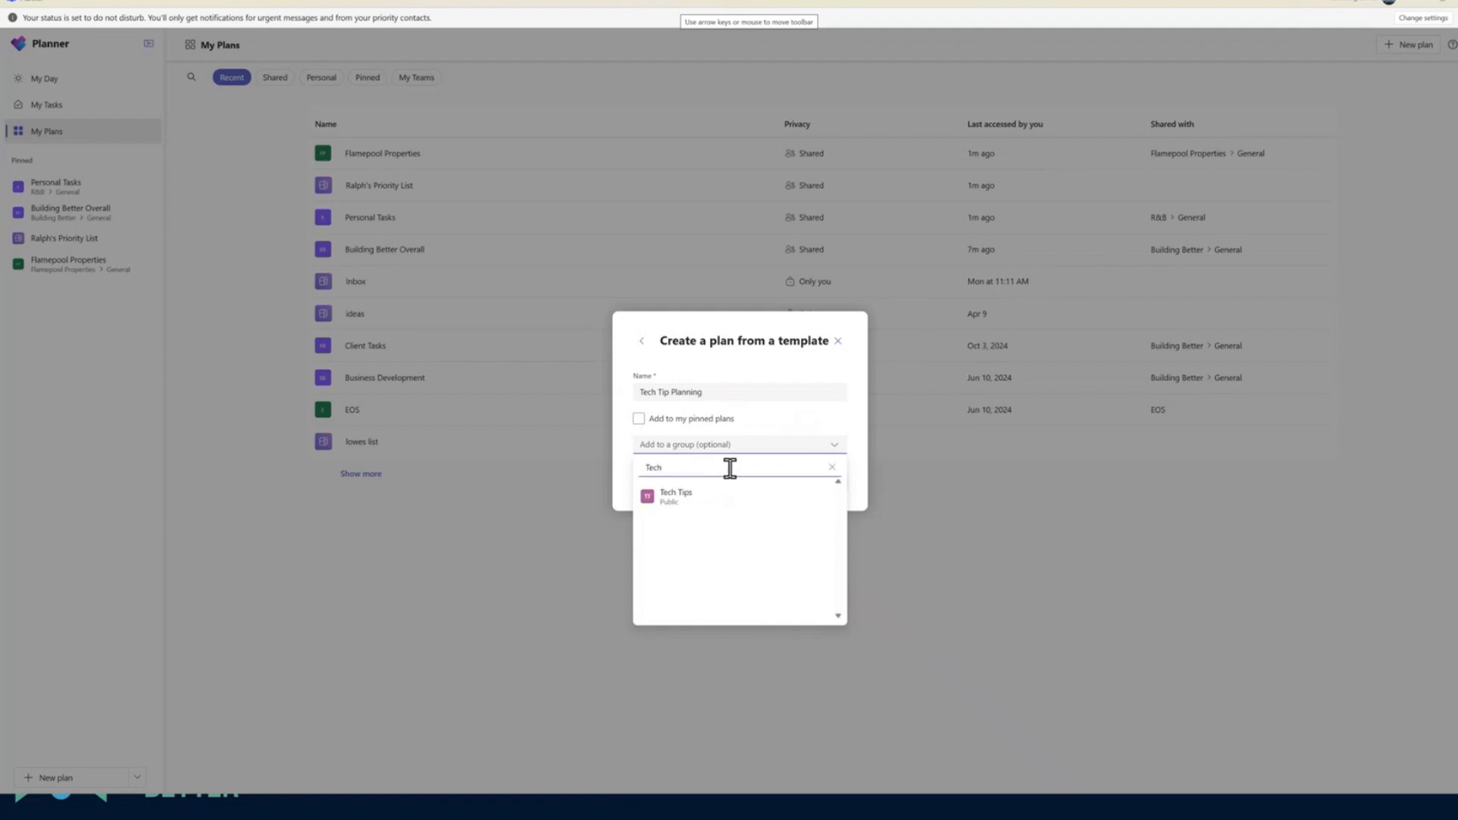
{"action": "left_click", "coordinate": [714, 495]}
{"action": "left_click", "coordinate": [639, 418]}
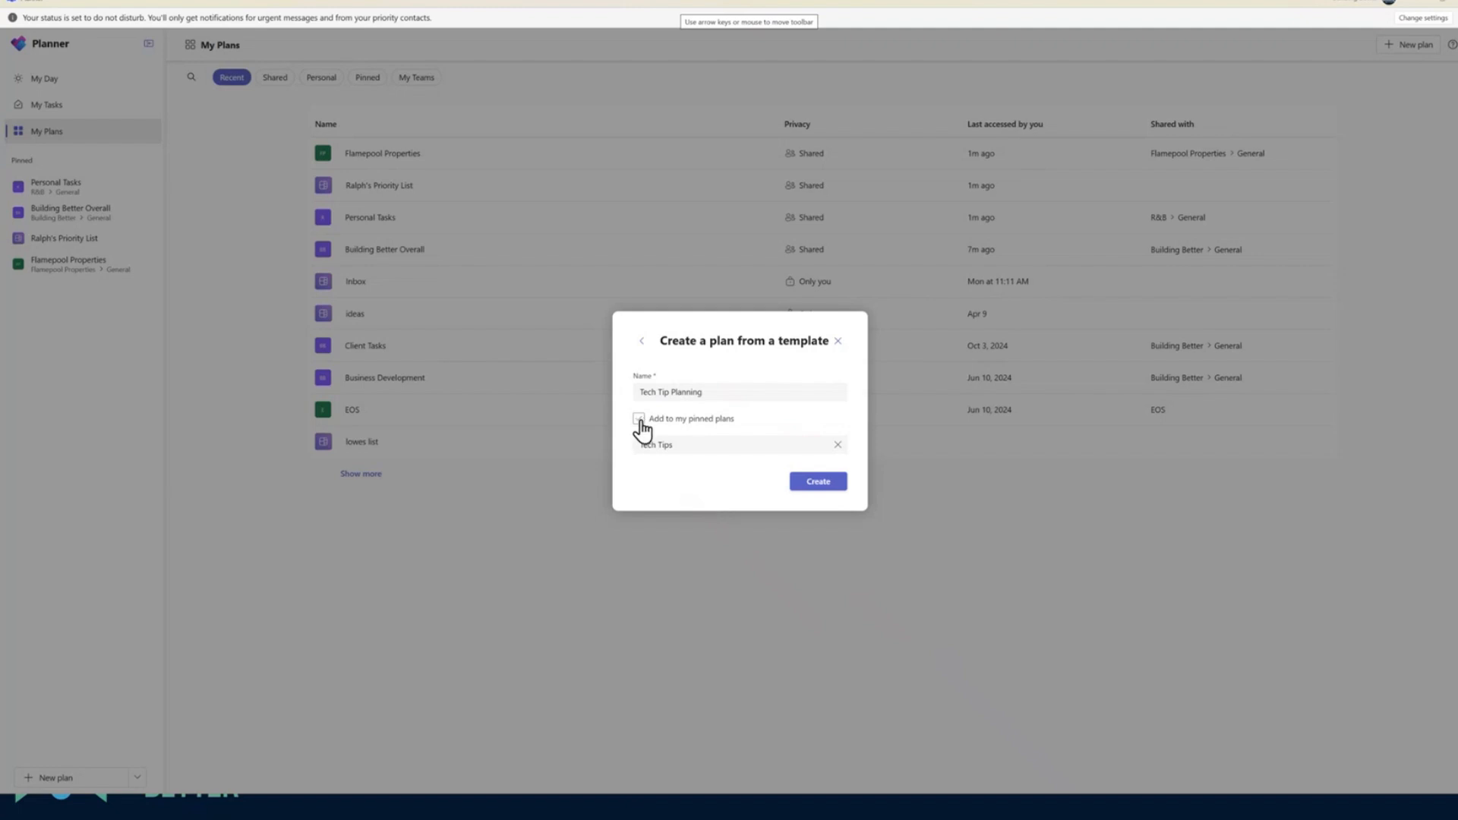
{"action": "left_click", "coordinate": [814, 484]}
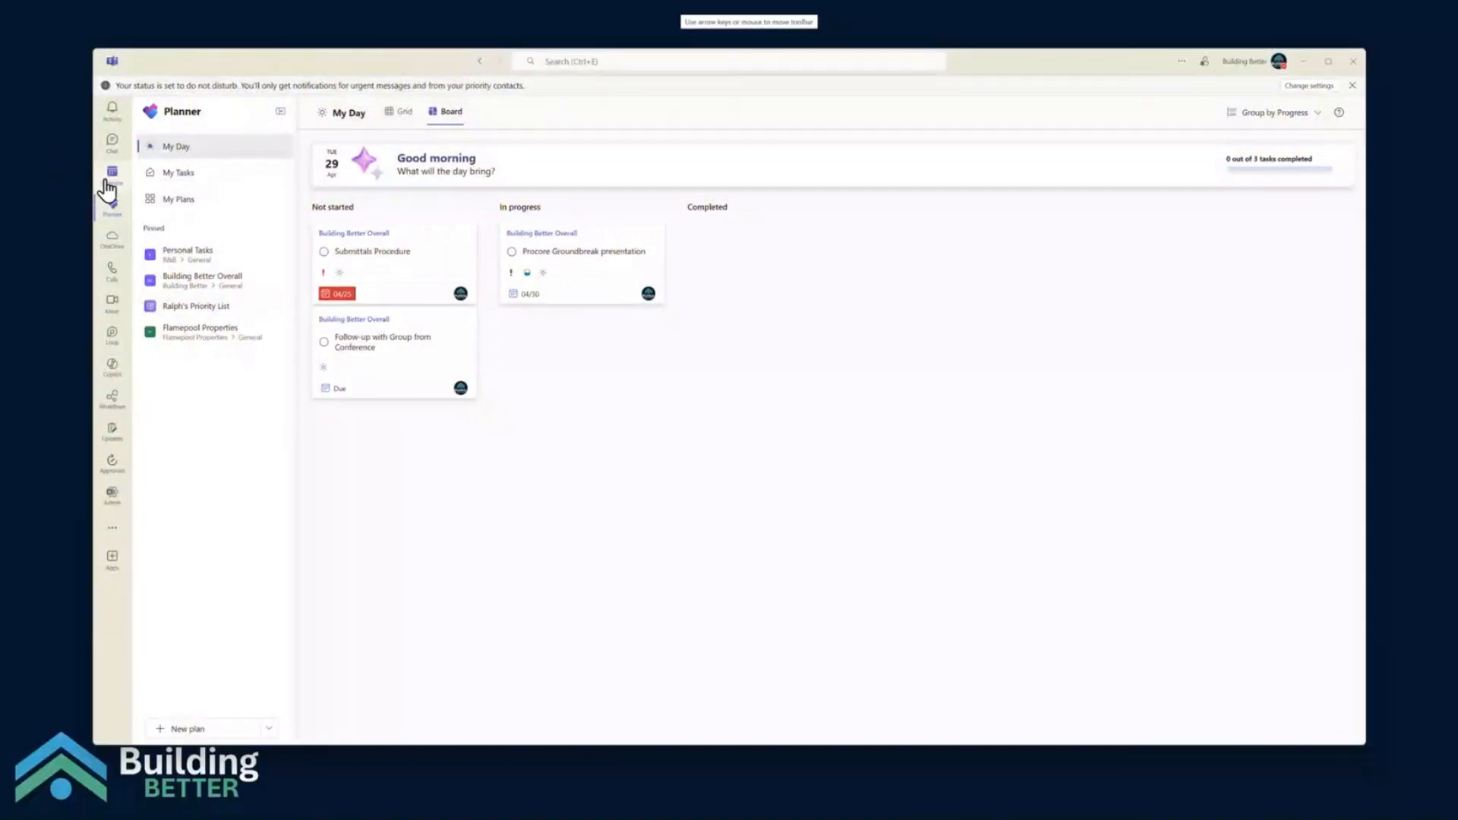
Add a Planner tab to the Planner channel of the Tech Tips team in Teams
{"action": "key", "text": "ctrl+2"}
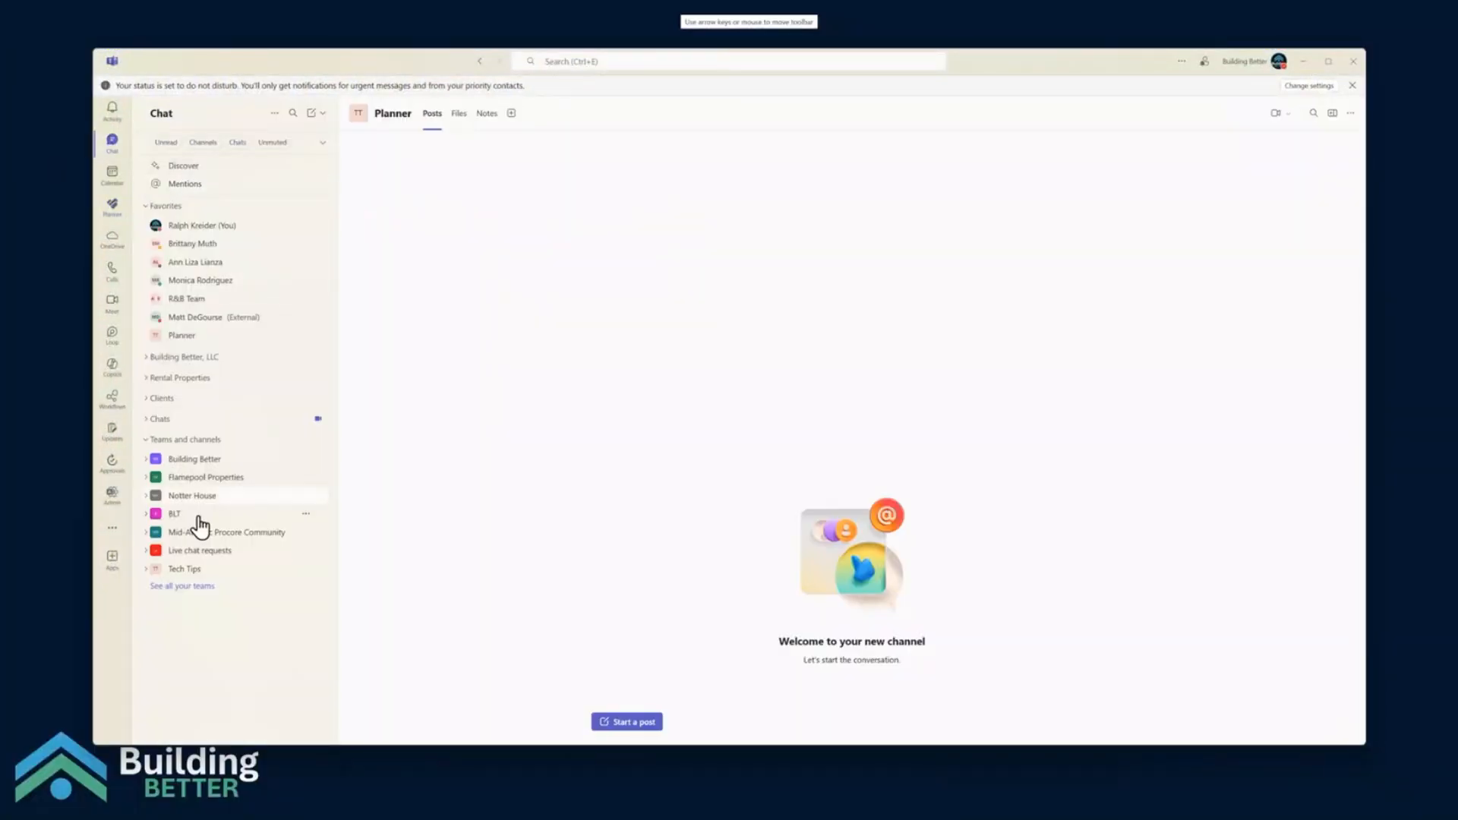
{"action": "left_click", "coordinate": [197, 570]}
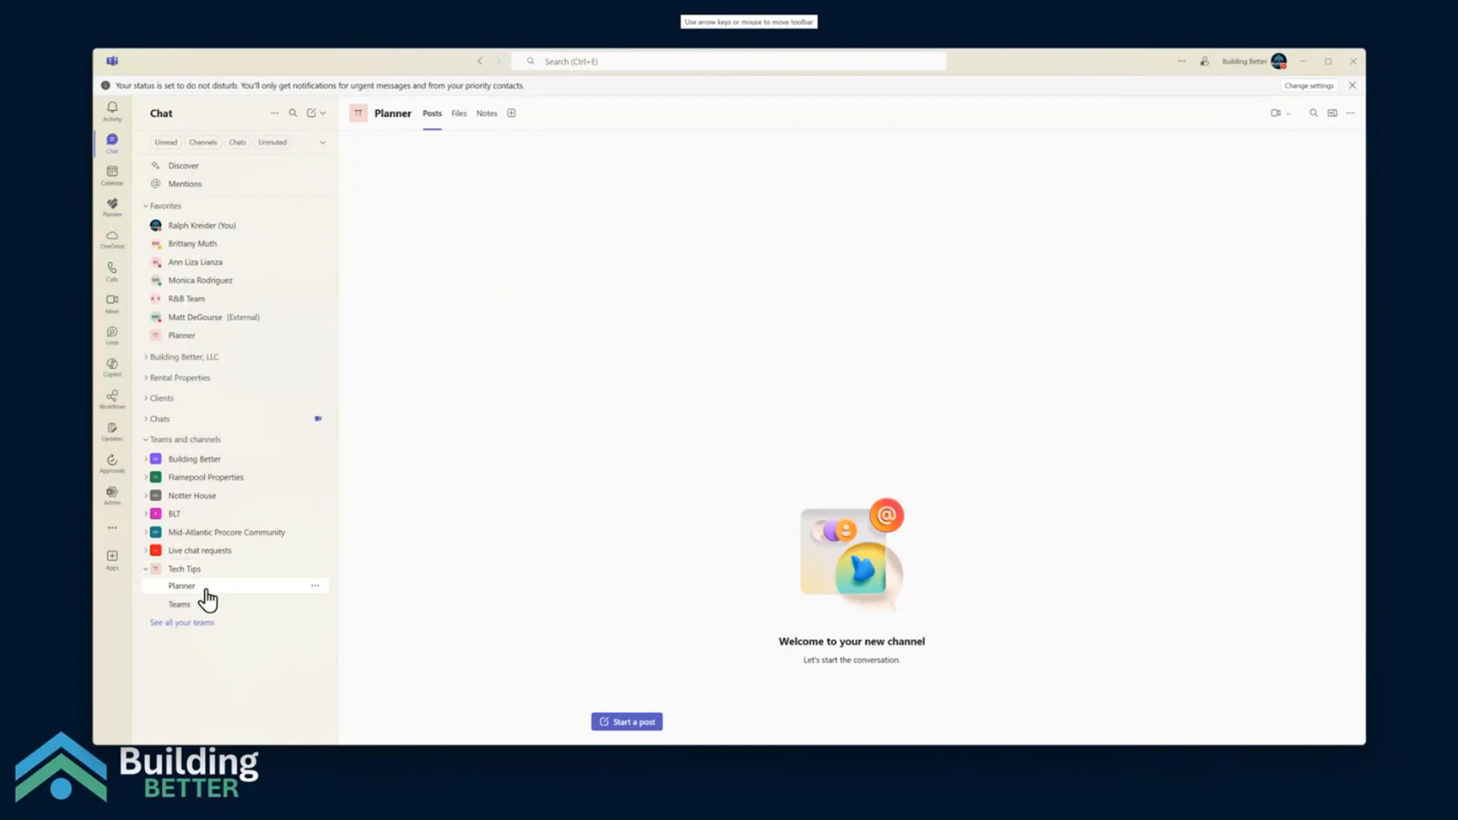
{"action": "left_click", "coordinate": [510, 114]}
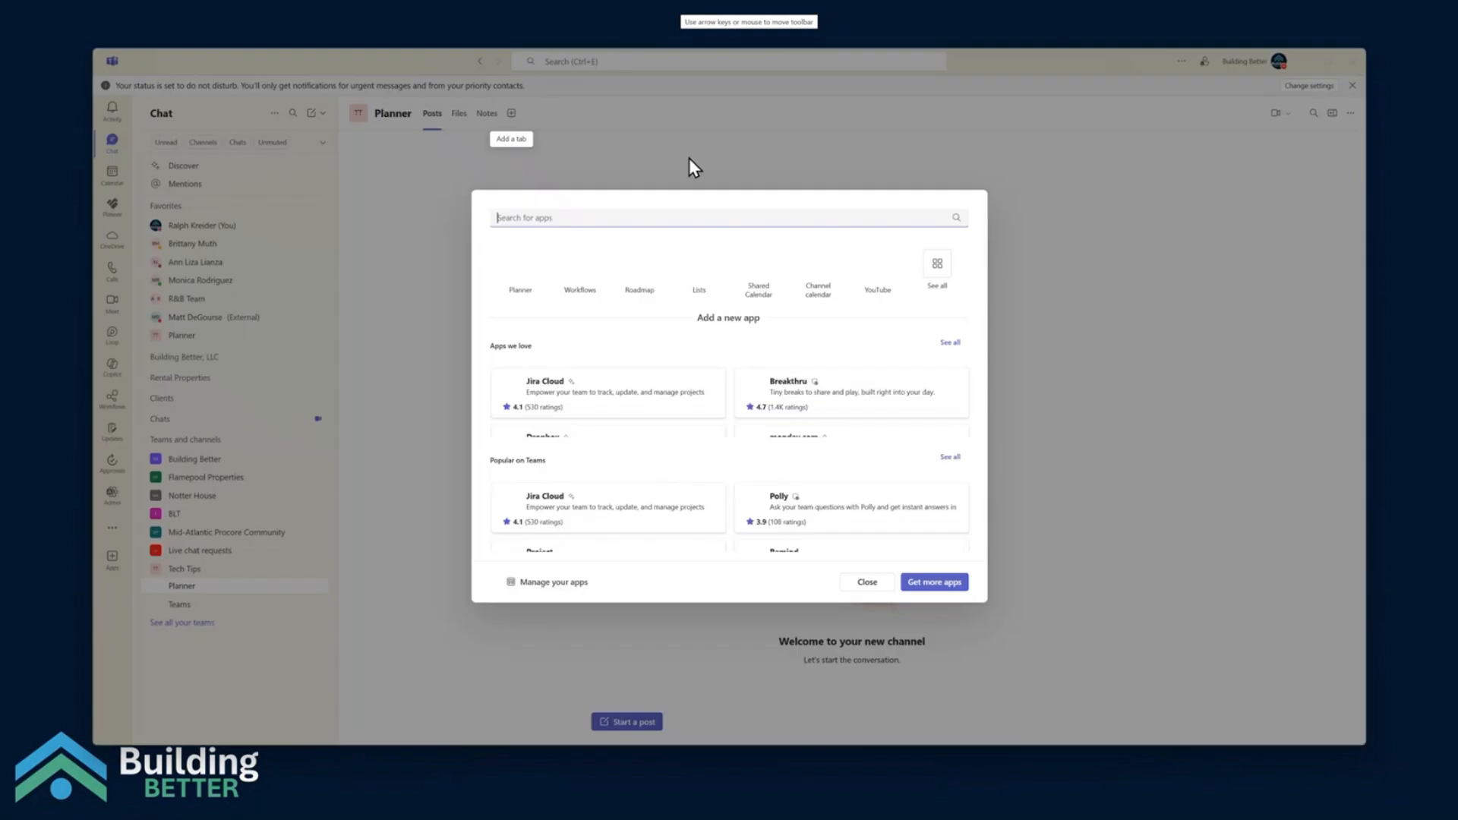
{"action": "left_click", "coordinate": [523, 283]}
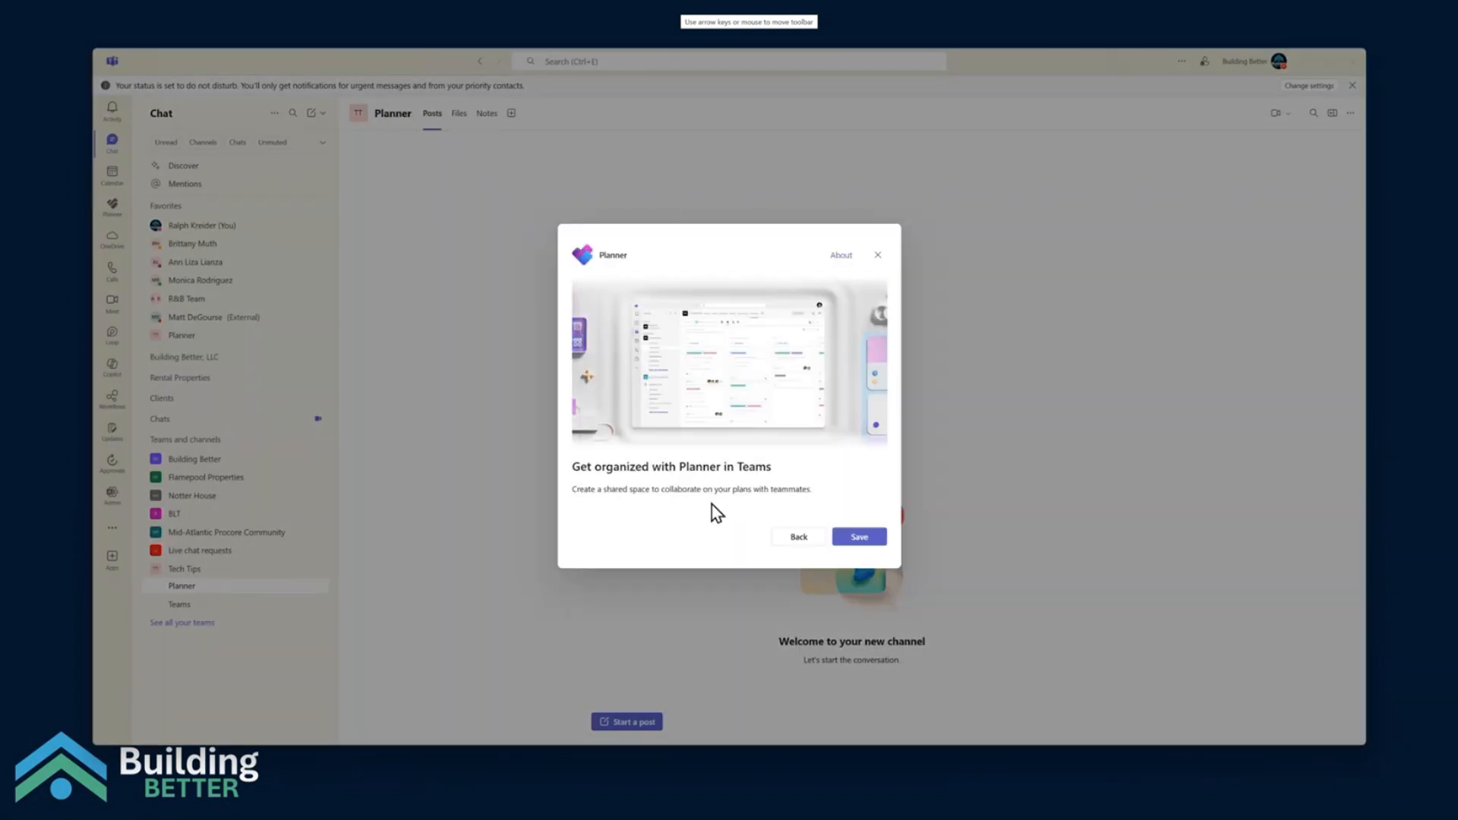
{"action": "left_click", "coordinate": [858, 536]}
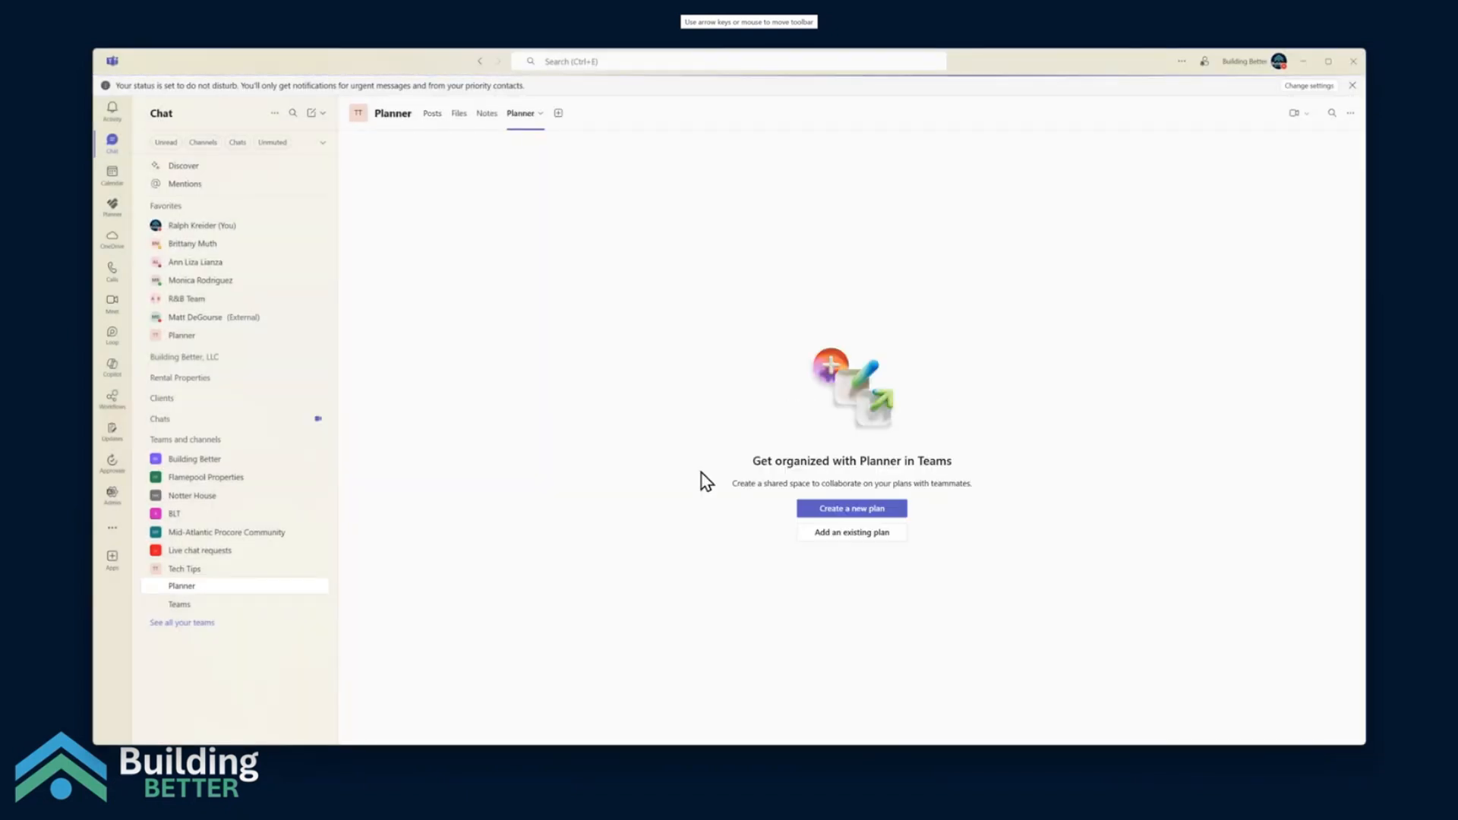
Add the existing Tech Tip Planning plan to the channel
{"action": "left_click", "coordinate": [815, 532]}
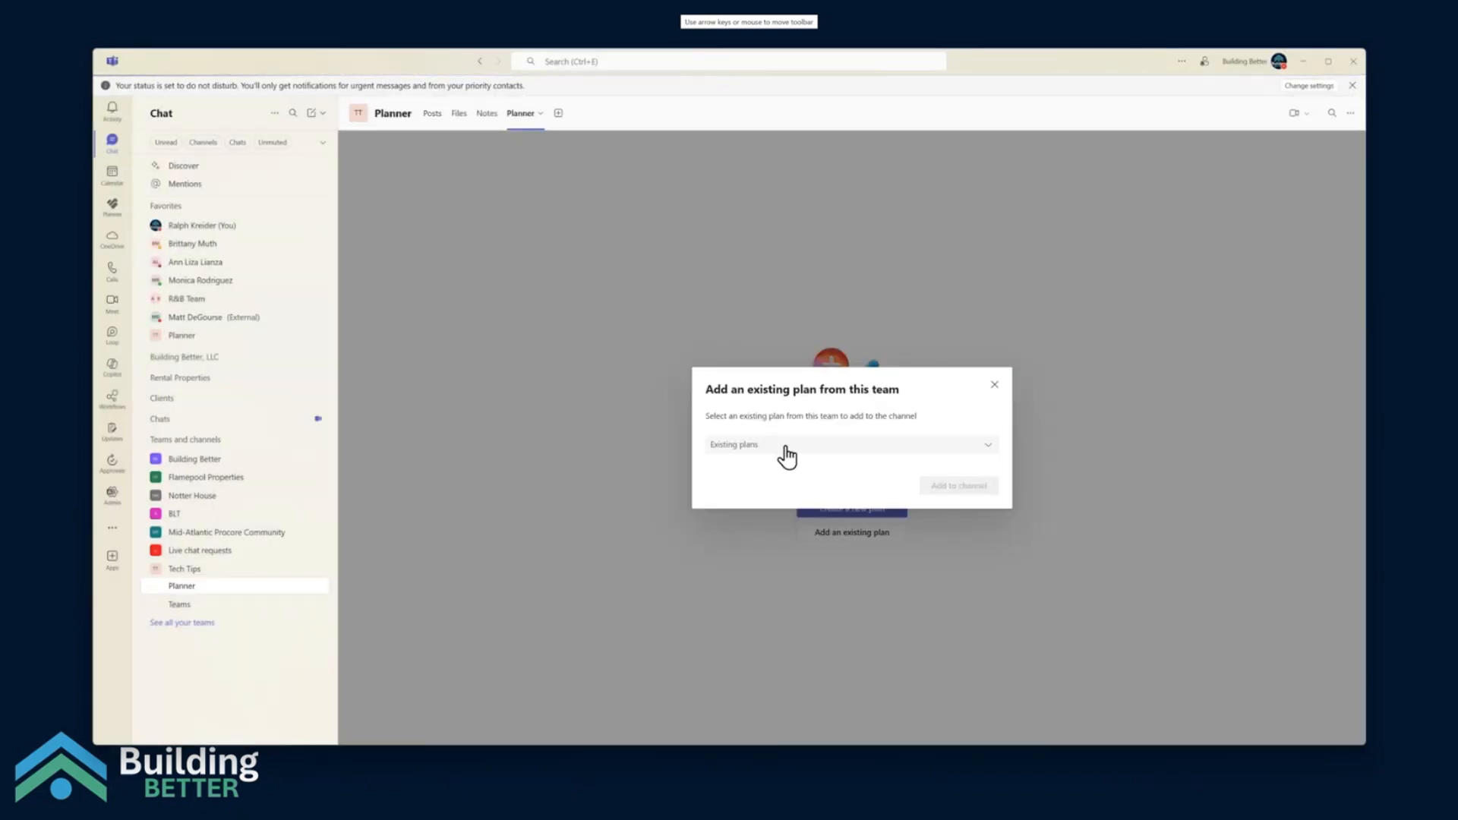
{"action": "left_click", "coordinate": [785, 454]}
{"action": "left_click", "coordinate": [768, 498]}
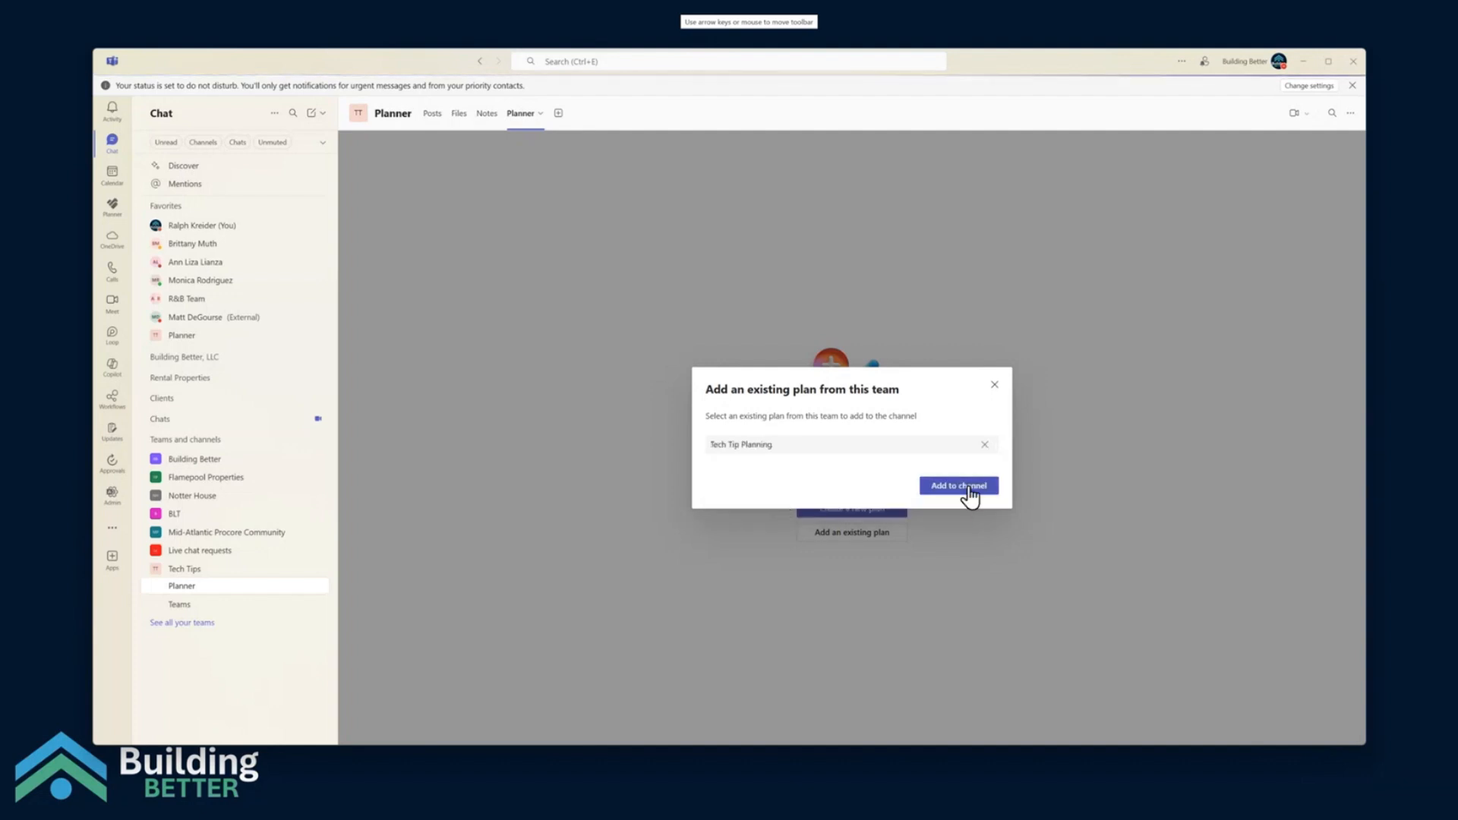
{"action": "left_click", "coordinate": [961, 486]}
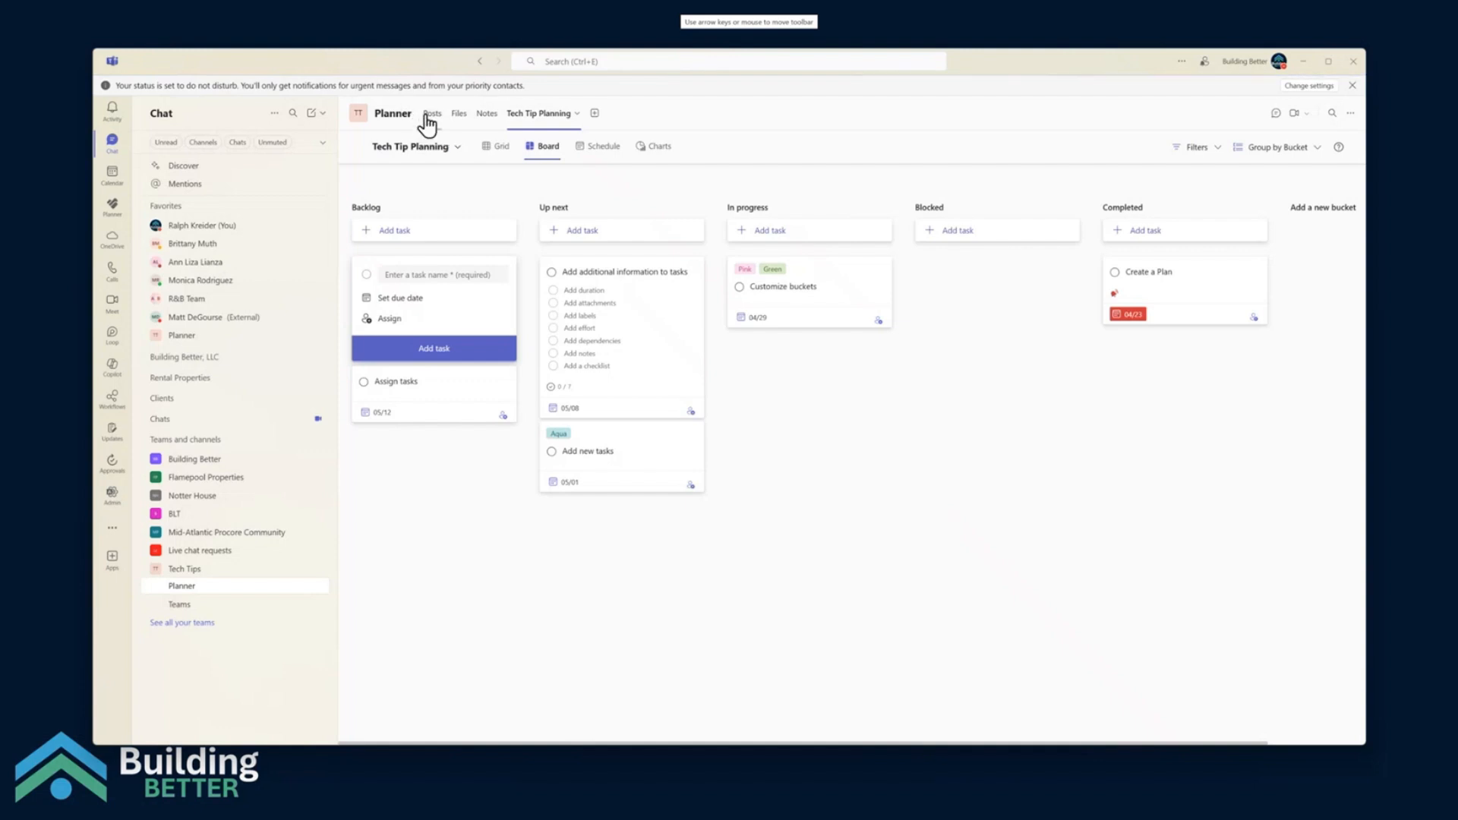
View the channel's posts, then return to the Tech Tip Planning tab and reload its board
{"action": "left_click", "coordinate": [427, 115]}
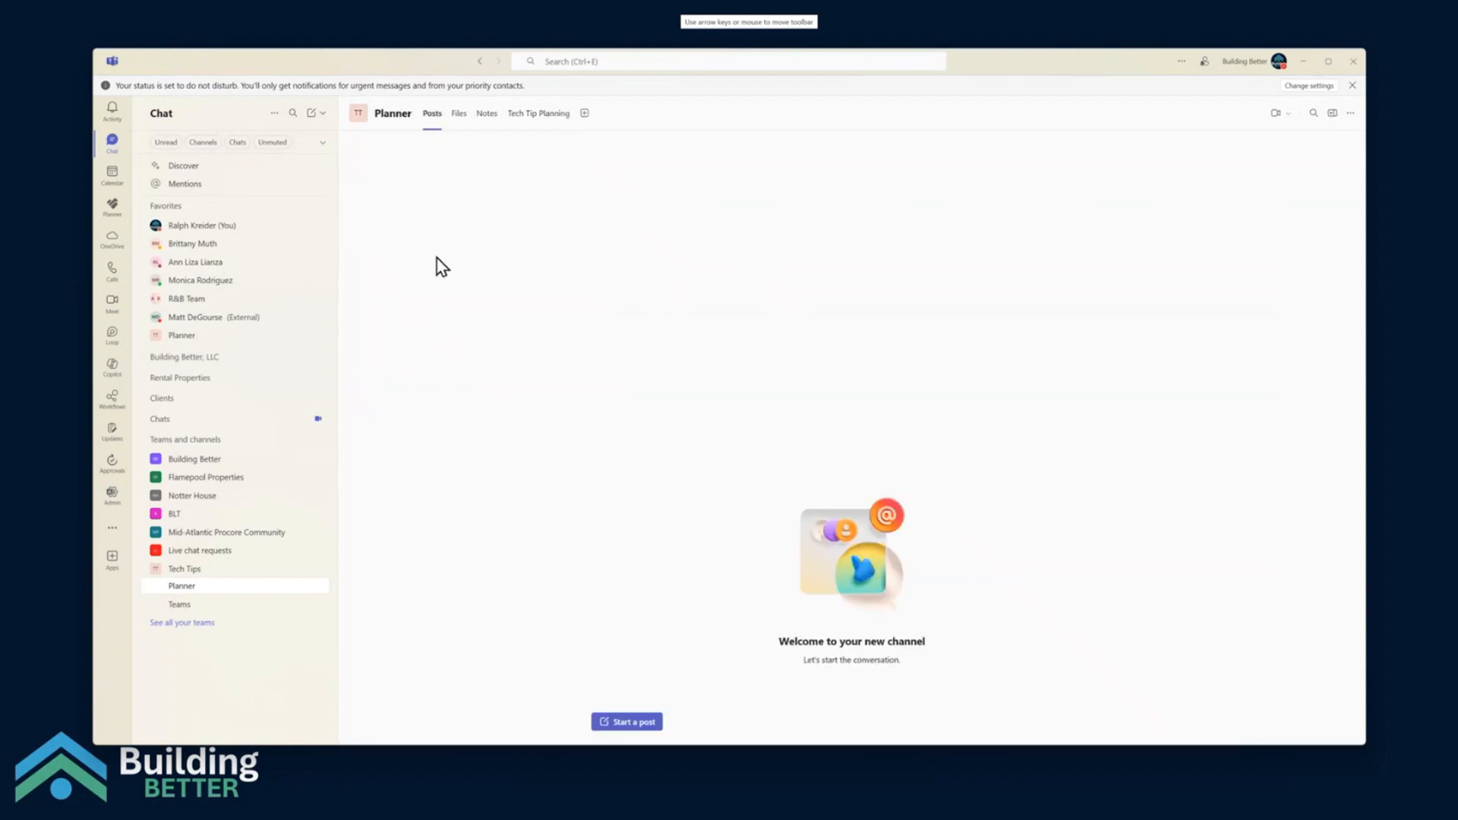
{"action": "left_click", "coordinate": [539, 121]}
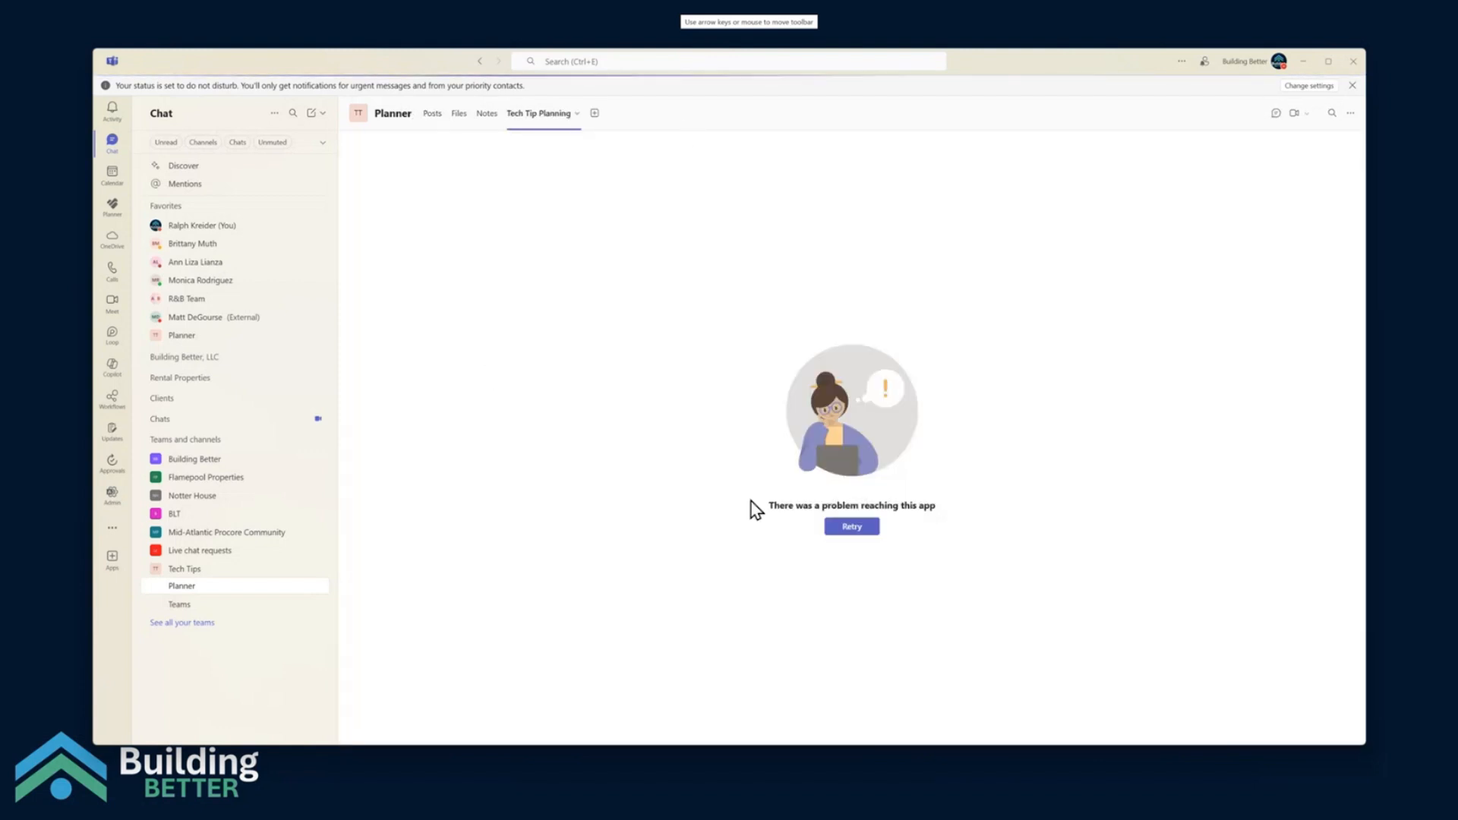
{"action": "left_click", "coordinate": [852, 527]}
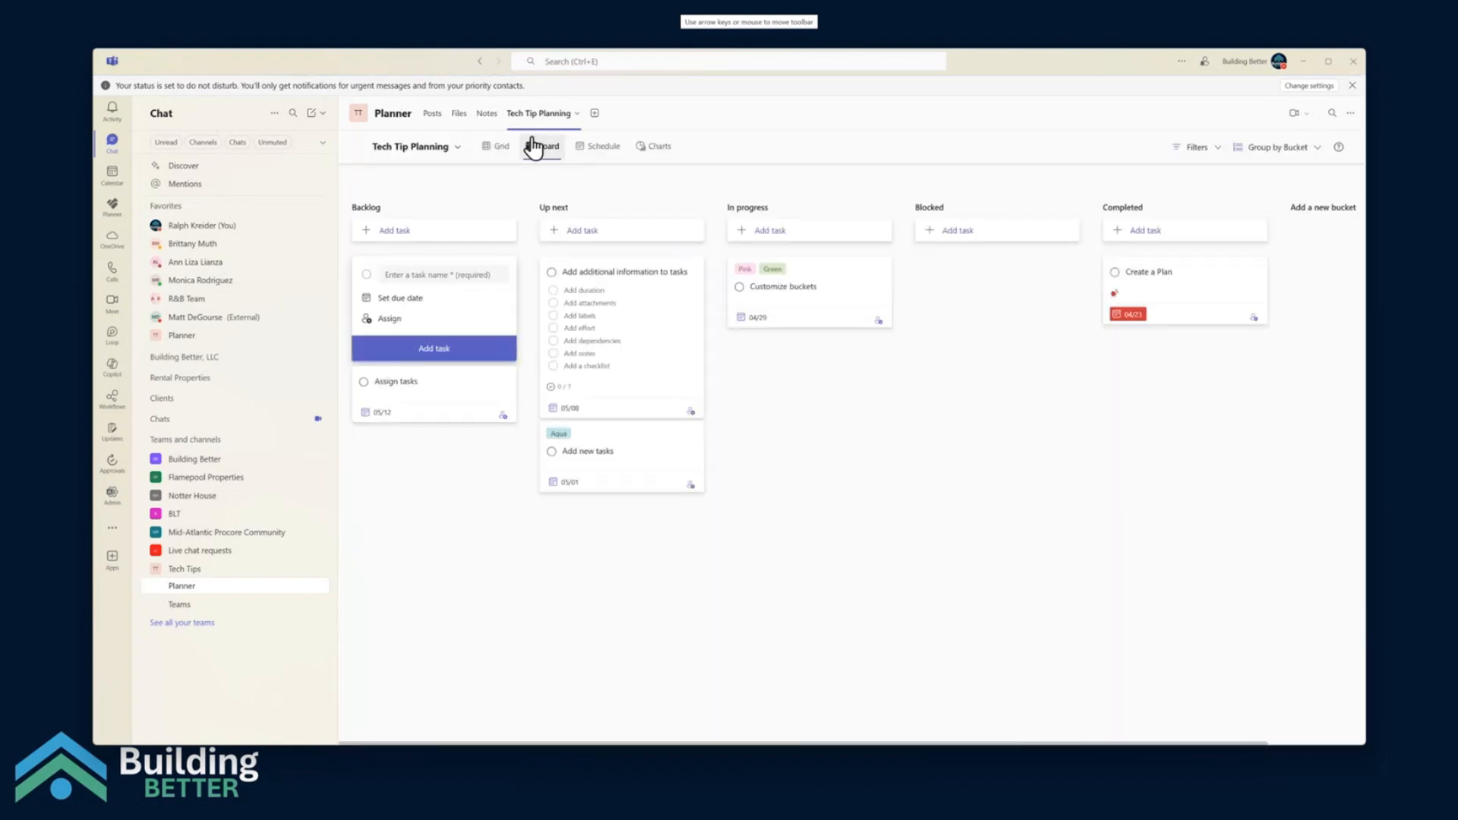
Rename the channel's Tech Tip Planning tab as Tasks
{"action": "left_click", "coordinate": [576, 114]}
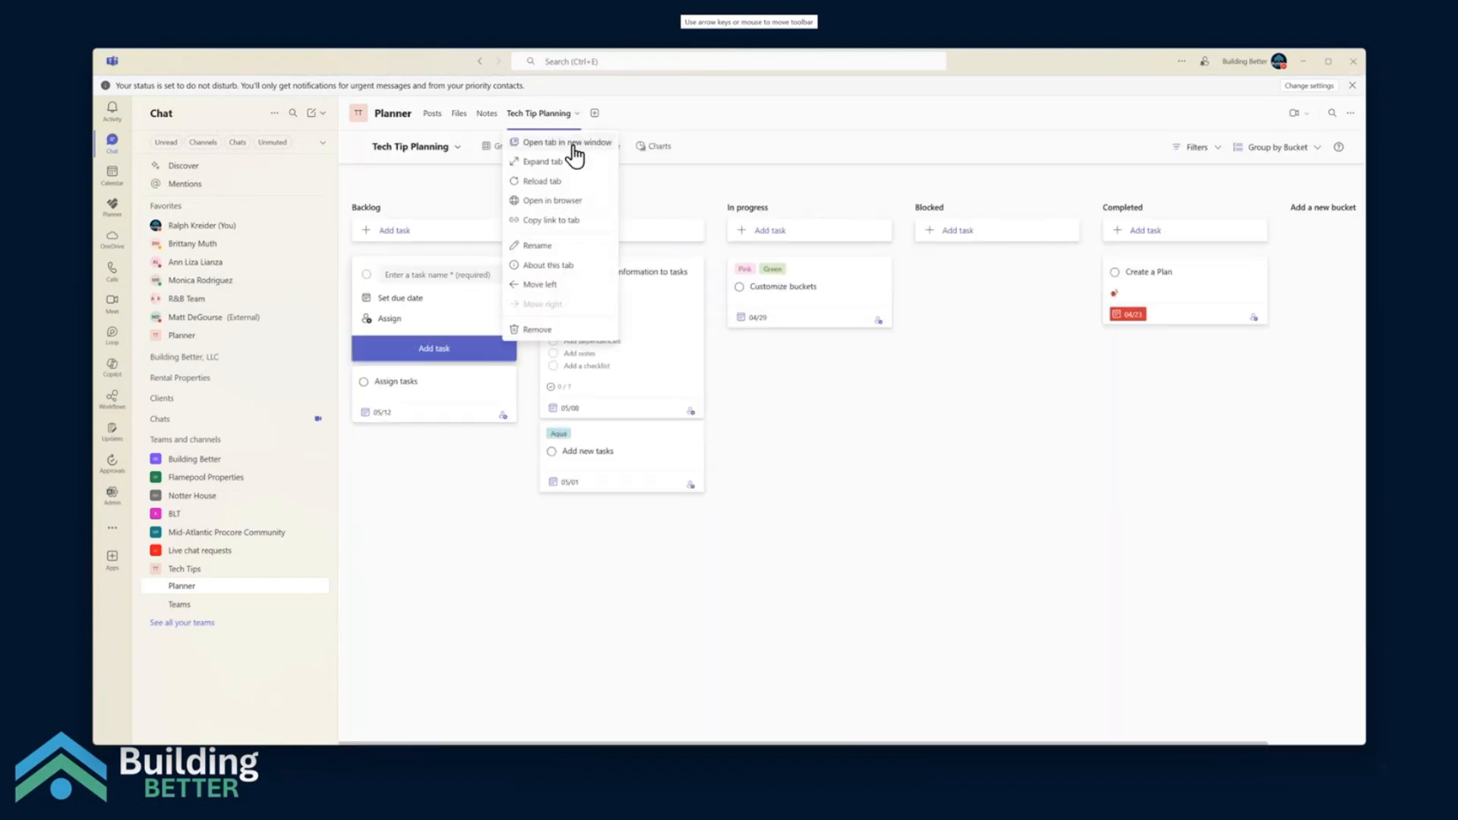
{"action": "left_click", "coordinate": [557, 247]}
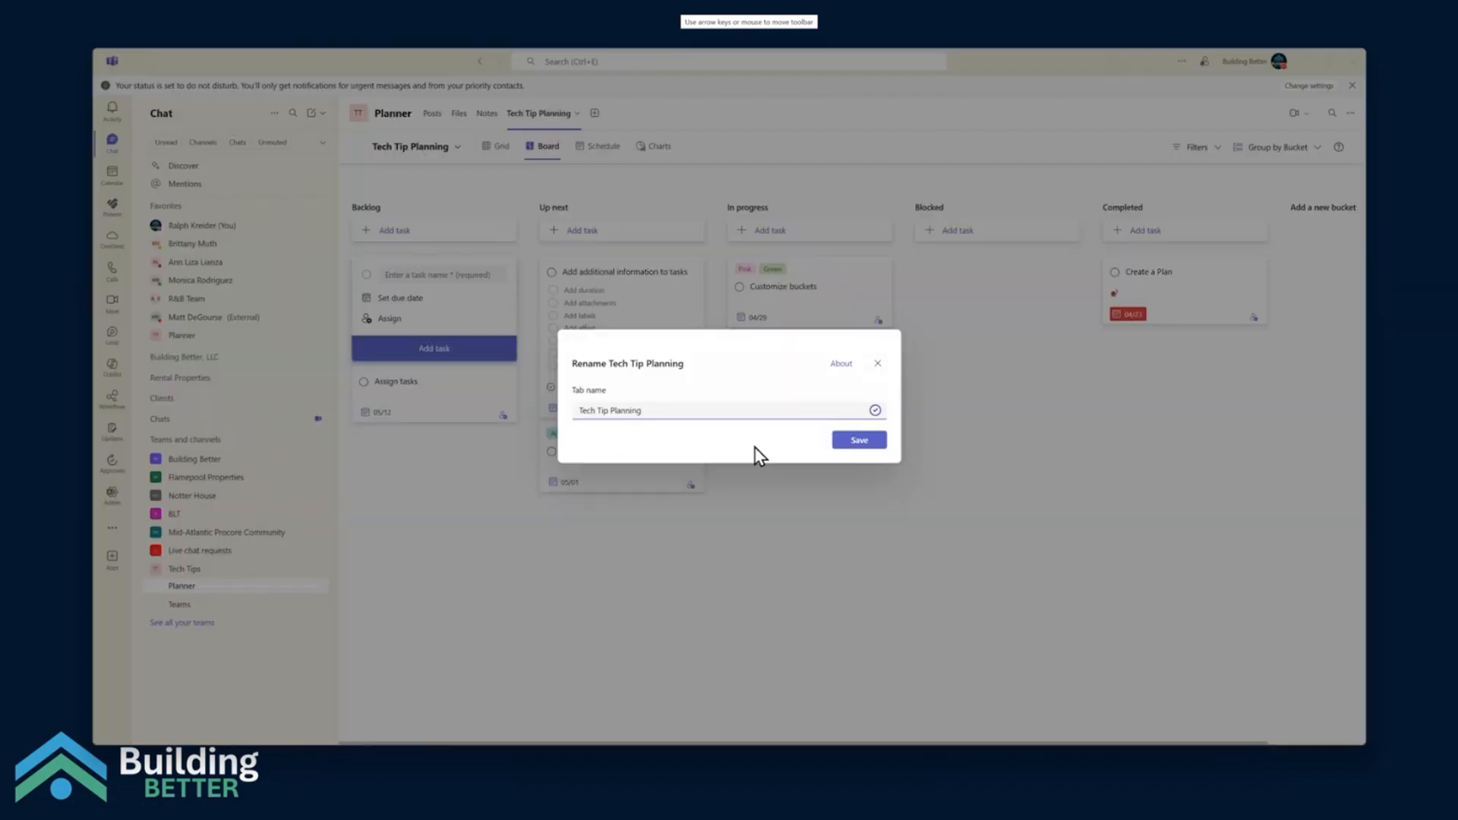
{"action": "triple_click", "coordinate": [597, 418]}
{"action": "type", "text": "Tasks"}
{"action": "left_click", "coordinate": [859, 440]}
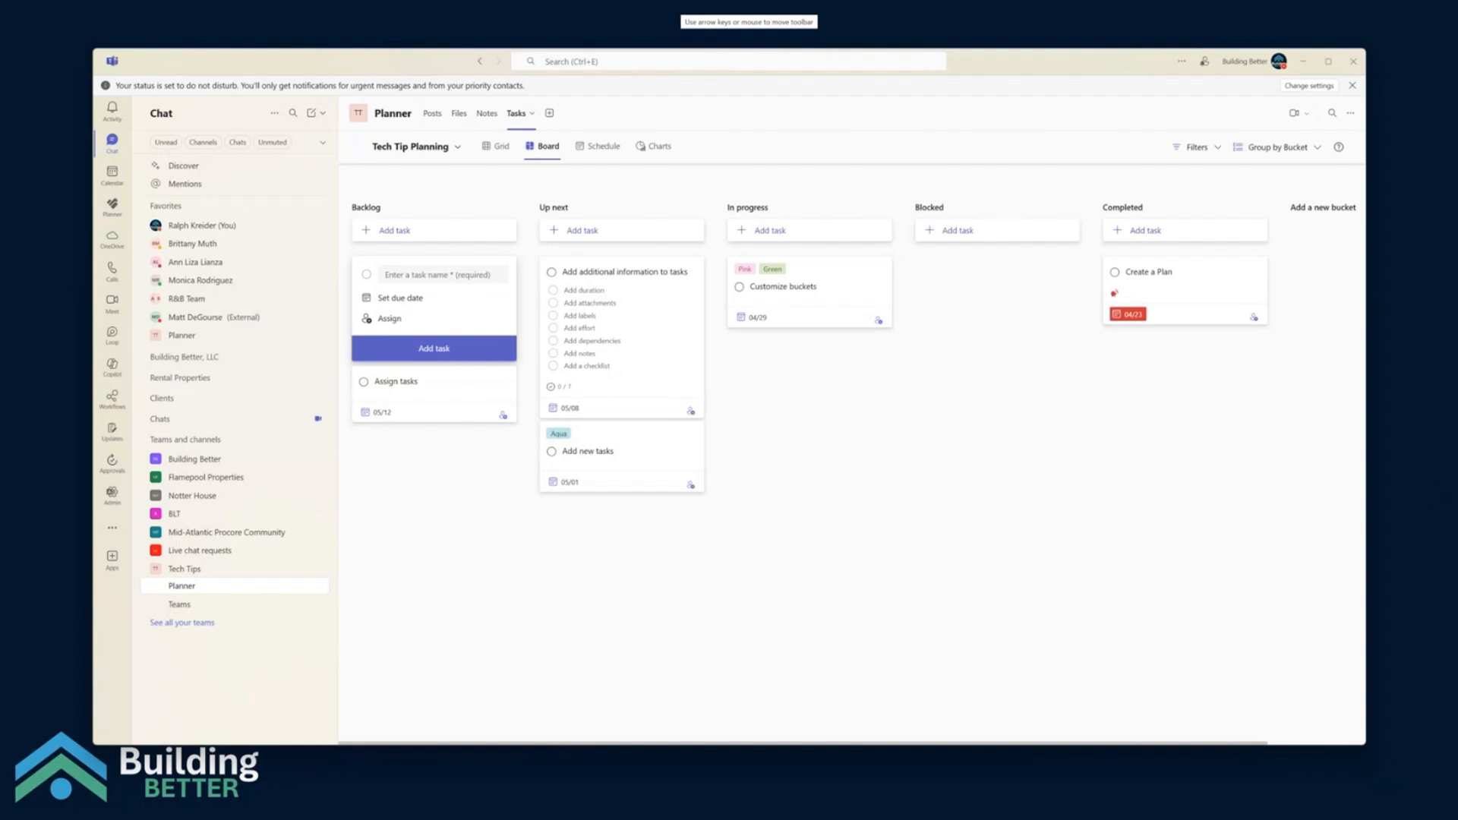
Bring up the separate Planner window and move the Assign tasks card from the Backlog bucket to Up next
{"action": "left_click_drag", "start_coordinate": [1457, 236], "coordinate": [422, 311]}
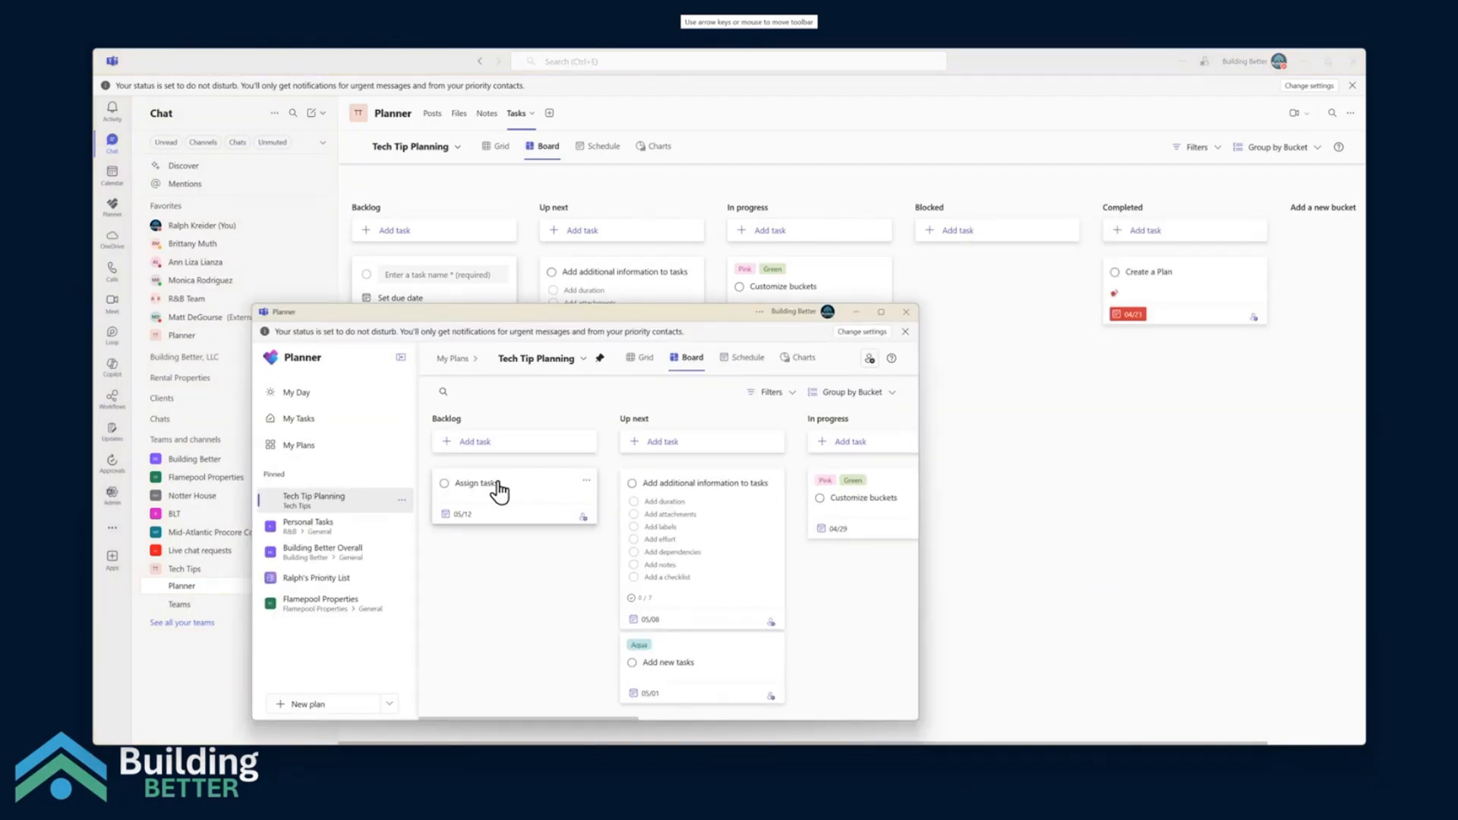
{"action": "left_click_drag", "start_coordinate": [498, 492], "coordinate": [718, 495]}
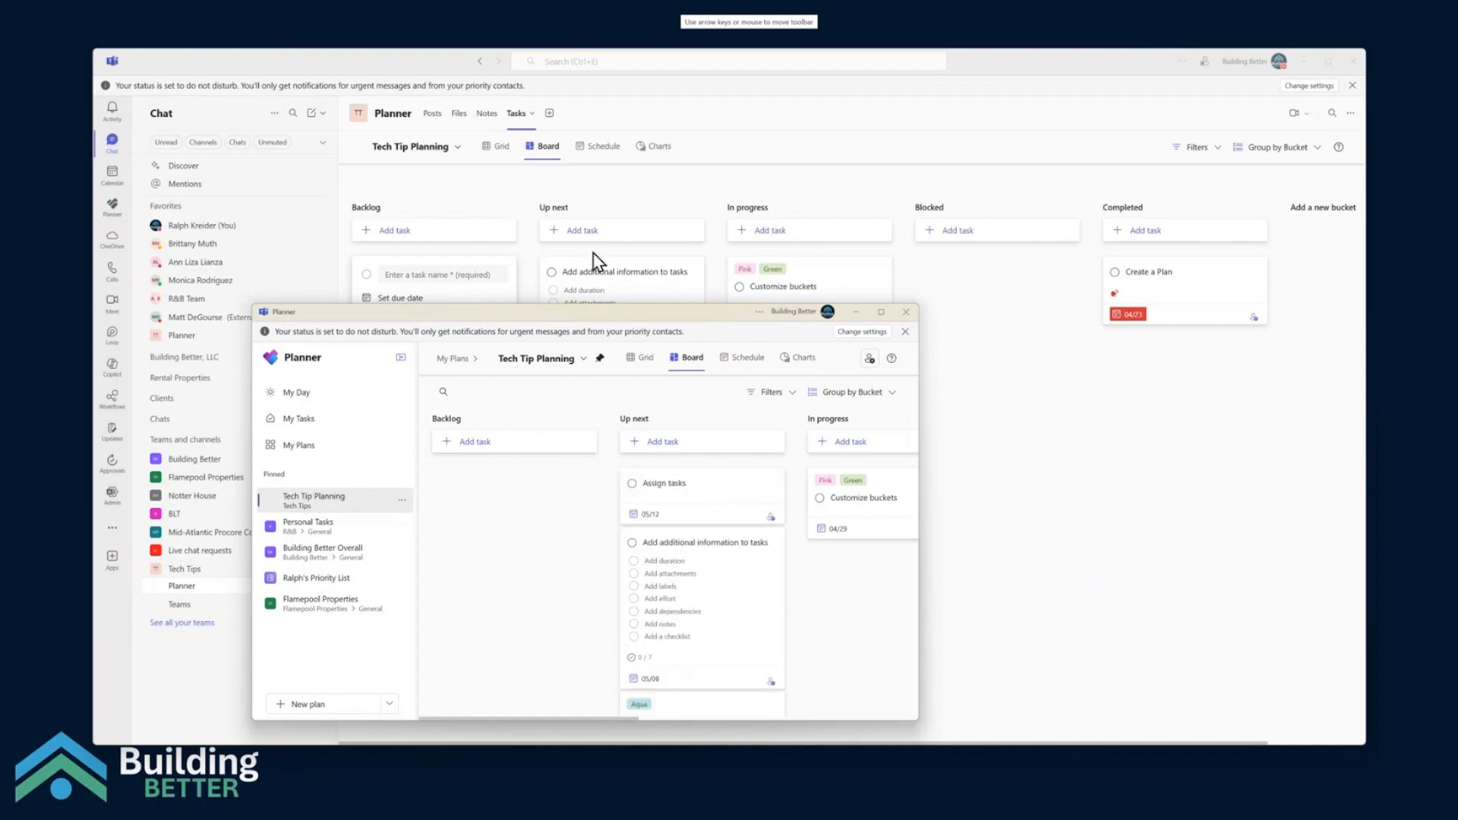
{"action": "left_click", "coordinate": [498, 189]}
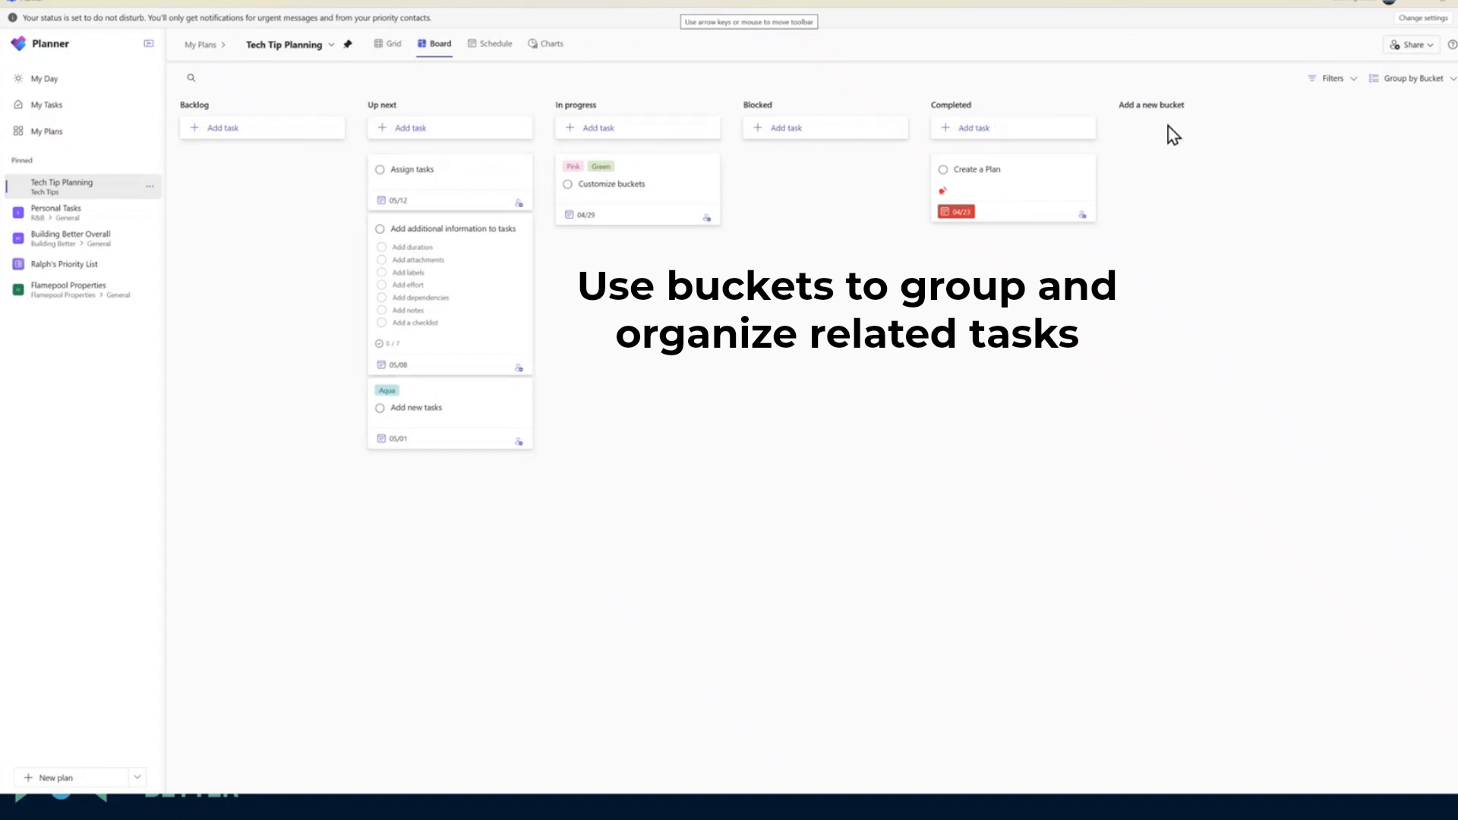
Try out adding a new bucket without naming it, and move the Assign tasks card back to Backlog
{"action": "left_click", "coordinate": [1153, 106]}
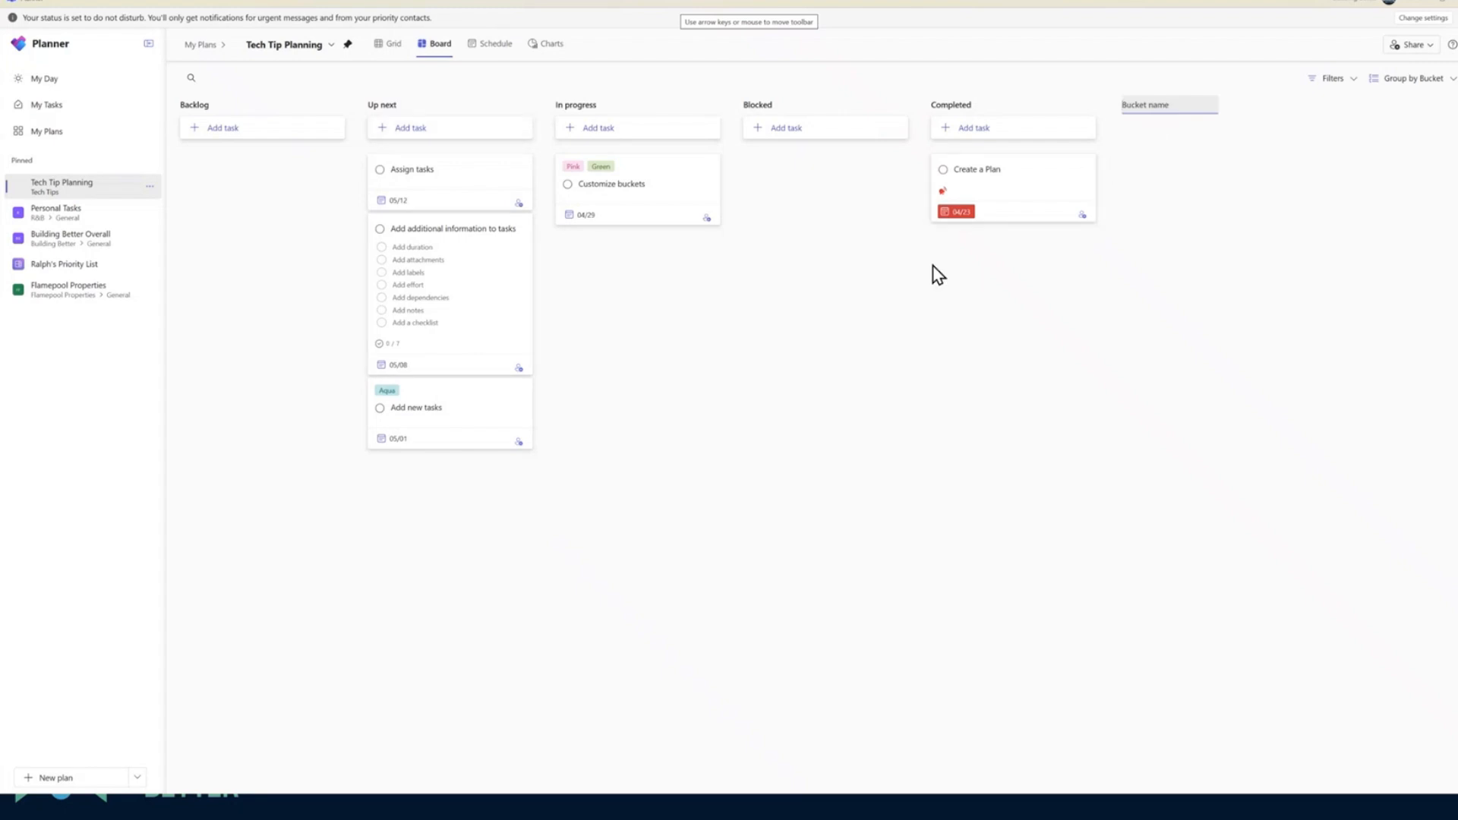
{"action": "left_click_drag", "start_coordinate": [439, 181], "coordinate": [262, 186]}
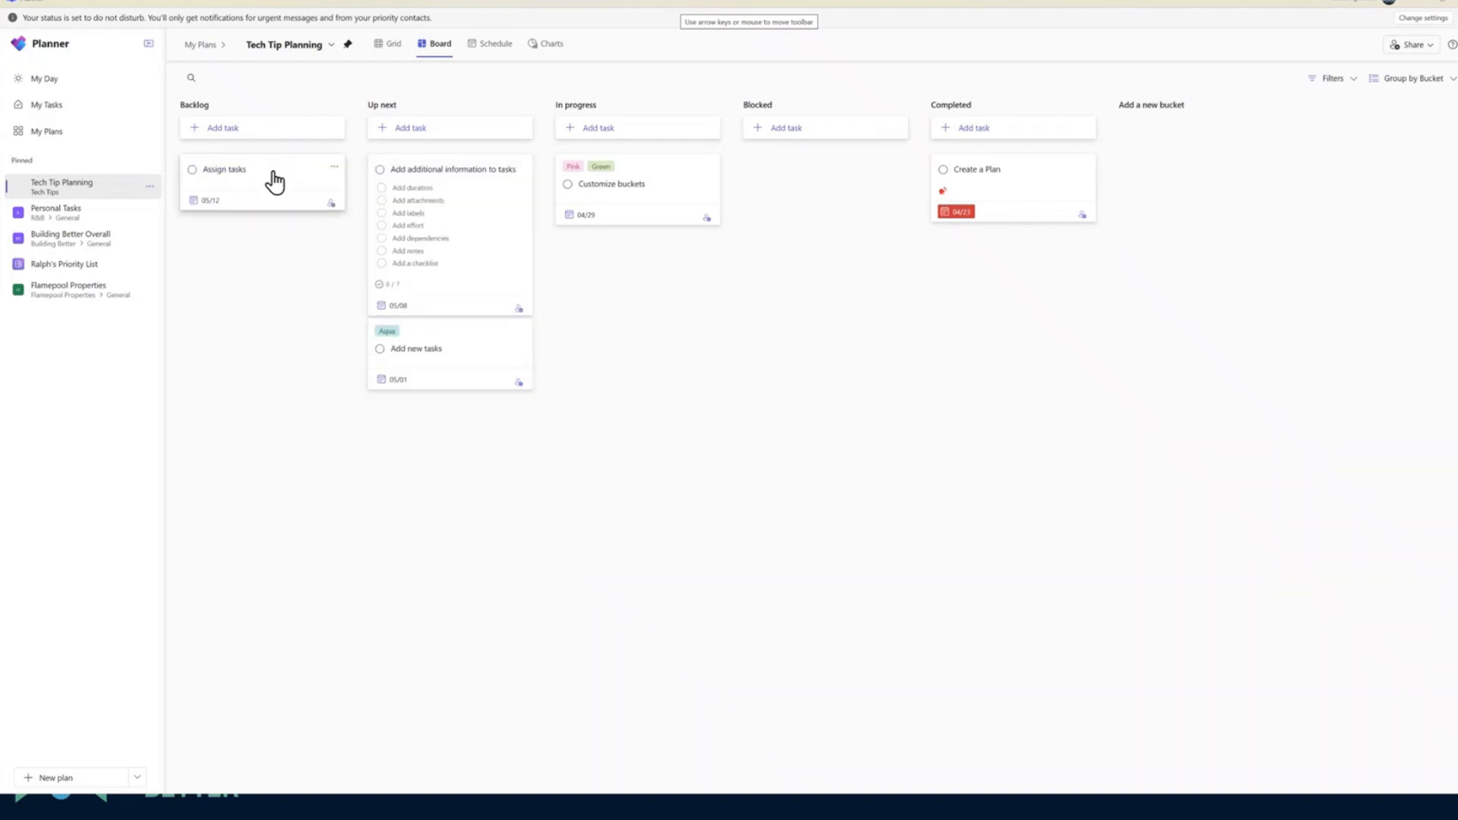
Add a task named Email out video to the Backlog bucket, due 04/29 and assigned to the suggested member
{"action": "left_click", "coordinate": [267, 139]}
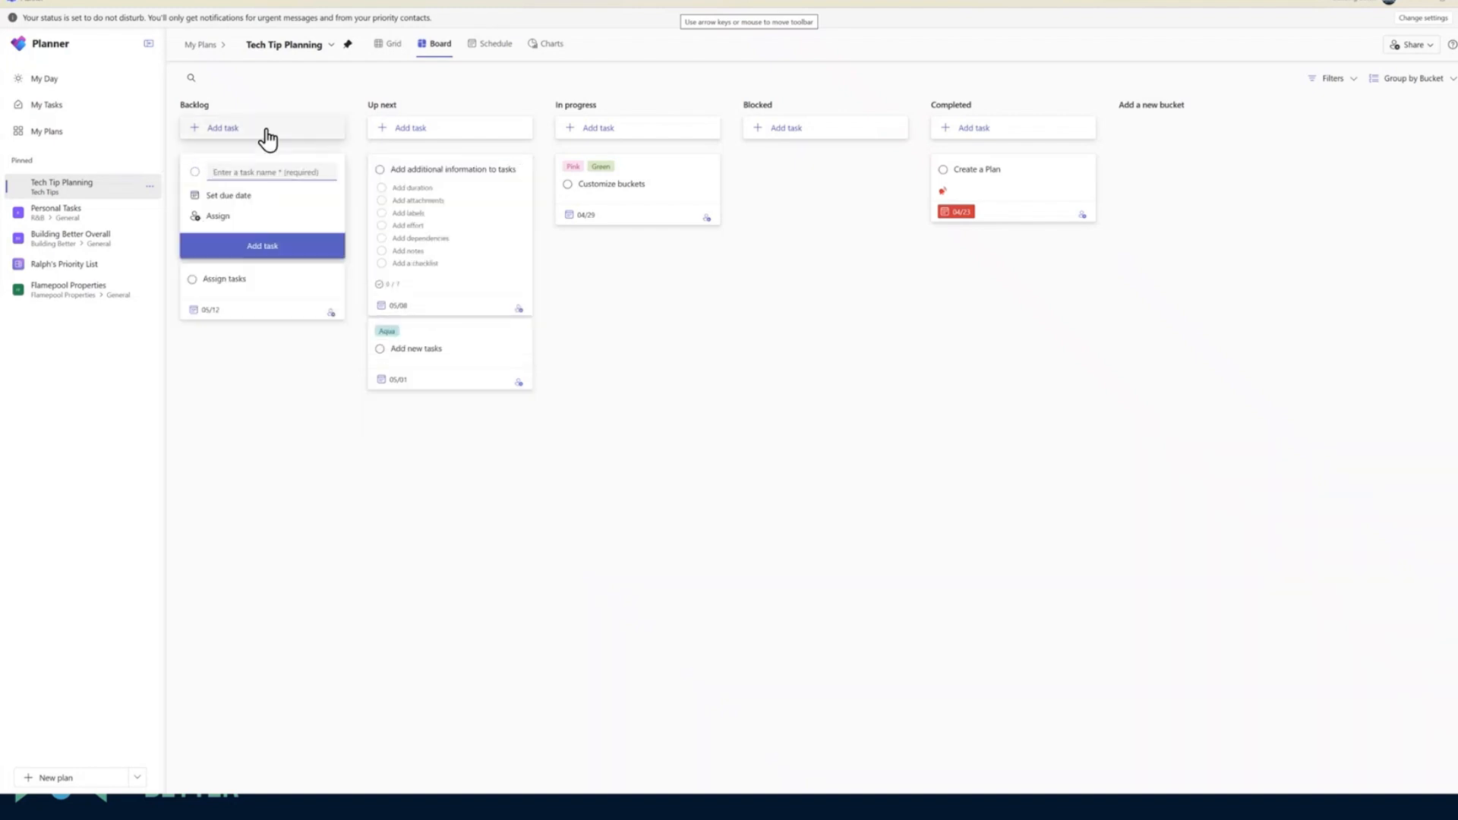
{"action": "type", "text": "Email out video"}
{"action": "left_click", "coordinate": [216, 199]}
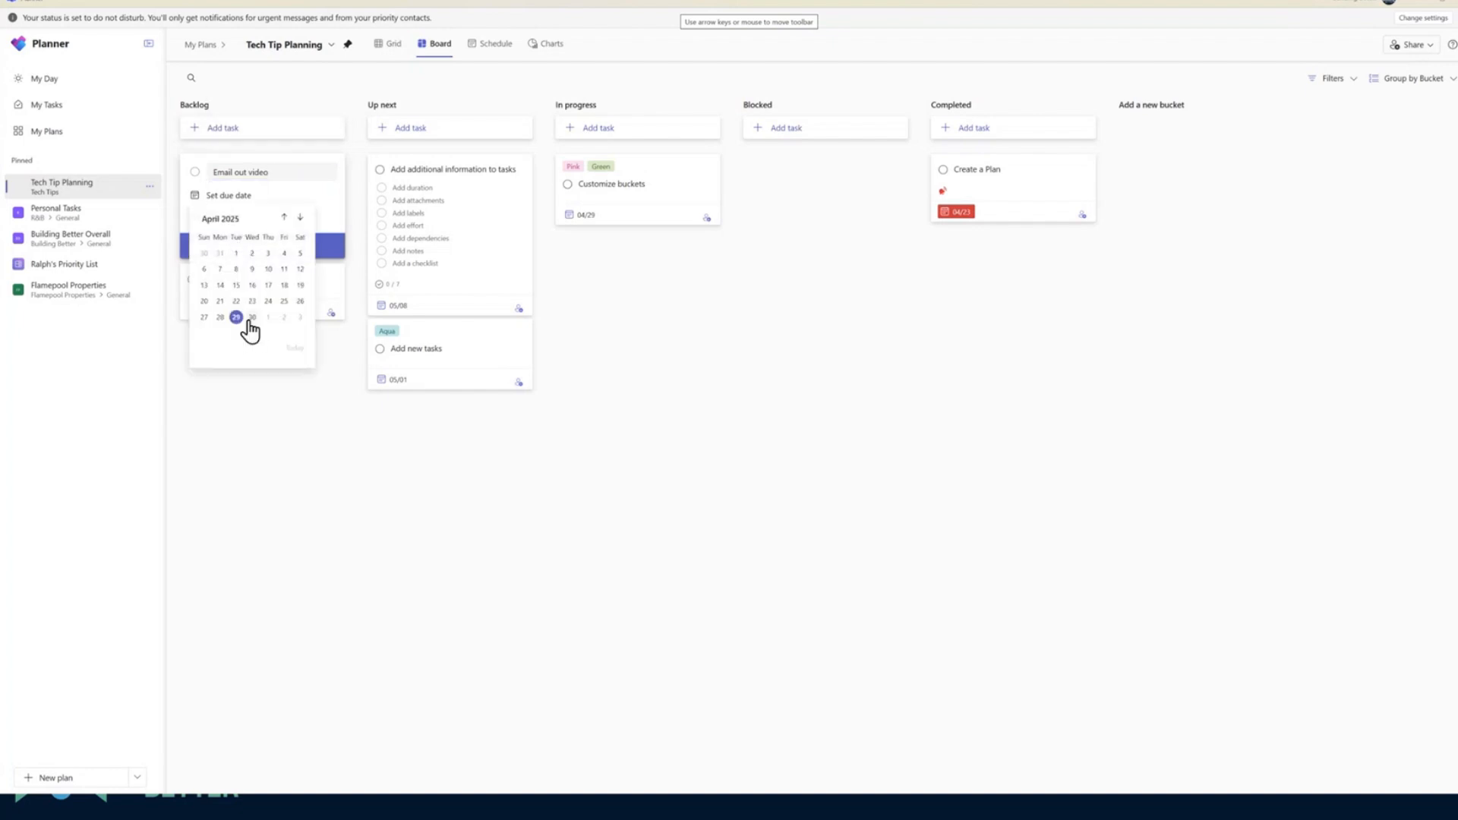
{"action": "left_click", "coordinate": [235, 318]}
{"action": "left_click", "coordinate": [215, 218]}
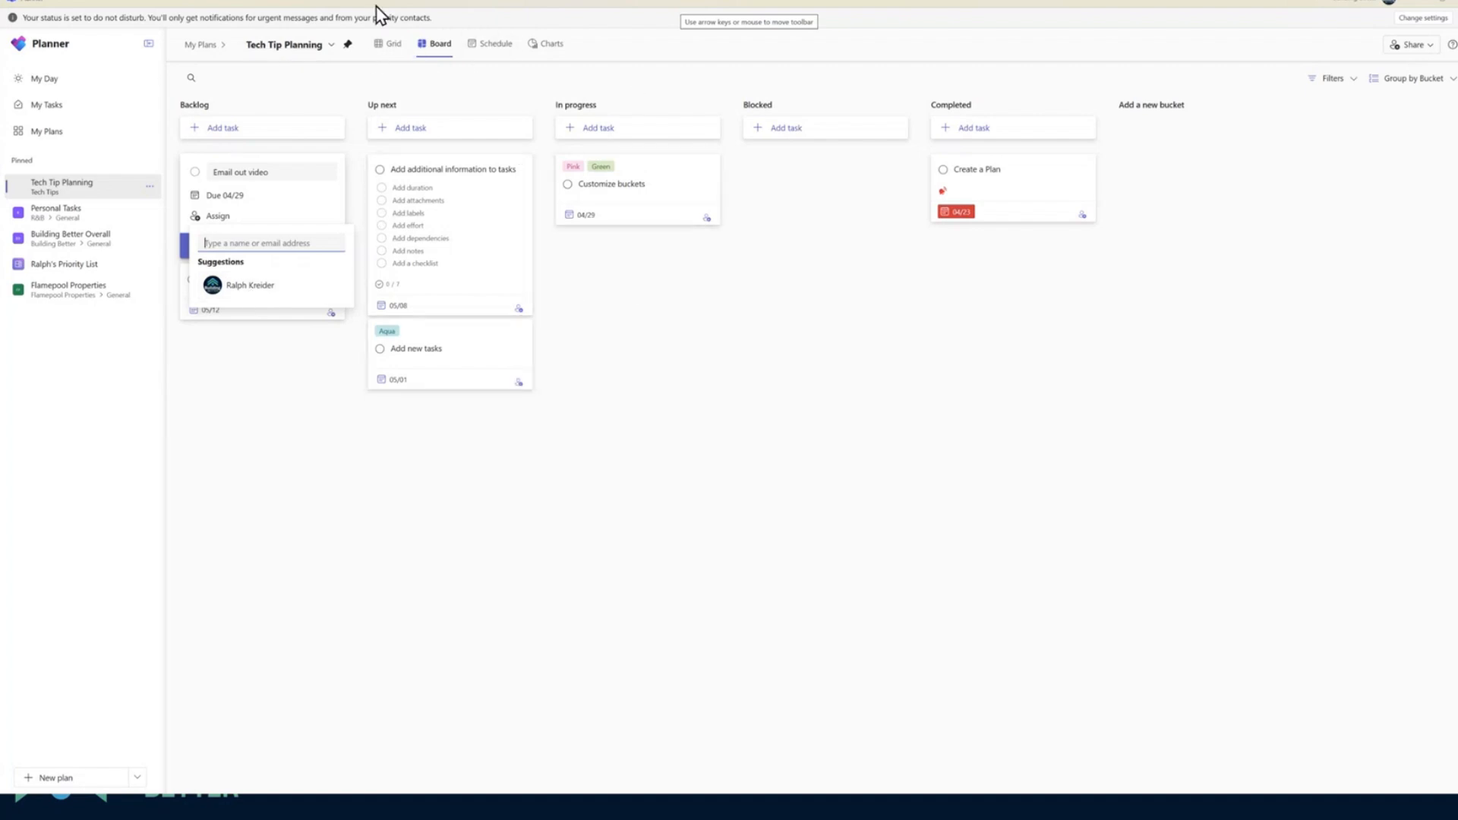
{"action": "left_click", "coordinate": [252, 287]}
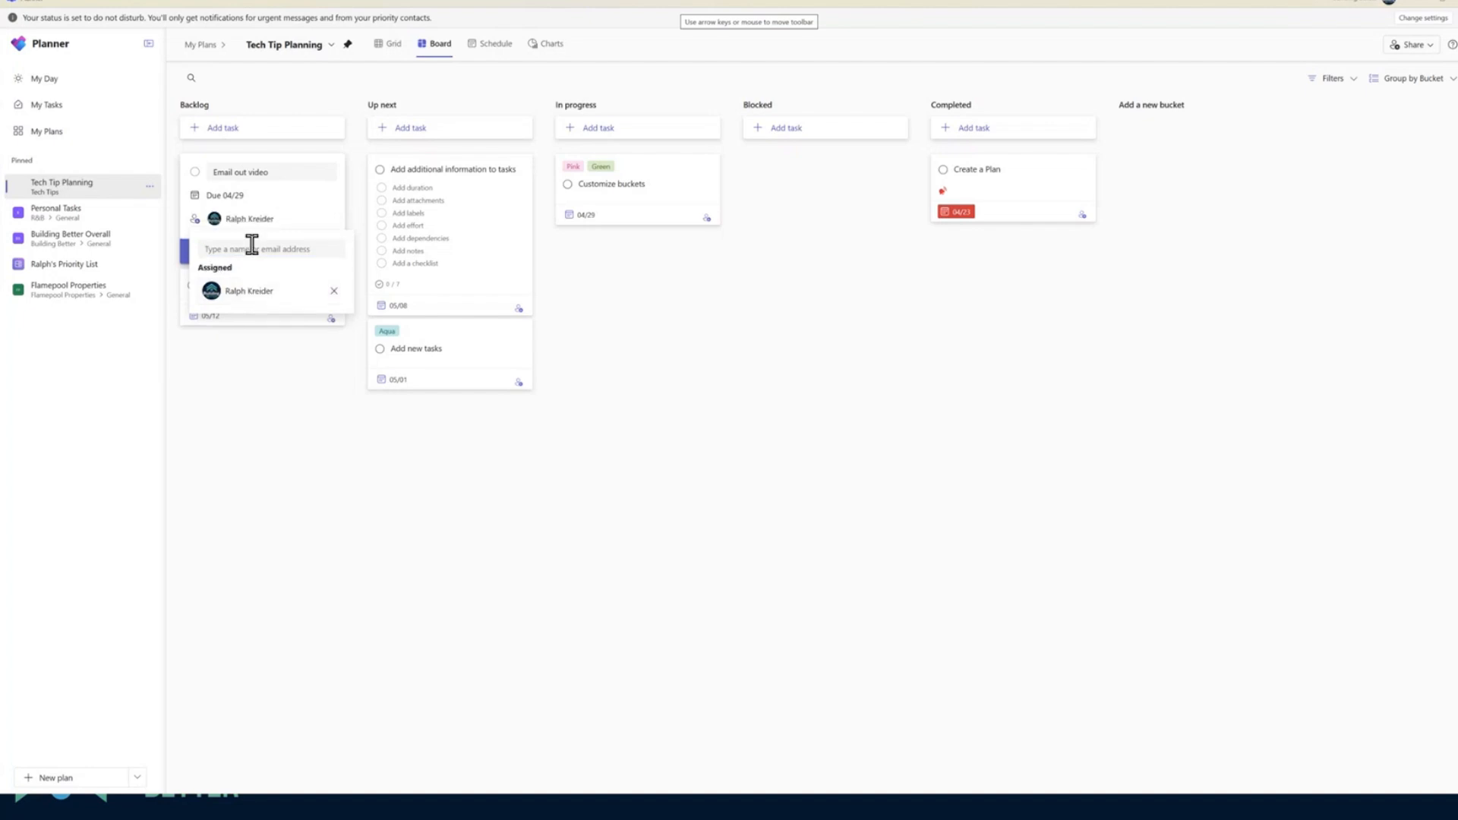
{"action": "left_click", "coordinate": [176, 253]}
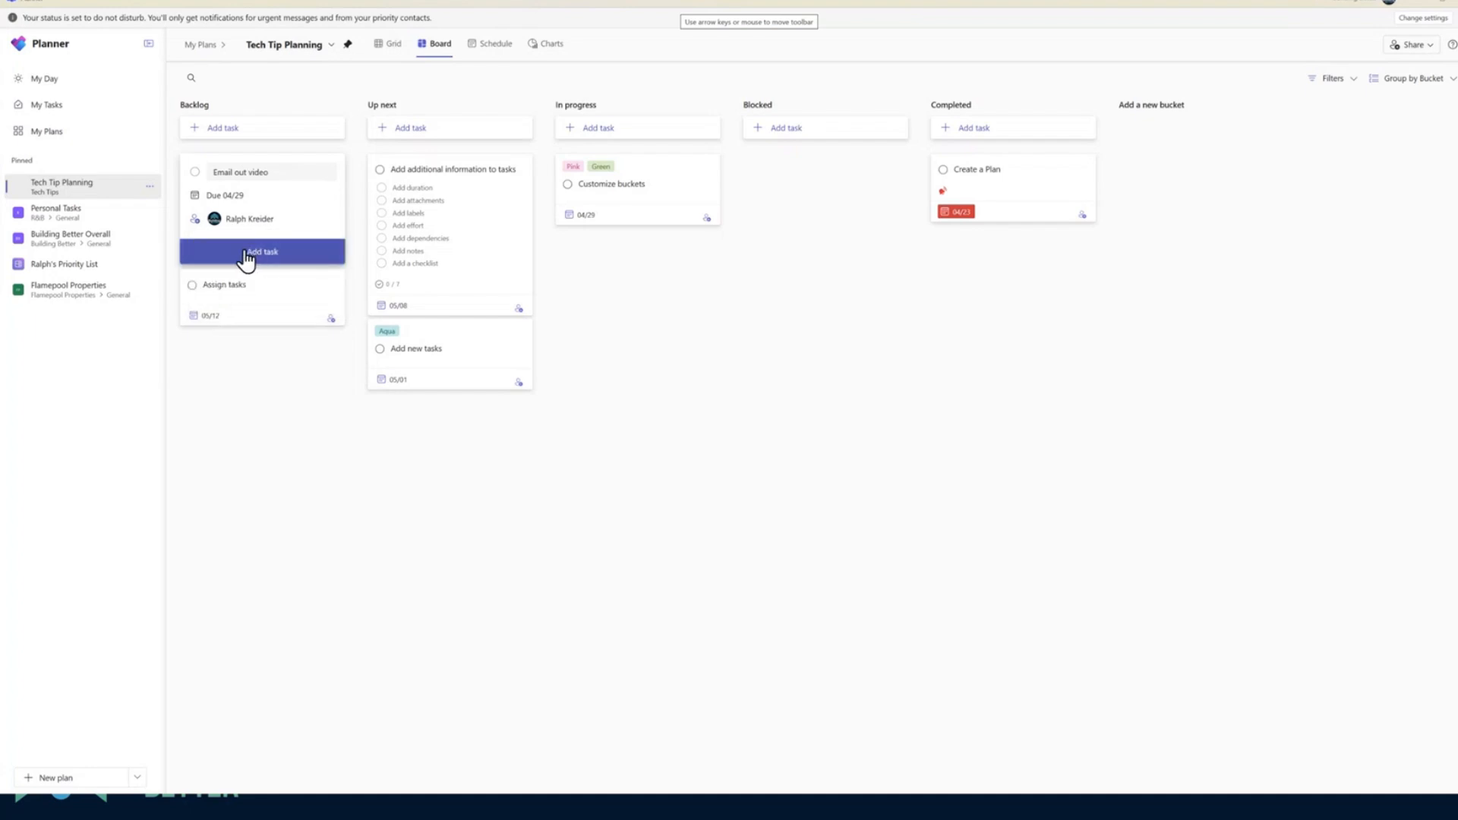
{"action": "left_click", "coordinate": [246, 252]}
{"action": "left_click", "coordinate": [266, 295]}
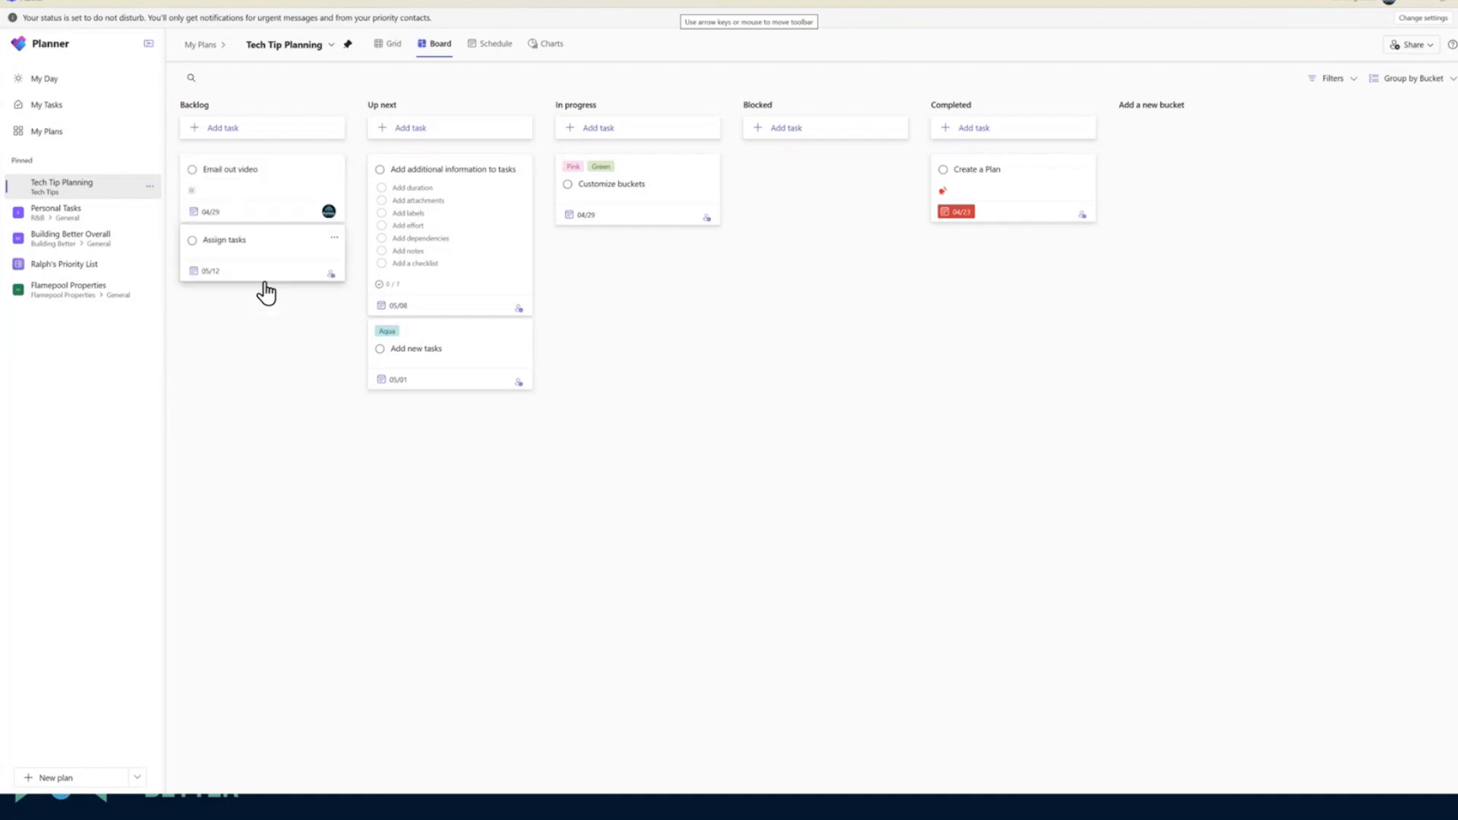
Open the Email out video task's details and look through its additional options and the available color labels
{"action": "left_click", "coordinate": [192, 196]}
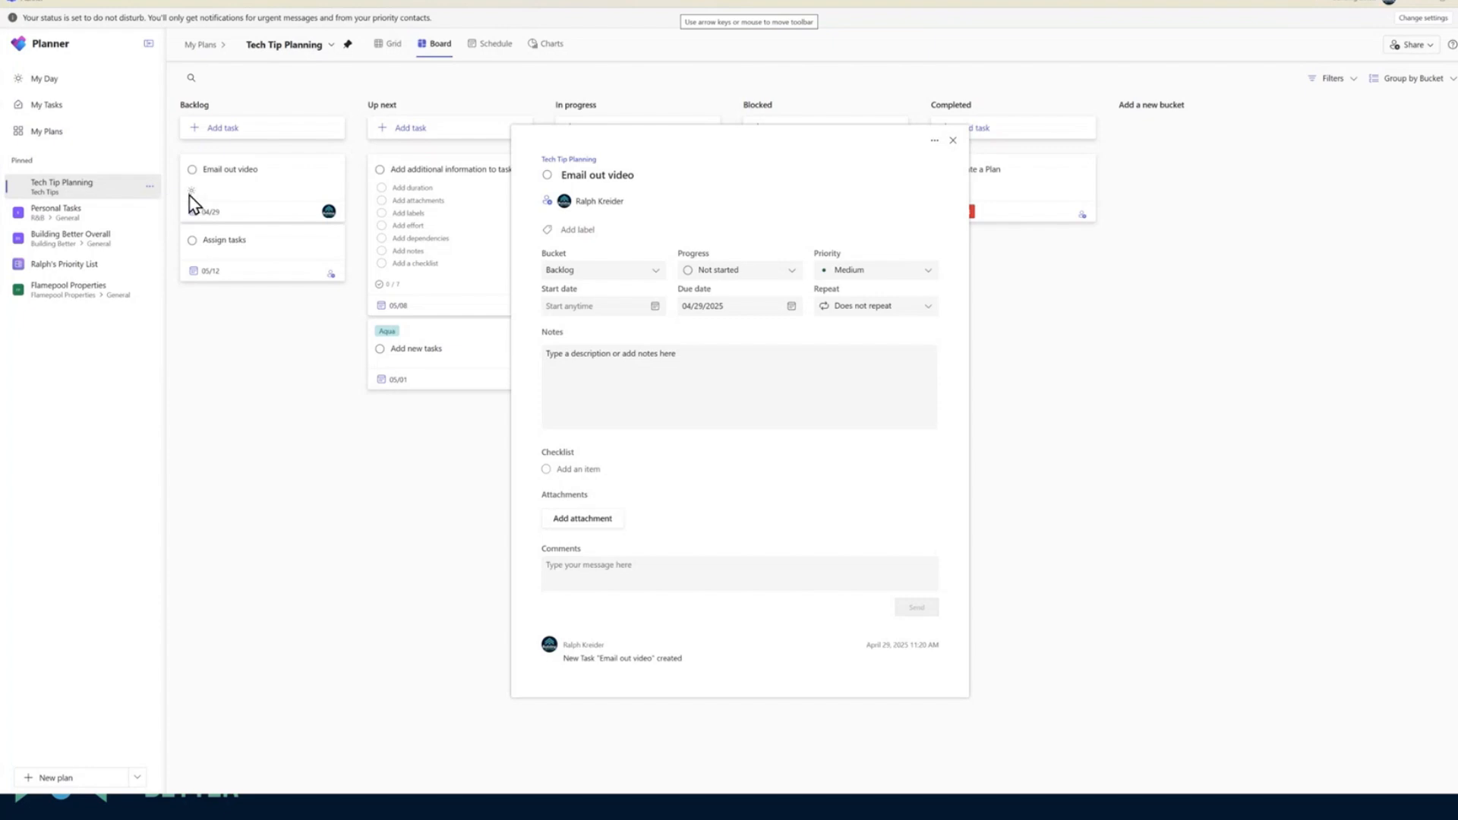
{"action": "left_click", "coordinate": [934, 140]}
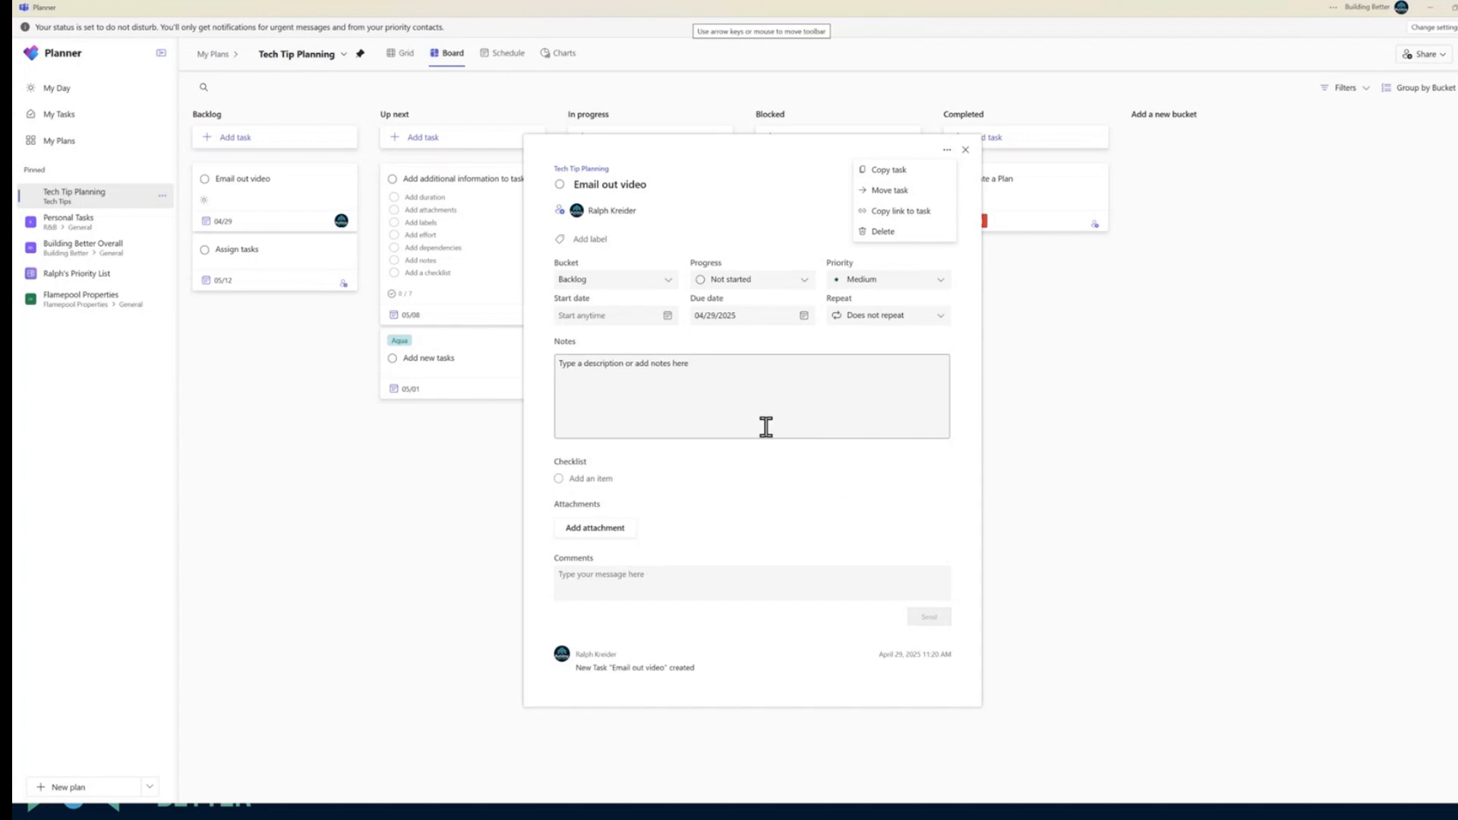
{"action": "left_click", "coordinate": [638, 239]}
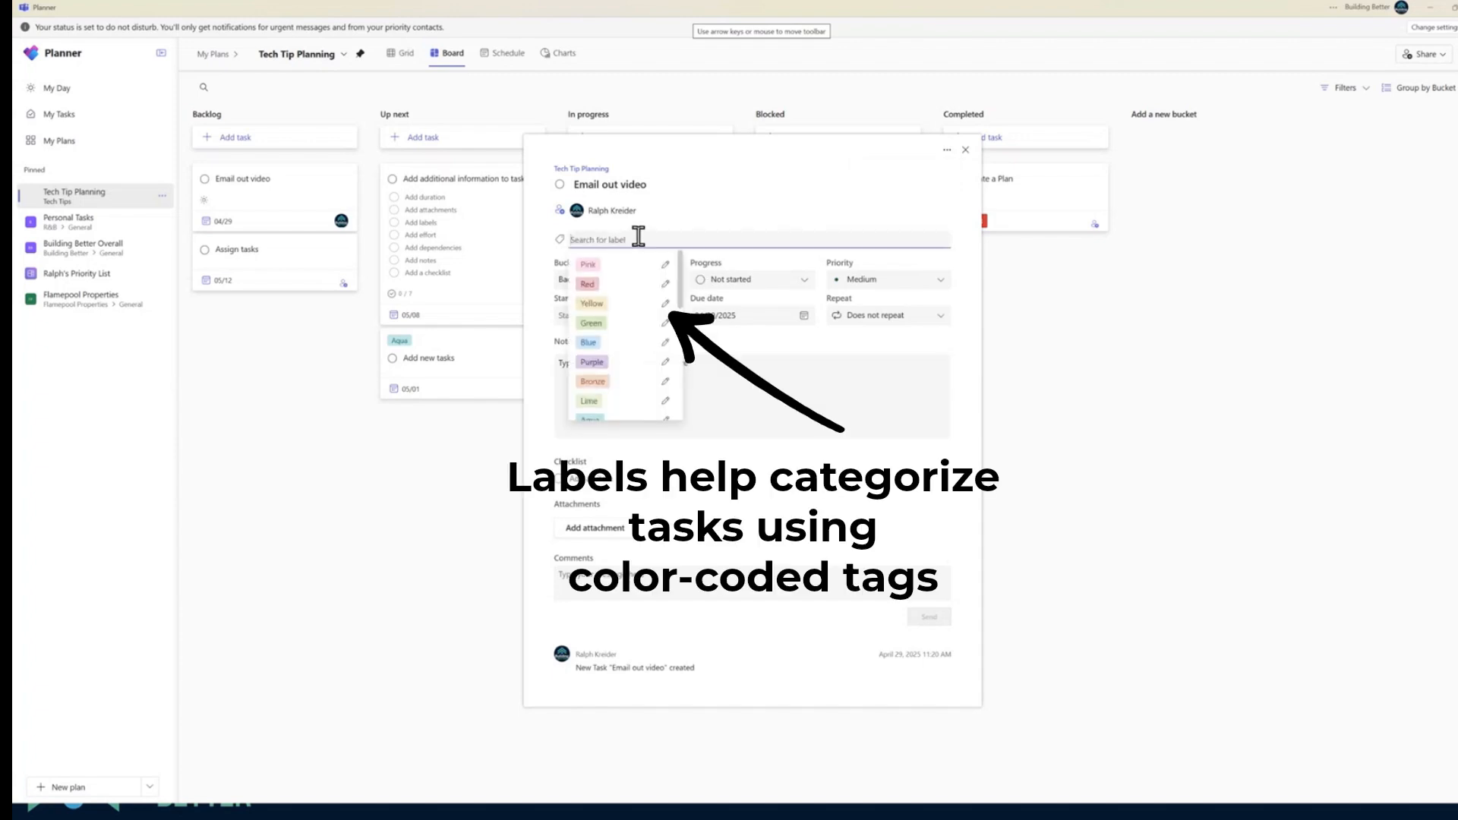
{"action": "scroll", "coordinate": [607, 325], "scroll_direction": "down", "scroll_amount": 5}
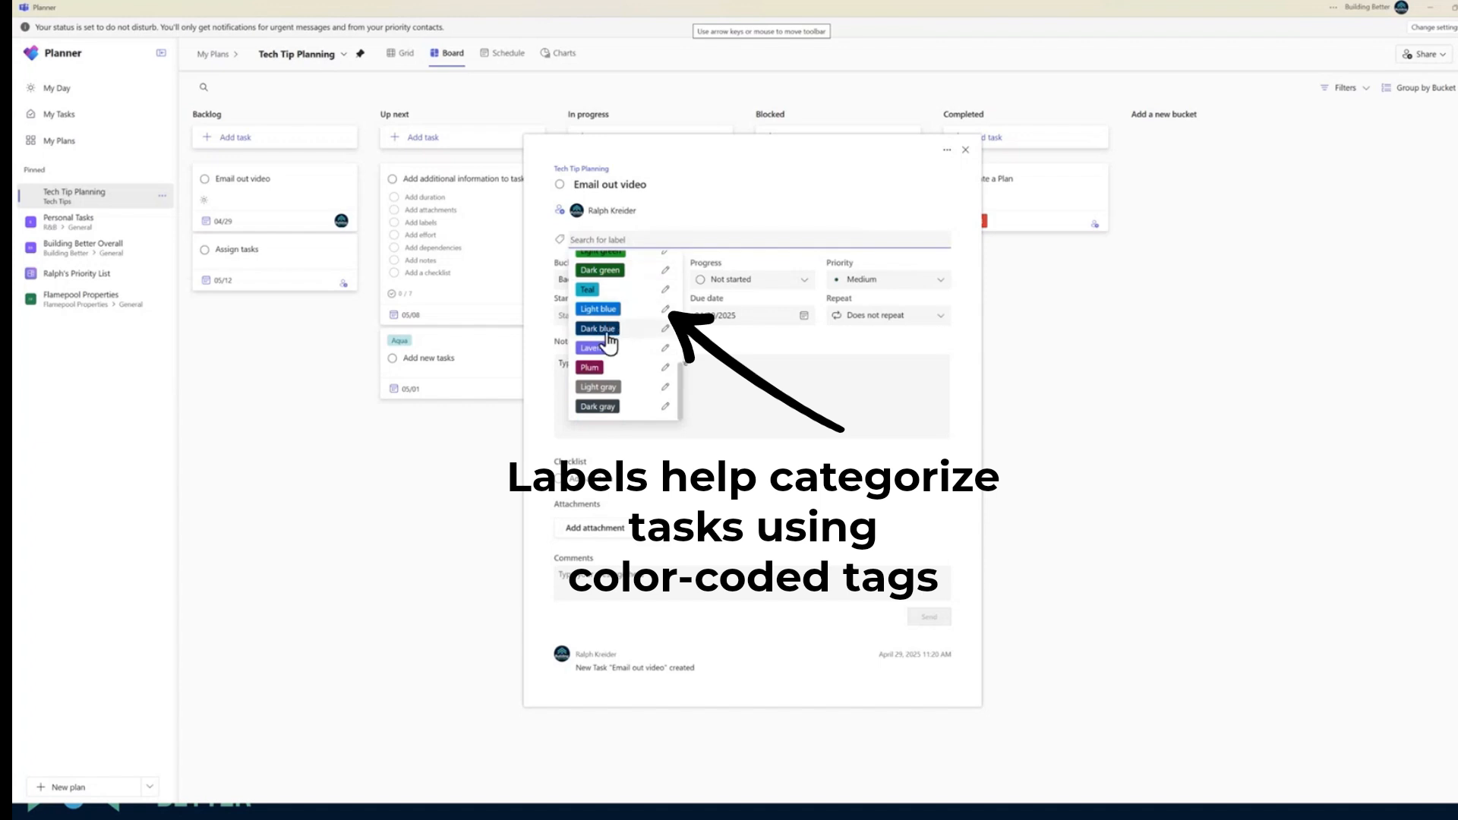
{"action": "scroll", "coordinate": [615, 303], "scroll_direction": "up", "scroll_amount": 5}
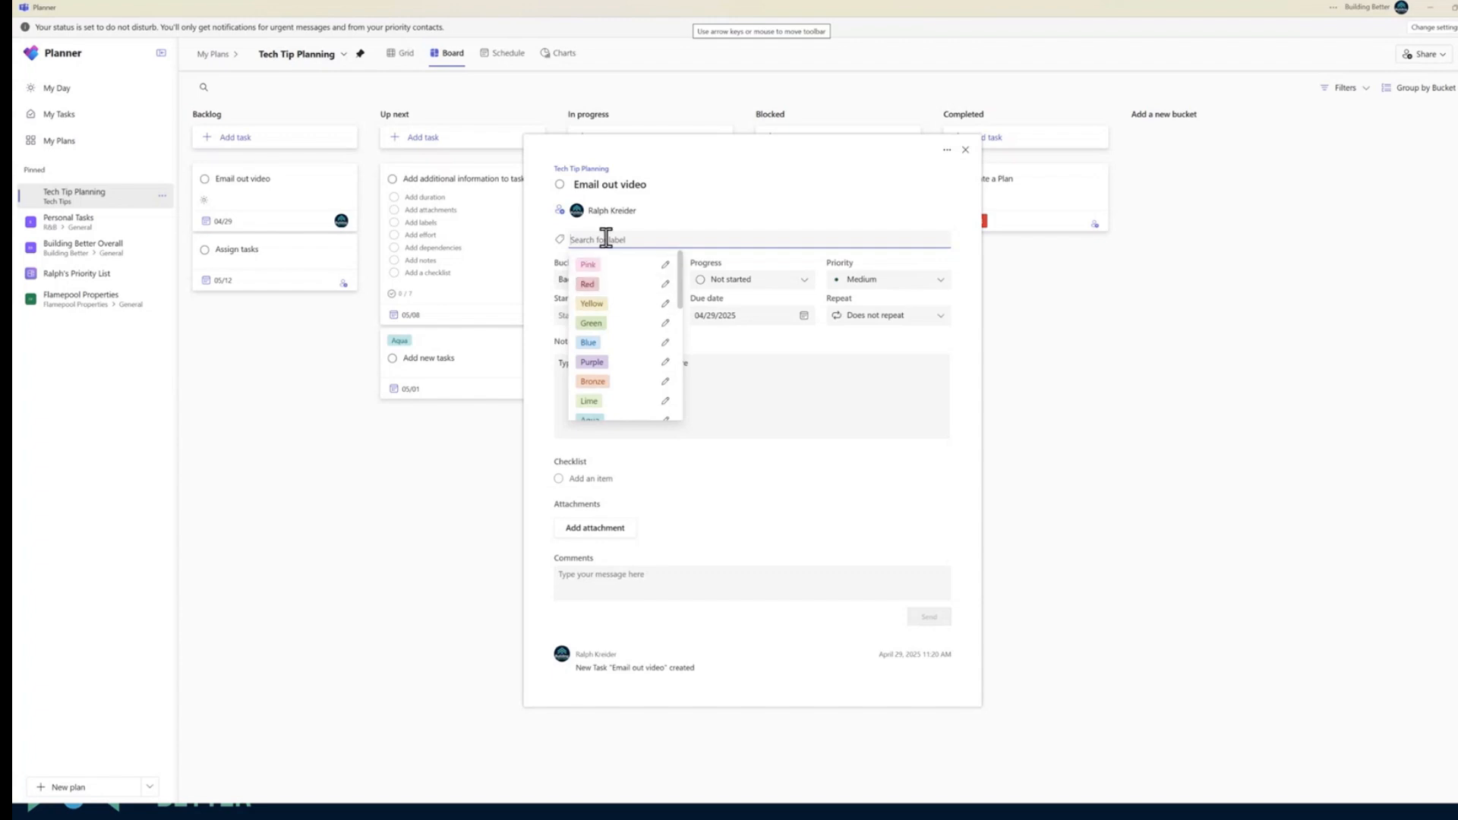
Review the priority options and try out the Pink label on the Email out video task, removing it again
{"action": "left_click", "coordinate": [942, 280]}
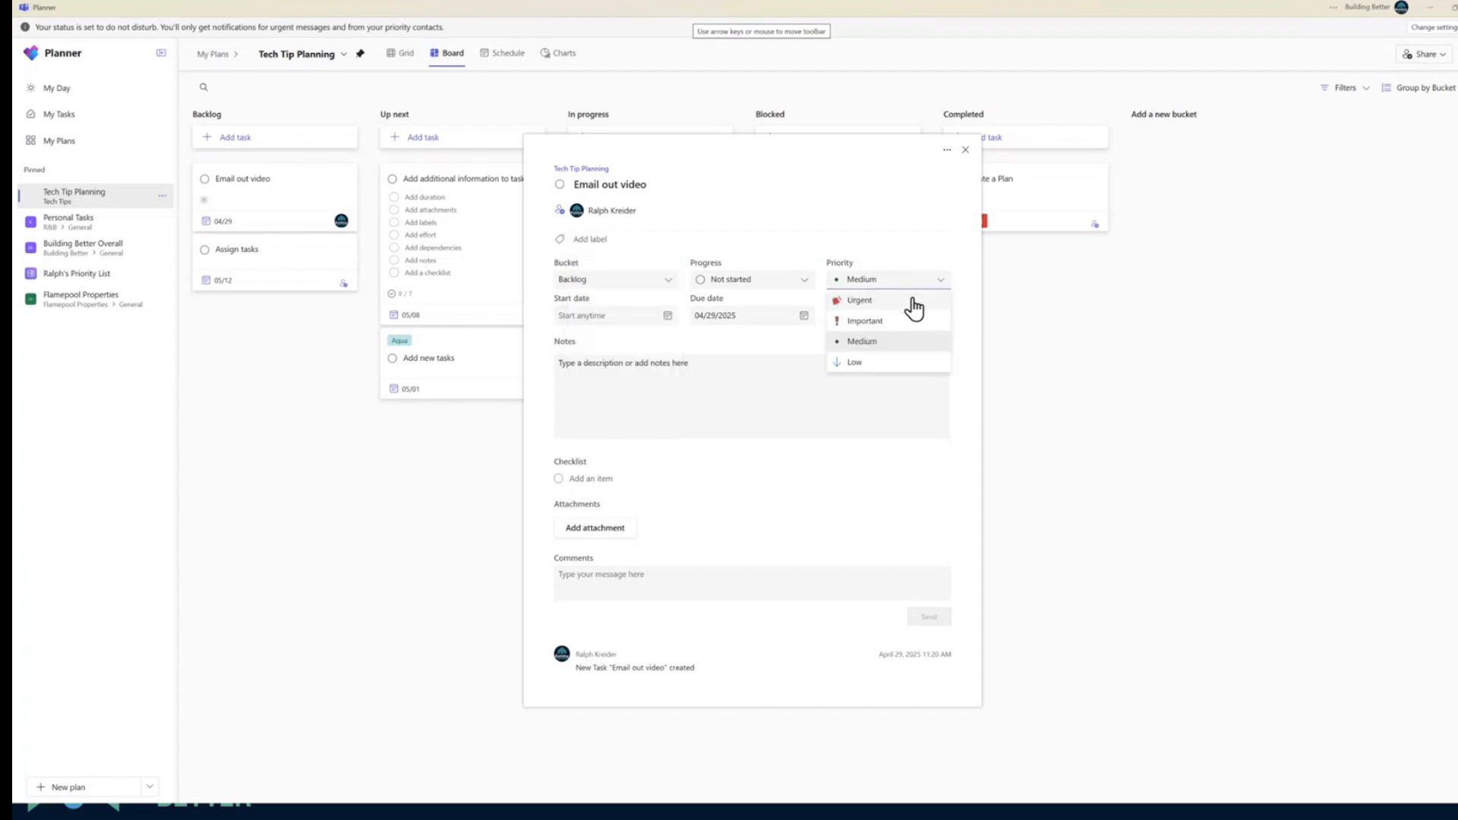
{"action": "left_click", "coordinate": [600, 241]}
{"action": "left_click", "coordinate": [591, 238]}
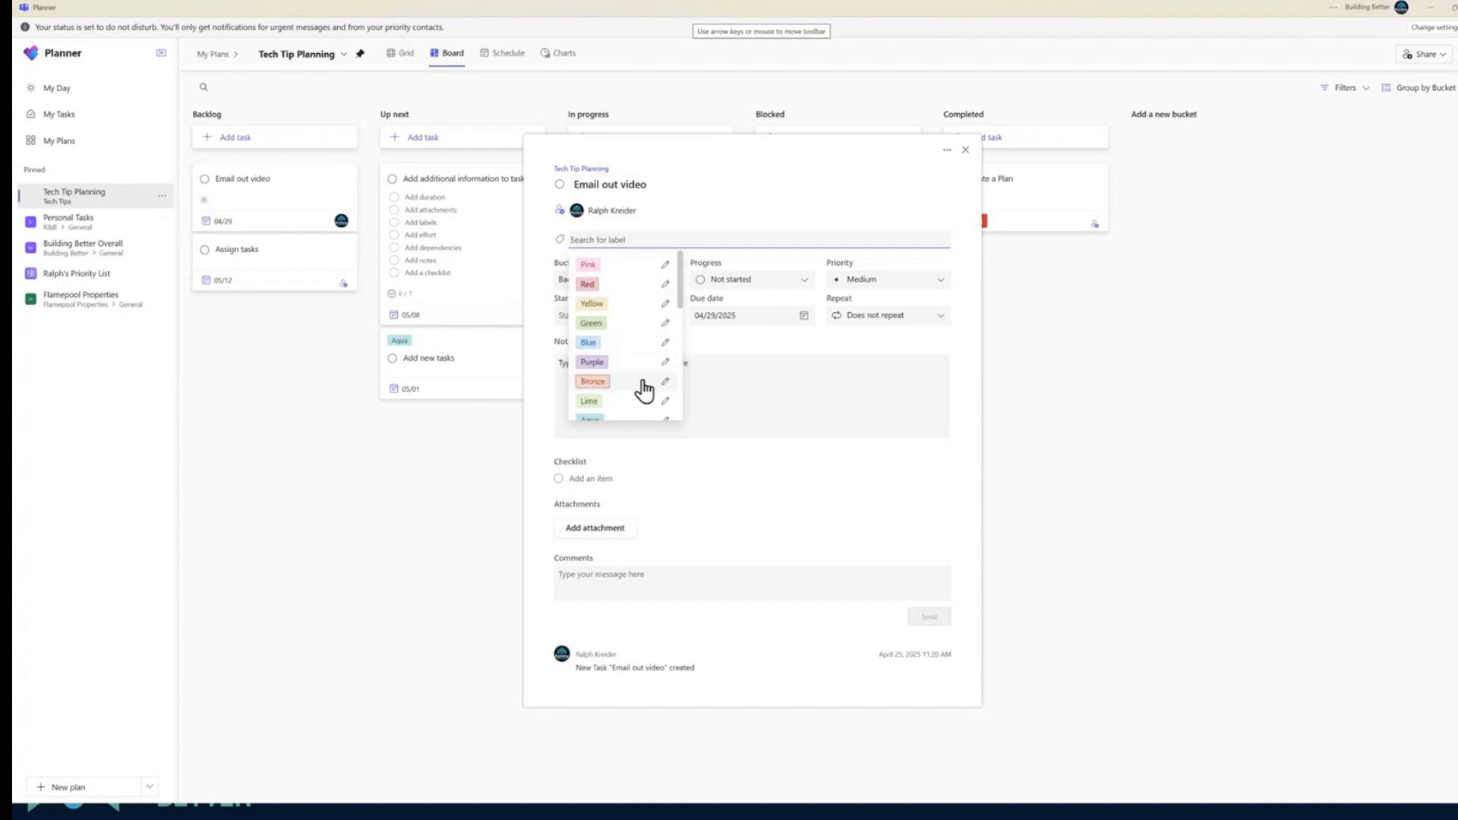
{"action": "left_click", "coordinate": [587, 264]}
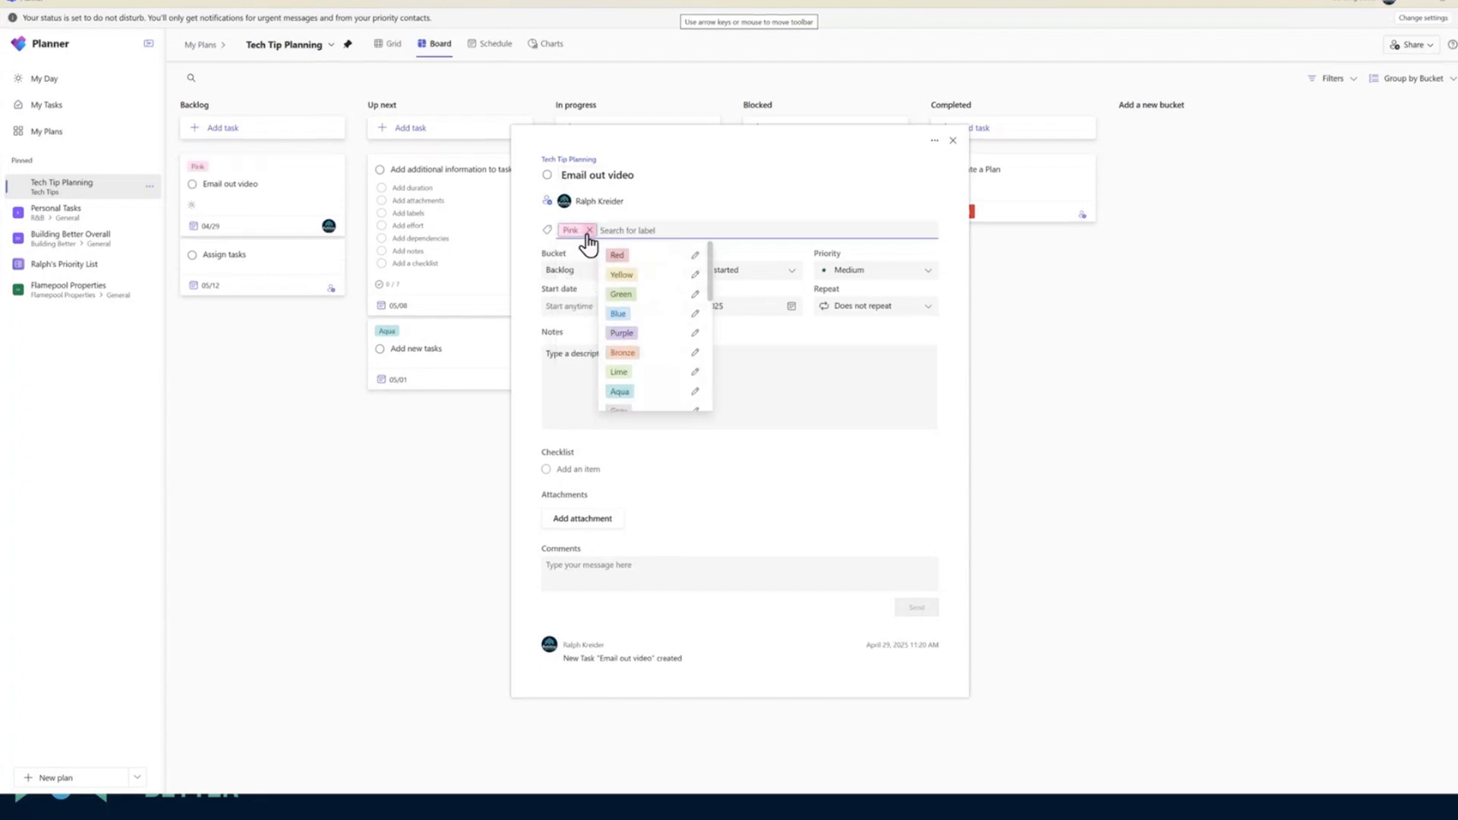
{"action": "left_click", "coordinate": [589, 230]}
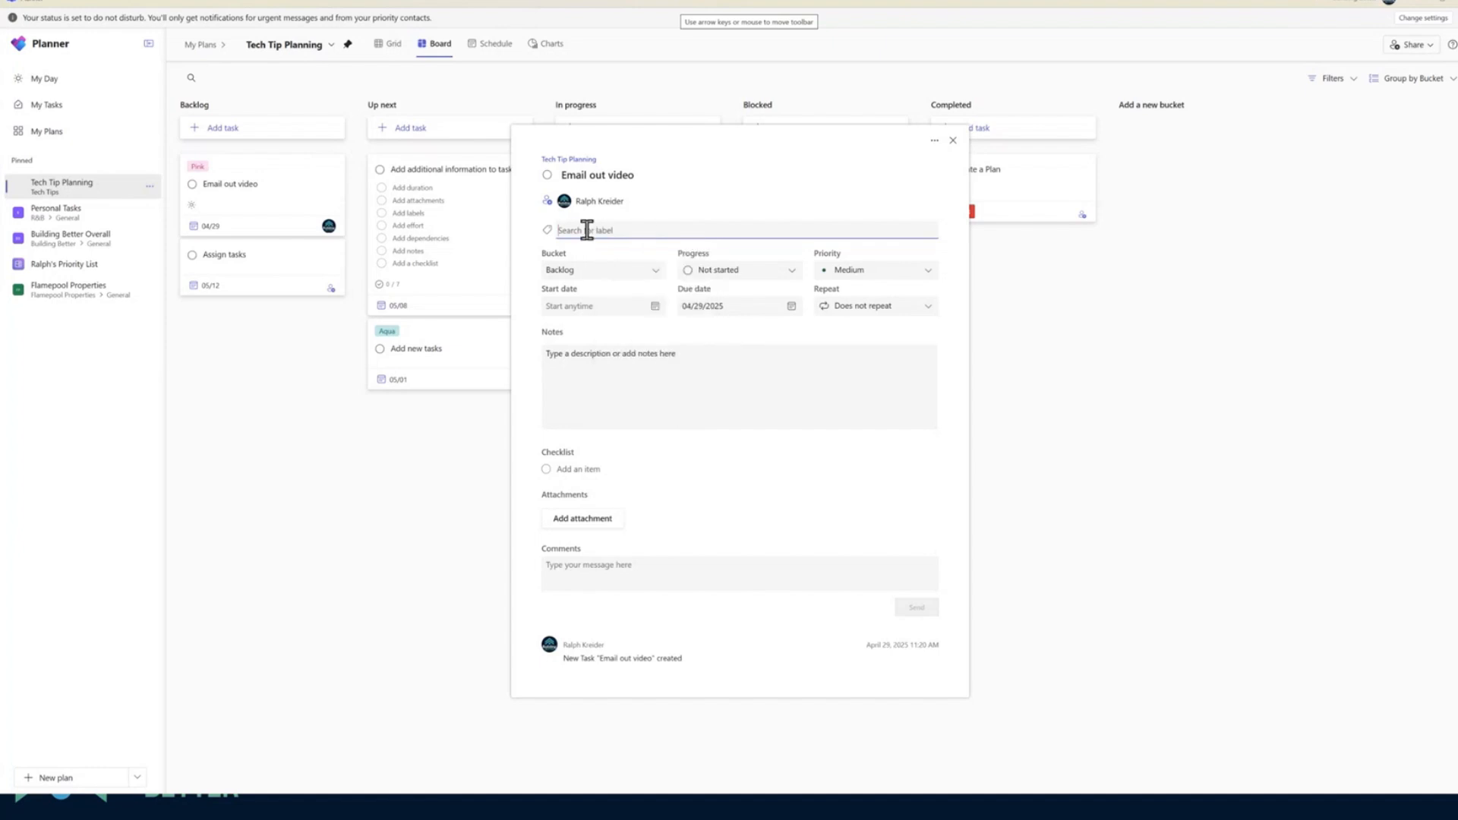
Apply the Orange label to the Email out video task and rename that label Procore
{"action": "scroll", "coordinate": [599, 300], "scroll_direction": "down", "scroll_amount": 3}
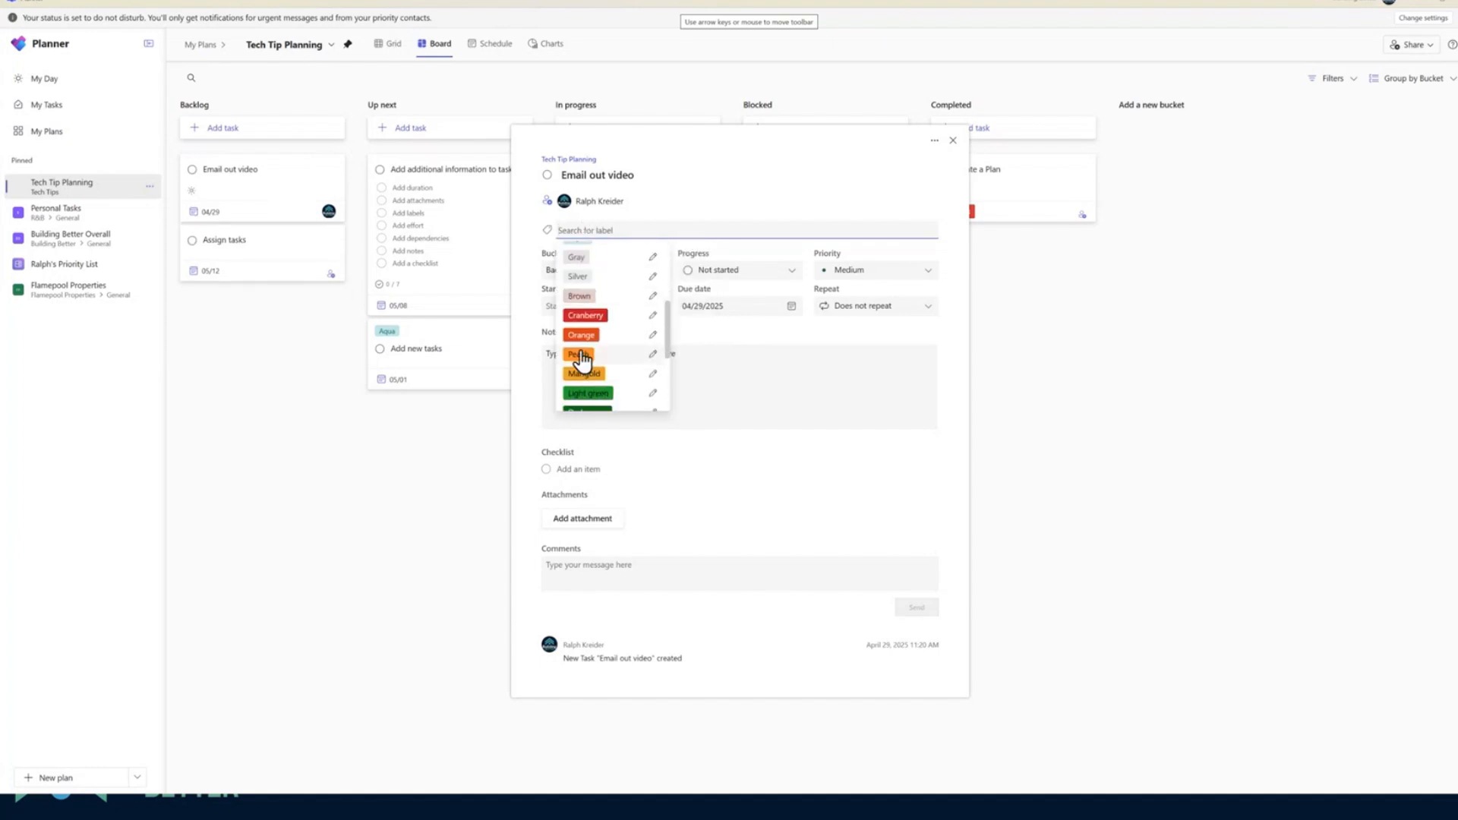
{"action": "left_click", "coordinate": [594, 334]}
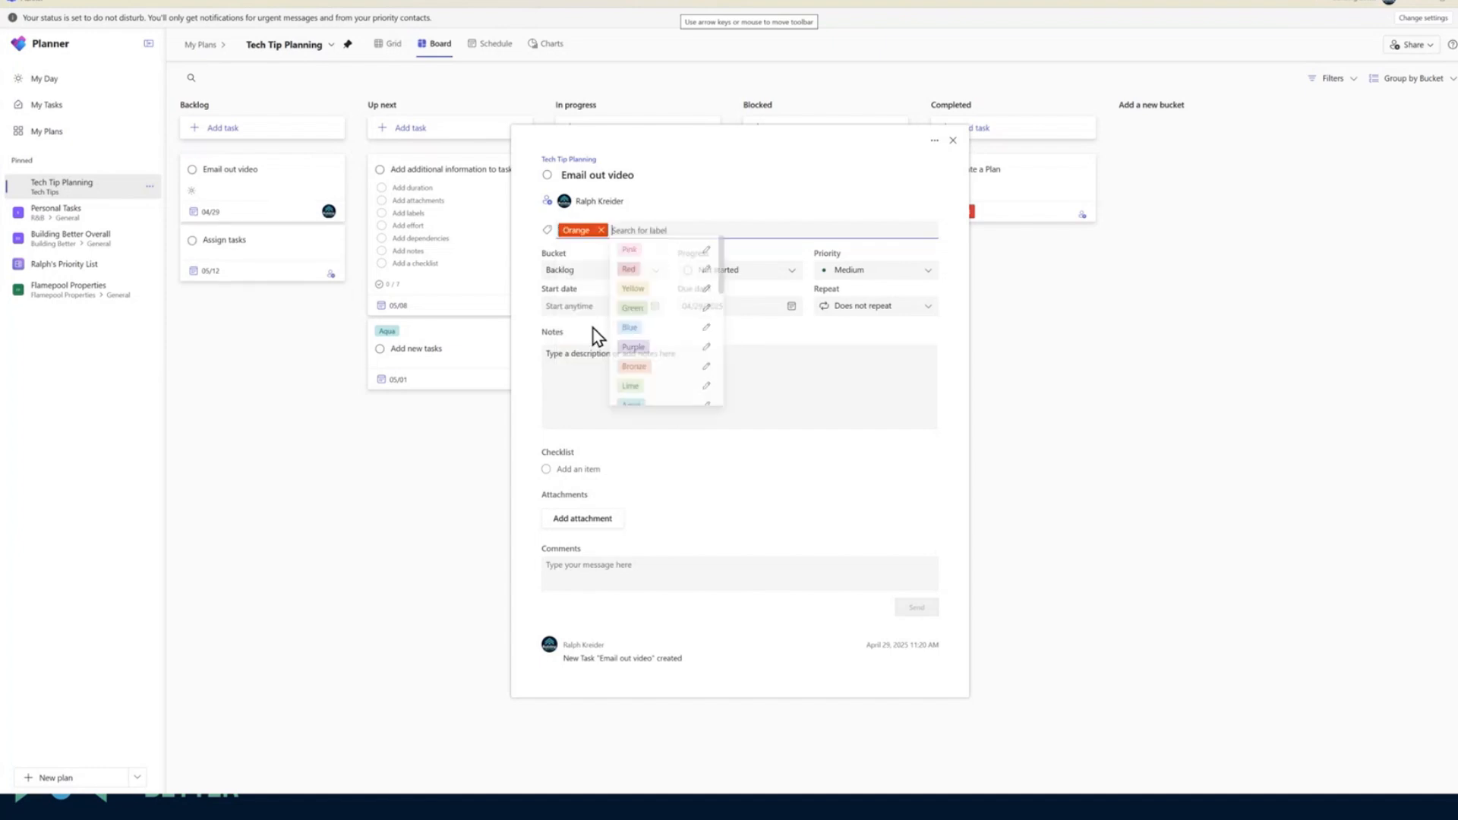
{"action": "left_click", "coordinate": [581, 230]}
{"action": "left_click_drag", "start_coordinate": [599, 269], "coordinate": [540, 284]}
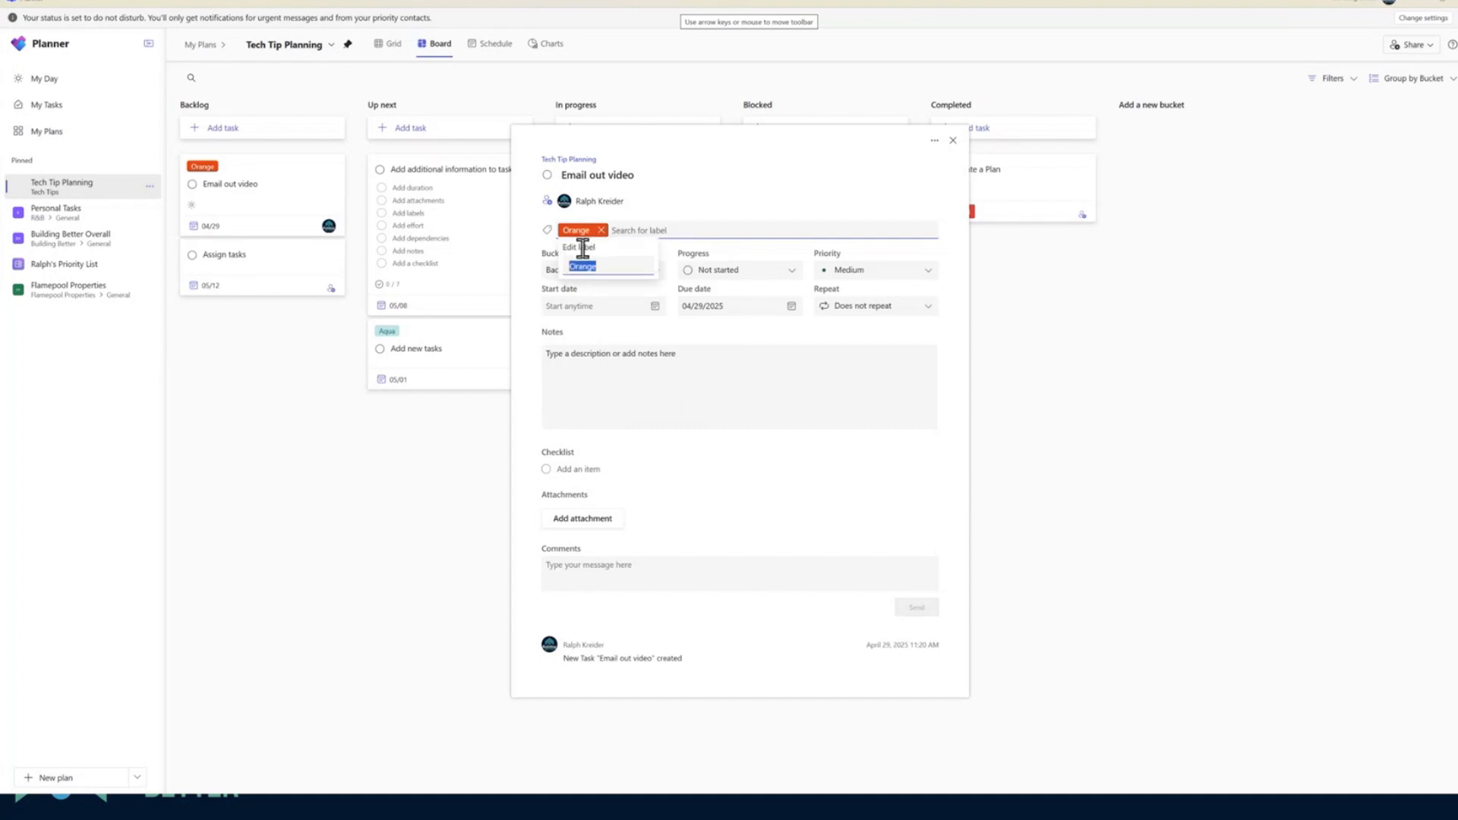
{"action": "type", "text": "Procore"}
{"action": "left_click", "coordinate": [612, 389]}
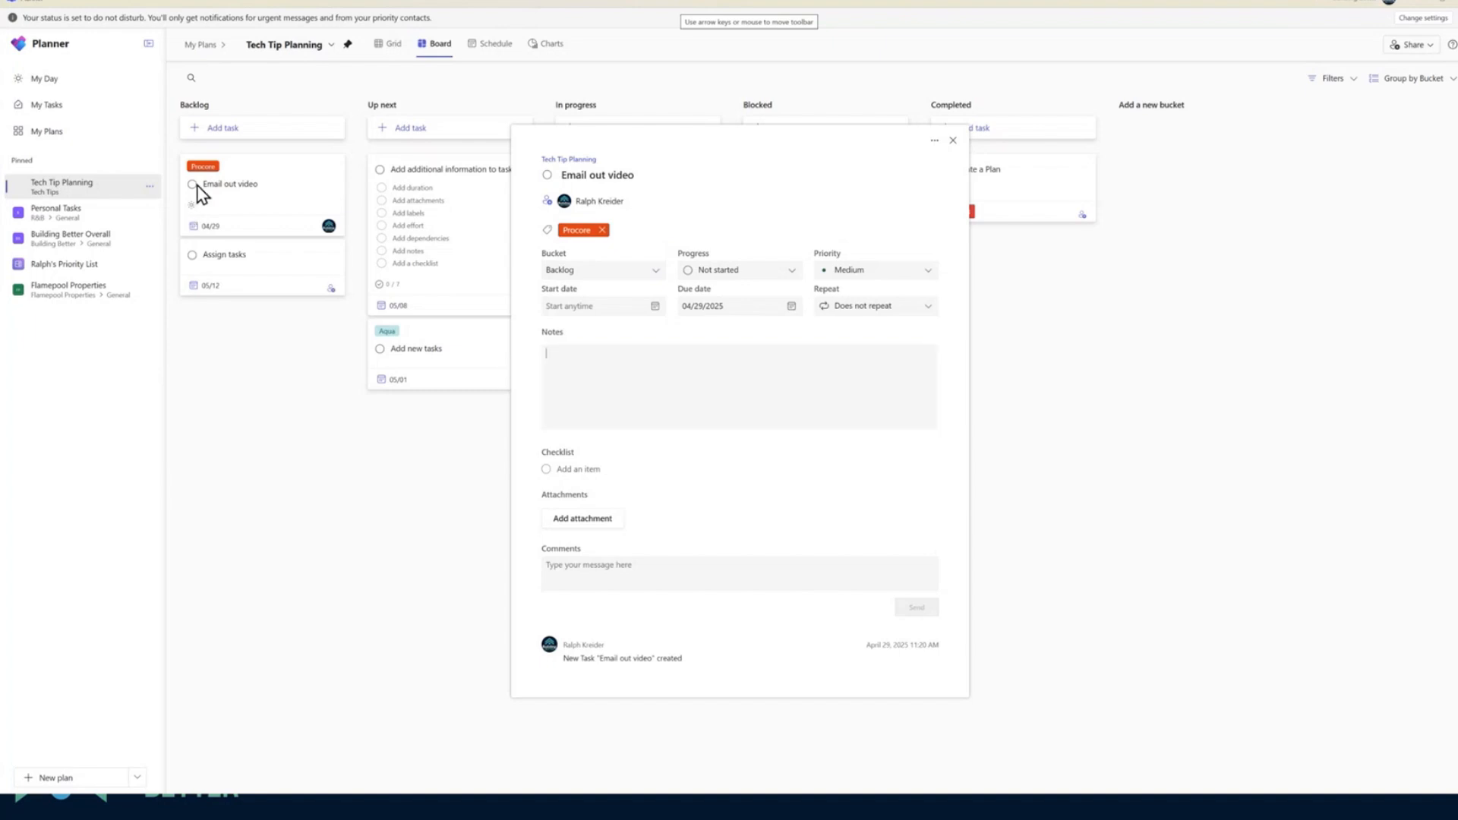
Add the Purple label to the task, rename it Teams, and take the Procore label off the task
{"action": "left_click", "coordinate": [549, 232]}
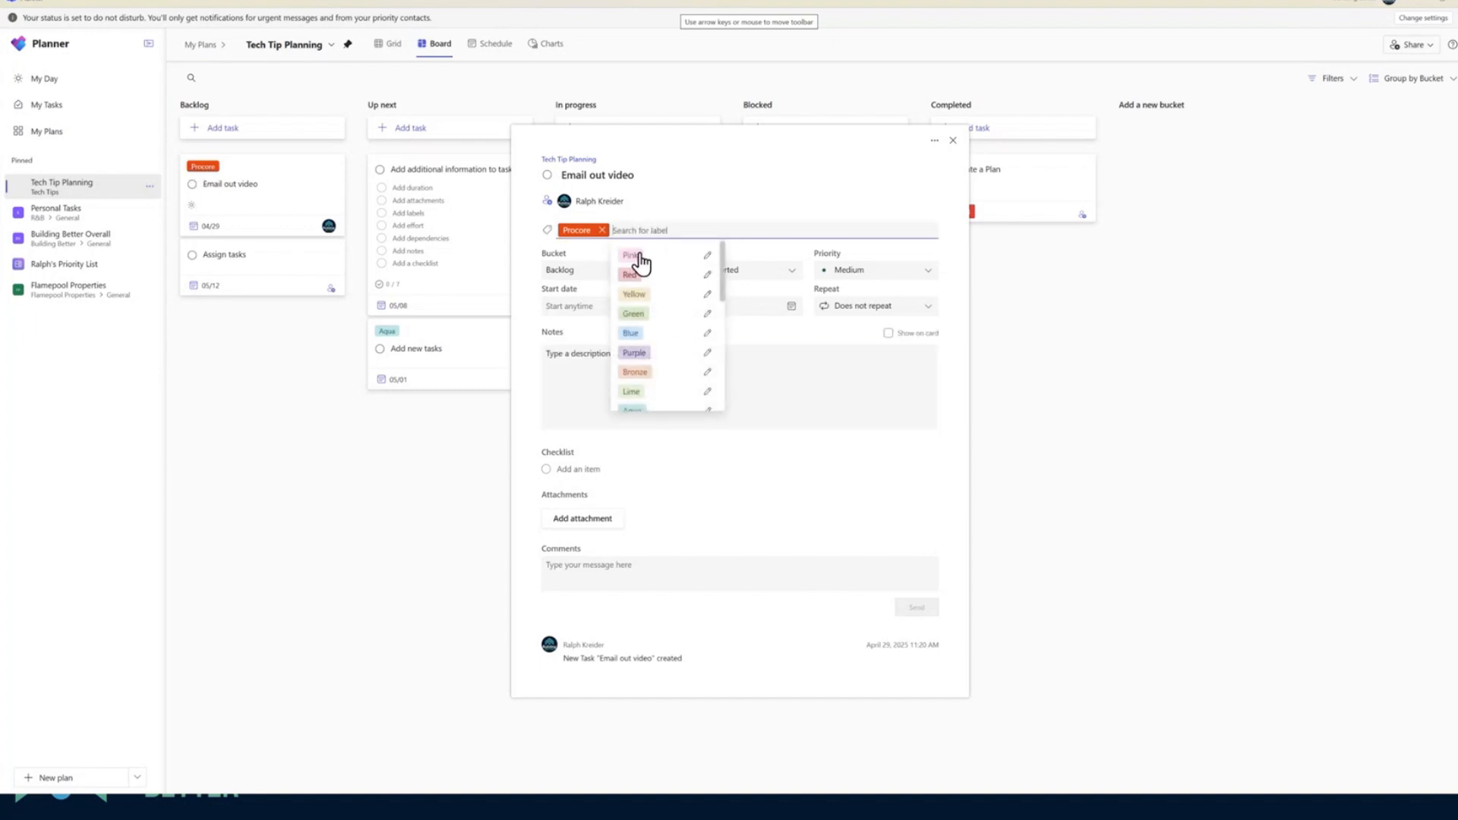
{"action": "left_click", "coordinate": [634, 354]}
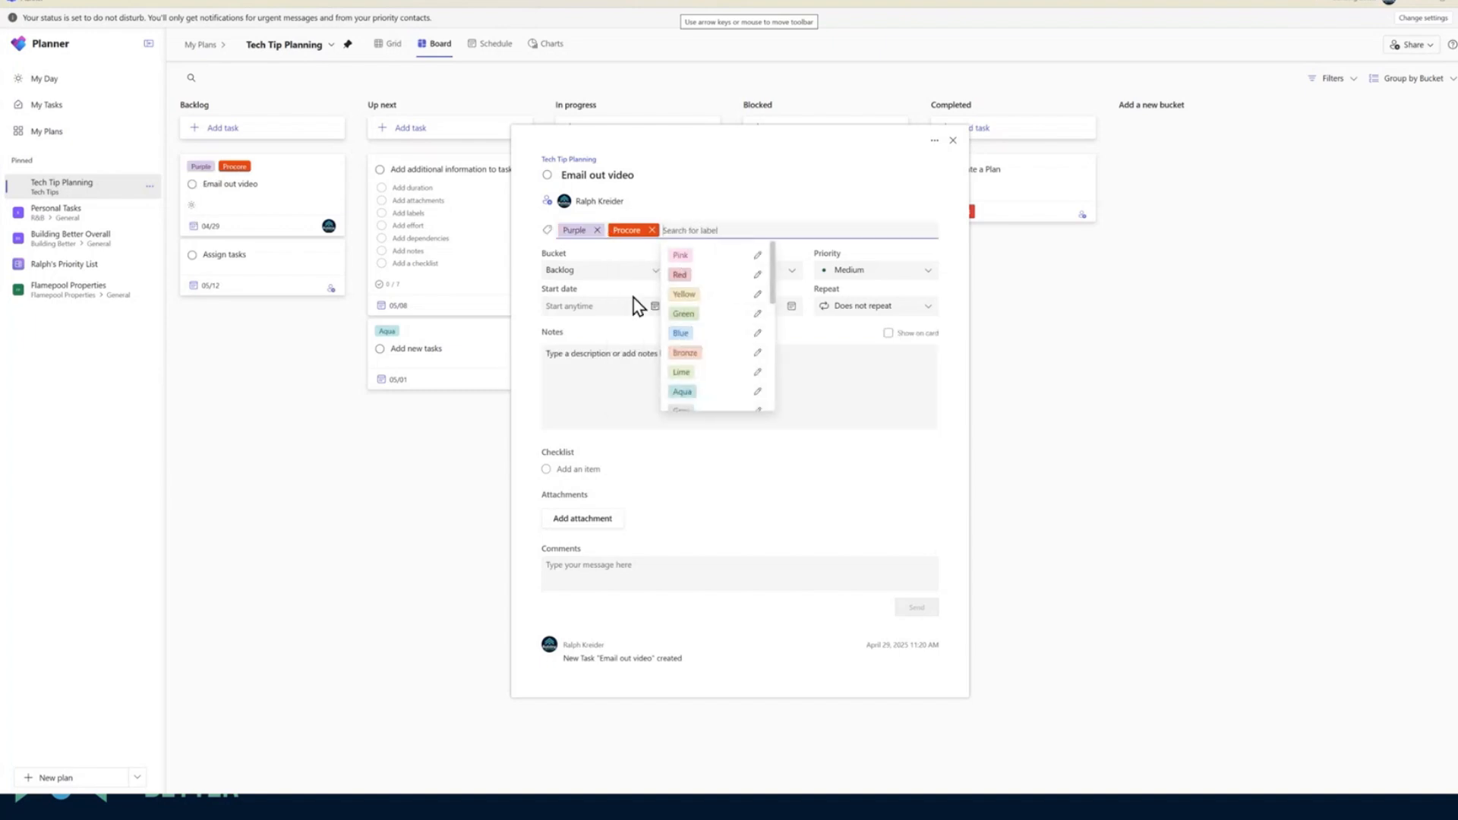
{"action": "left_click", "coordinate": [574, 230]}
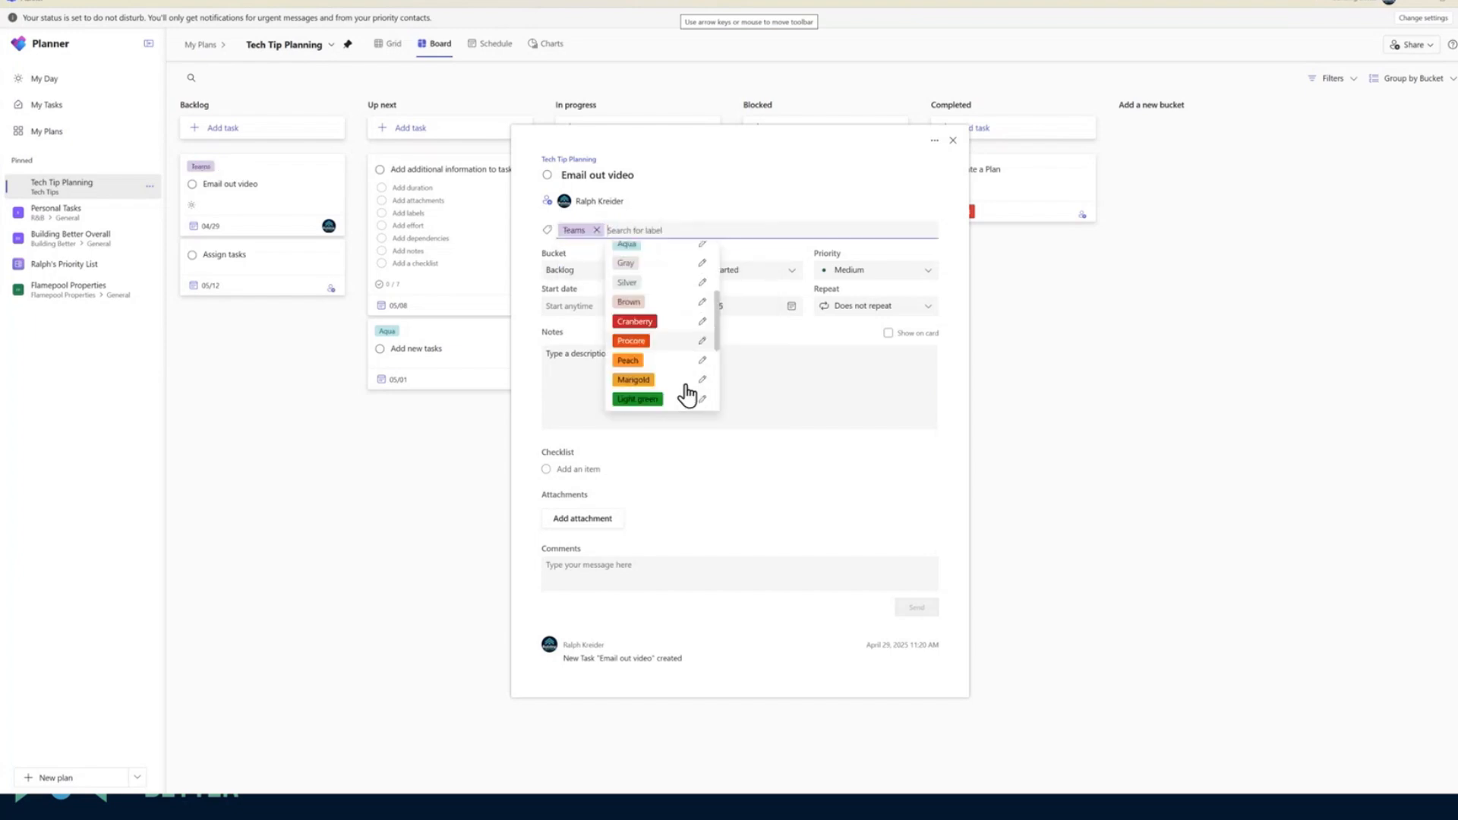
Replace the task's purple Teams label with the Lavender label, renamed Teams
{"action": "scroll", "coordinate": [676, 383], "scroll_direction": "down", "scroll_amount": 5}
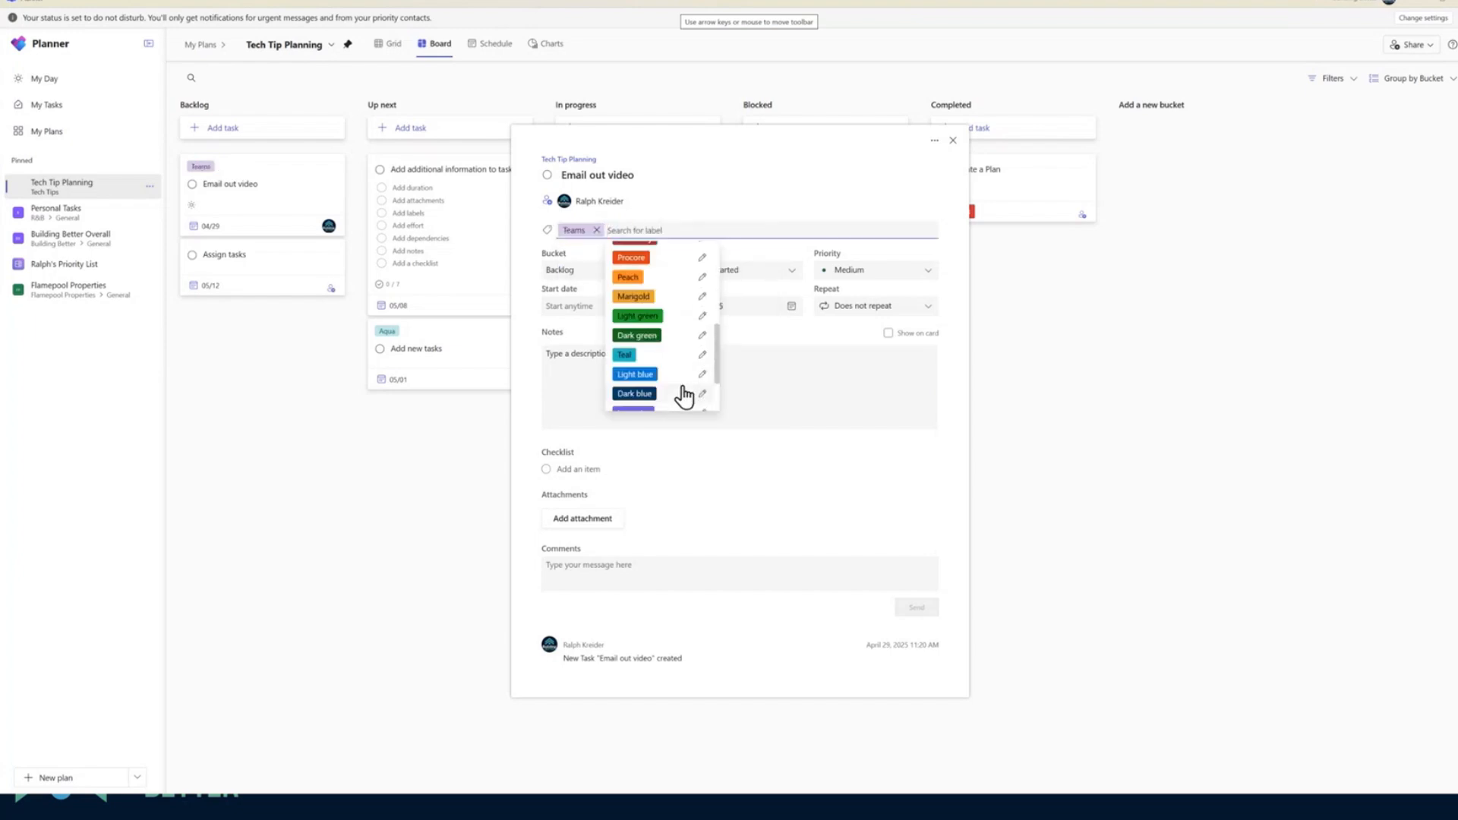
{"action": "left_click", "coordinate": [637, 339]}
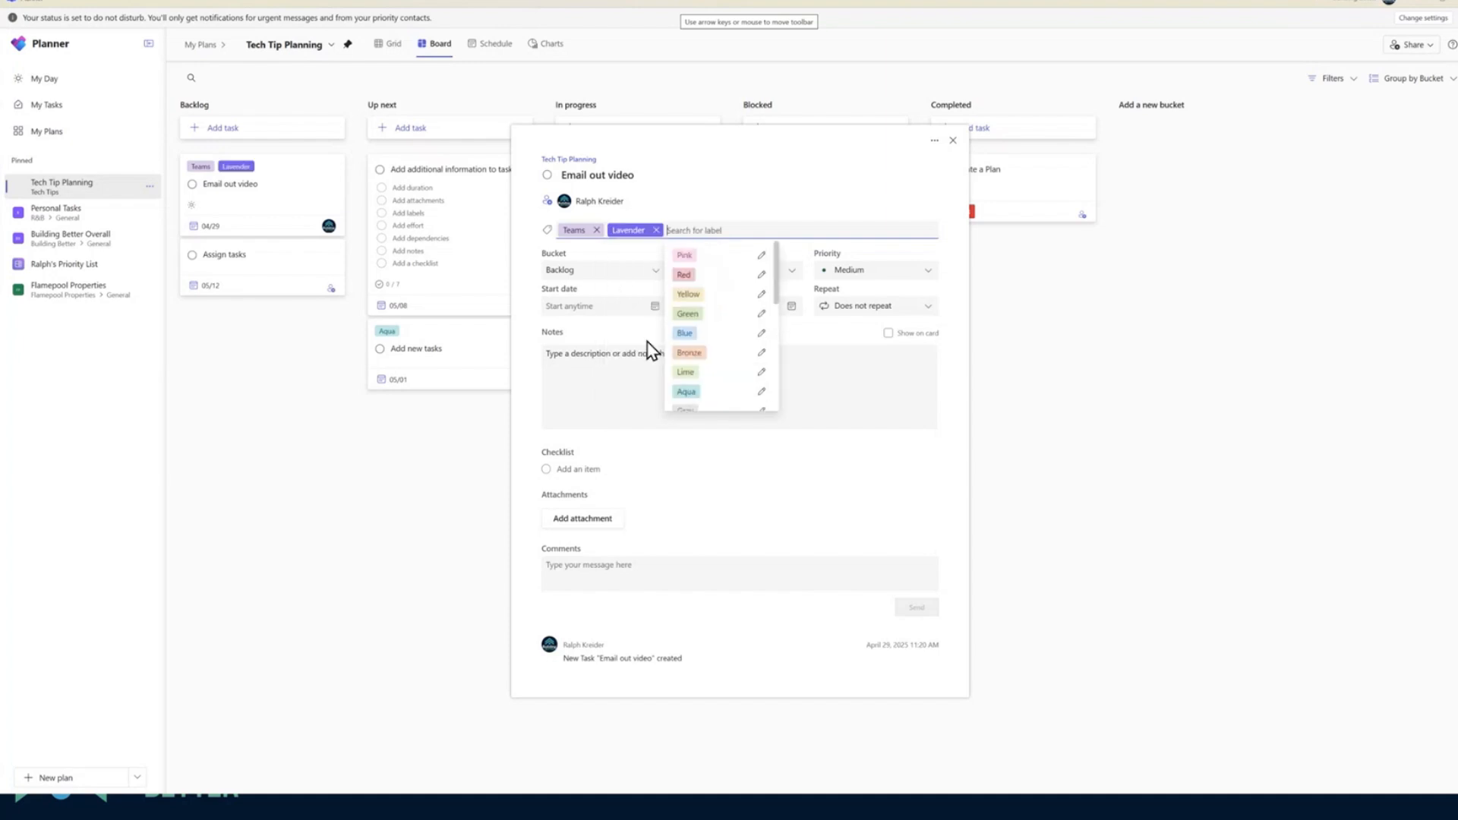
{"action": "left_click", "coordinate": [639, 234]}
{"action": "left_click_drag", "start_coordinate": [652, 268], "coordinate": [591, 268]}
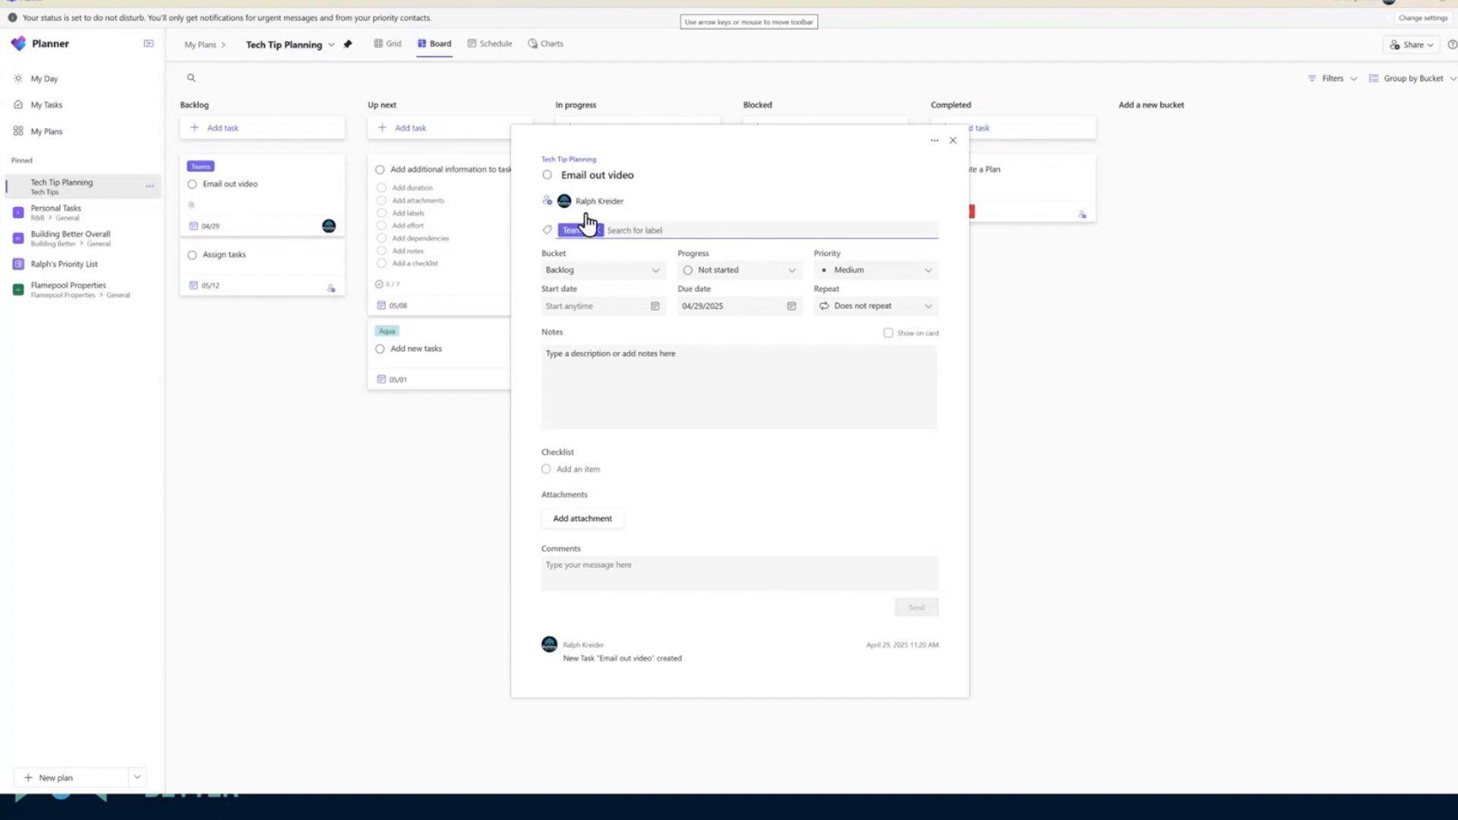
Look through the bucket, progress and priority choices available for the Email out video task
{"action": "left_click", "coordinate": [588, 276]}
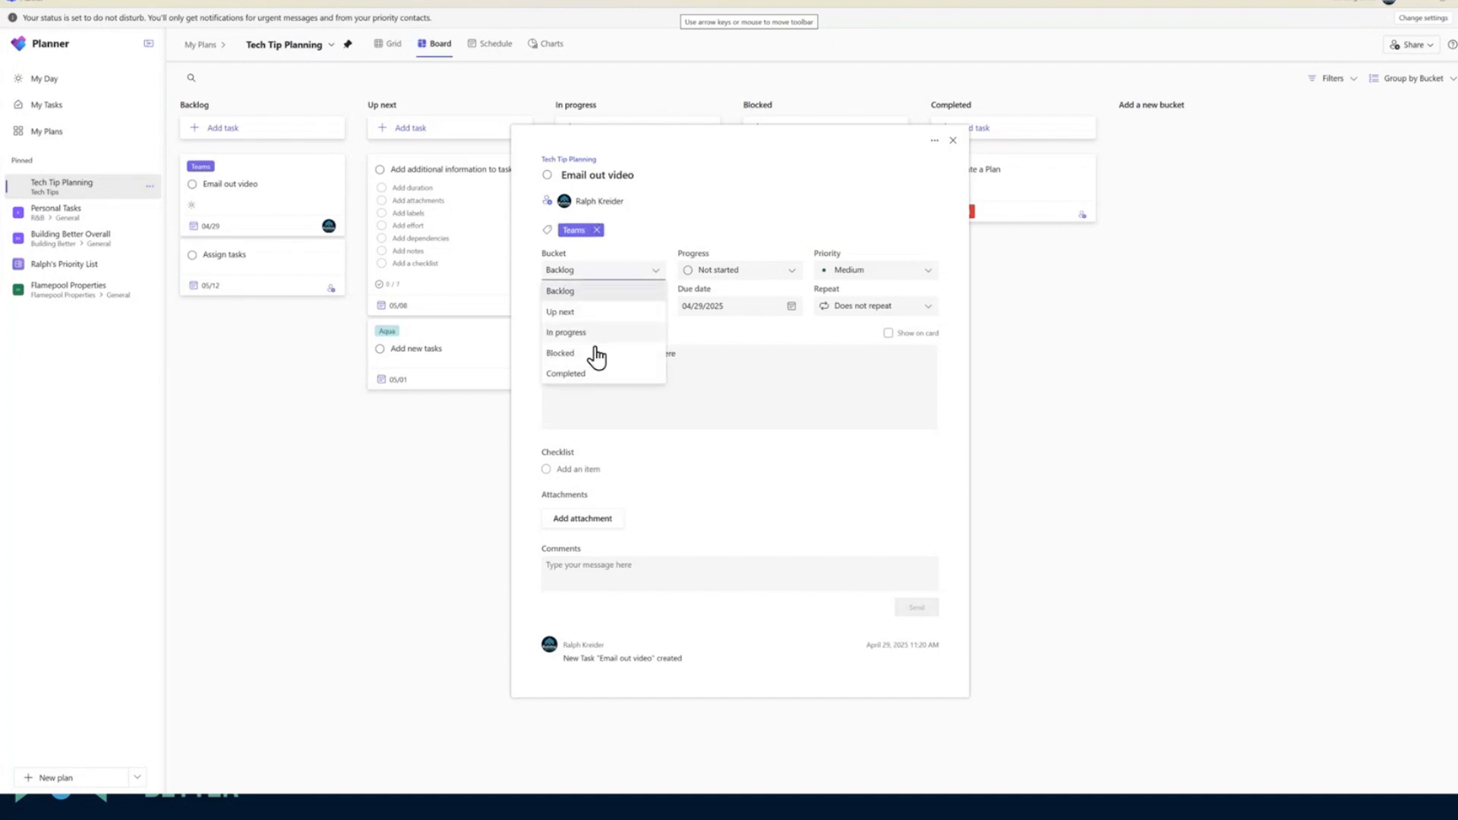
{"action": "left_click", "coordinate": [734, 278]}
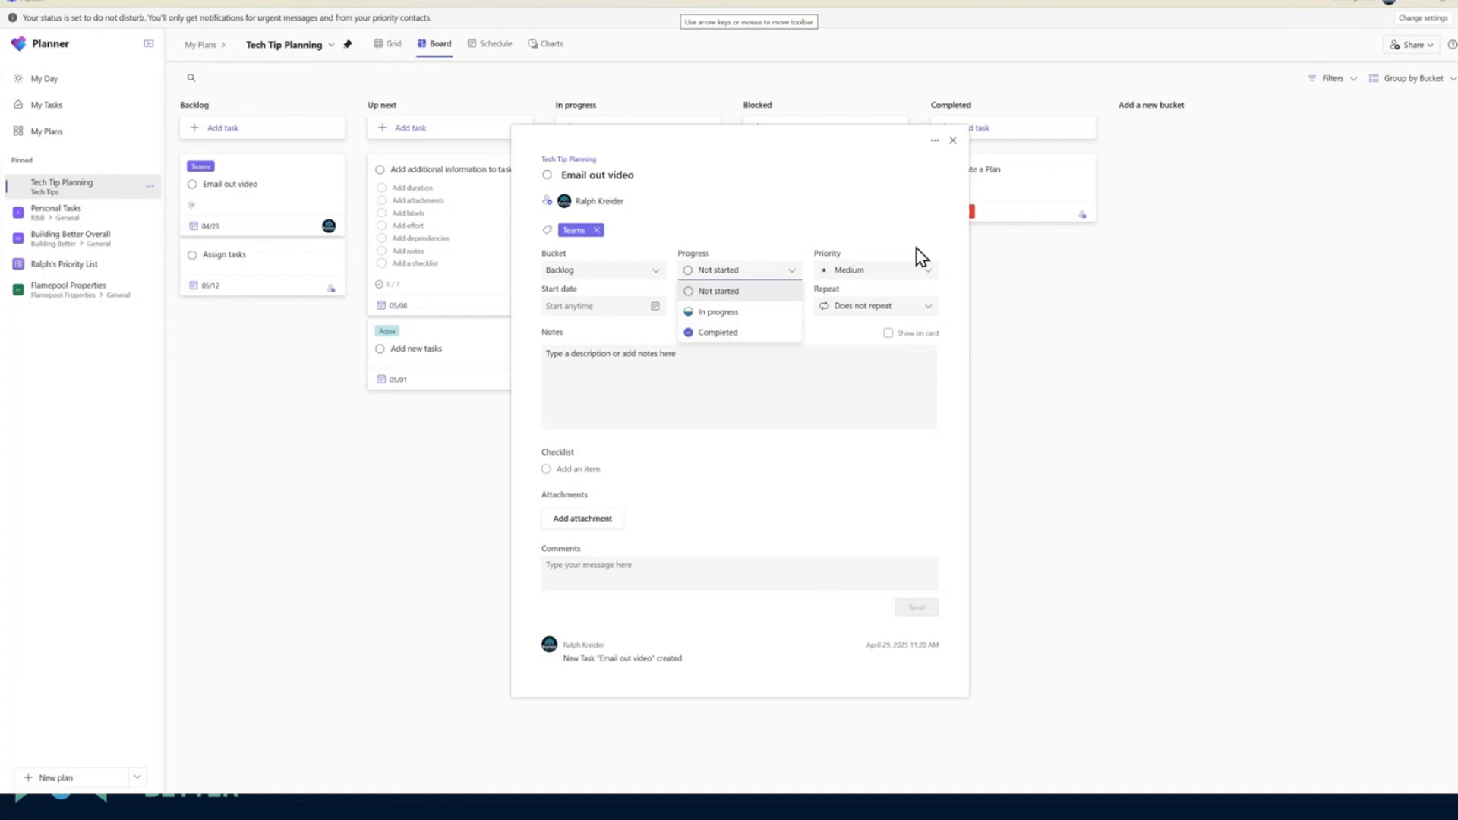
{"action": "left_click", "coordinate": [887, 275]}
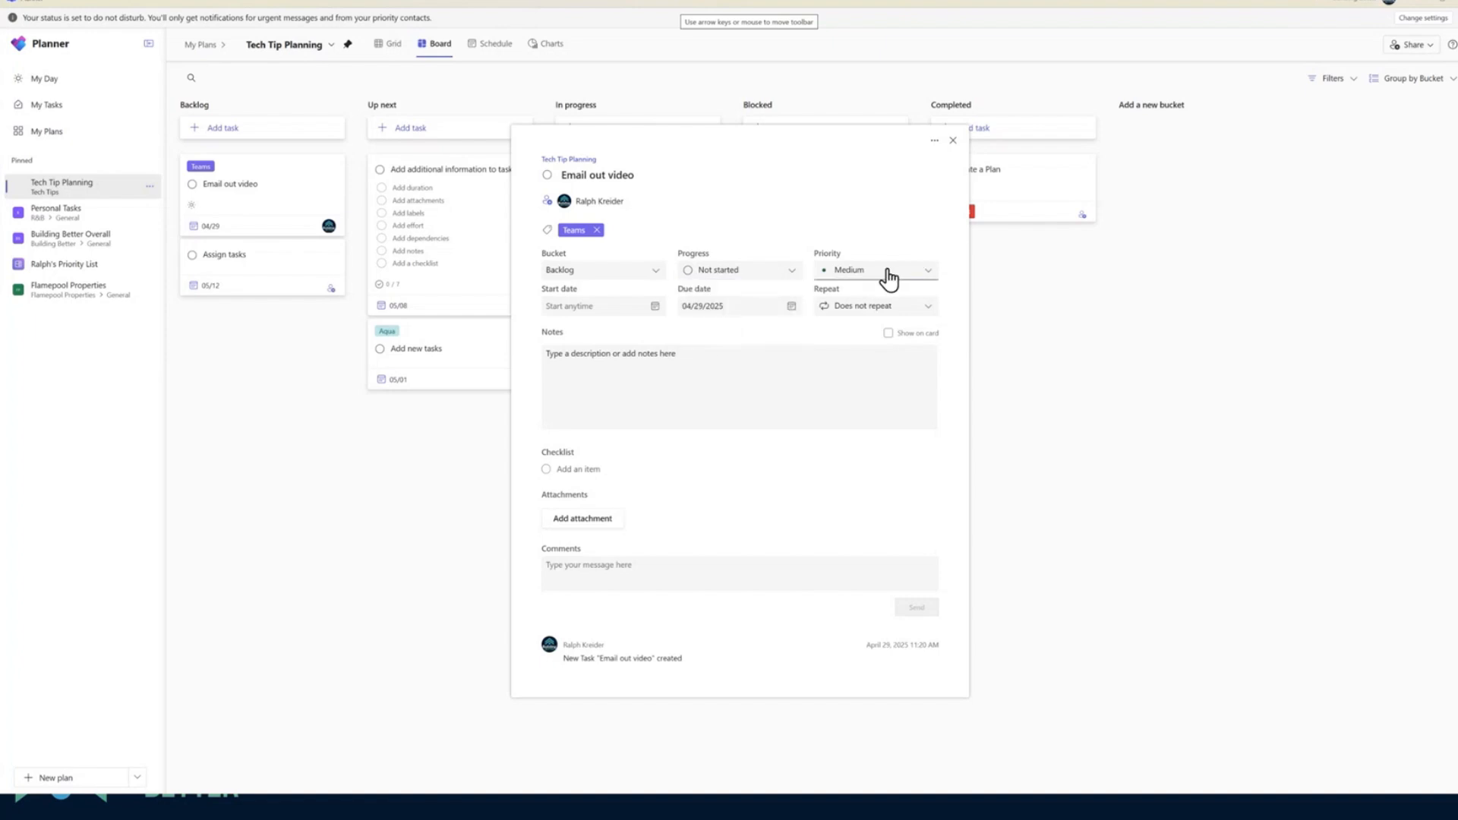
Set the task's start date to 04/28/2025 and make it repeat weekly
{"action": "left_click", "coordinate": [575, 304]}
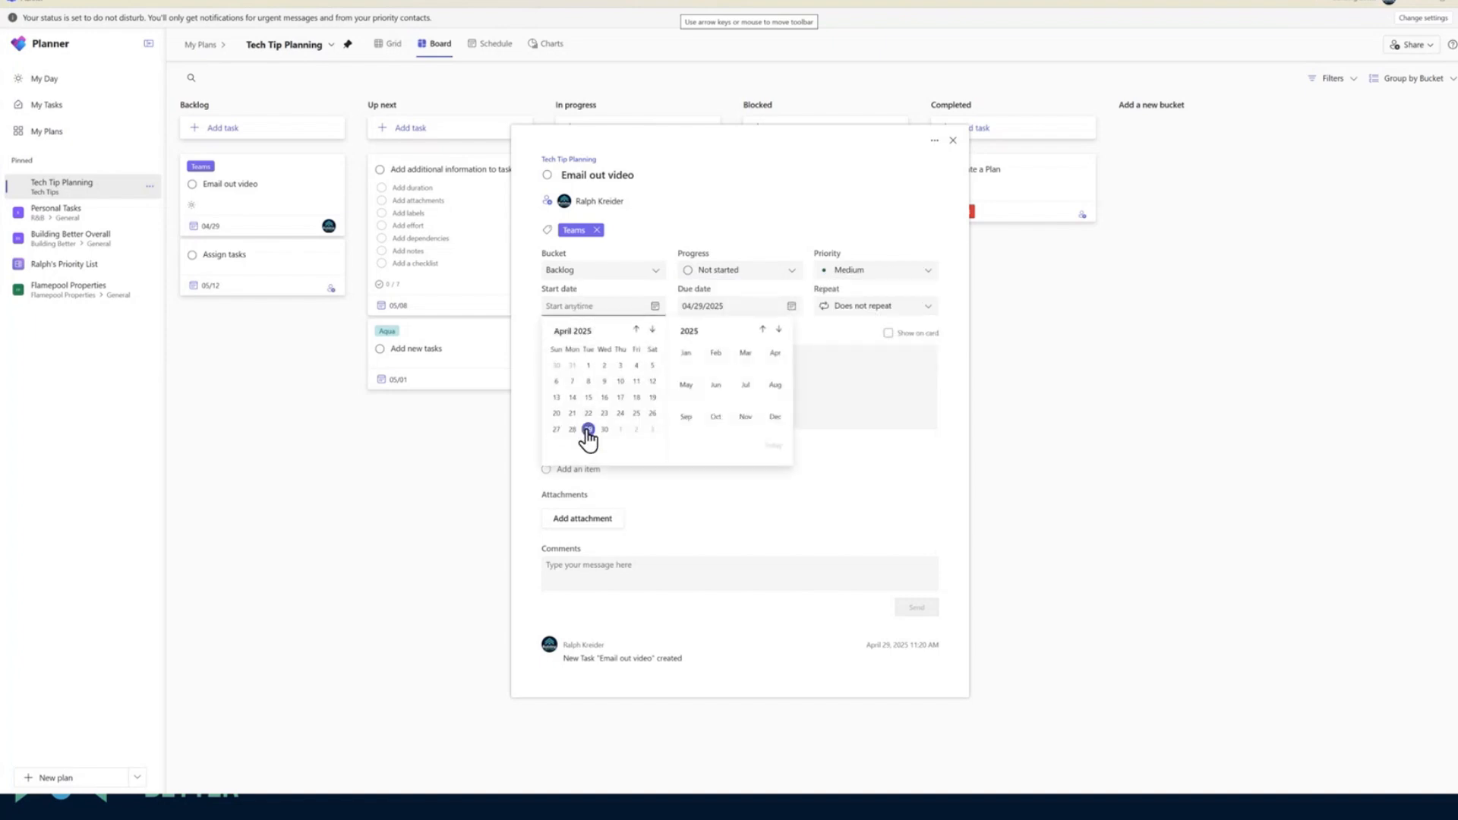
{"action": "left_click", "coordinate": [572, 429]}
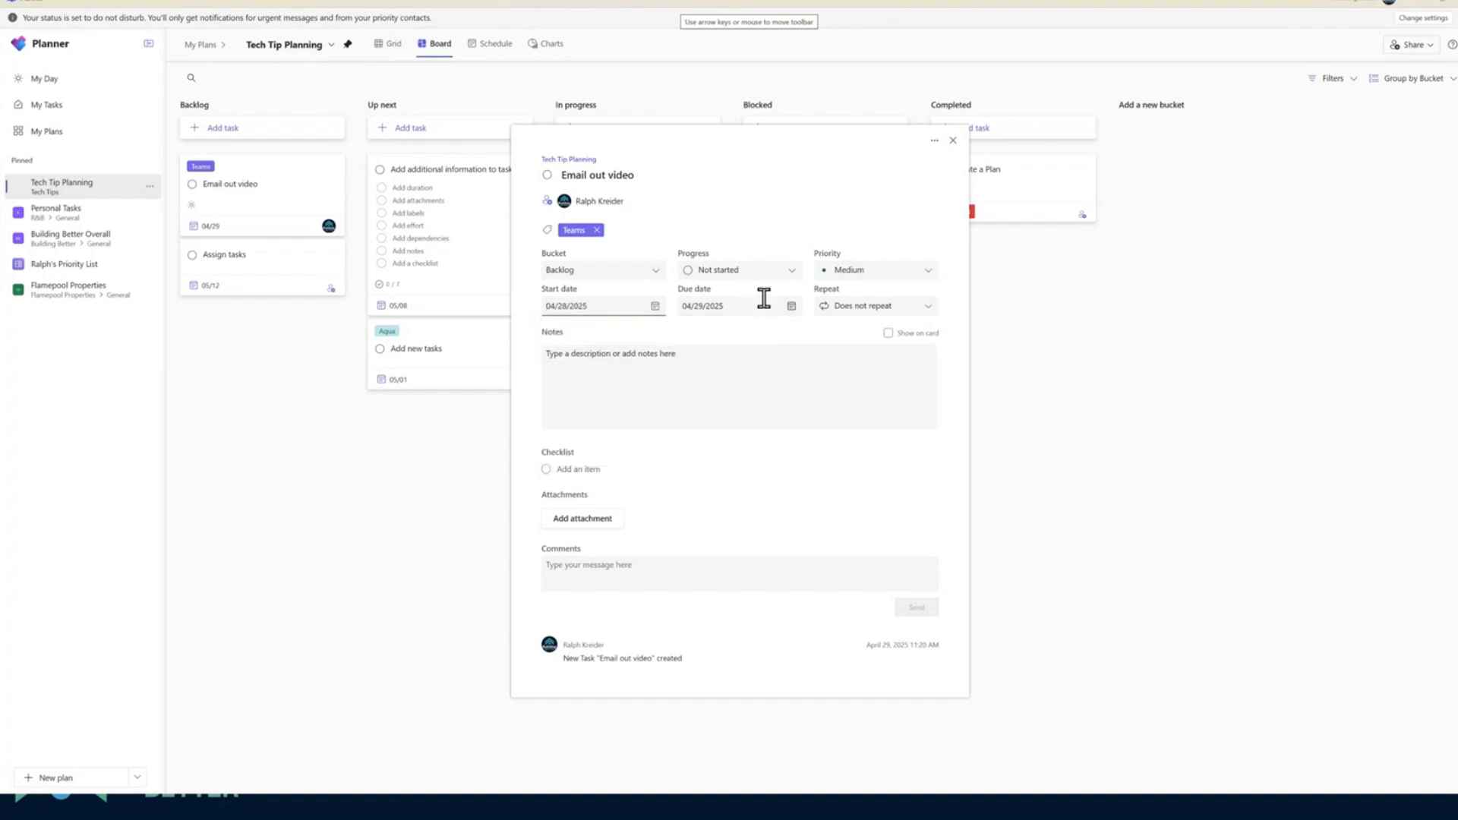
{"action": "left_click", "coordinate": [875, 312]}
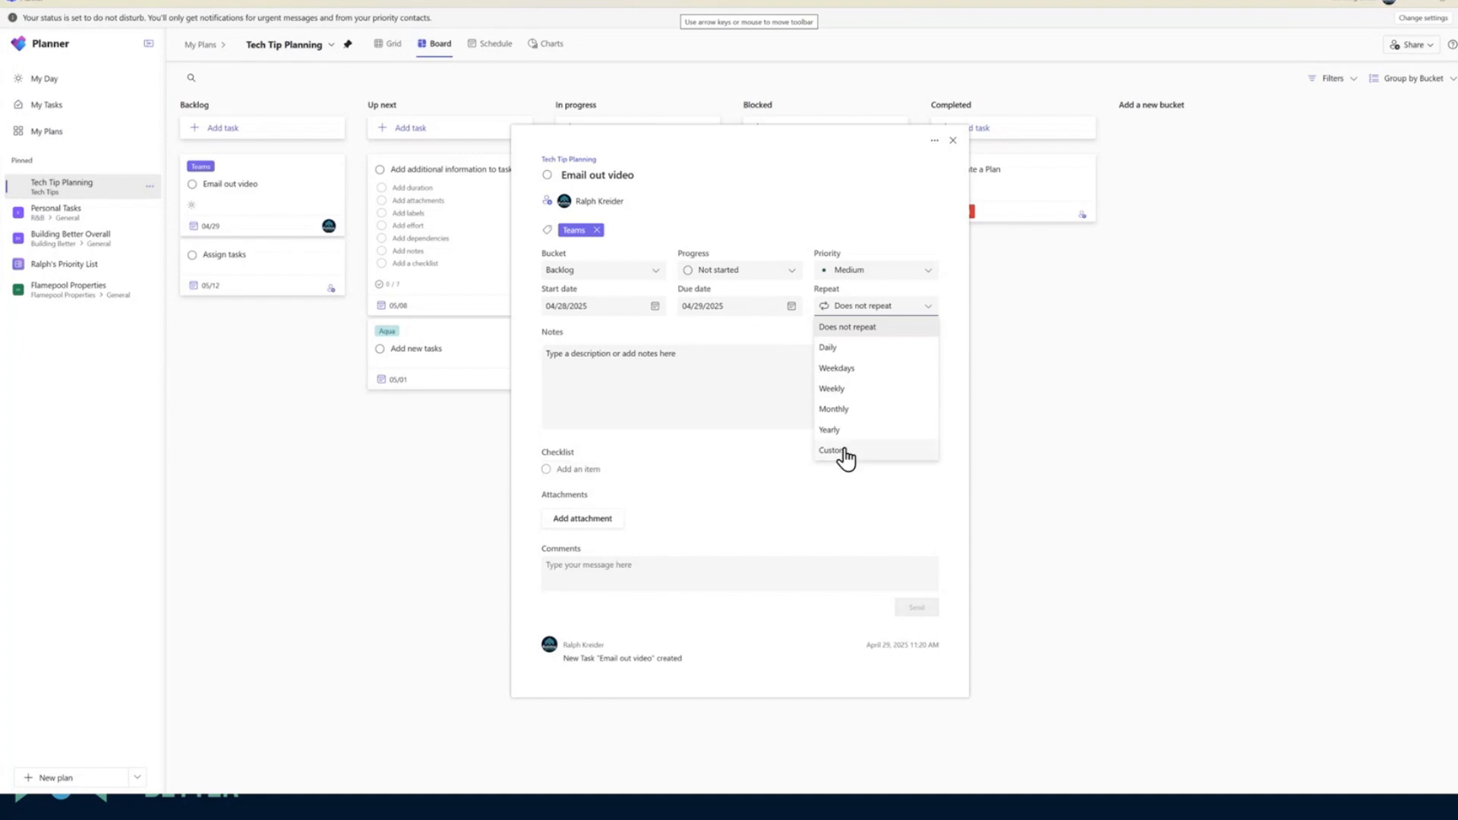
{"action": "left_click", "coordinate": [856, 389]}
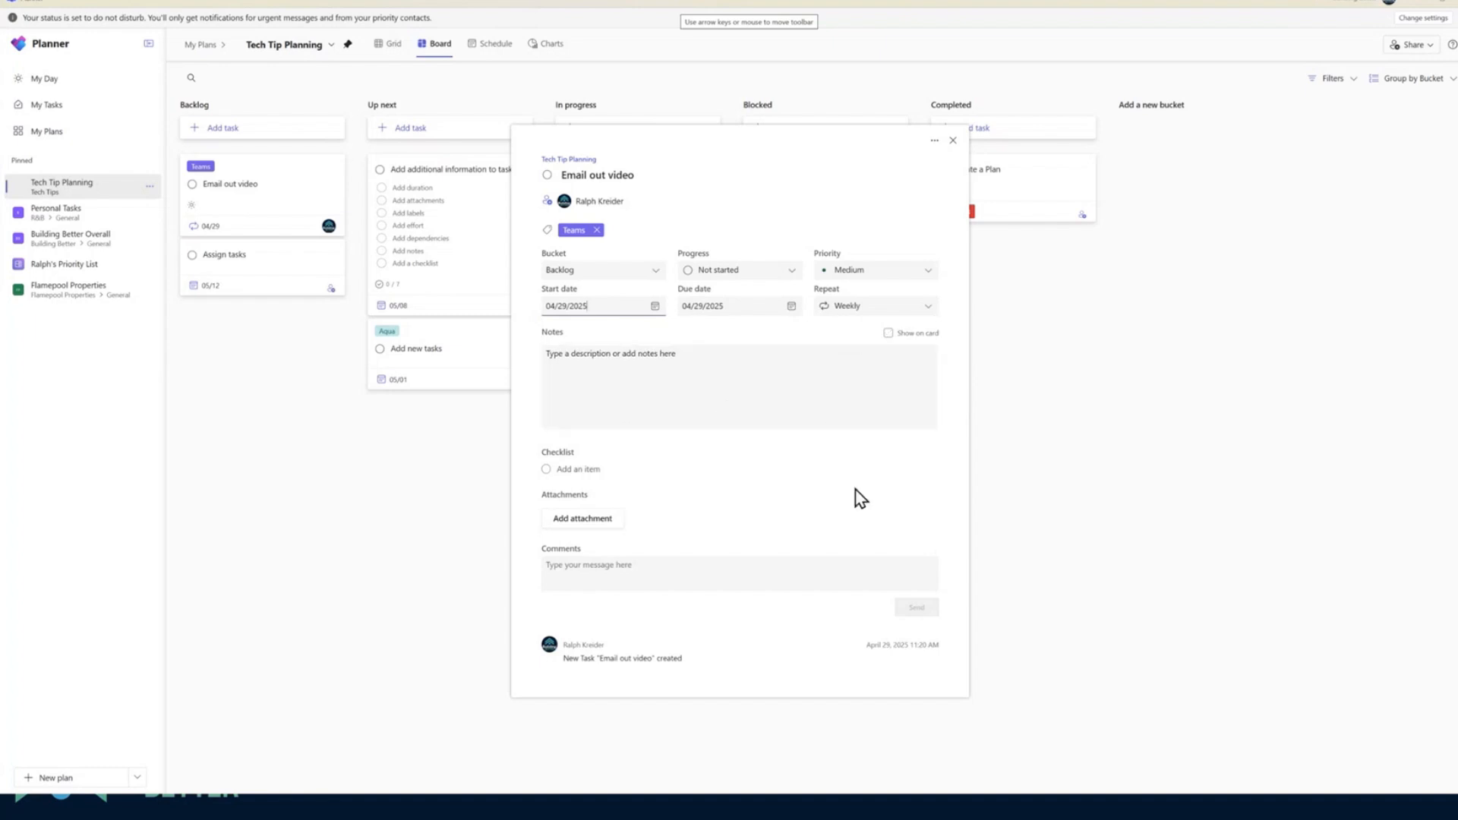
{"action": "left_click", "coordinate": [573, 374]}
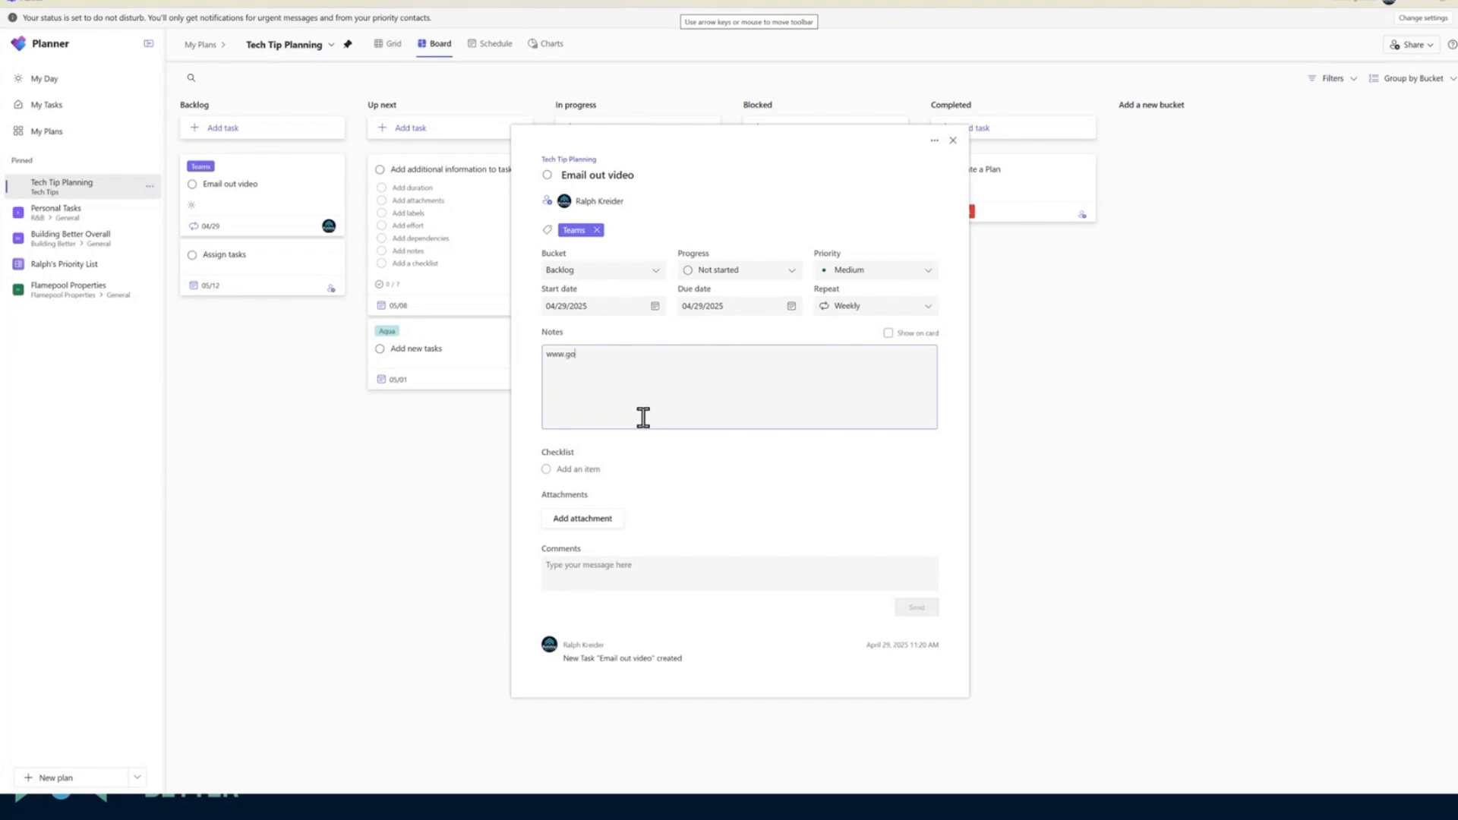
{"action": "type", "text": "m"}
{"action": "key", "text": "Return"}
Add the checklist items Save Video, Edit Video and Add Title to the Email out video task
{"action": "left_click", "coordinate": [585, 471]}
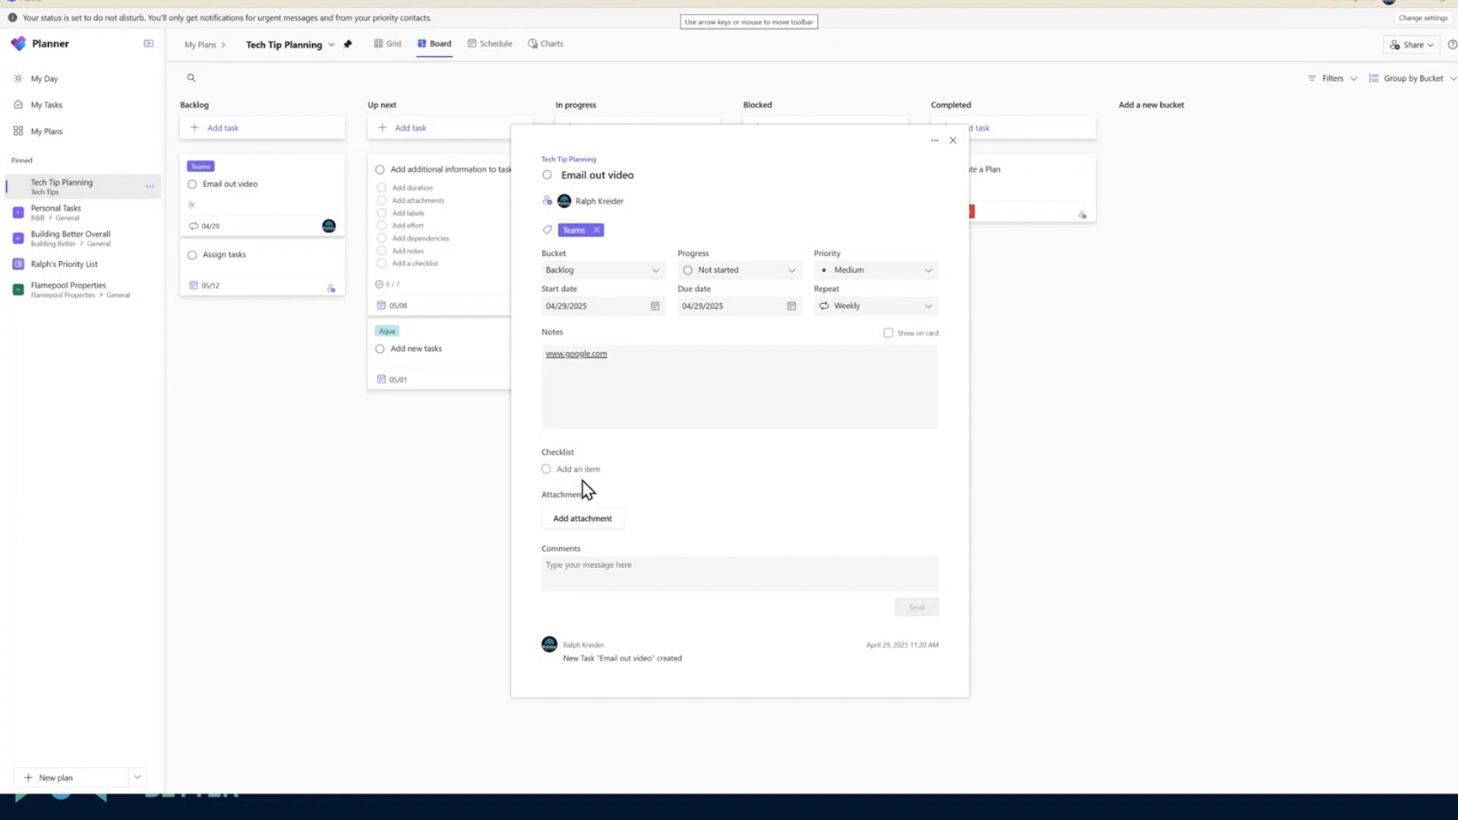
{"action": "type", "text": "Save Video"}
{"action": "key", "text": "Return"}
{"action": "type", "text": "E"}
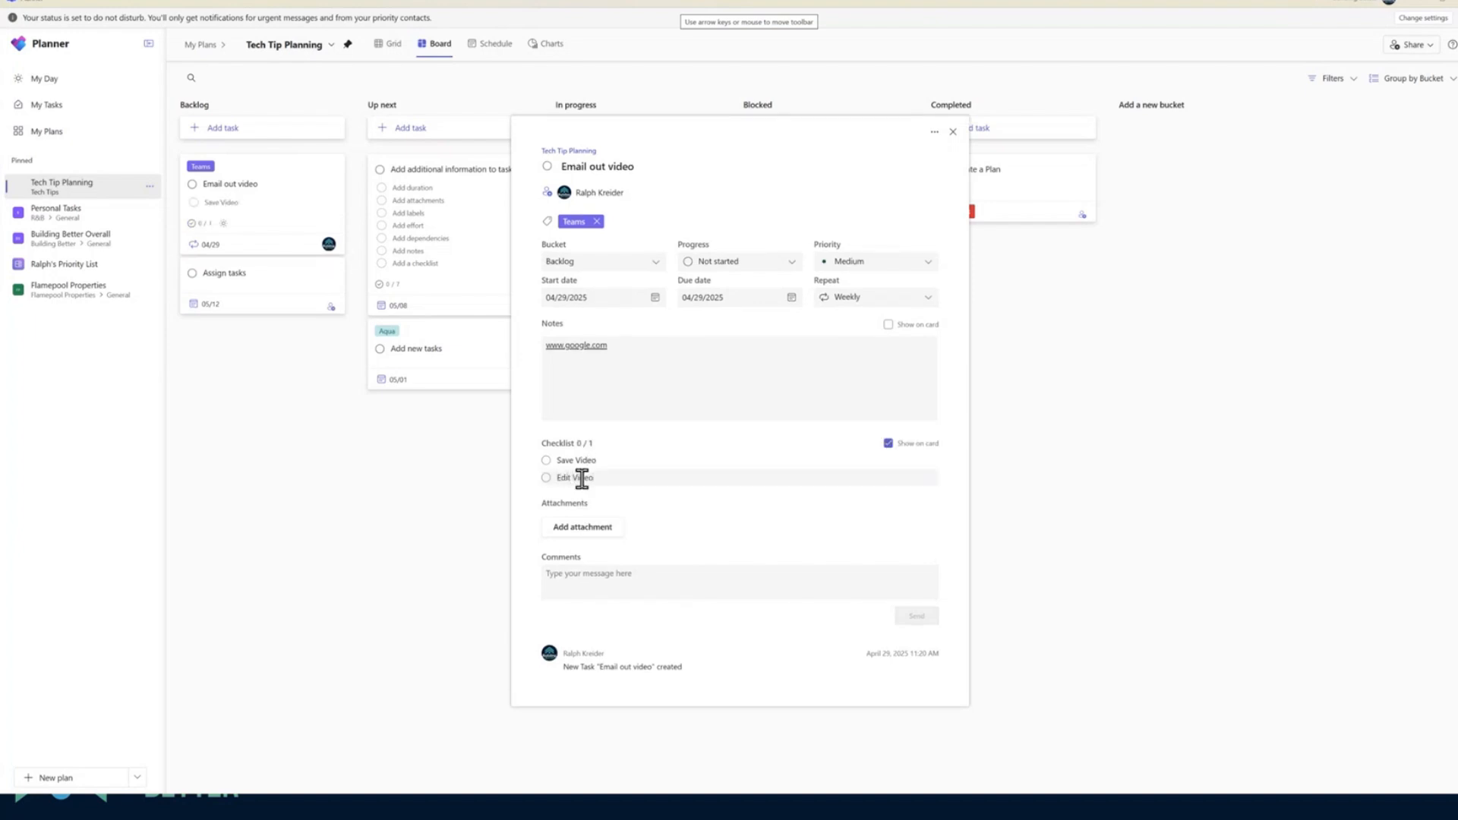
{"action": "type", "text": "dit Video"}
{"action": "key", "text": "Return"}
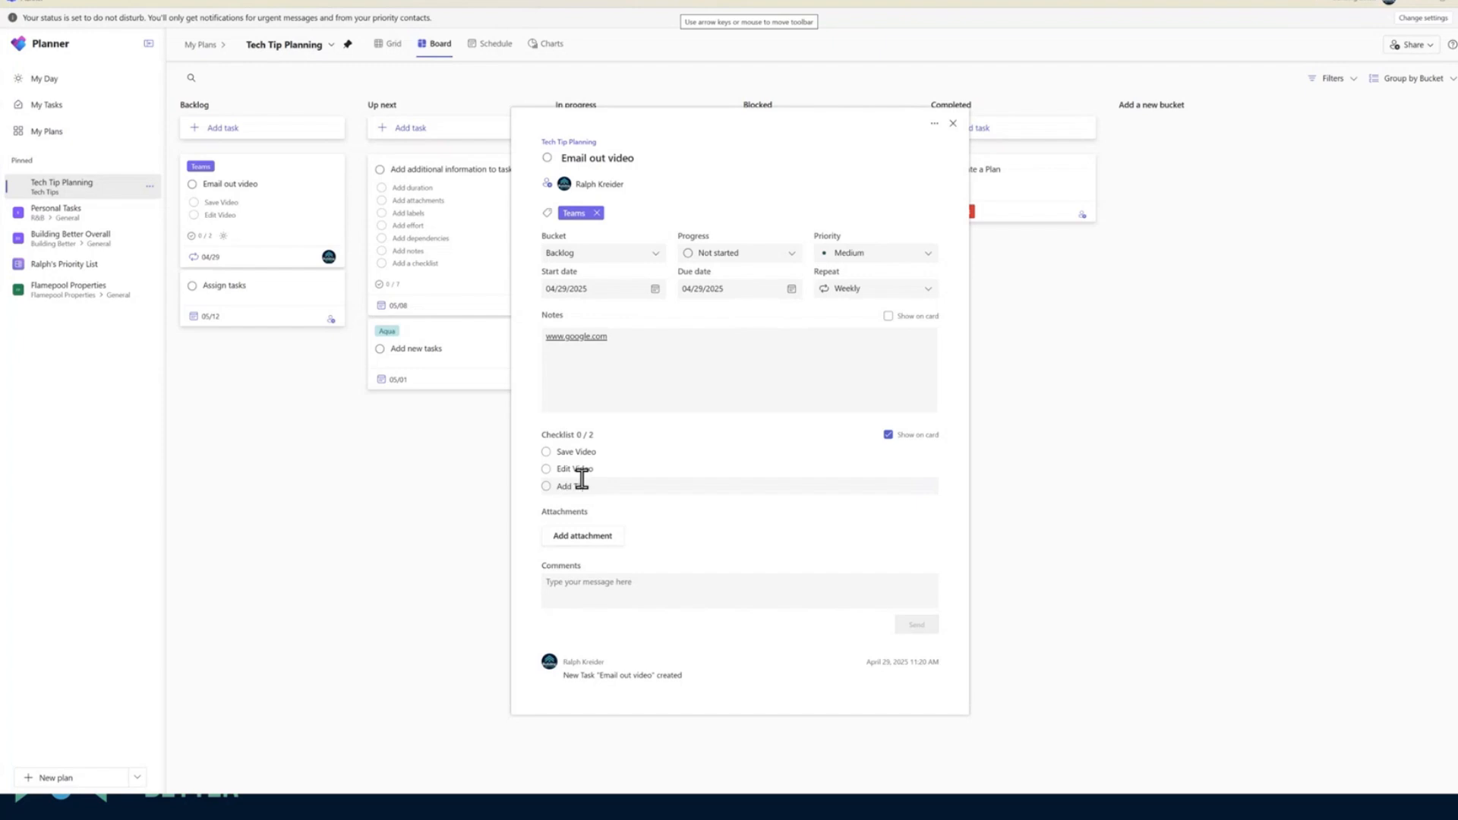
{"action": "type", "text": "Add Title"}
{"action": "key", "text": "Return"}
Add the checklist item "Post Video to Youtube - RK" and extend the Add Title item to "Add Title - AL"
{"action": "type", "text": "P"}
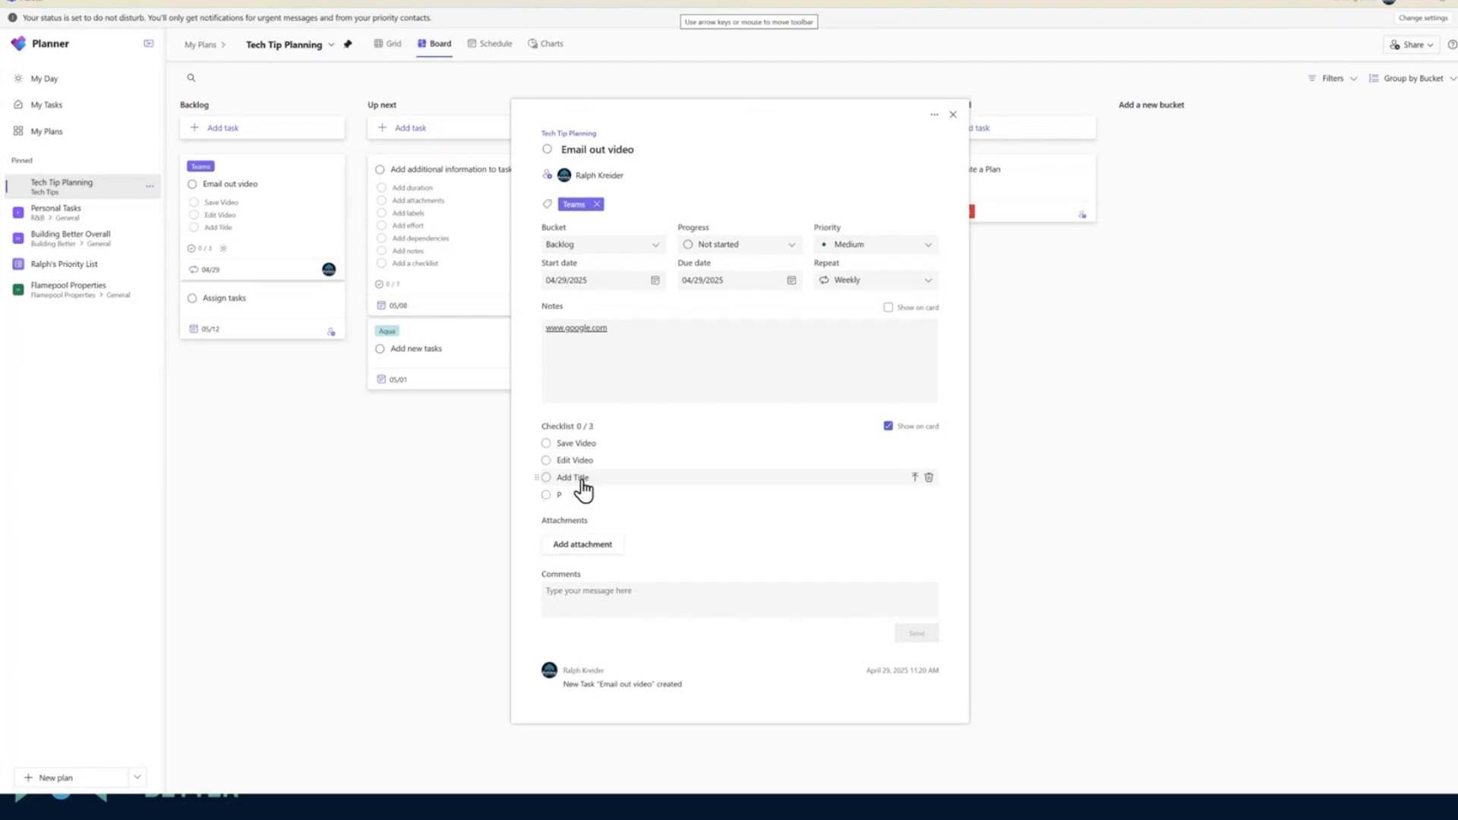
{"action": "type", "text": "ost Video to Youtube - RK"}
{"action": "left_click", "coordinate": [619, 485]}
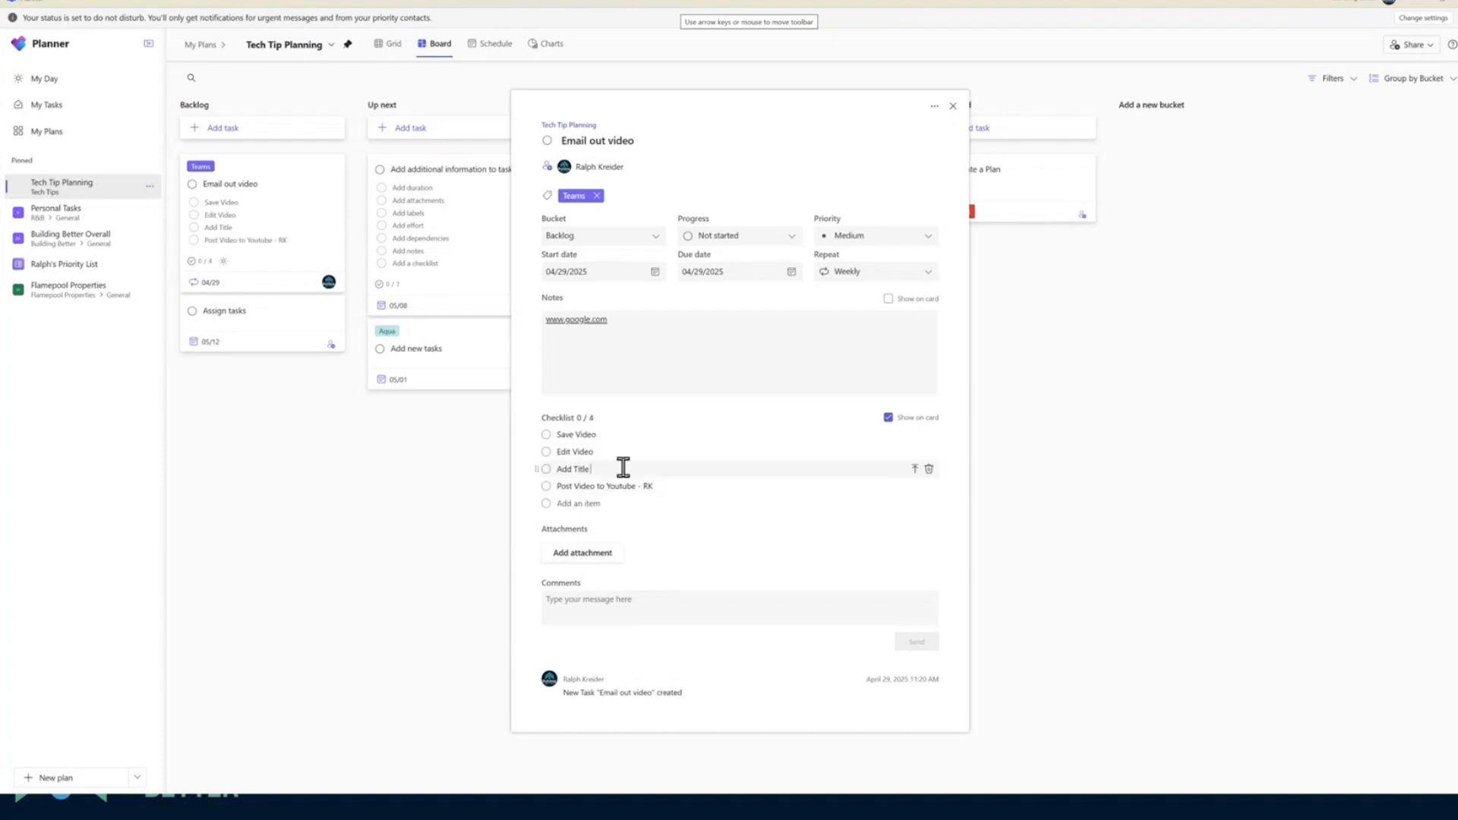
{"action": "type", "text": "- AL"}
{"action": "left_click", "coordinate": [633, 452]}
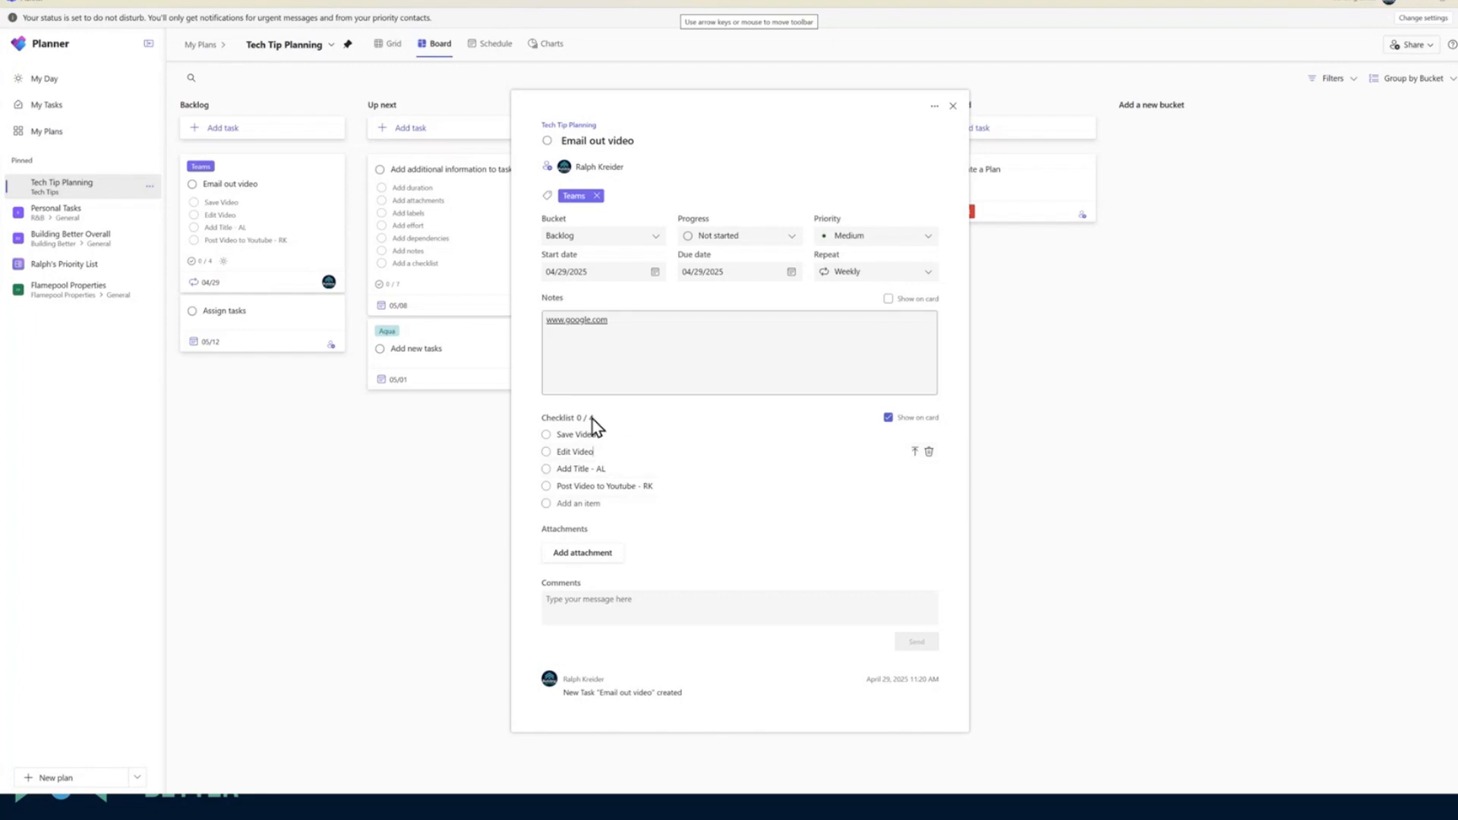
Review the attachment sources for the task, including the team files, without attaching anything
{"action": "left_click", "coordinate": [582, 554]}
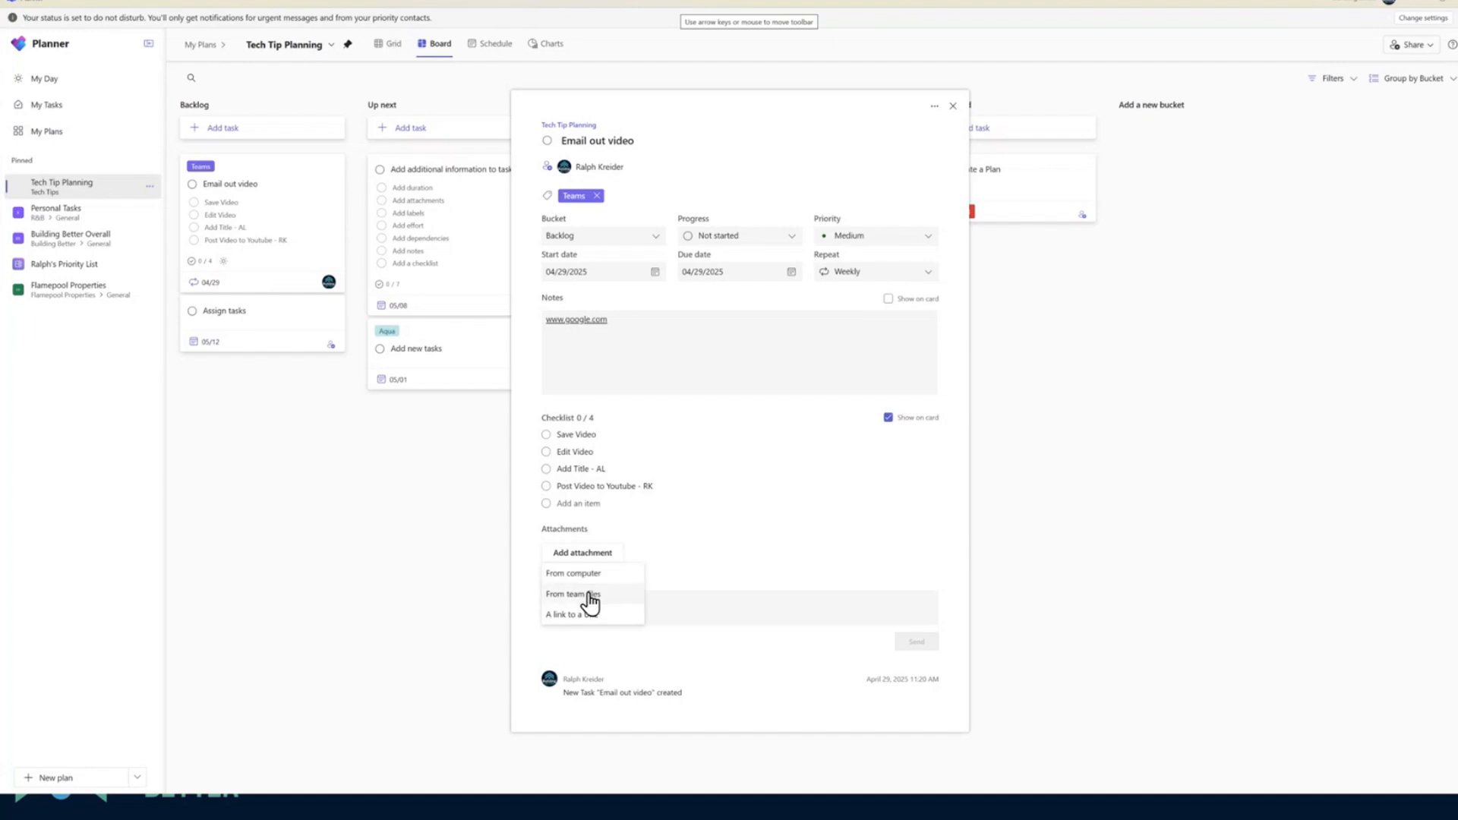
{"action": "left_click", "coordinate": [581, 596]}
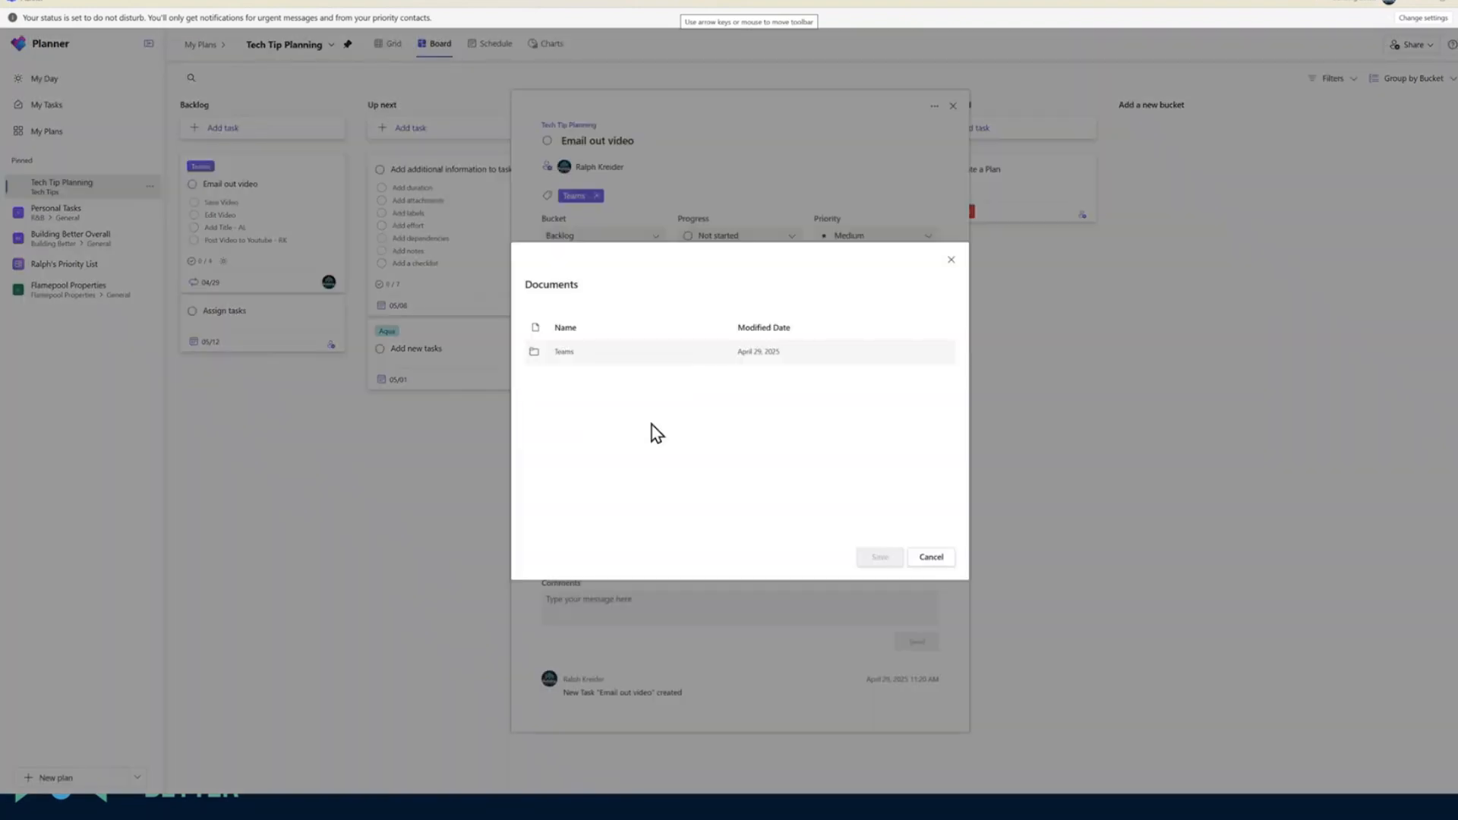
{"action": "left_click", "coordinate": [930, 559]}
{"action": "left_click", "coordinate": [588, 556]}
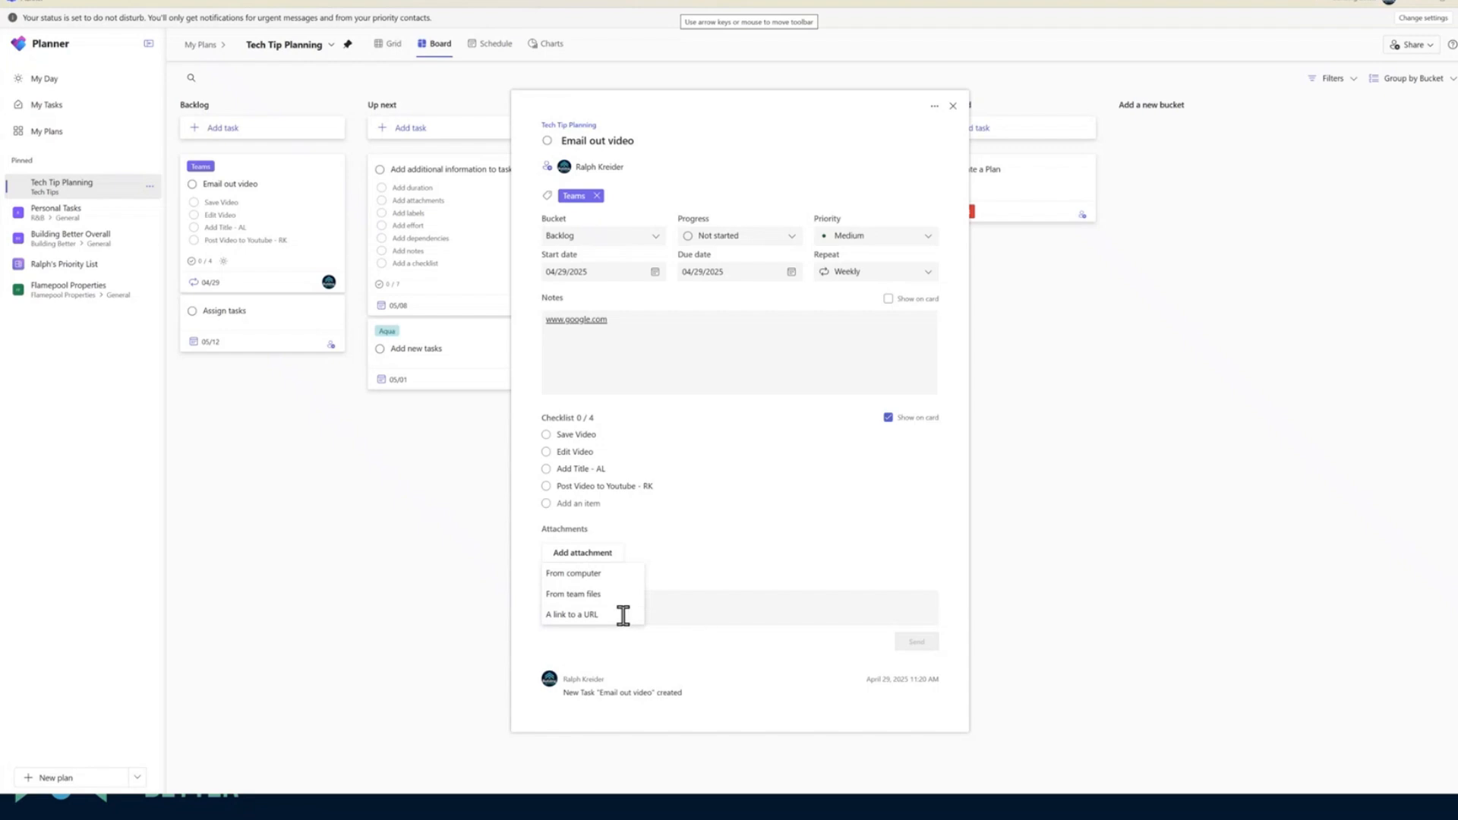
{"action": "left_click", "coordinate": [746, 550]}
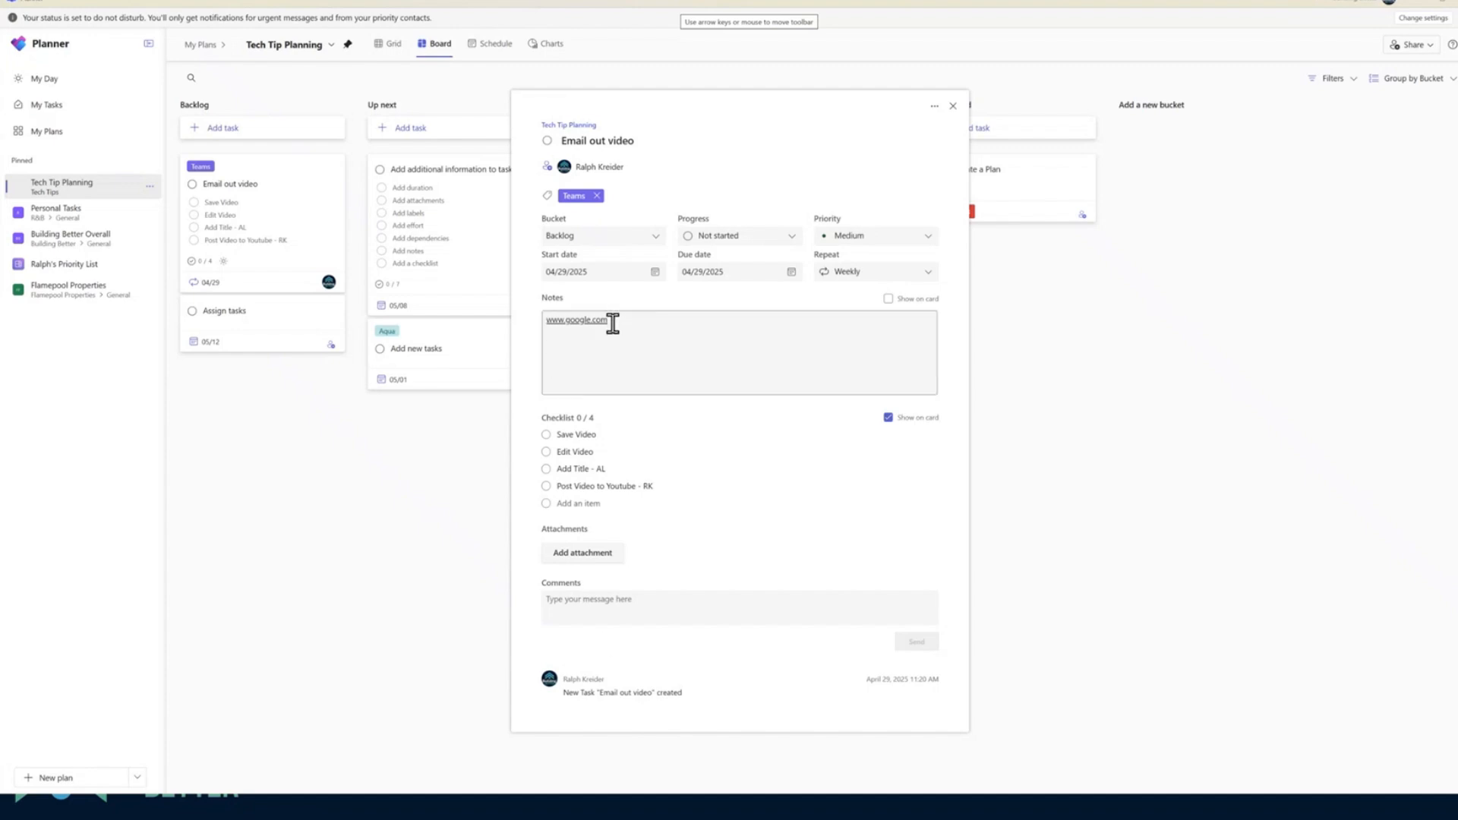
Delete the web address from the task's notes
{"action": "left_click_drag", "start_coordinate": [543, 319], "coordinate": [626, 326]}
{"action": "left_click", "coordinate": [624, 325]}
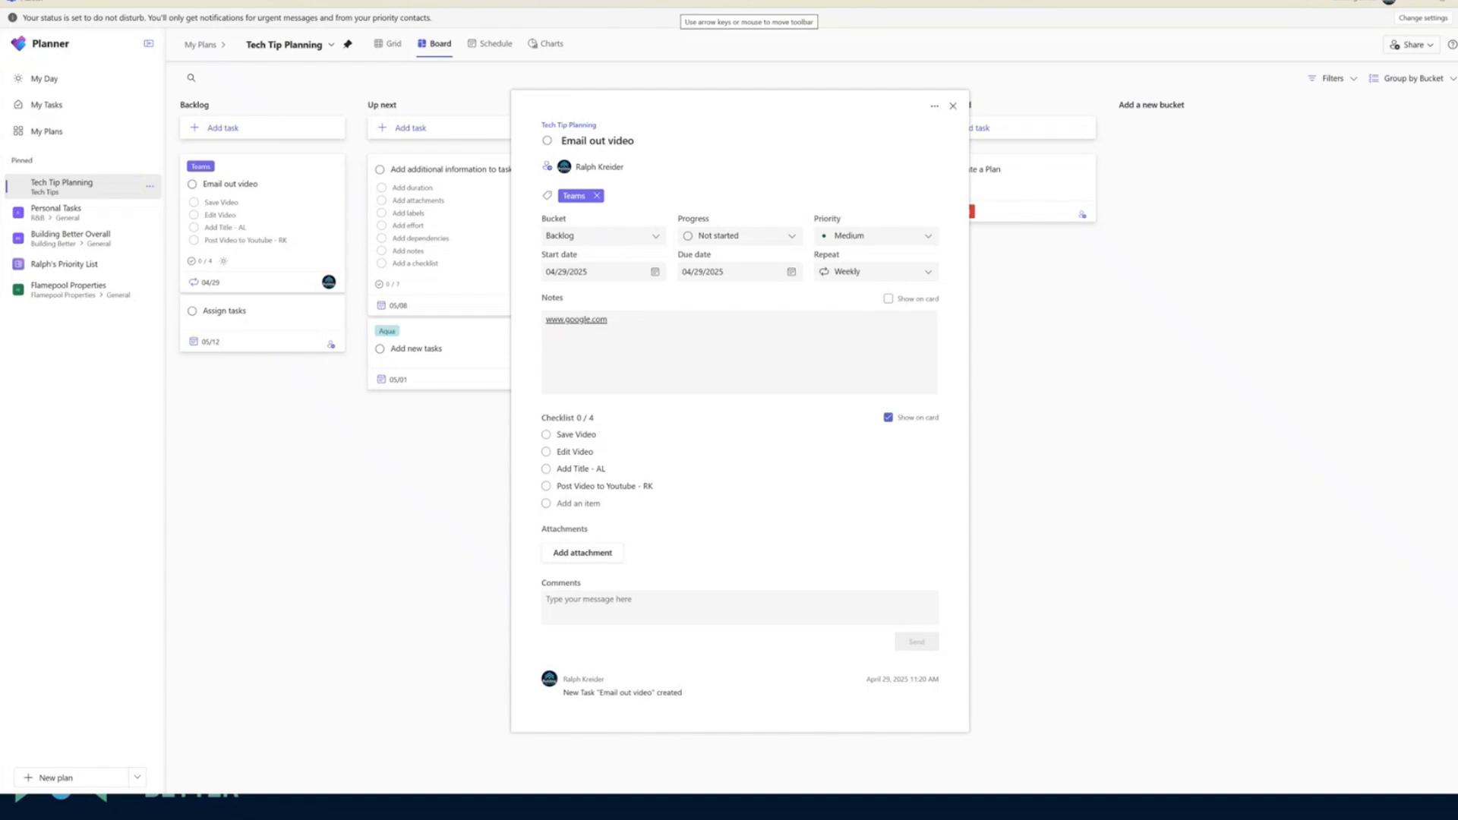
{"action": "left_click_drag", "start_coordinate": [645, 328], "coordinate": [529, 332]}
{"action": "key", "text": "BackSpace"}
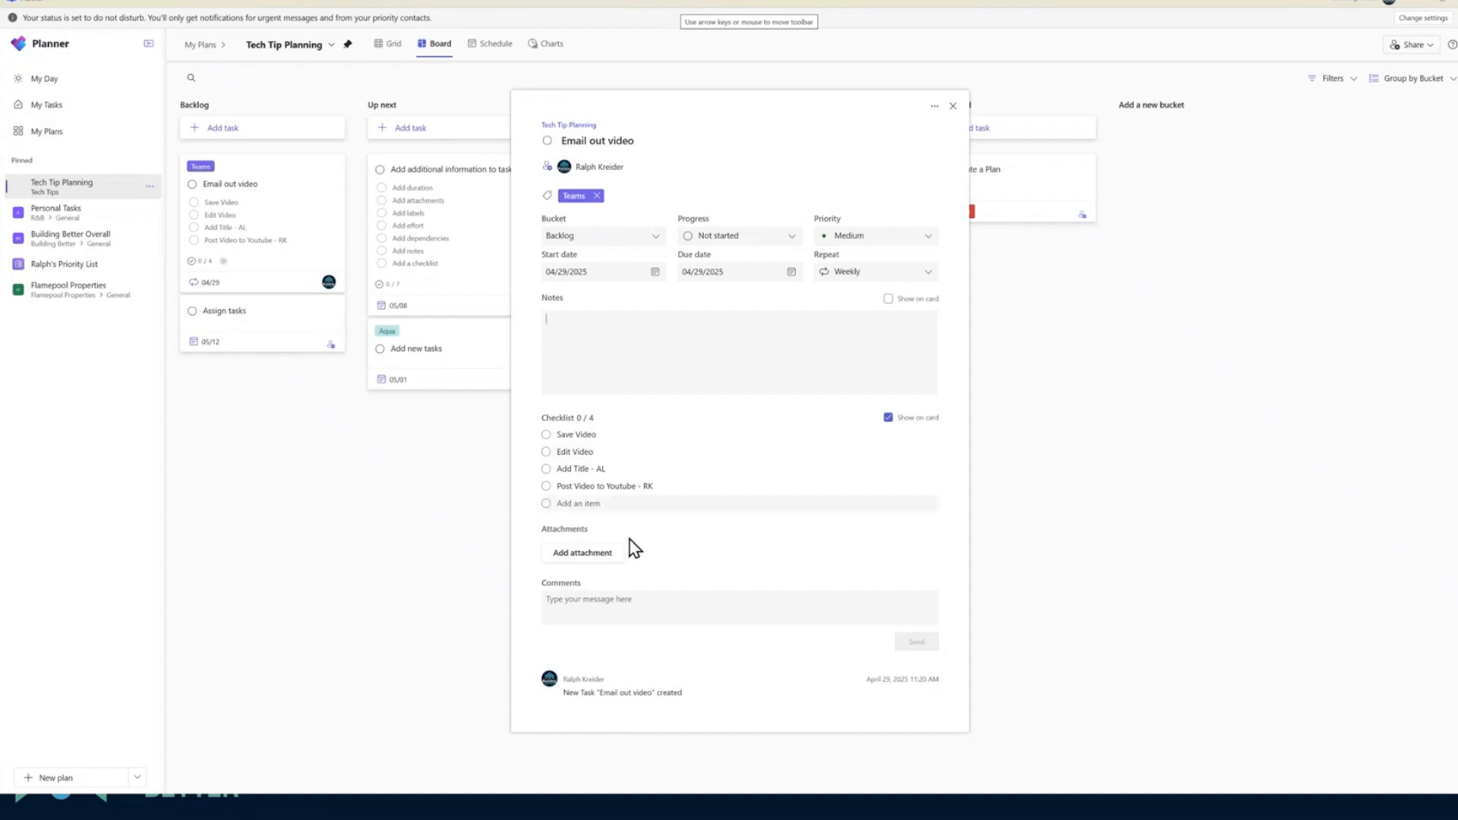
Post a comment beginning "Hey I don't" on the Email out video task and close its details
{"action": "left_click", "coordinate": [606, 599]}
{"action": "type", "text": "Hey "}
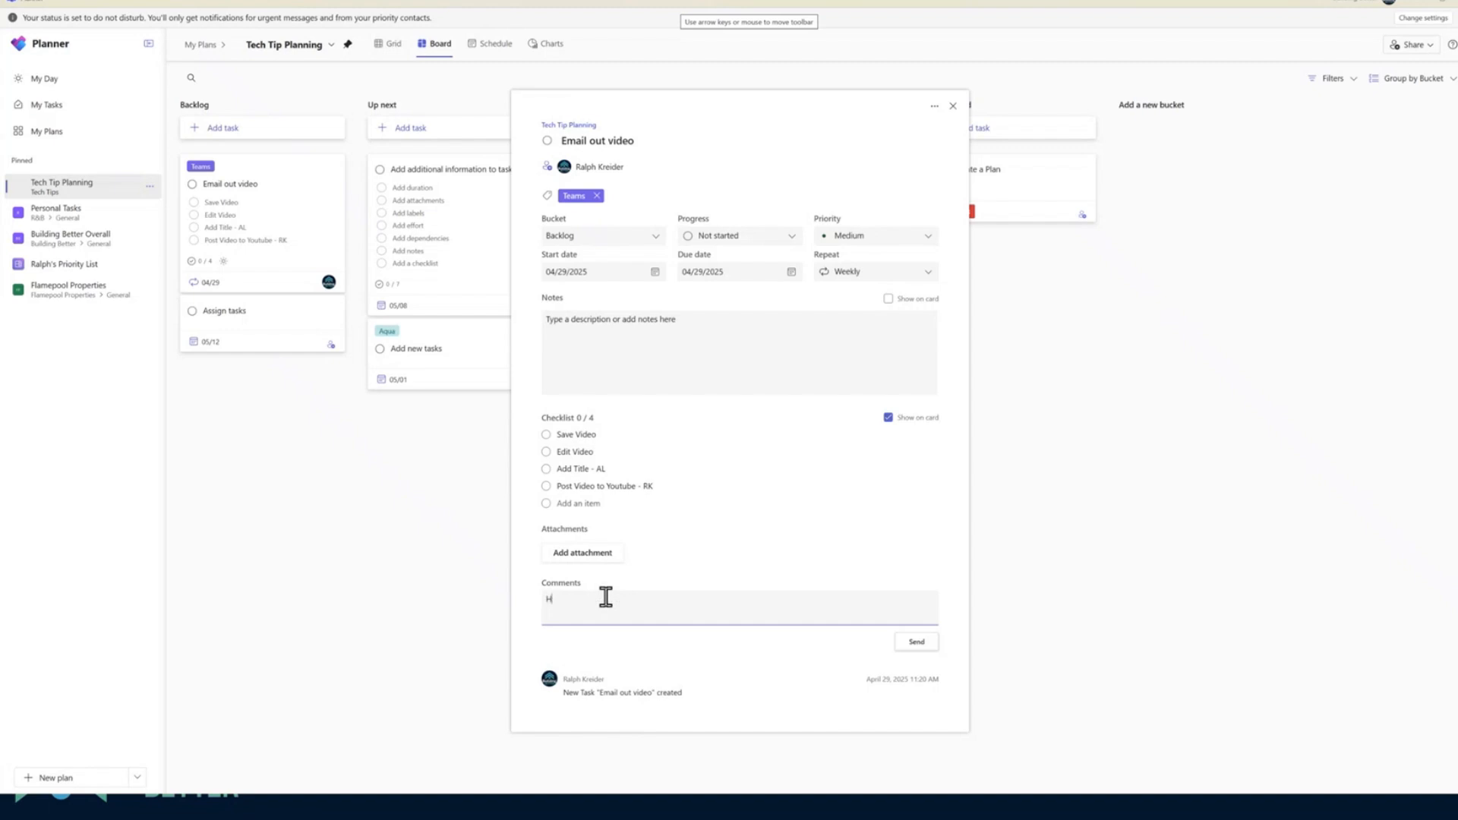
{"action": "type", "text": "I don't"}
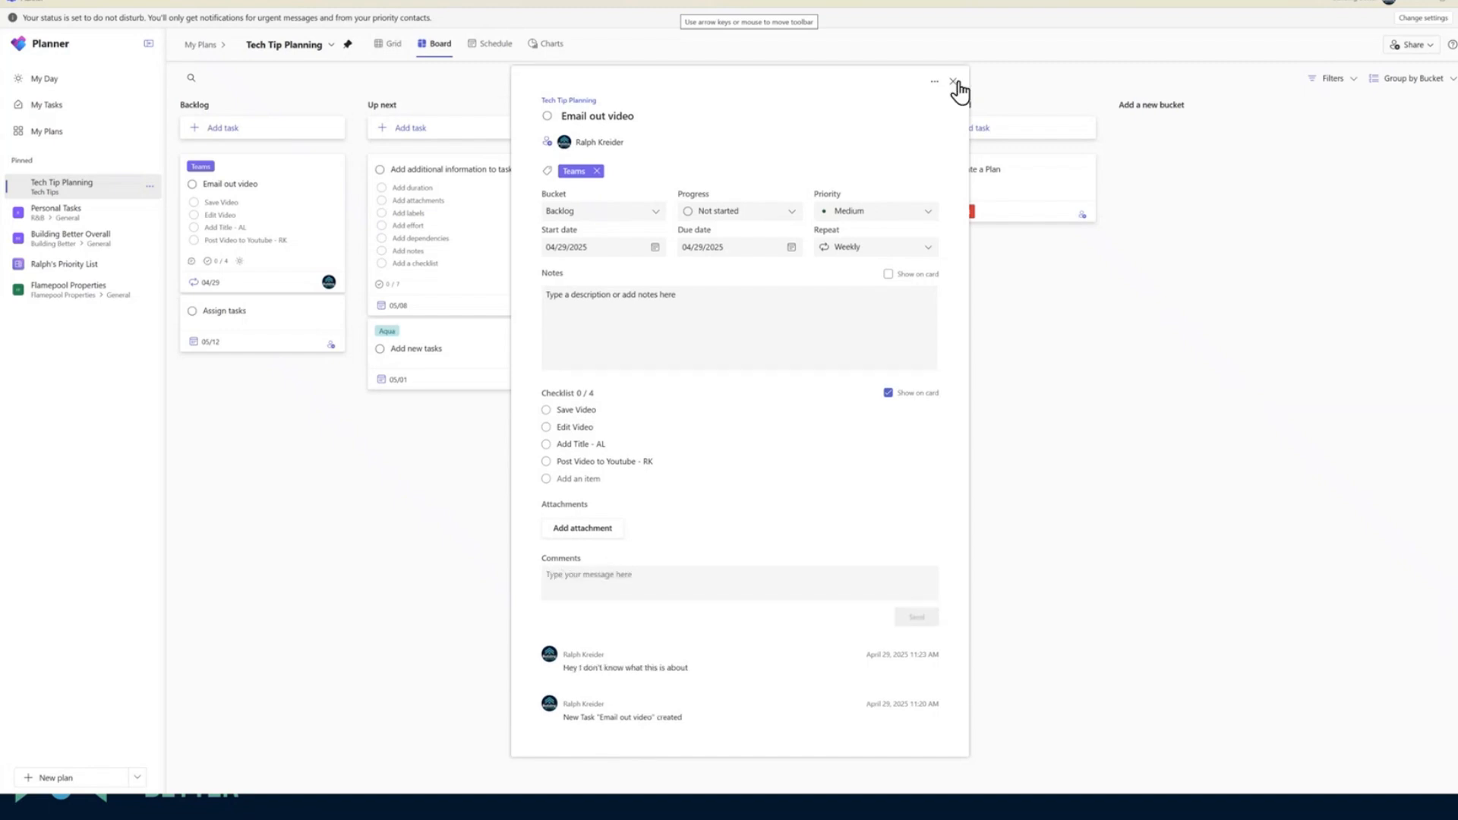
{"action": "left_click", "coordinate": [955, 82]}
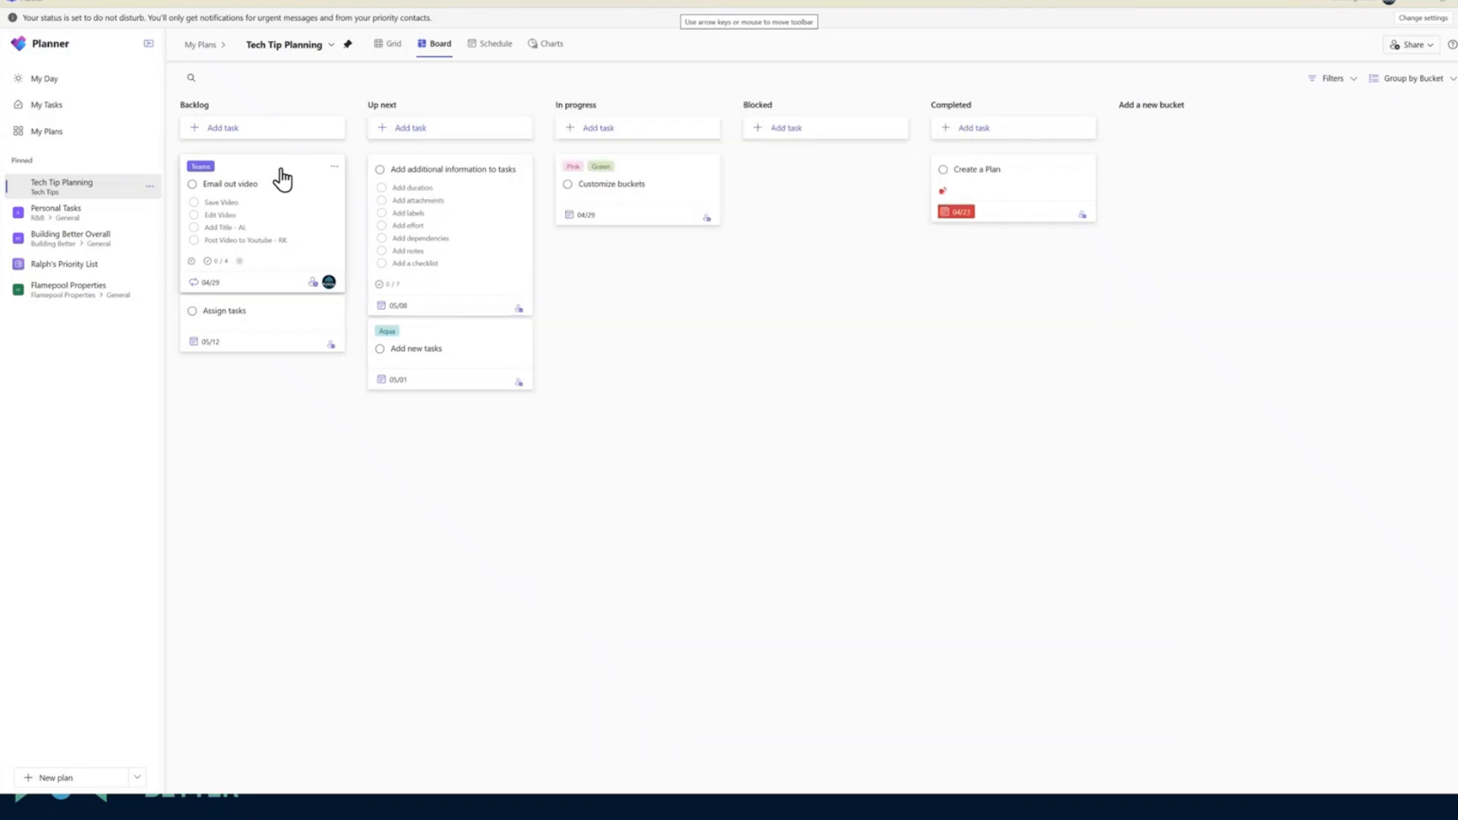
Move the Email out video task from the Backlog bucket to In progress
{"action": "left_click_drag", "start_coordinate": [283, 179], "coordinate": [679, 201]}
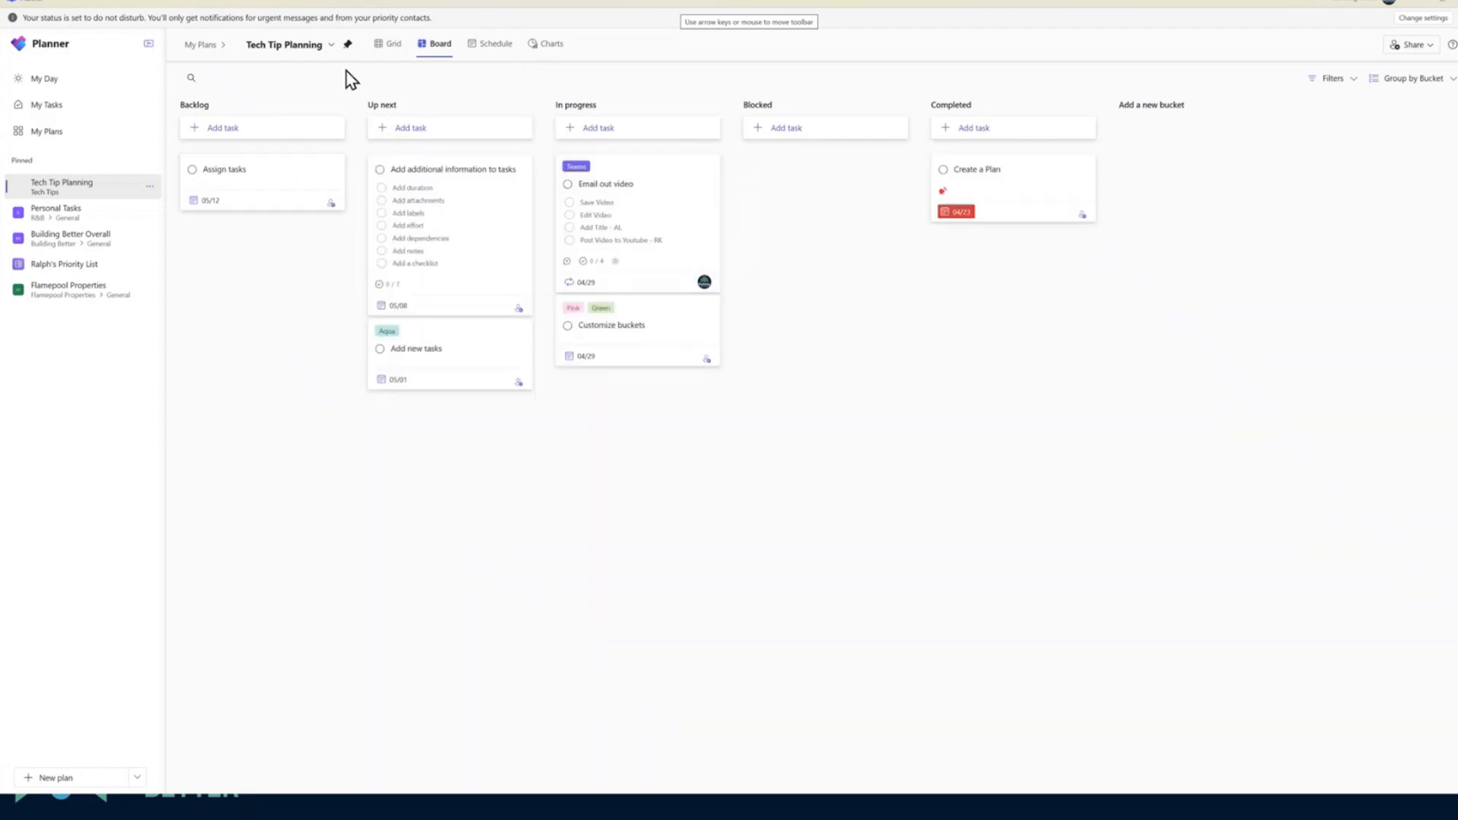
Show the plan's tasks in the Grid view and sort them by start date in ascending order
{"action": "left_click", "coordinate": [387, 46]}
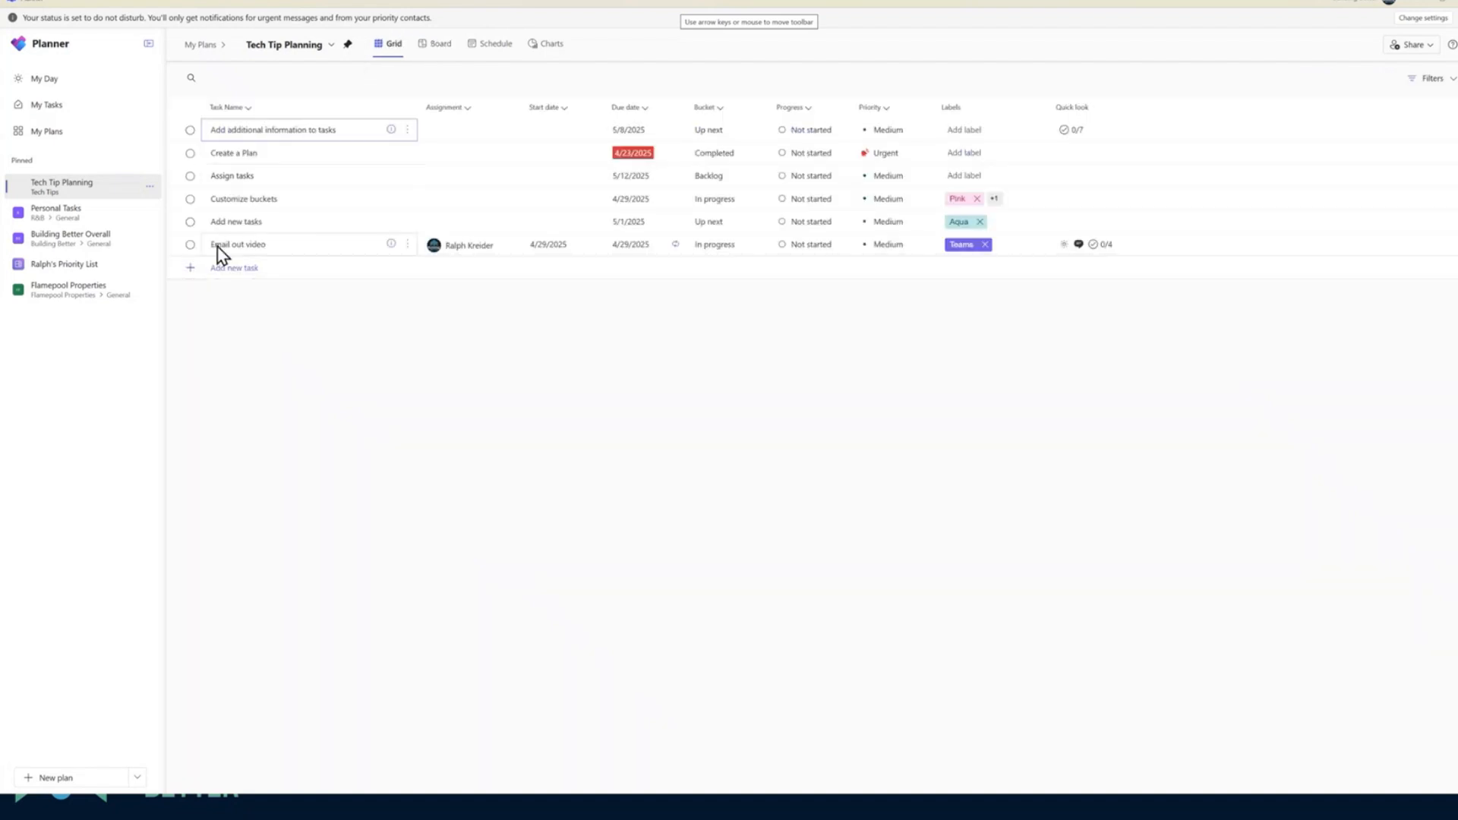
{"action": "left_click", "coordinate": [563, 110]}
{"action": "left_click", "coordinate": [570, 130]}
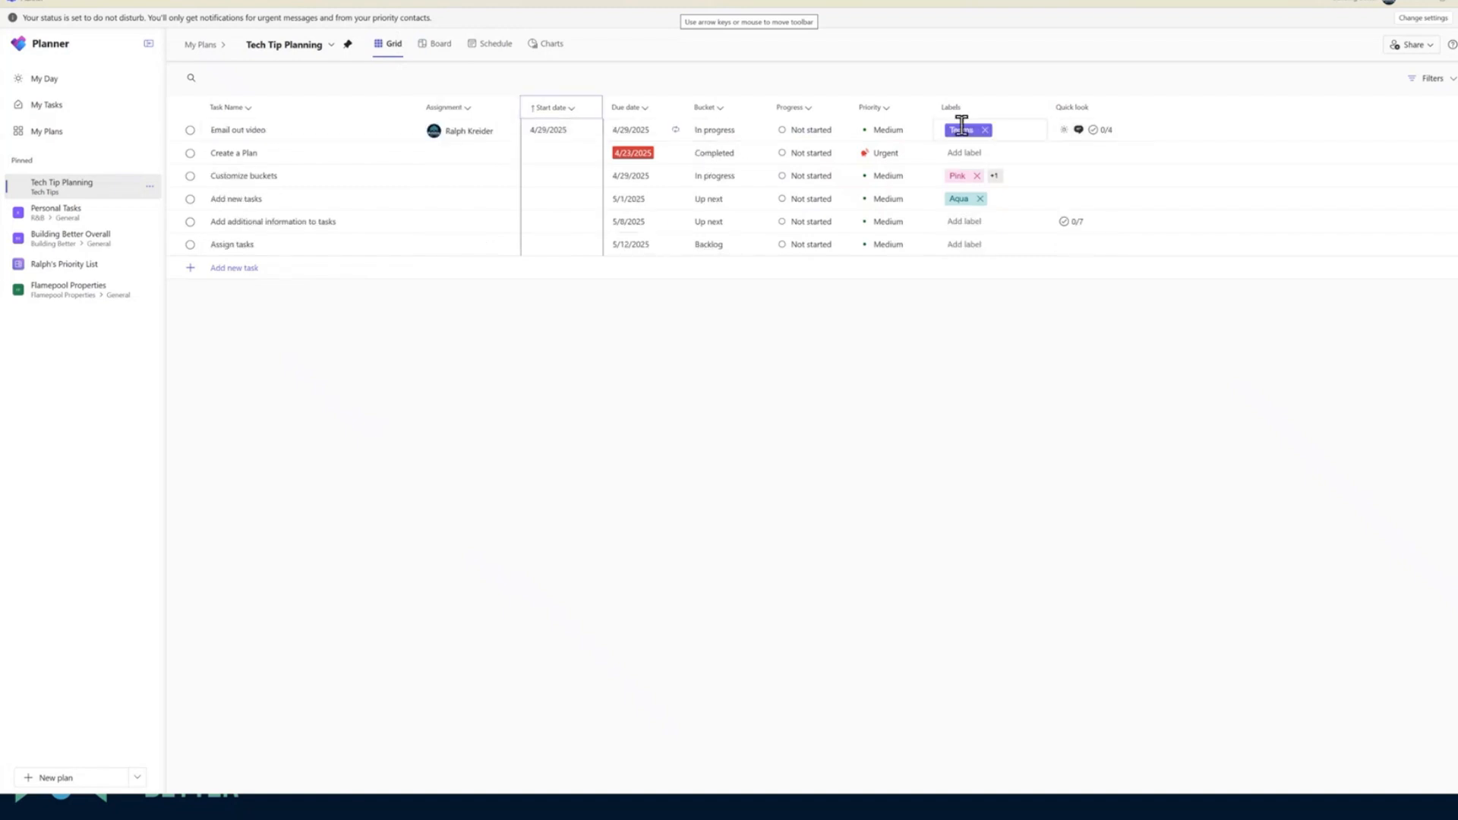
Filter the tasks by the solid purple Teams label and view the filtered plan as a schedule and as charts
{"action": "left_click", "coordinate": [1431, 79]}
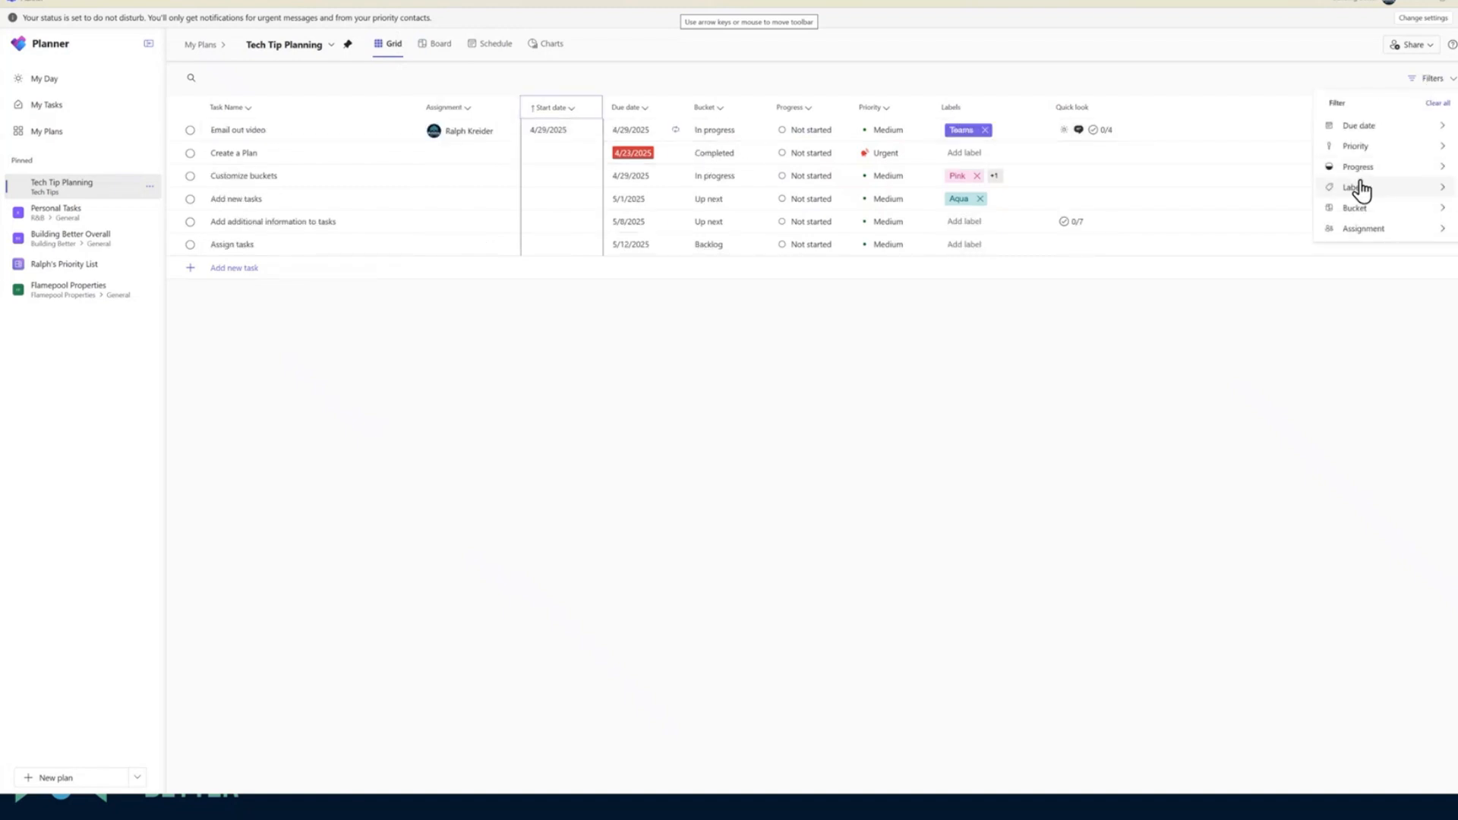
{"action": "mouse_move", "coordinate": [1359, 190]}
{"action": "left_click", "coordinate": [1239, 314]}
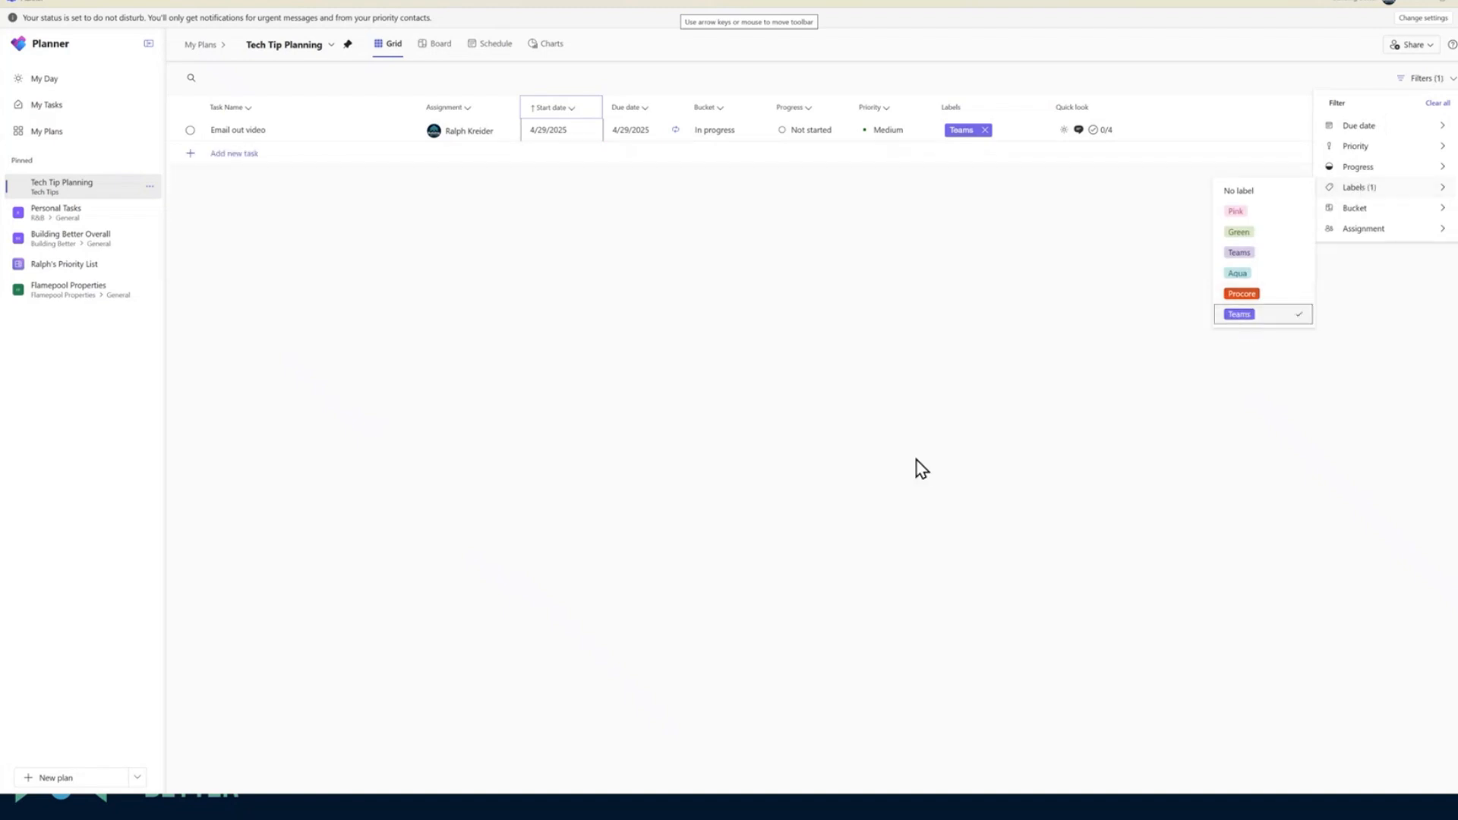
{"action": "key", "text": "Escape"}
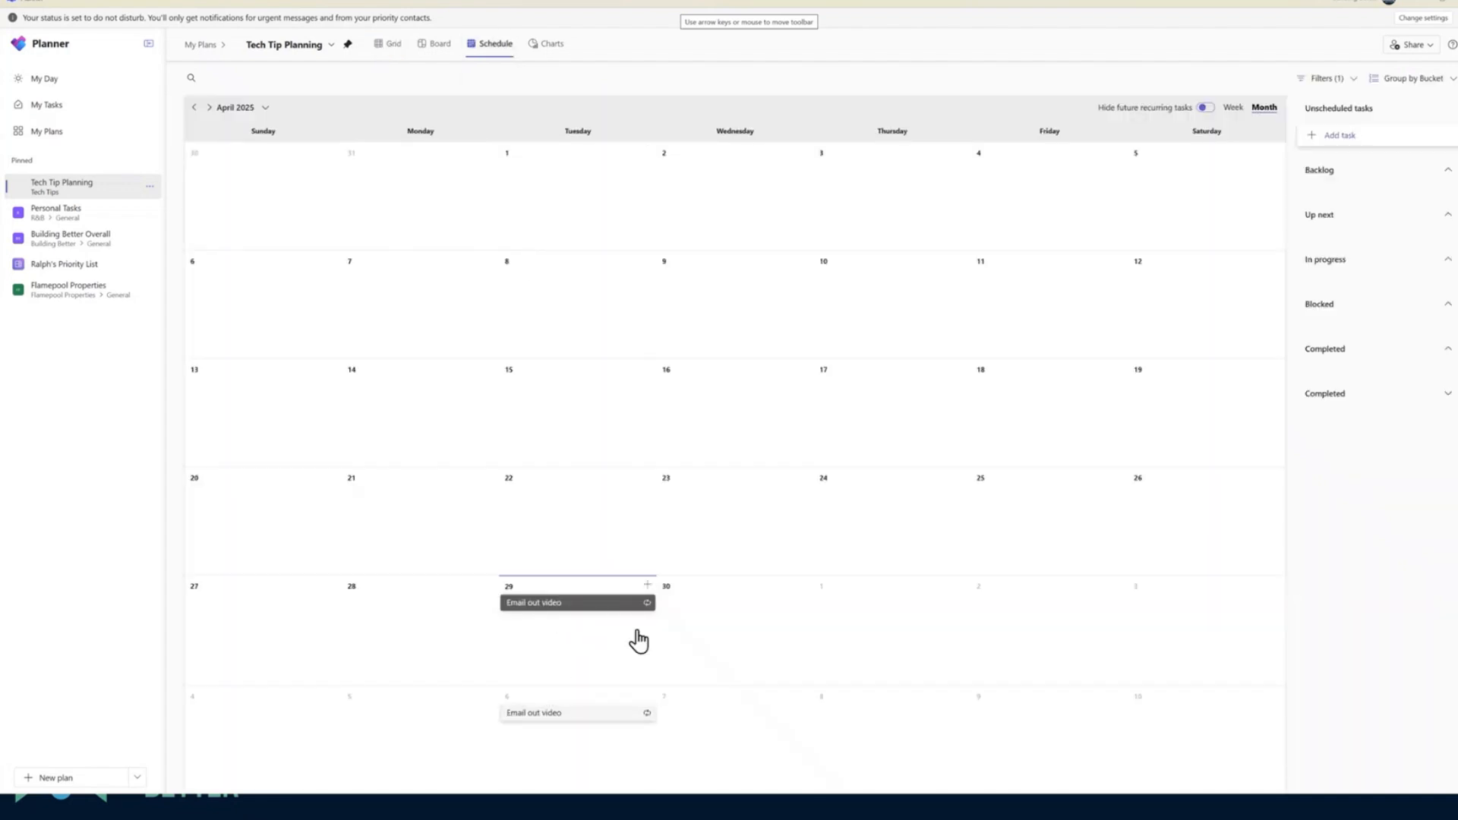
{"action": "left_click", "coordinate": [545, 46]}
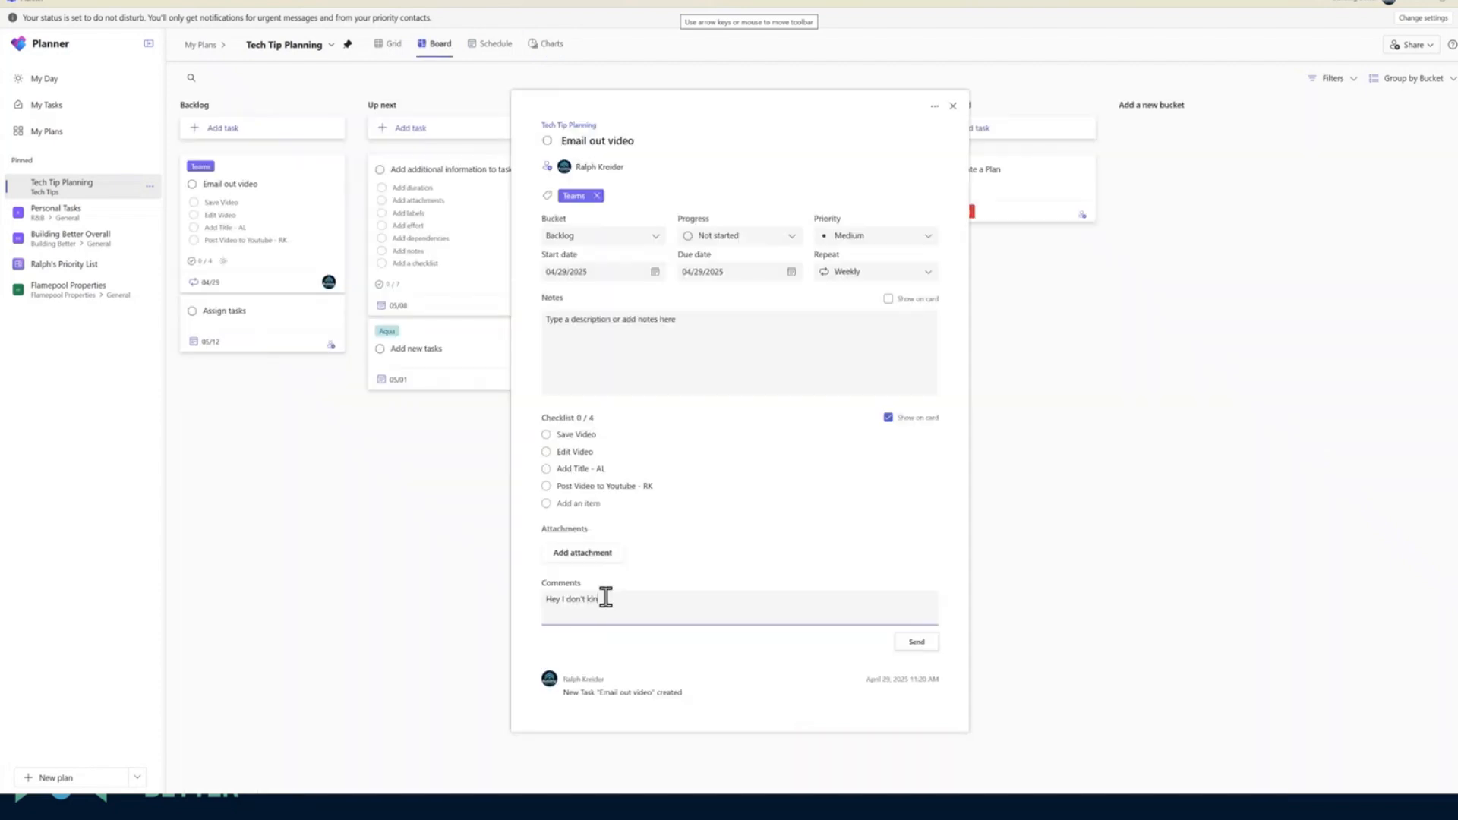
Complete the Email out video task's comment as "Hey I don't know what this is about" and send it
{"action": "type", "text": "ow what this is about"}
{"action": "left_click", "coordinate": [916, 642]}
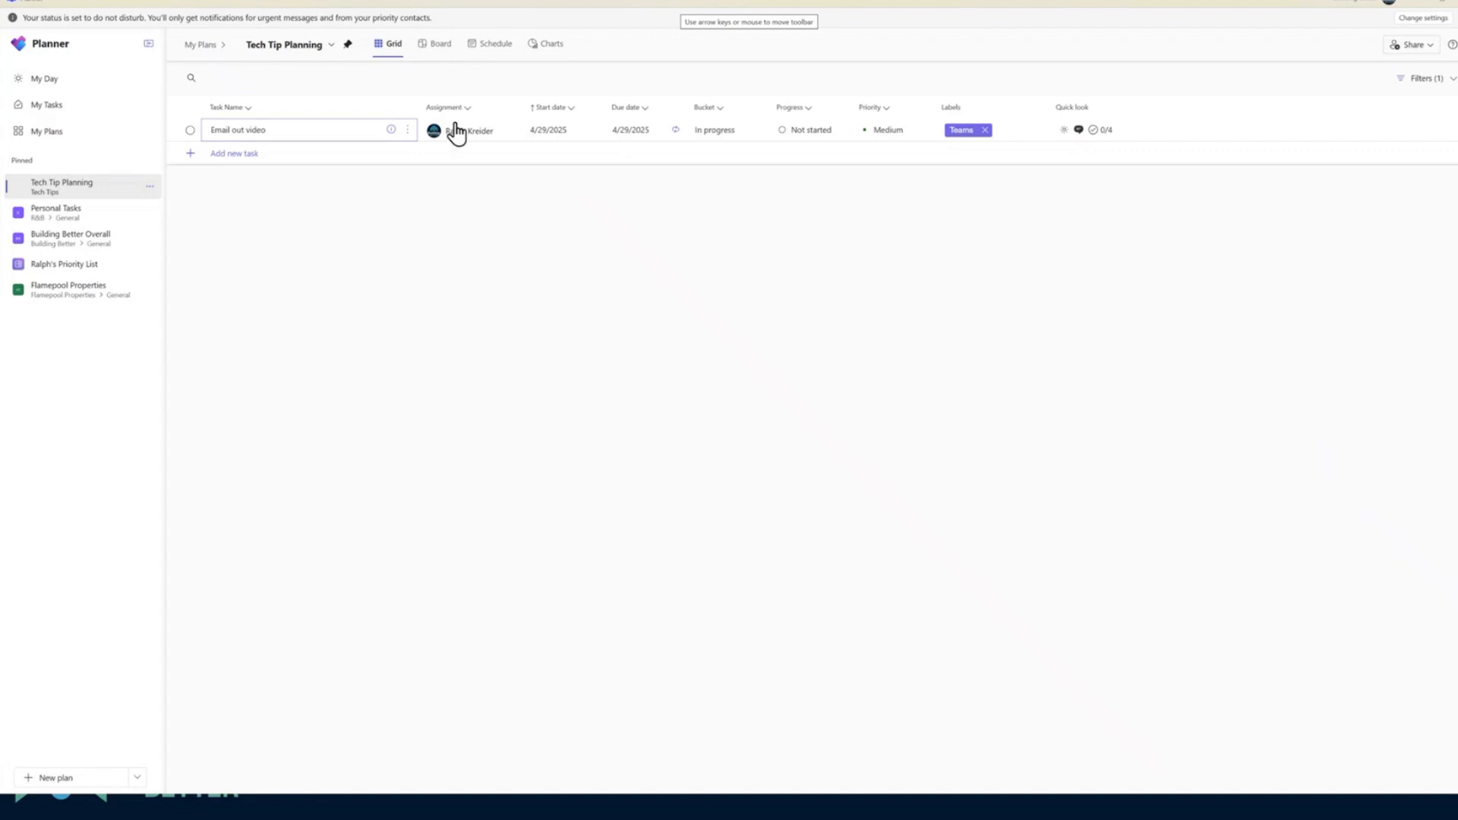
Review the label, copy and other options of the Email out video card on the board, and switch to the presentation's closing slide
{"action": "left_click", "coordinate": [435, 44]}
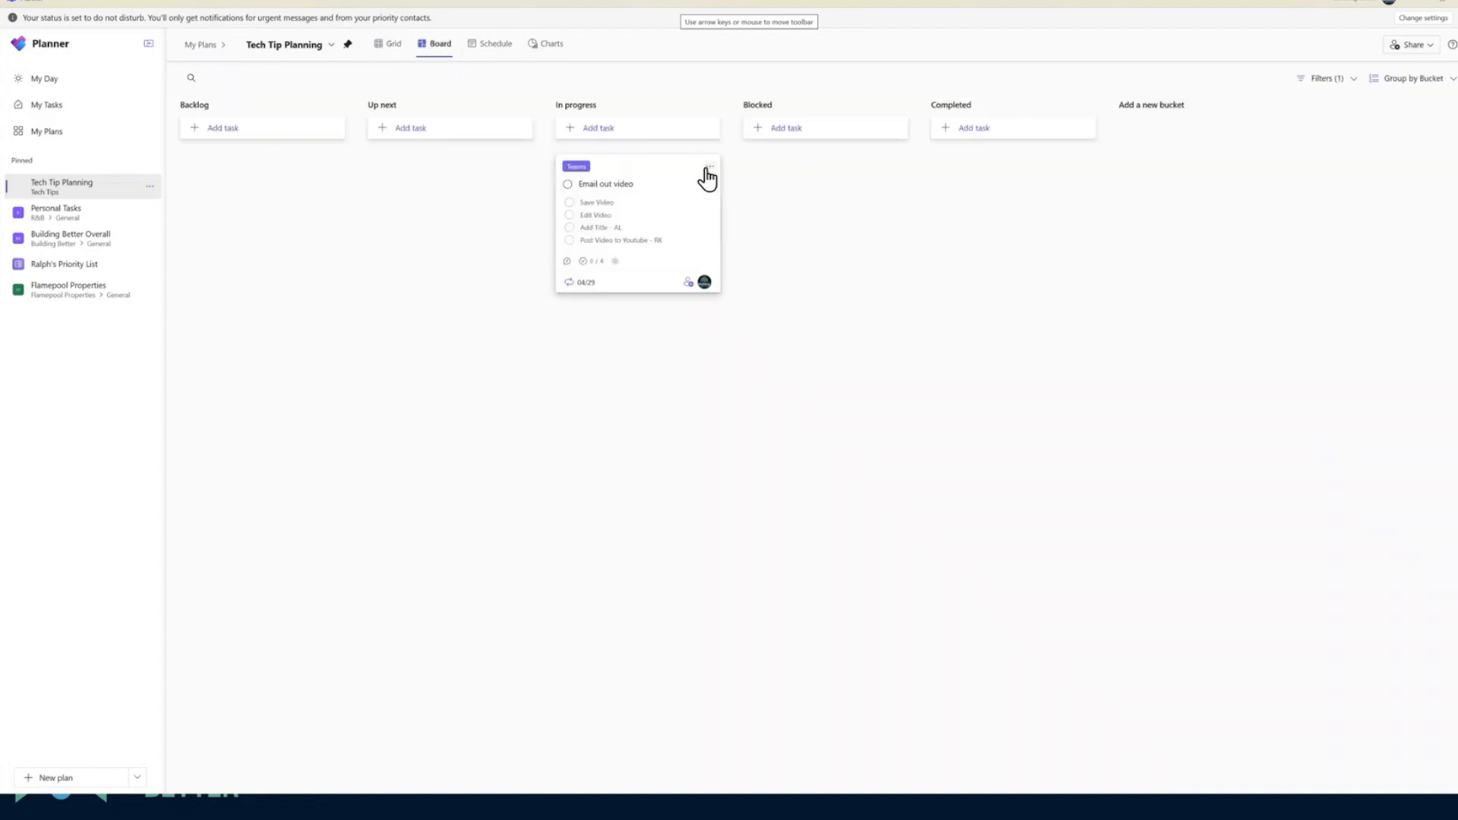
{"action": "left_click", "coordinate": [707, 167]}
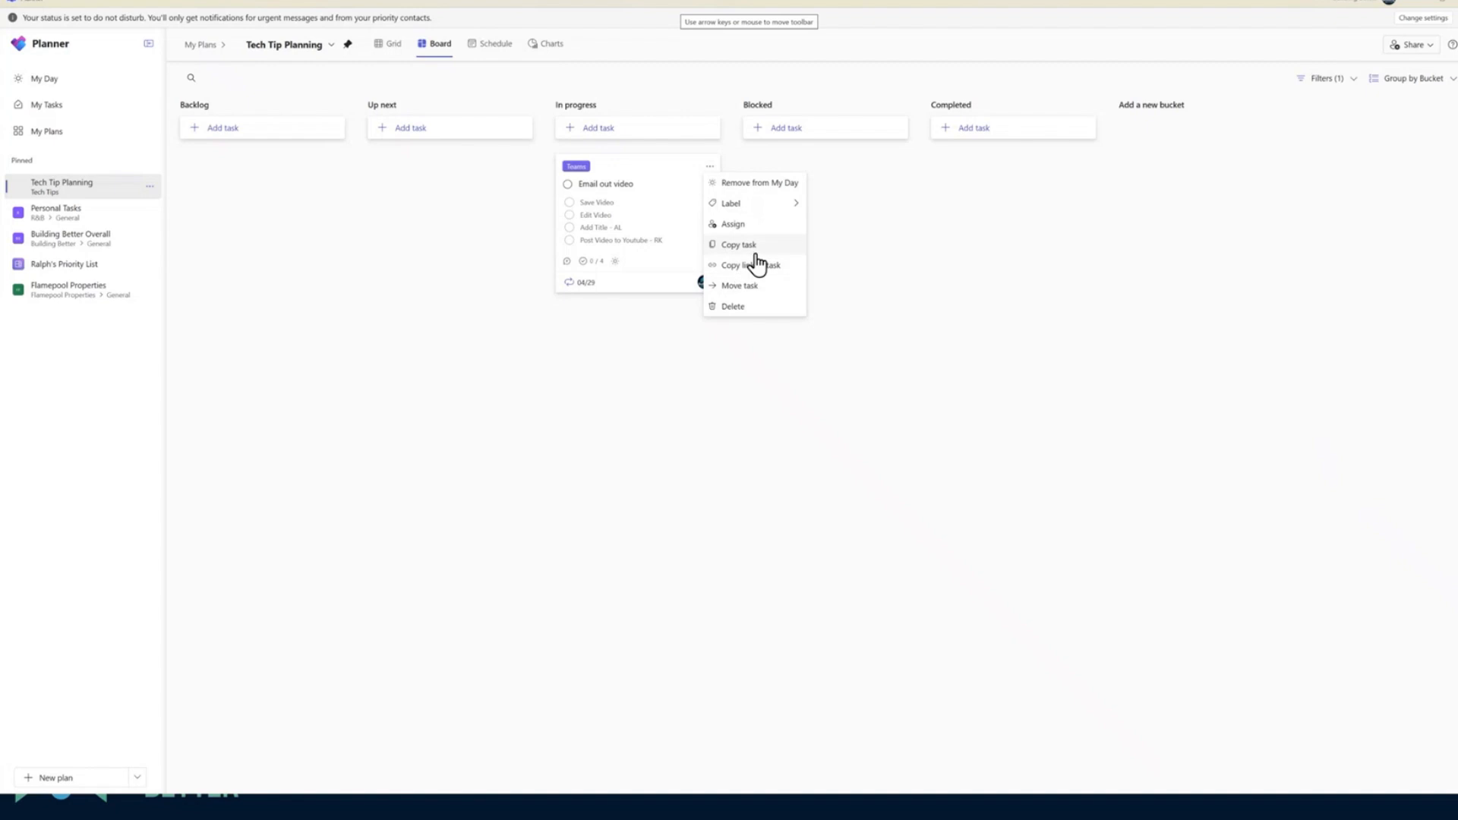
{"action": "left_click", "coordinate": [773, 205]}
{"action": "left_click", "coordinate": [772, 267]}
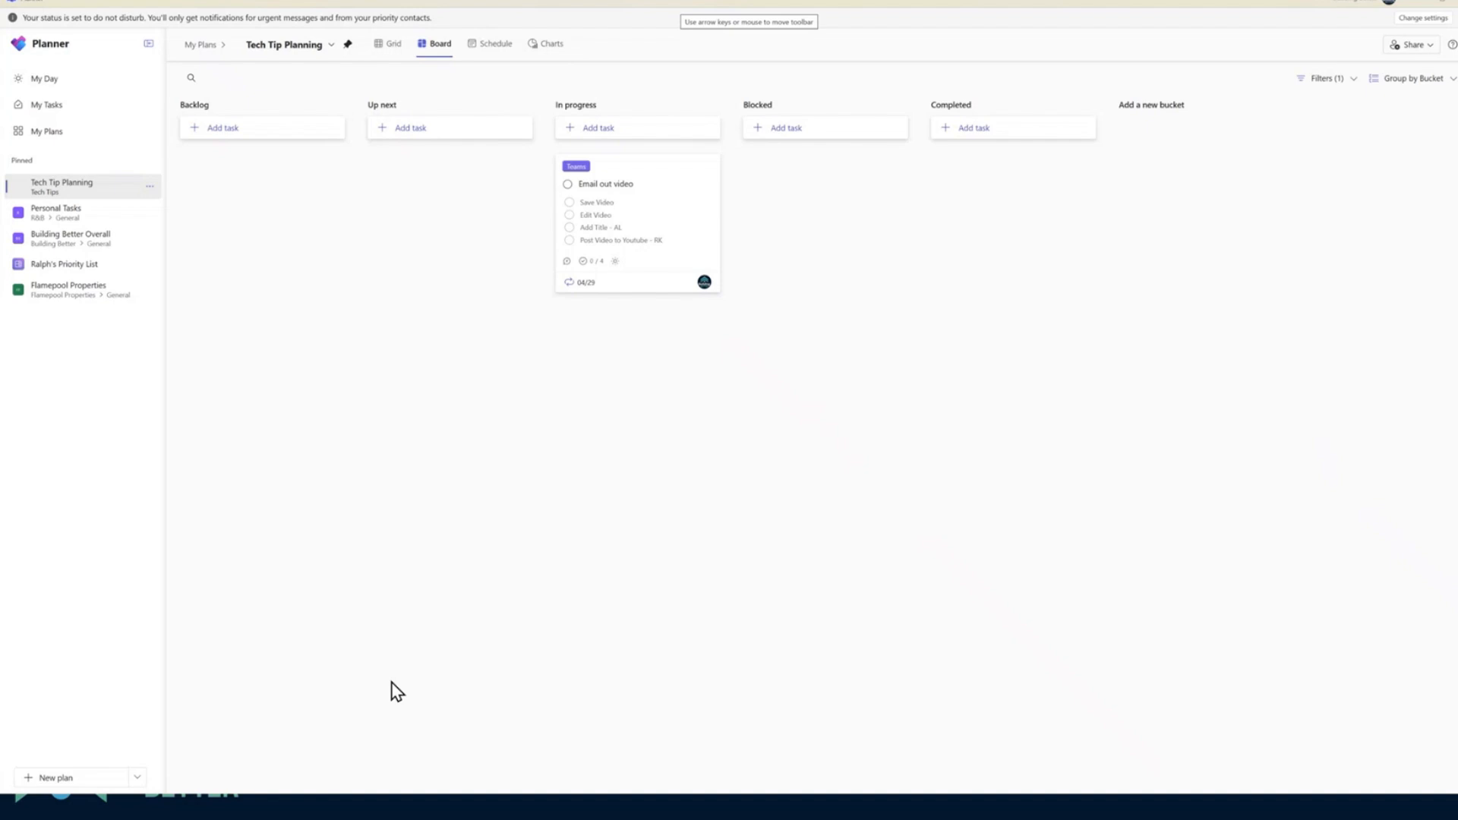
{"action": "key", "text": "alt+Tab"}
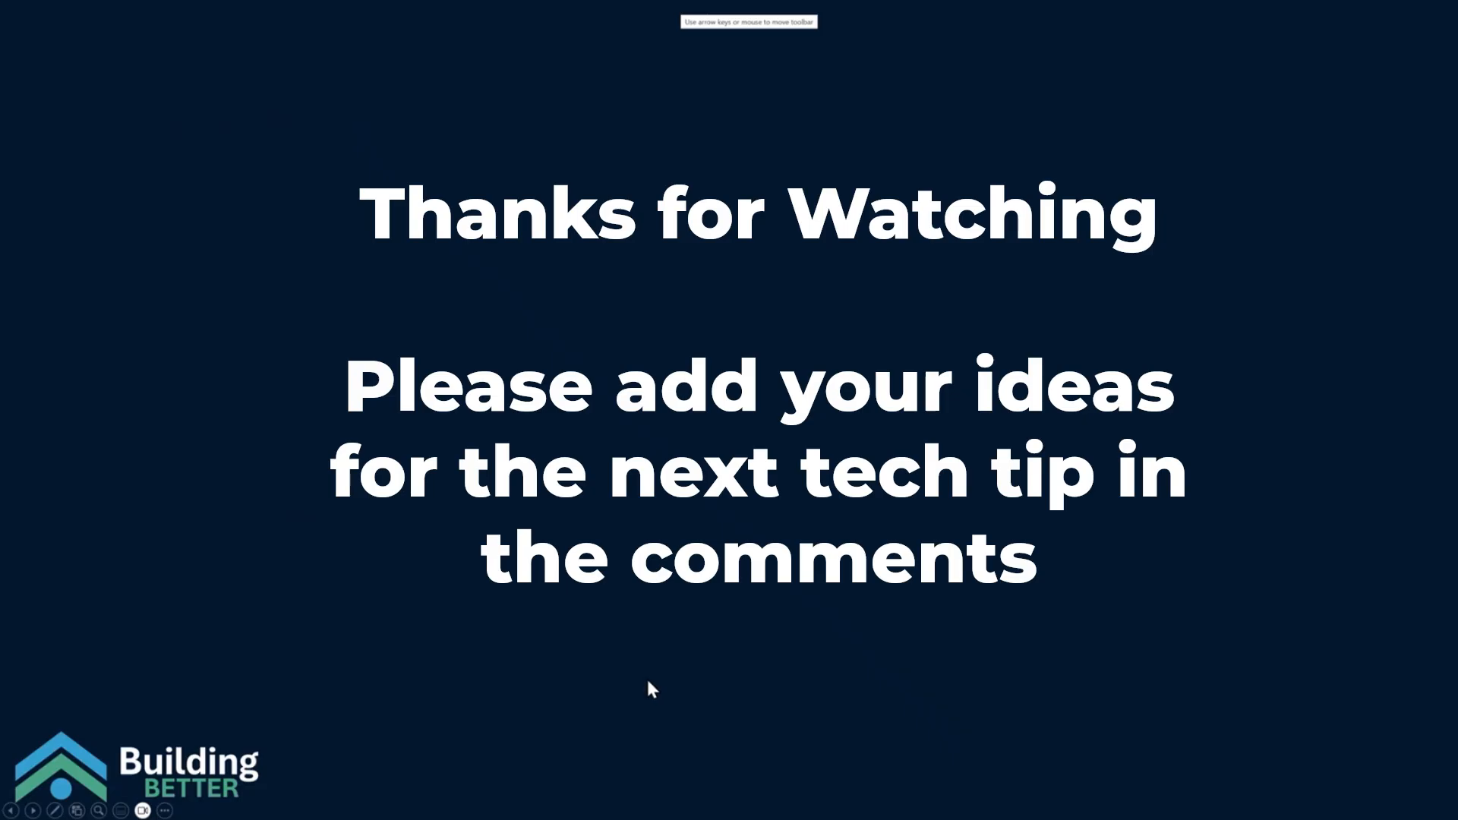